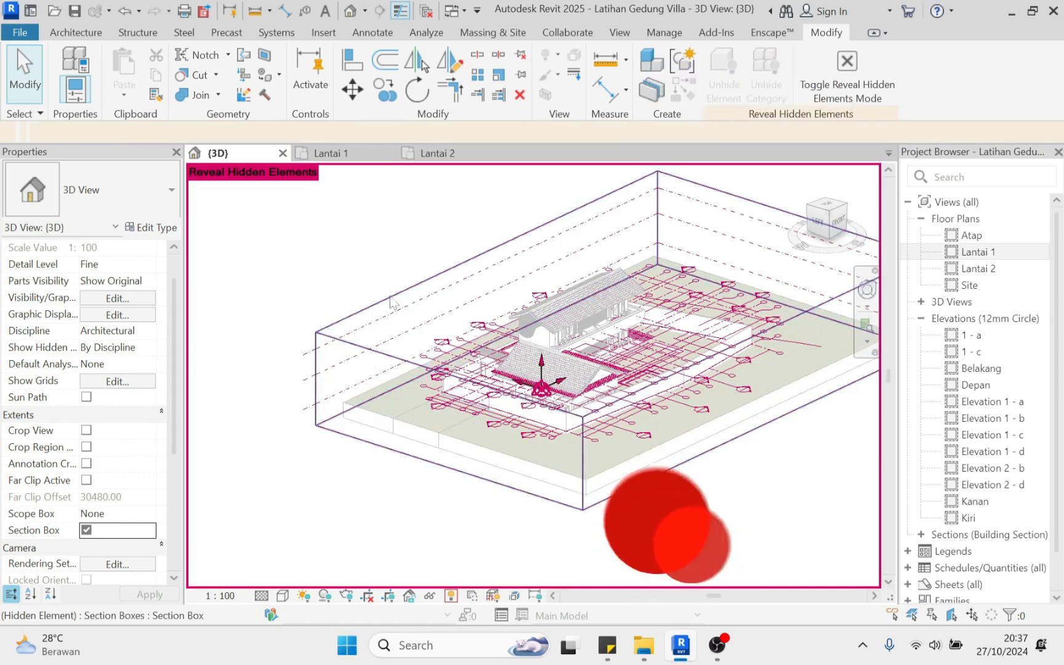
Shrink the section box around the villa in the 3D view by moving its left and right faces inward
middle_drag(566, 202, 464, 254)
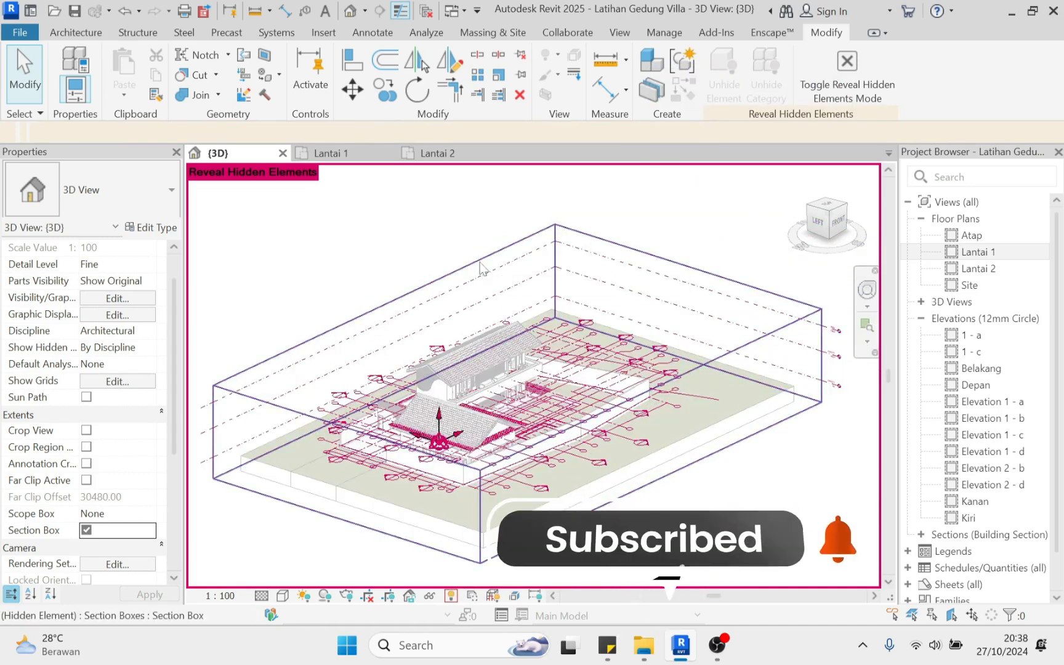
click(482, 267)
scroll(482, 268, up, 2)
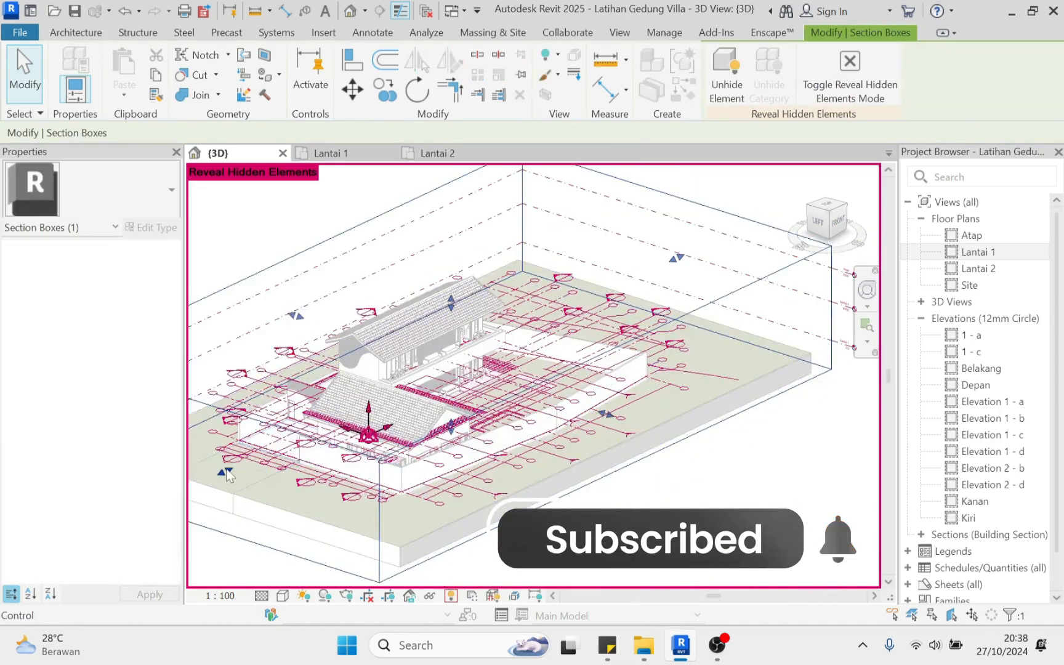
drag(228, 472, 268, 447)
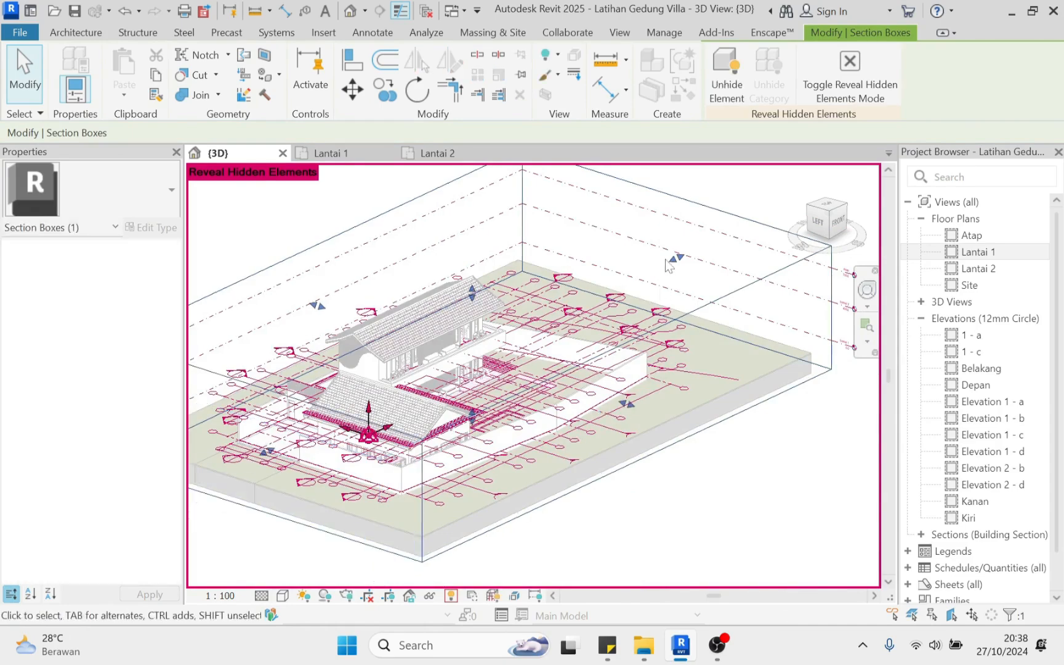
drag(676, 258, 655, 268)
shift+middle_drag(321, 321, 681, 527)
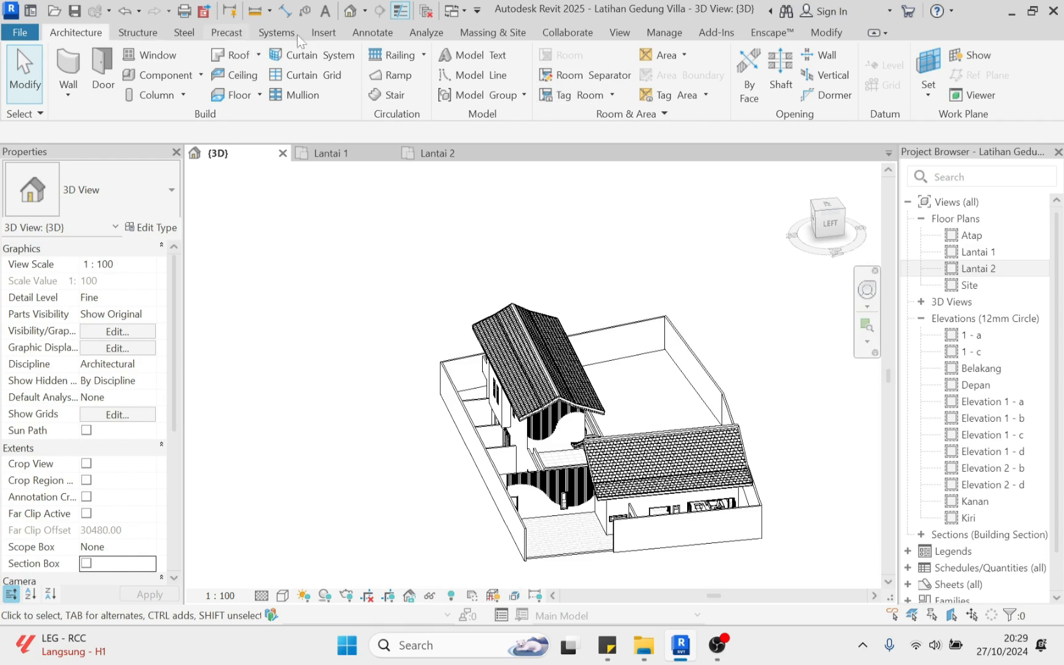
Open the Lantai 1 floor plan and turn off its shadows
click(514, 35)
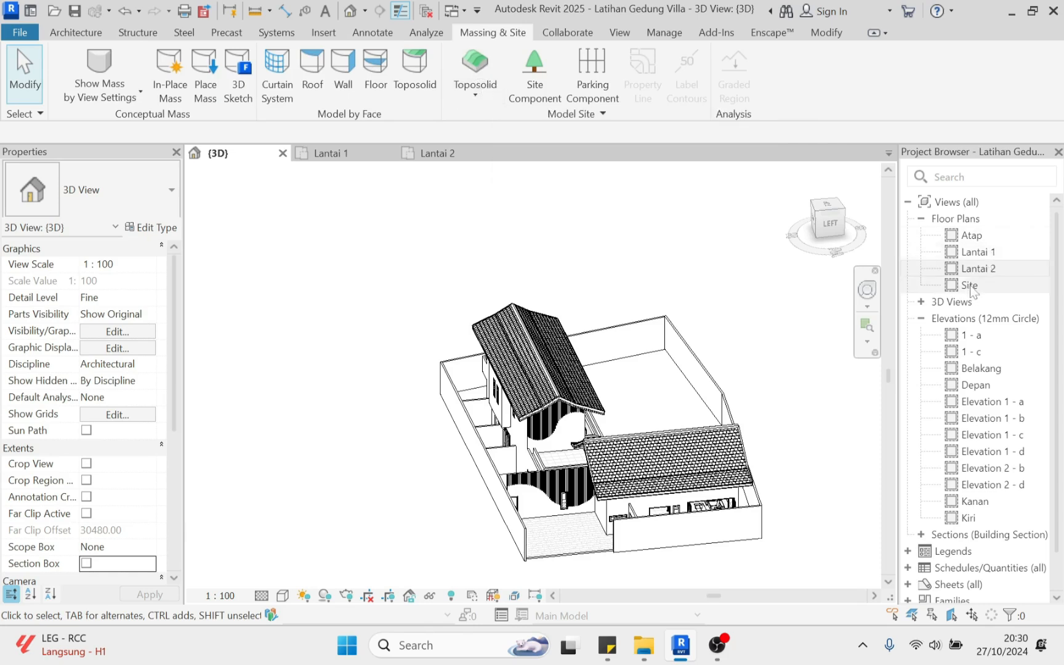
double_click(979, 252)
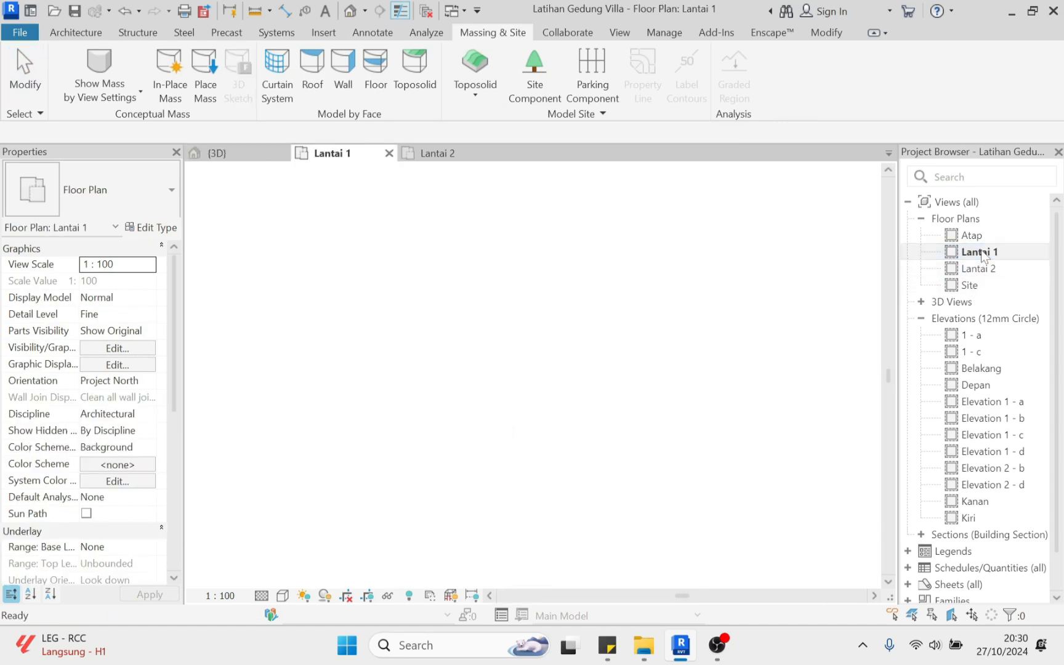
scroll(570, 341, down, 5)
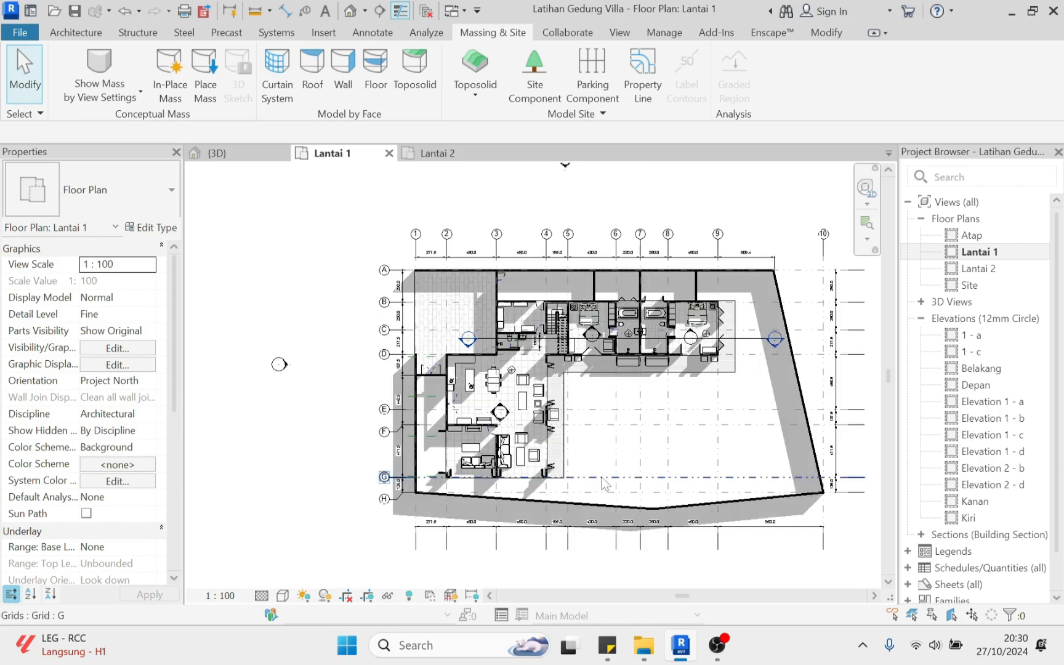
click(325, 595)
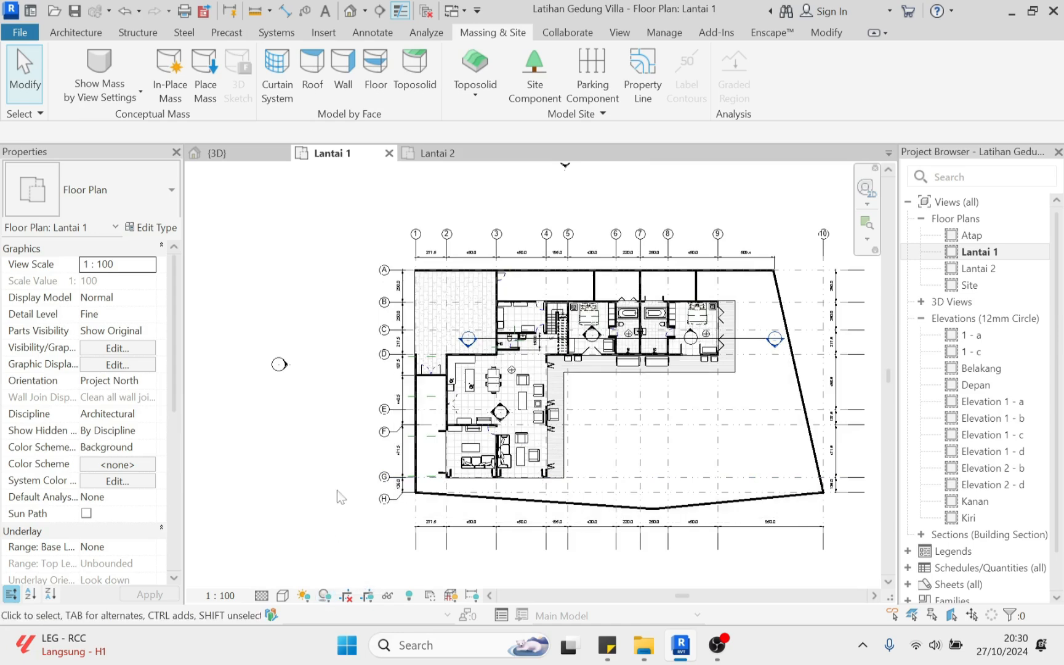
Start a toposolid on Lantai 1 and sketch a rectangular boundary around the whole site plan, about 4100 along its left side
scroll(360, 419, down, 3)
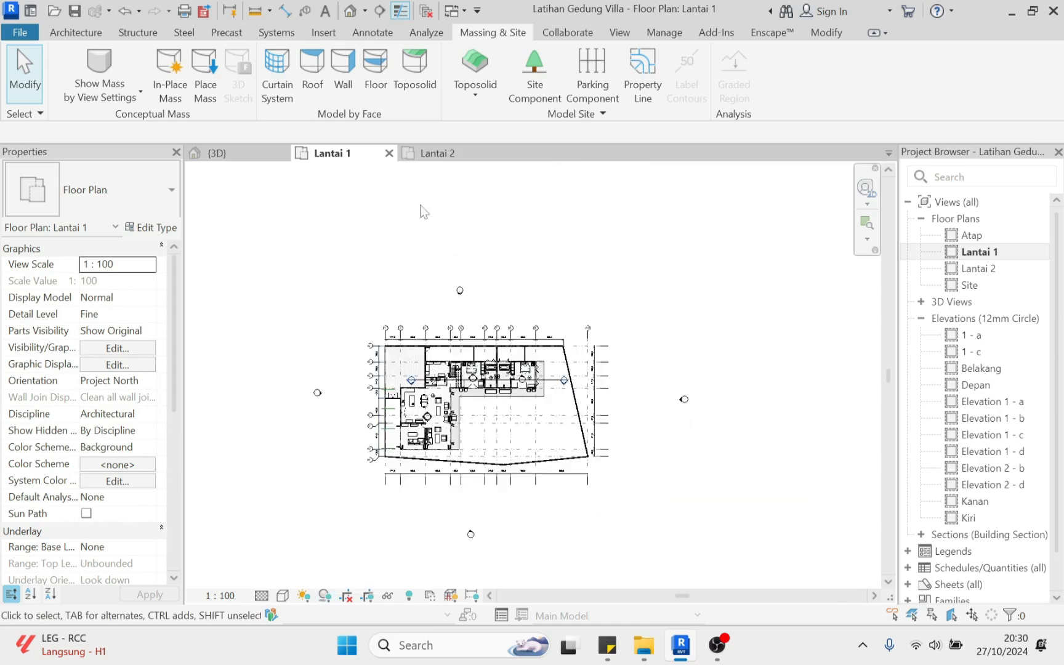
click(475, 63)
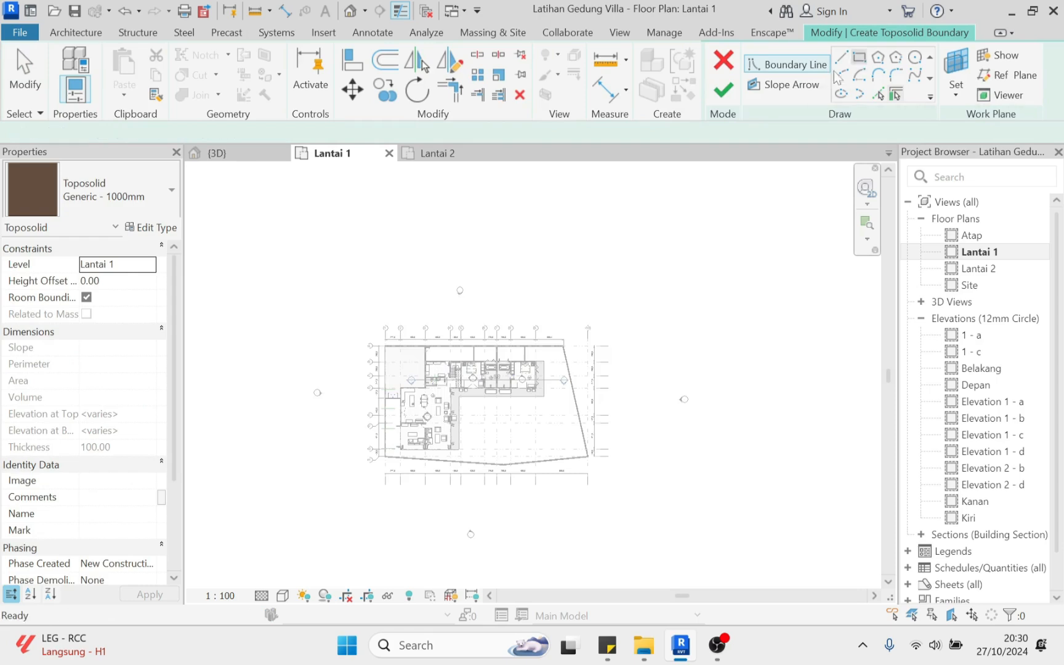
click(259, 294)
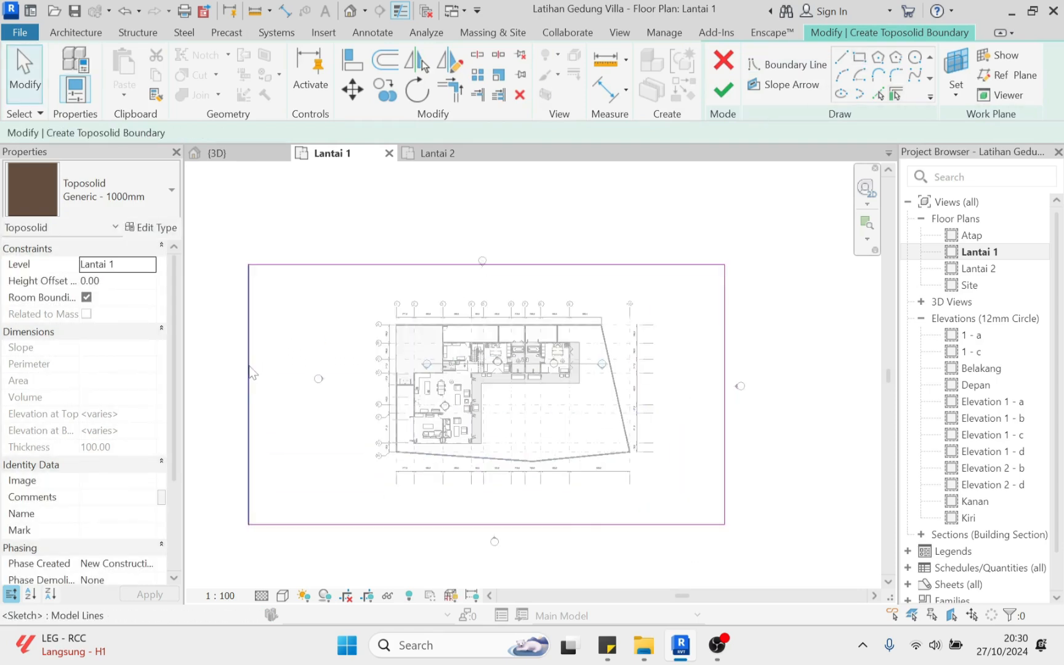
Move the toposolid boundary's left line to 1000 from the site's left wall and shift its upper line slightly inward
click(248, 378)
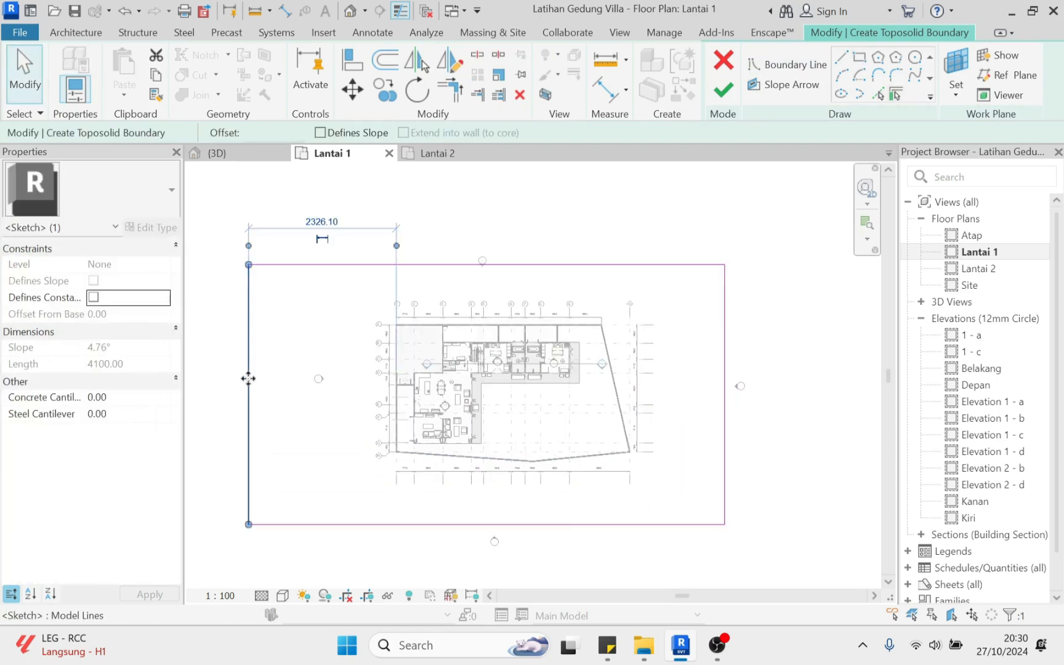
drag(249, 372, 336, 371)
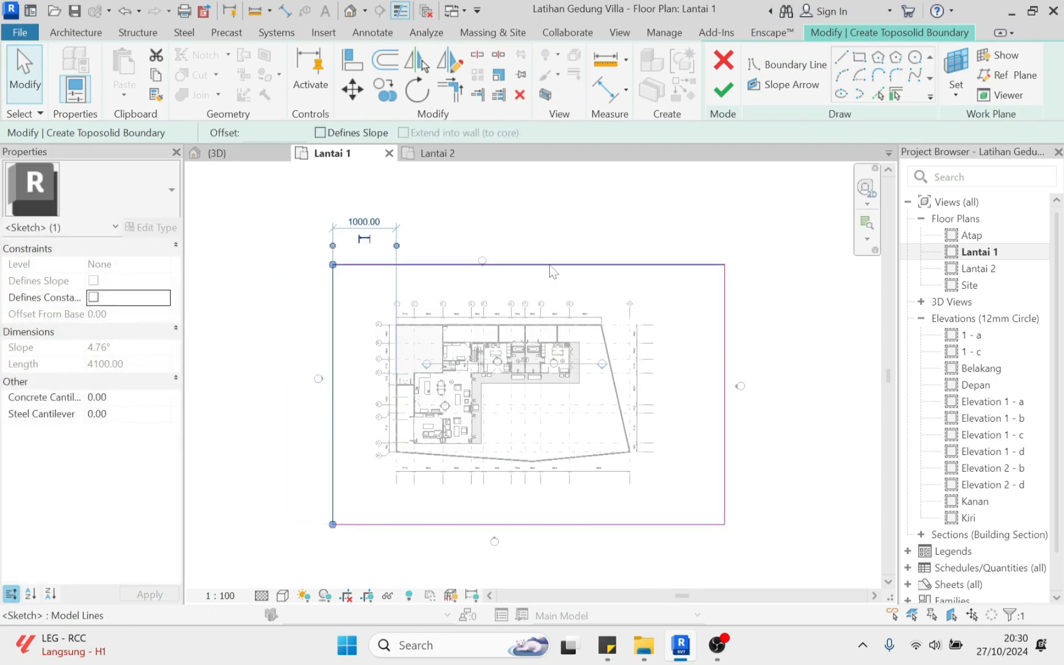
click(504, 265)
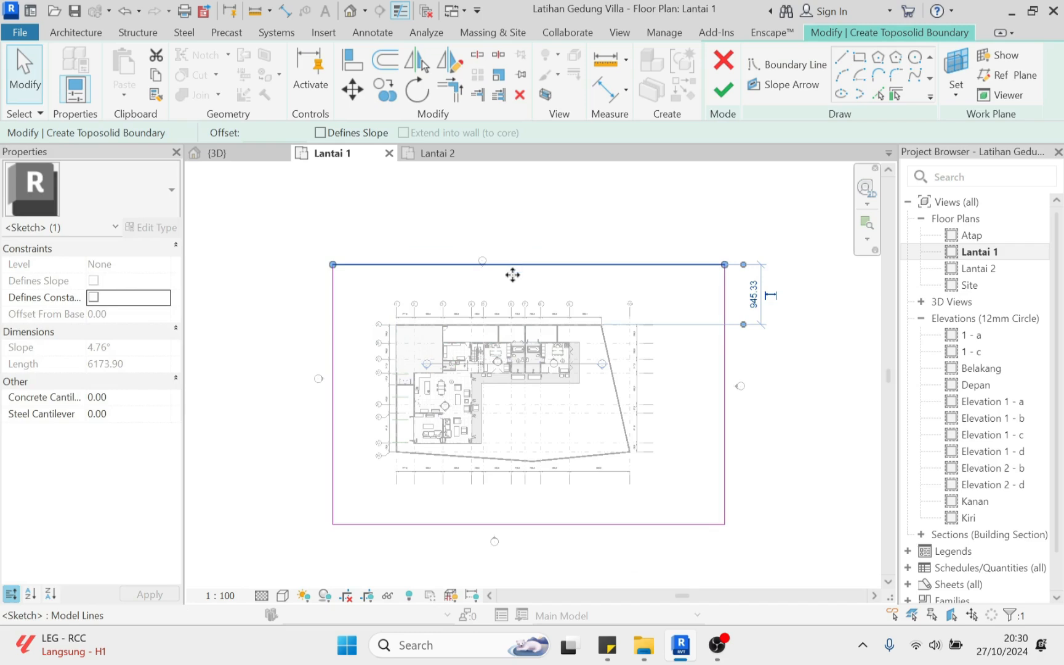
drag(514, 266, 516, 275)
click(538, 373)
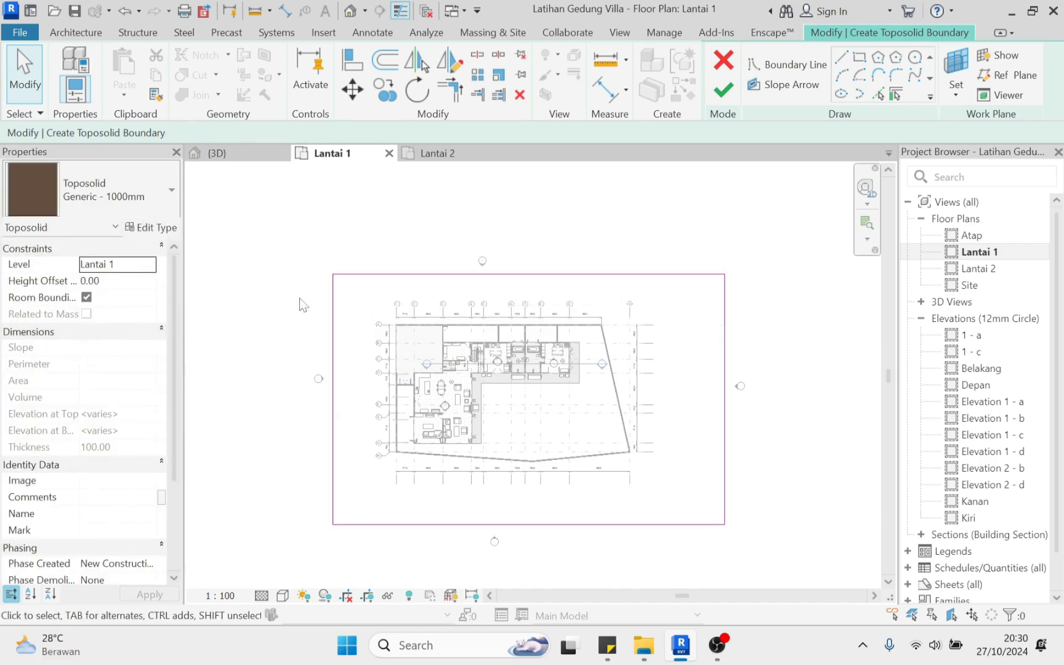
Edit the structure of the Generic - 1000mm toposolid type and set the Earth layer's thickness to 200
click(170, 231)
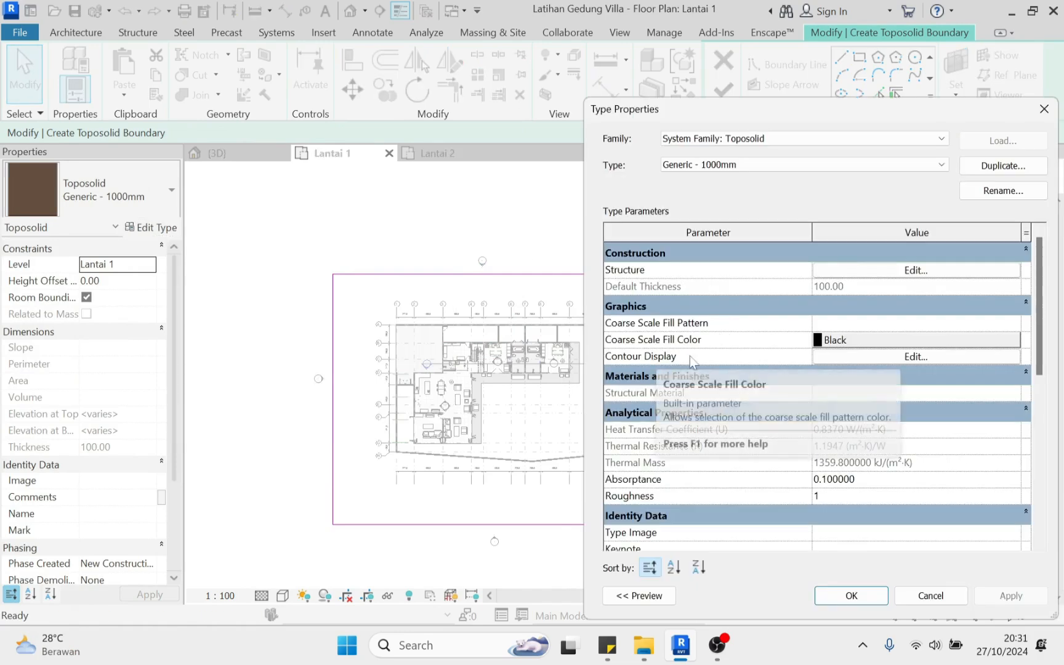
click(931, 271)
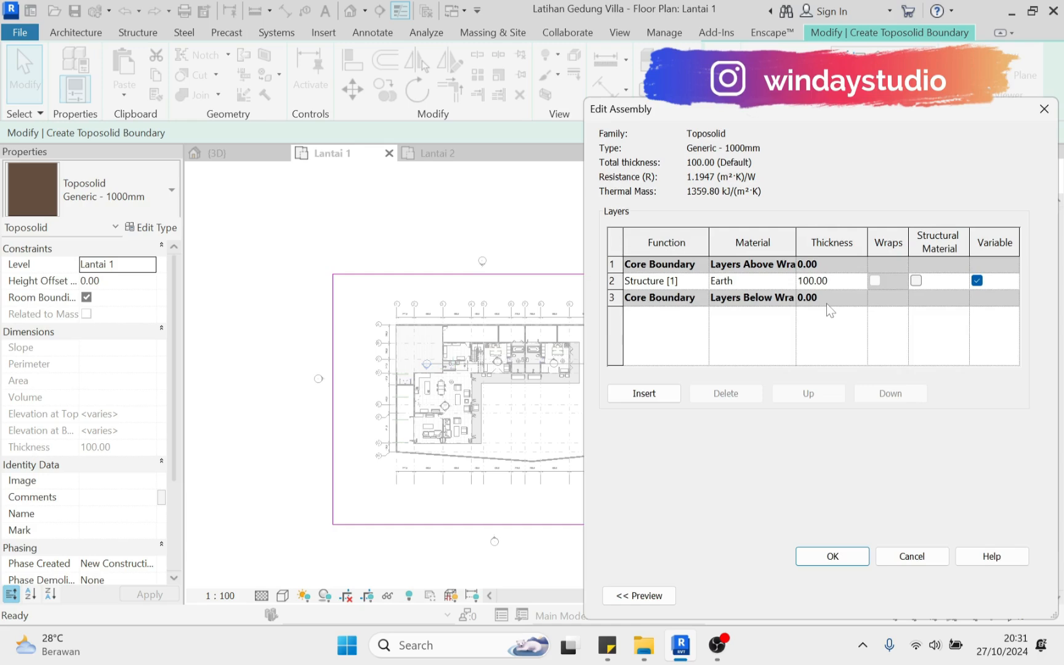
click(843, 282)
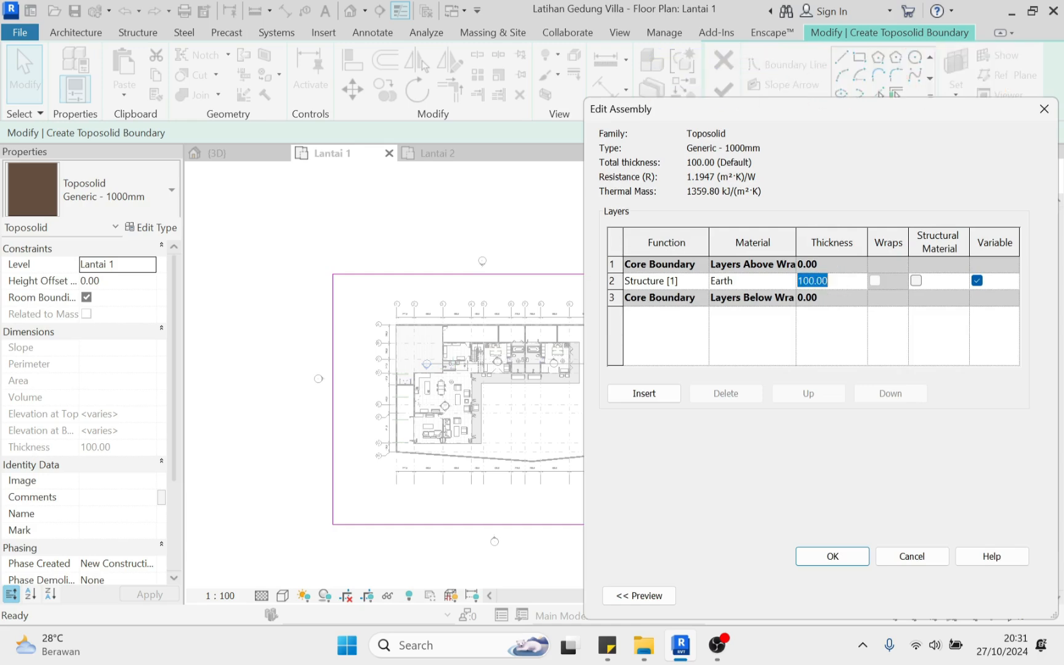
text(200)
Add a layer above the upper core boundary with function Substrate [2] and a thickness of 10
click(660, 405)
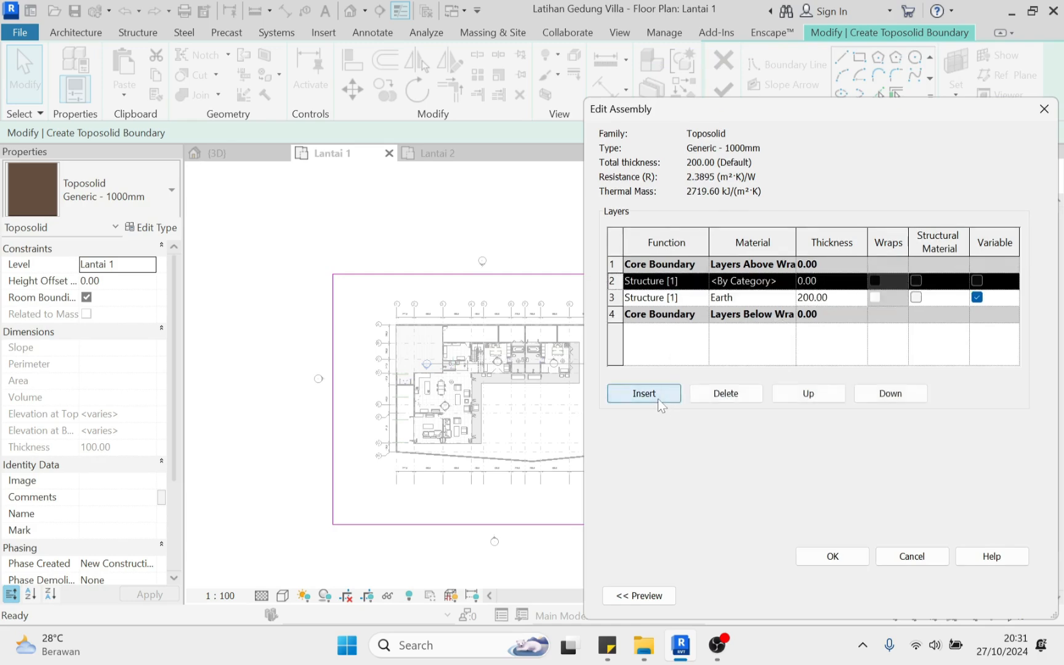
click(827, 399)
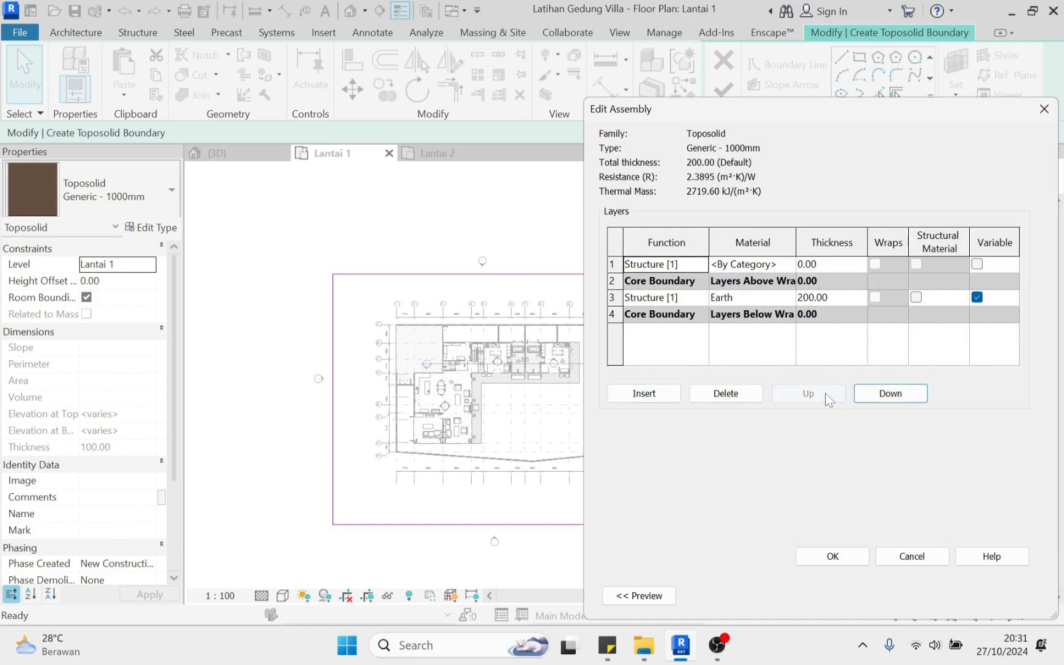
click(694, 265)
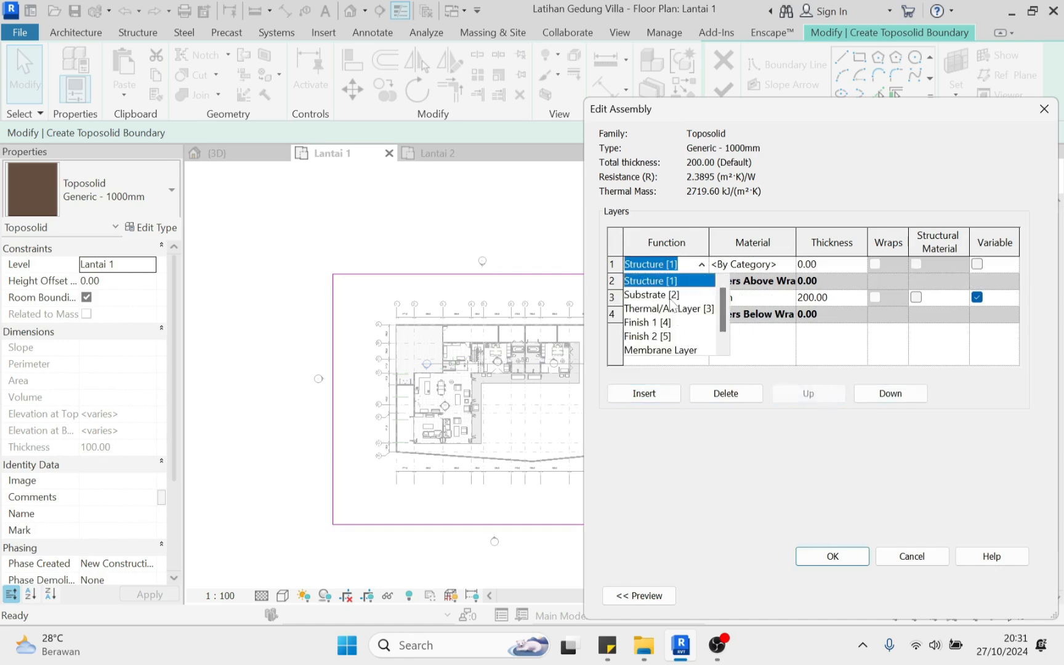
click(672, 298)
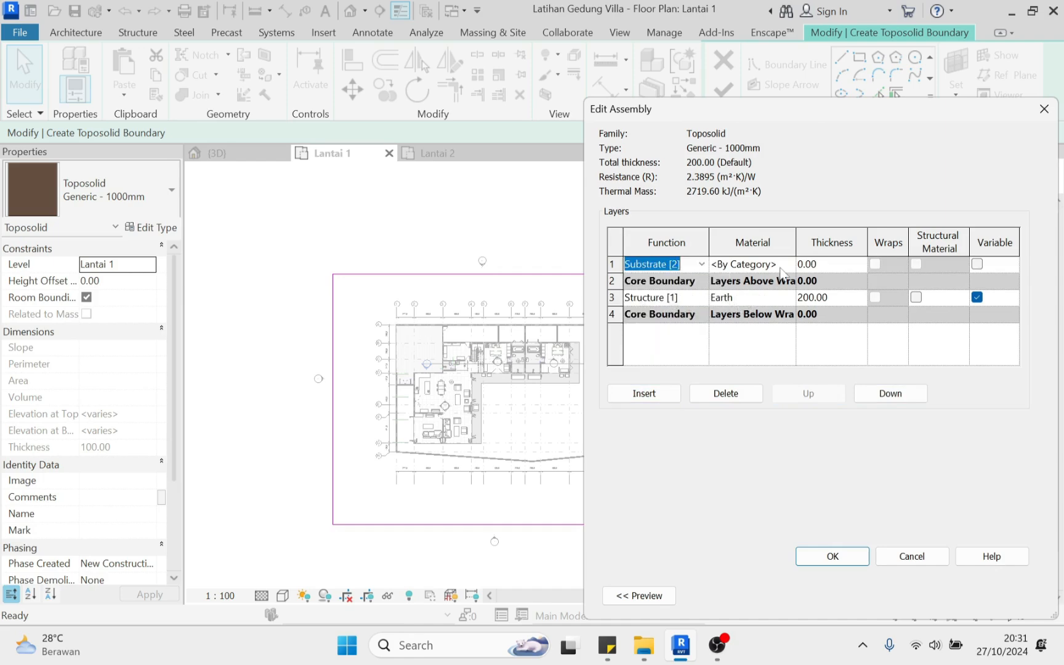
click(843, 268)
text(10)
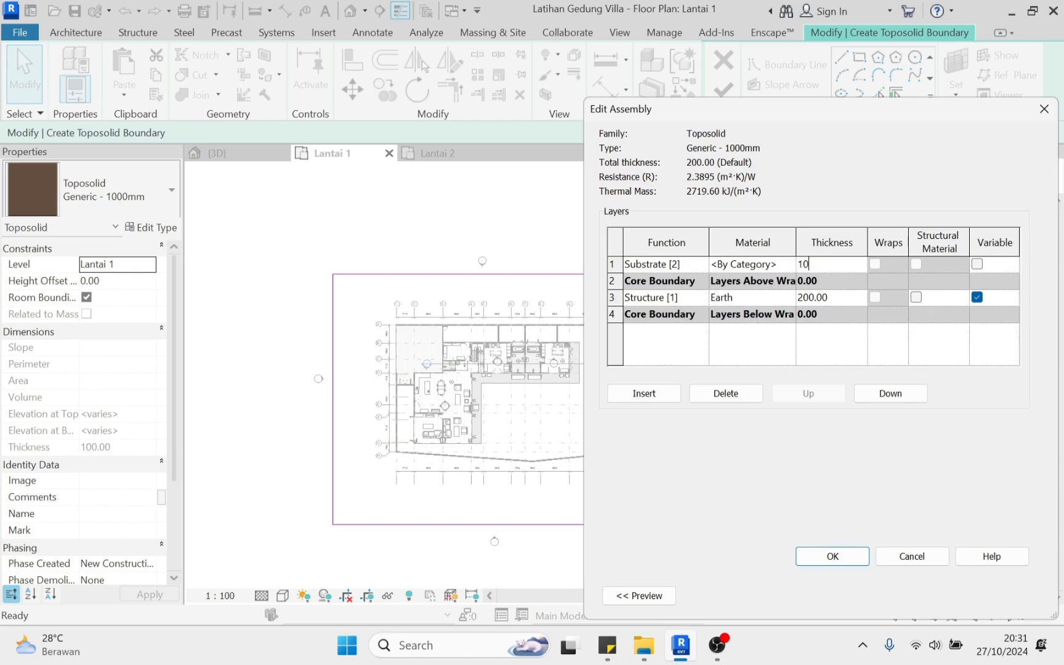
For the Substrate layer's material, search the project materials for grass and create a new material named Grass
click(783, 265)
click(790, 265)
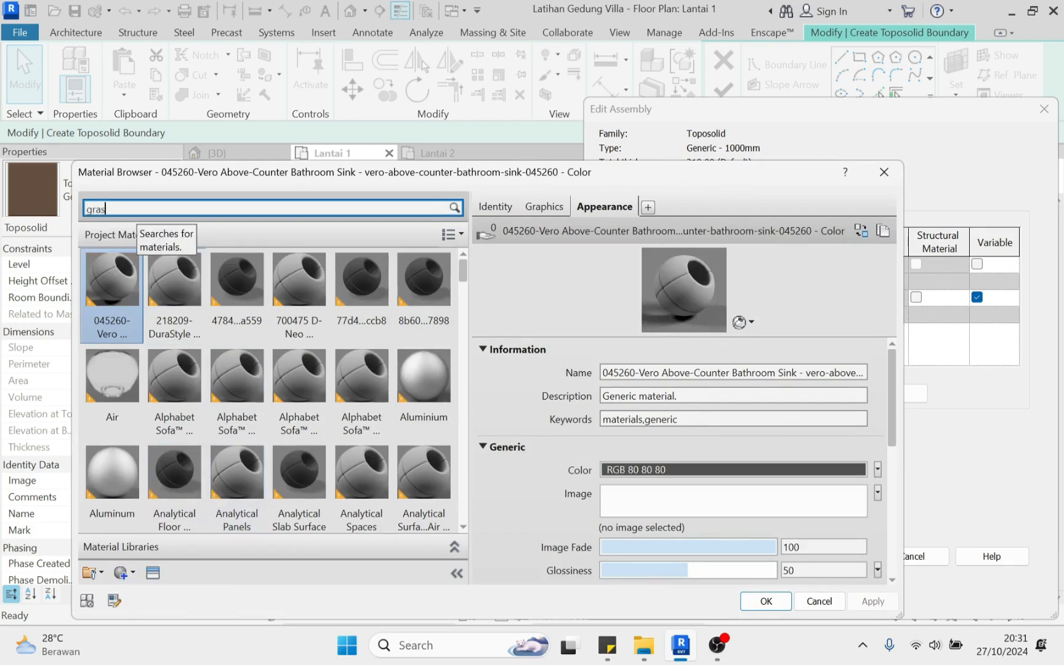
key(Return)
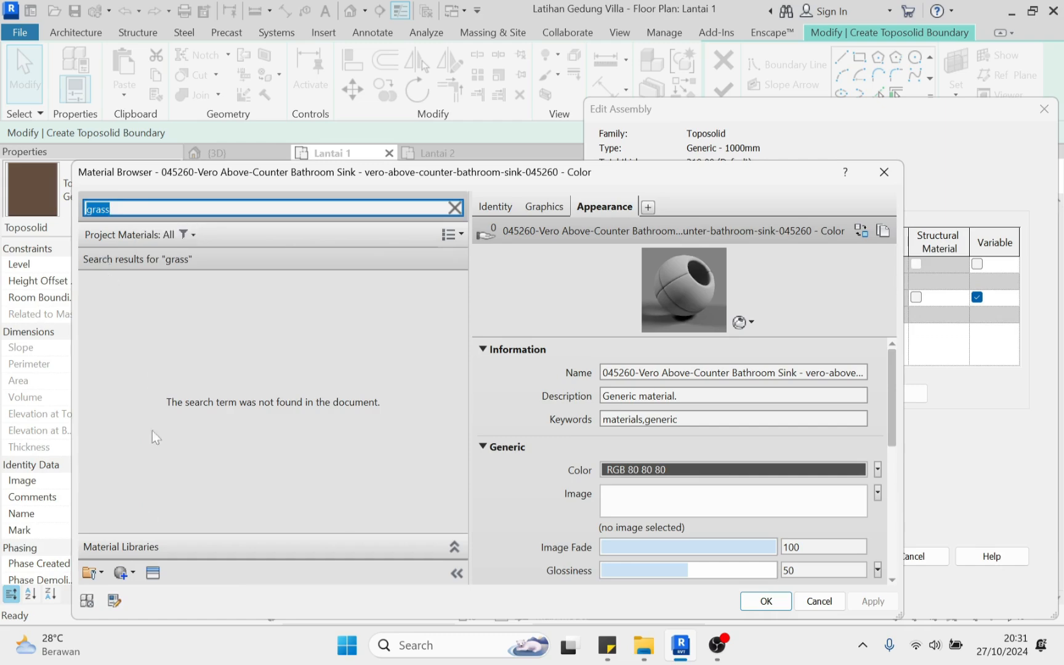
click(131, 572)
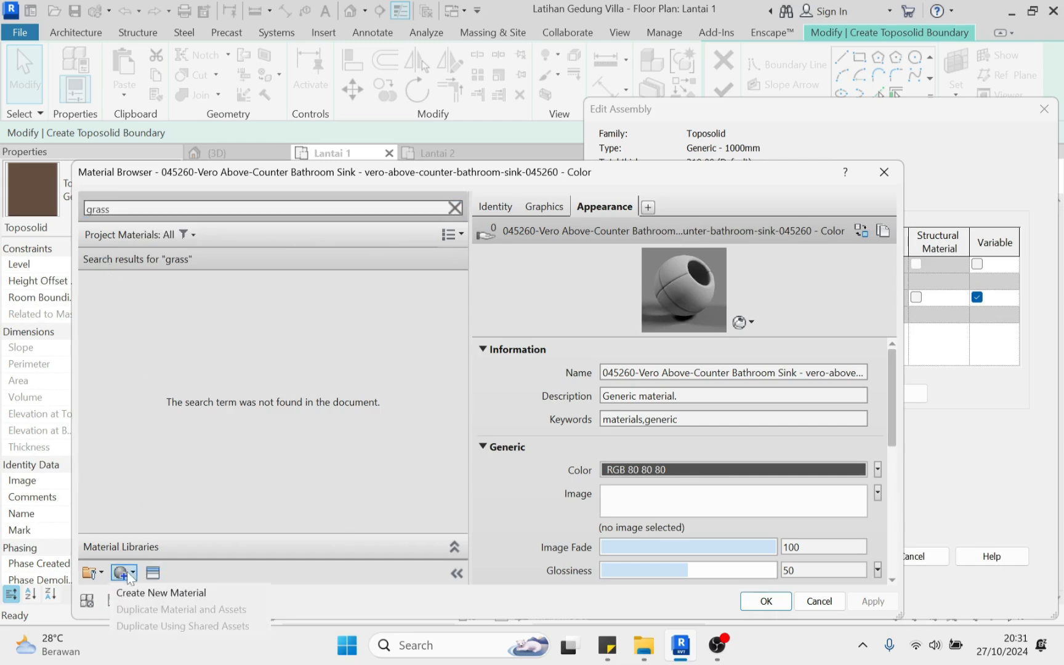
click(147, 594)
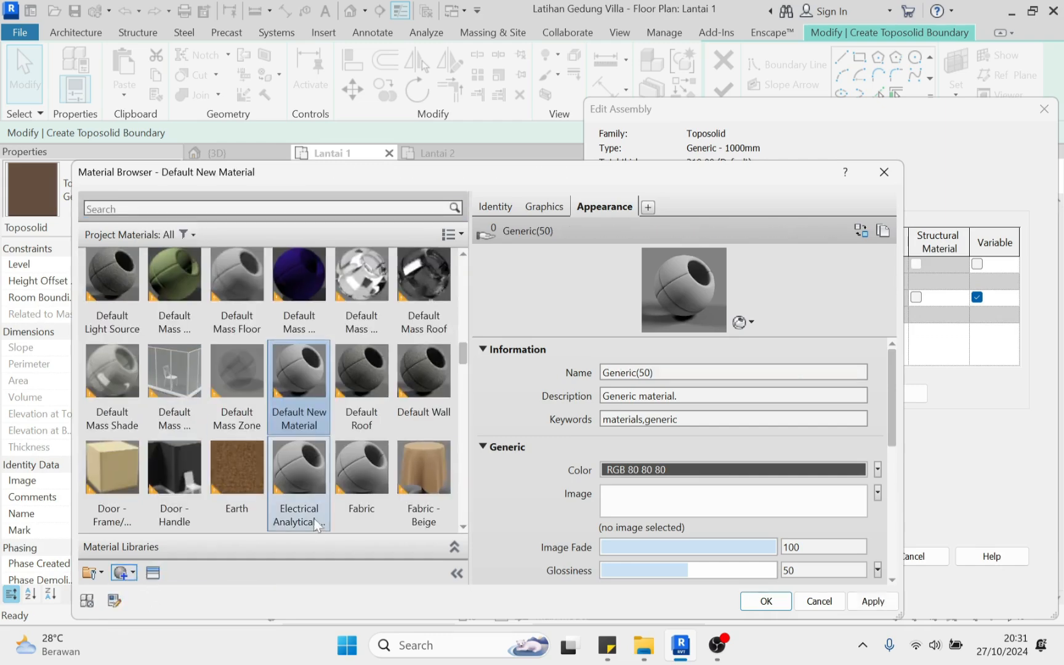
right_click(303, 392)
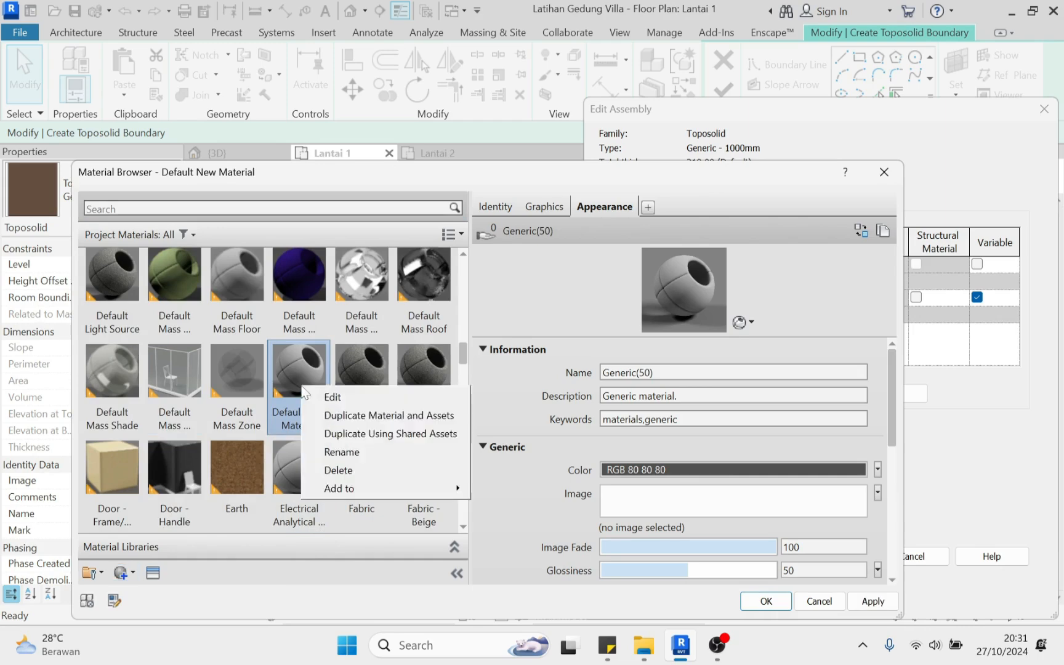
click(359, 449)
text(Grass)
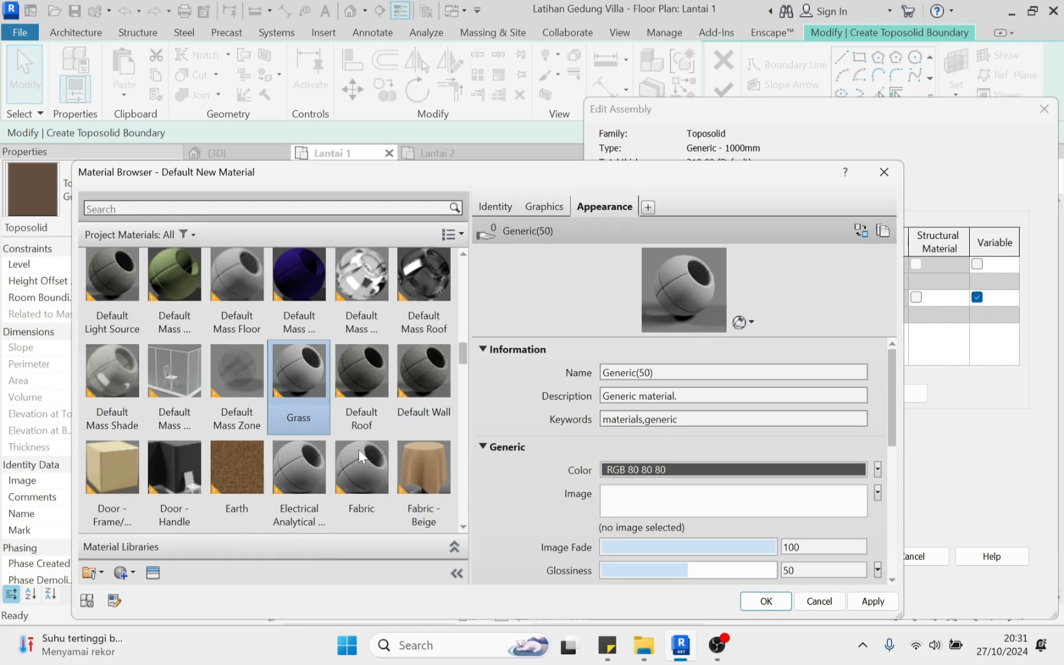
Search the appearance assets for Grass and replace the Grass material's appearance with Grass - High Quality
click(152, 572)
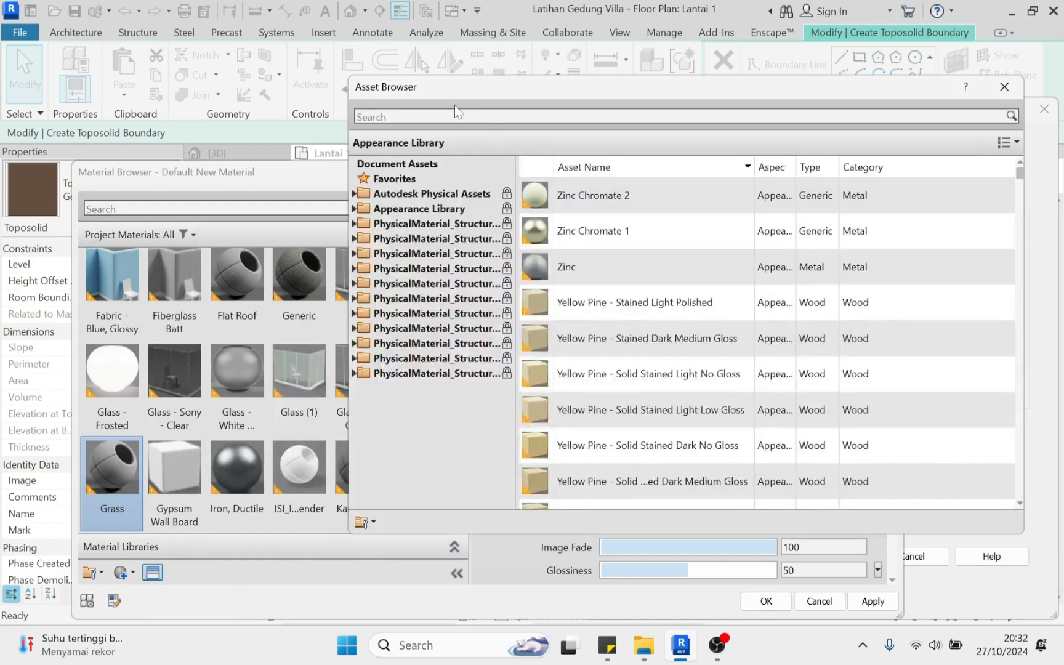
click(359, 117)
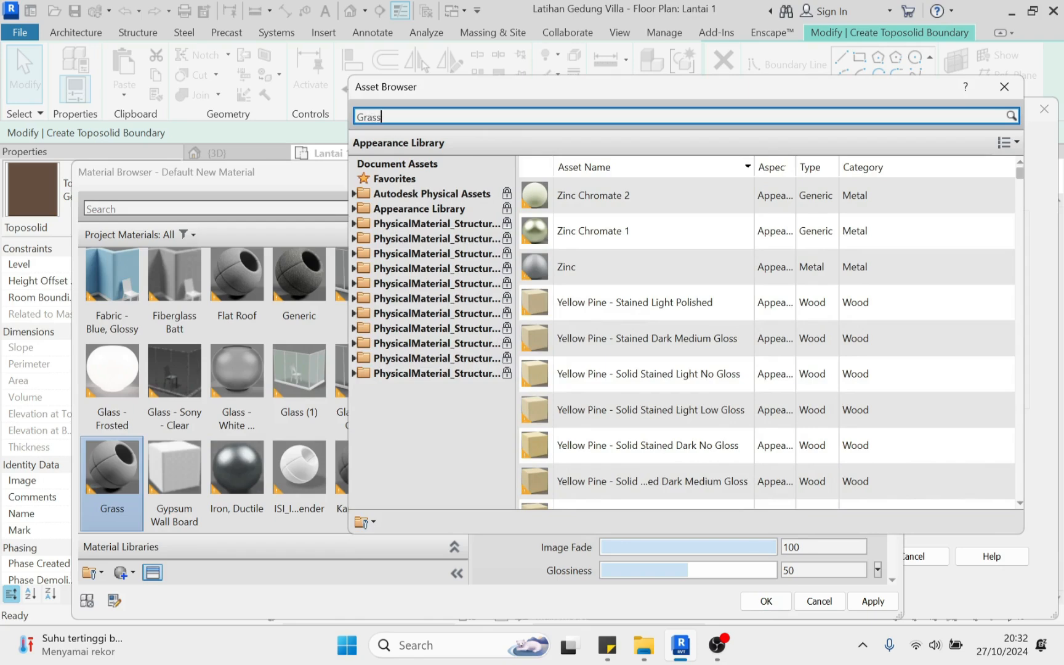
text(Grass)
key(Return)
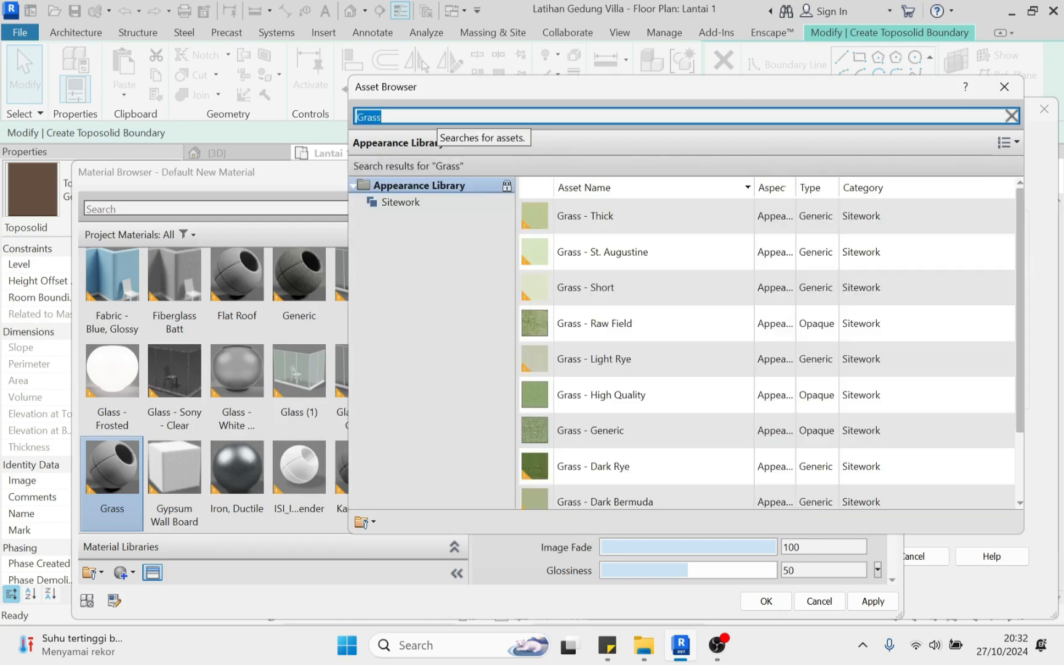
scroll(627, 388, down, 2)
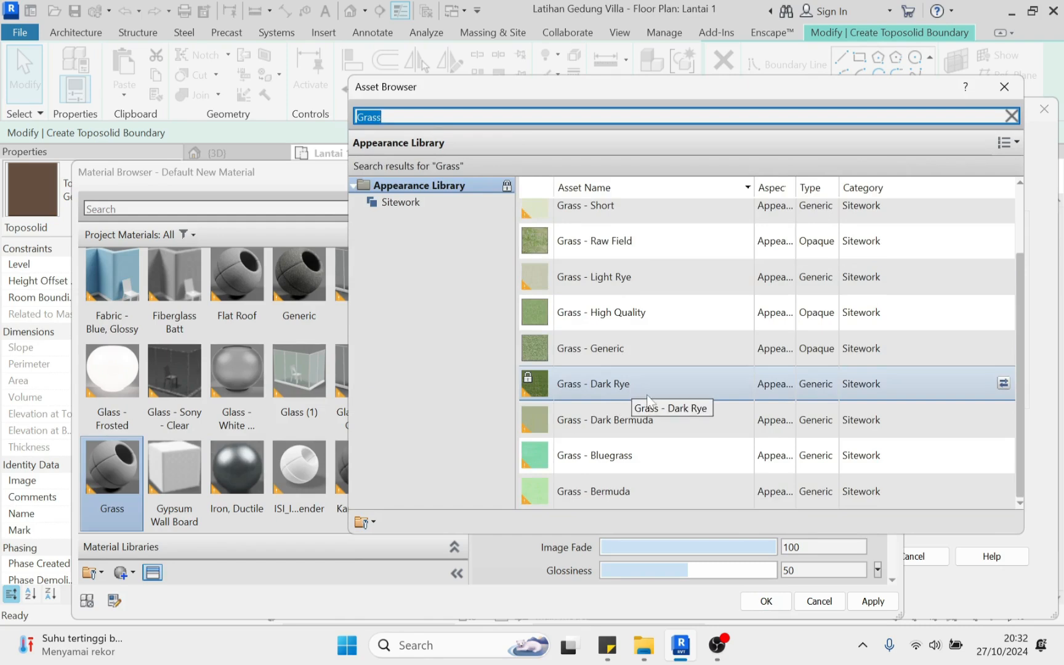
click(634, 314)
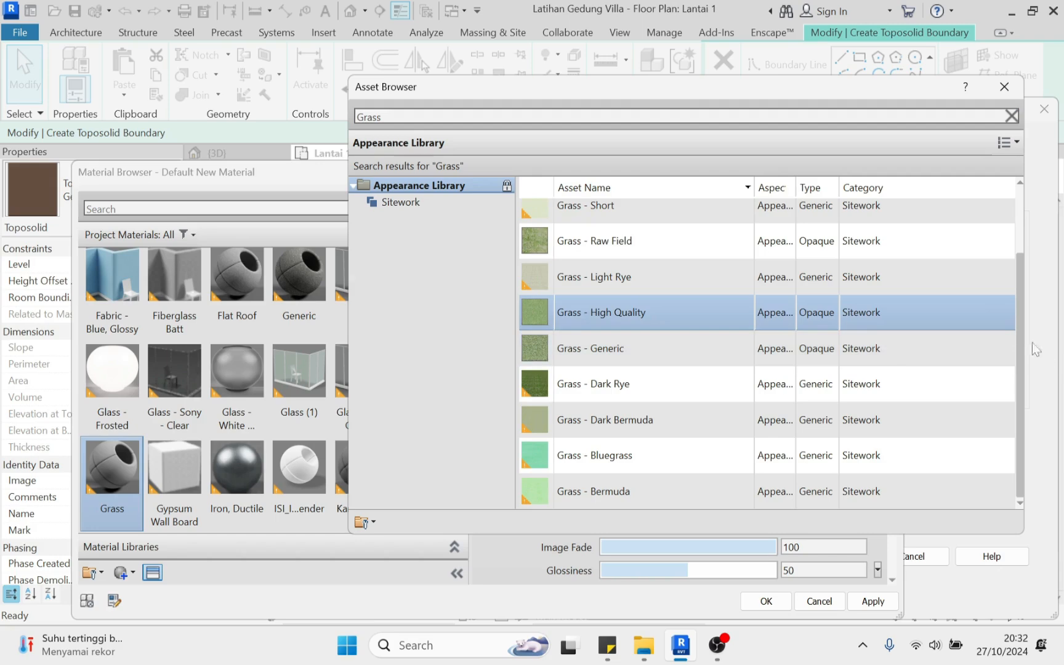
click(1003, 313)
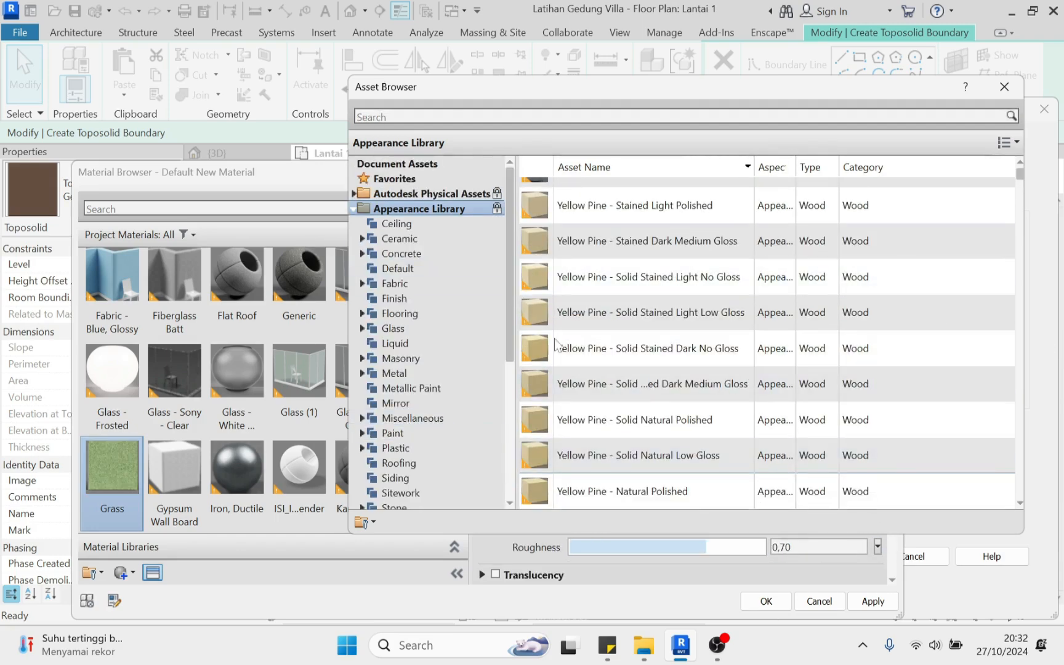
Close the appearance asset library and make the Grass material's shading use its render appearance
click(1004, 90)
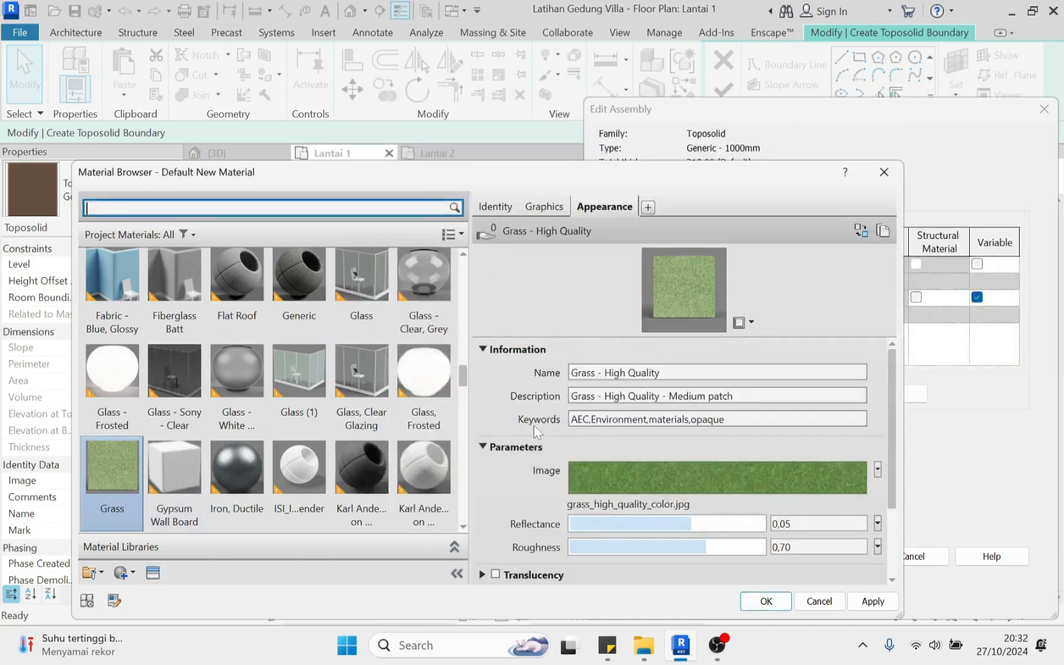
click(547, 210)
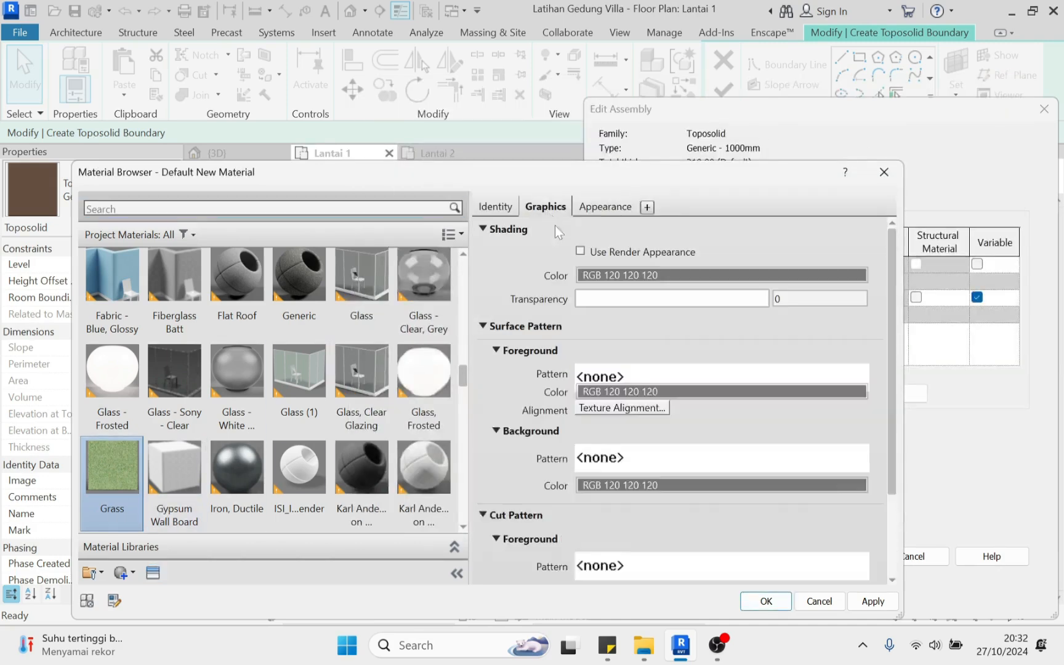
click(580, 252)
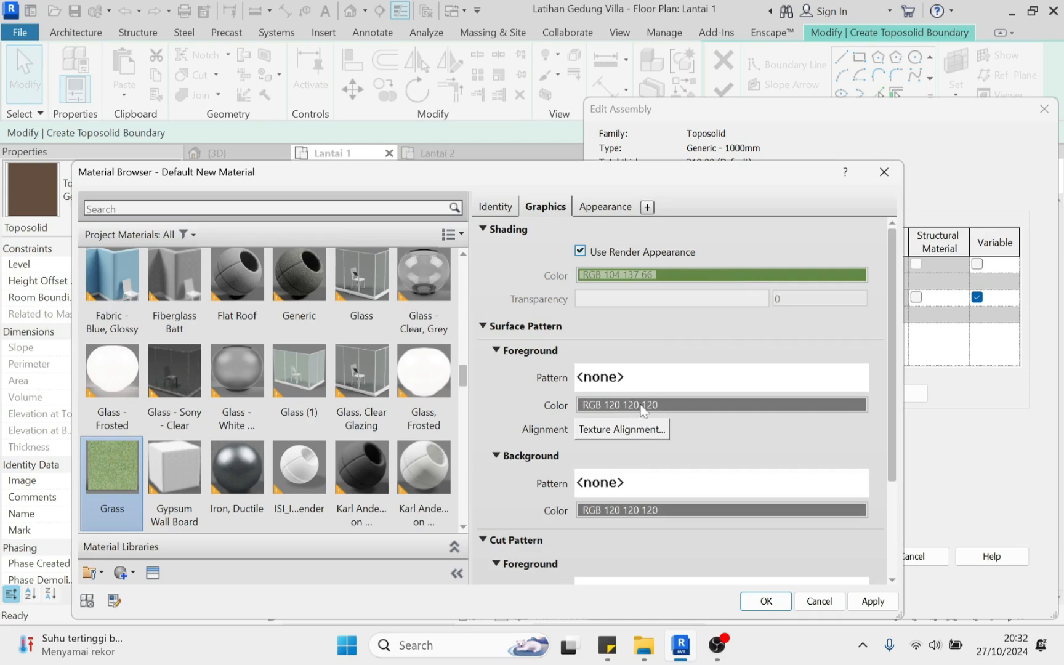
Set the Grass material's surface foreground pattern to the Gypsum-Plaster drafting pattern
click(677, 375)
scroll(571, 282, up, 2)
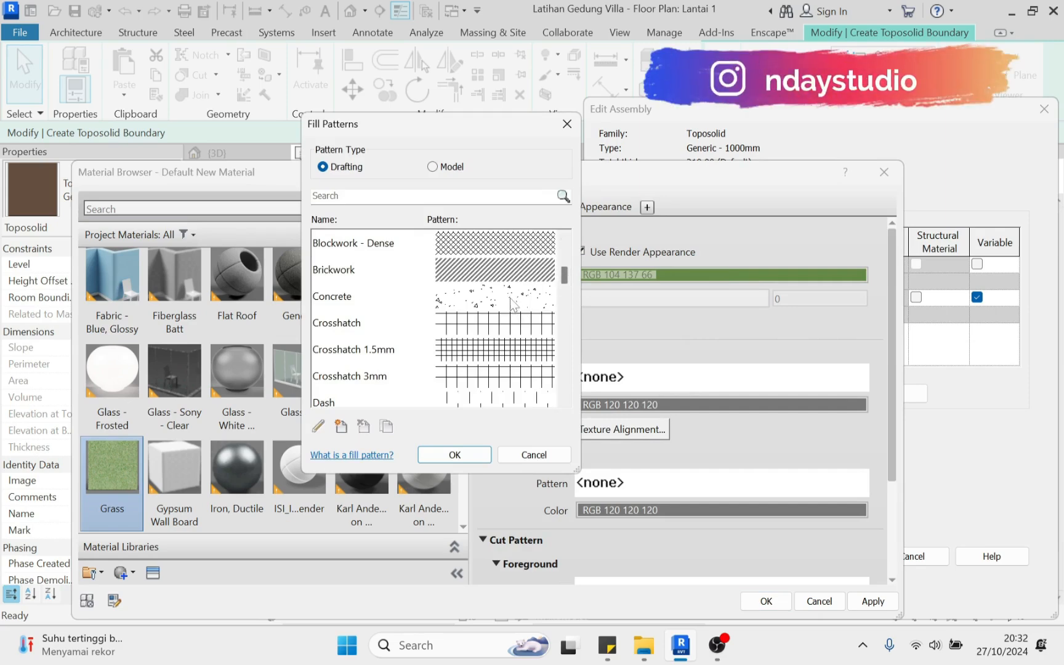
scroll(568, 282, down, 1)
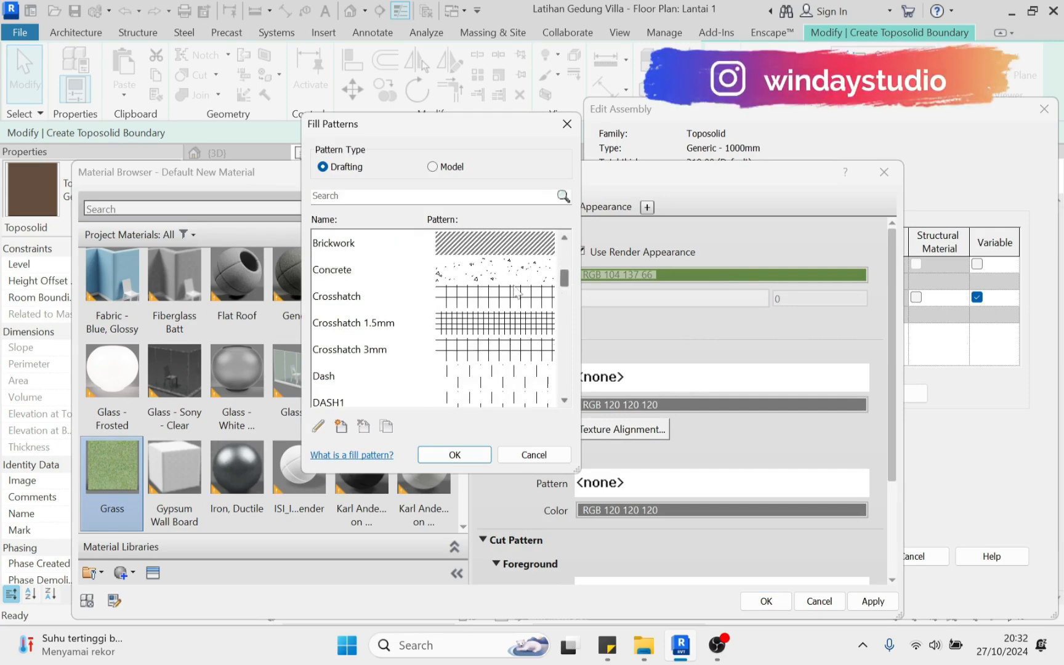
click(516, 274)
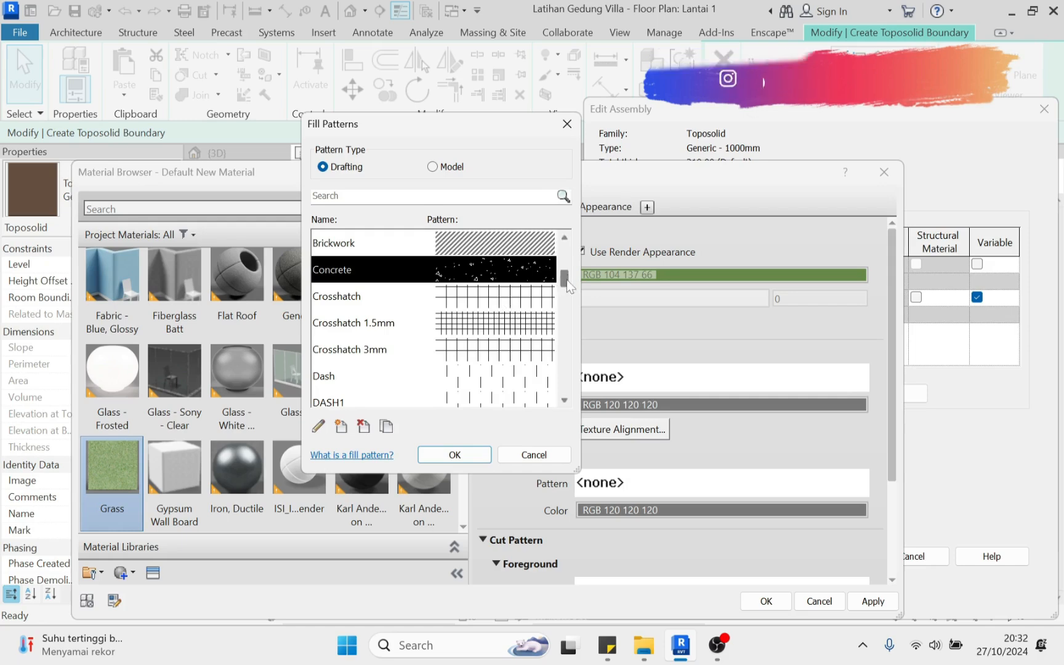
scroll(505, 314, down, 5)
click(494, 324)
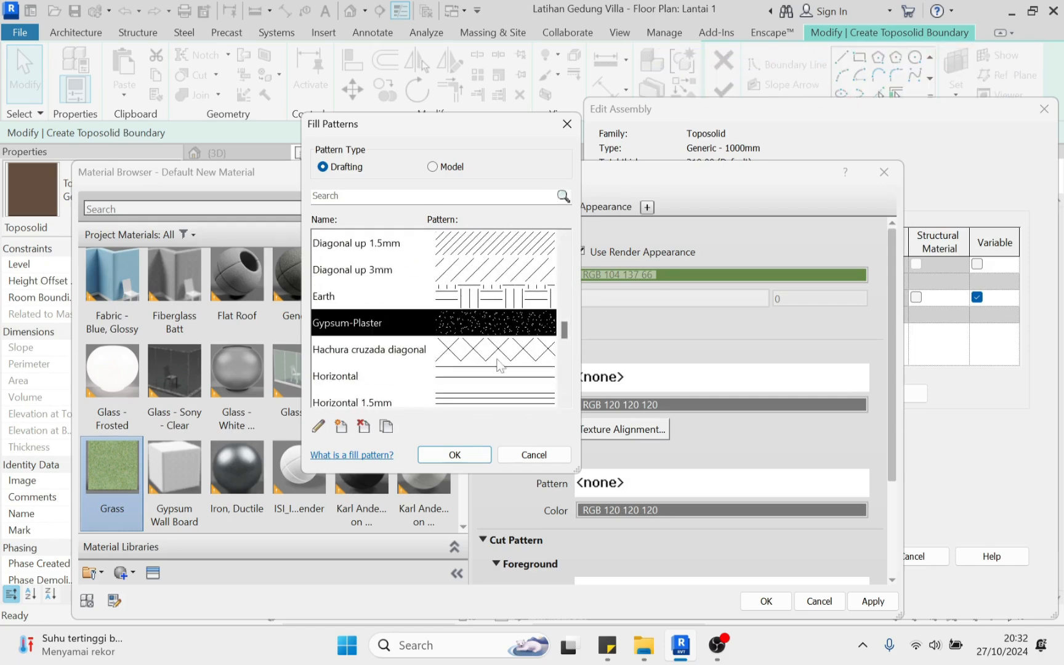
click(469, 455)
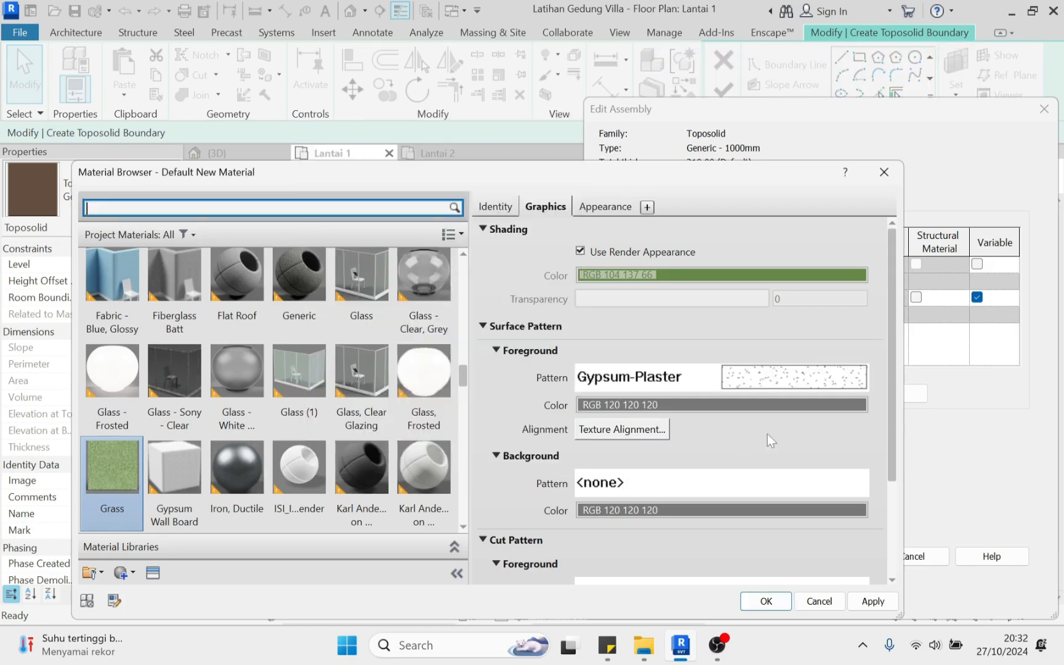
Give the Grass material's surface background a solid fill in olive, RGB 128-128-064
scroll(769, 437, down, 2)
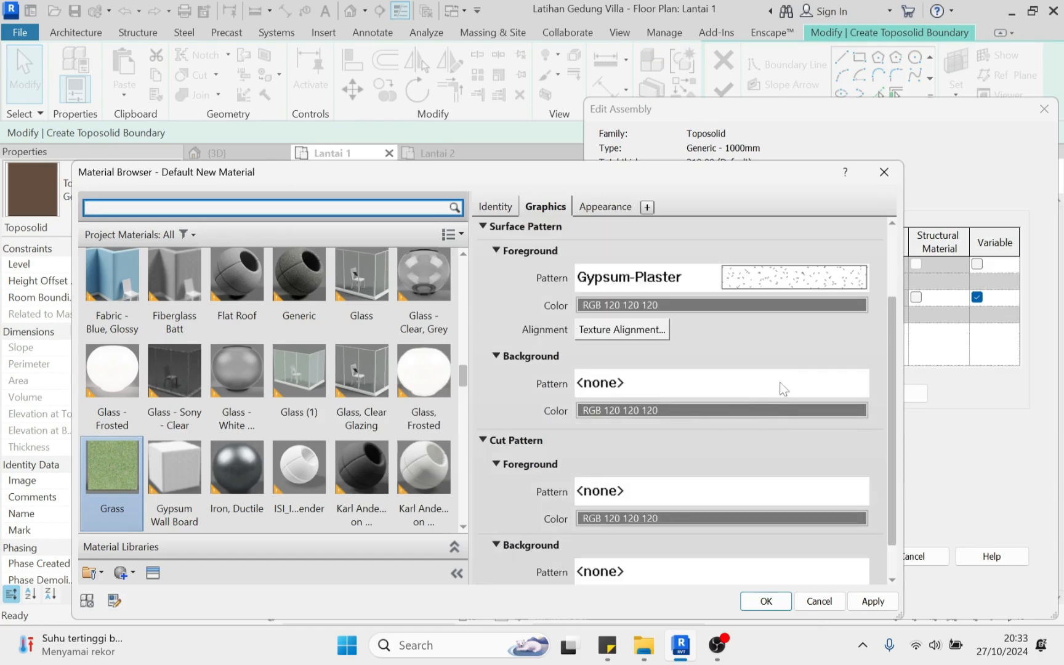
click(784, 388)
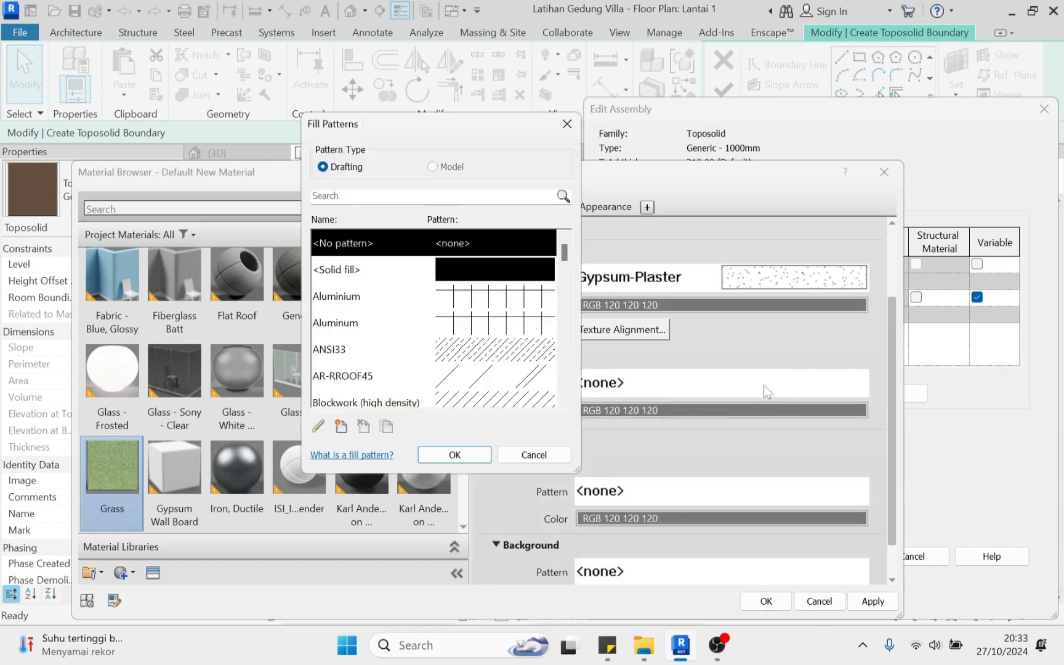
click(528, 269)
click(469, 454)
click(705, 411)
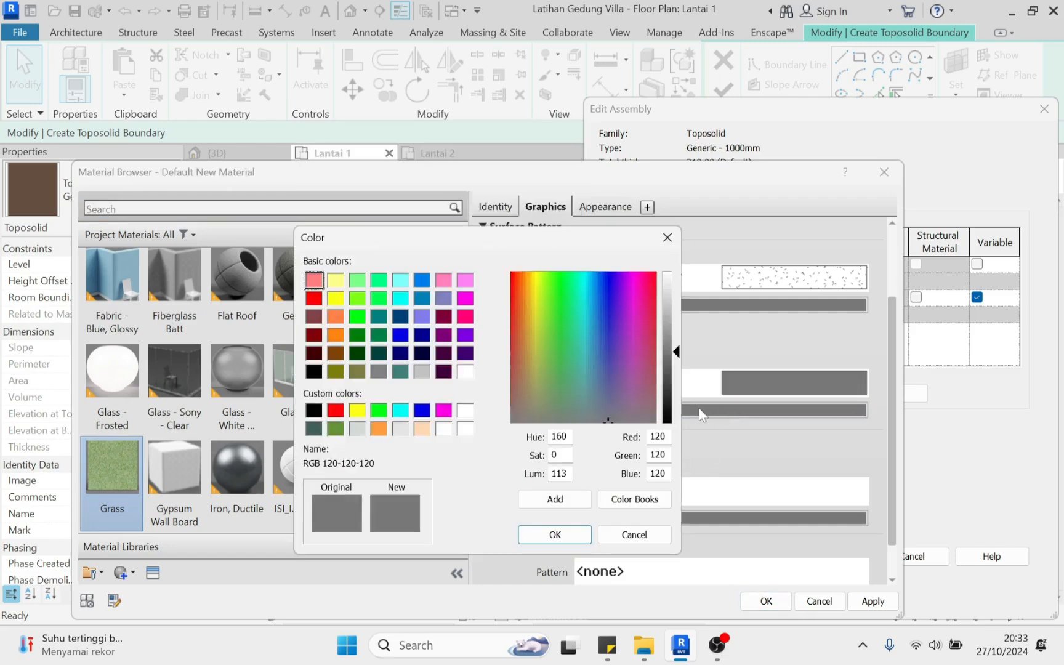
click(357, 371)
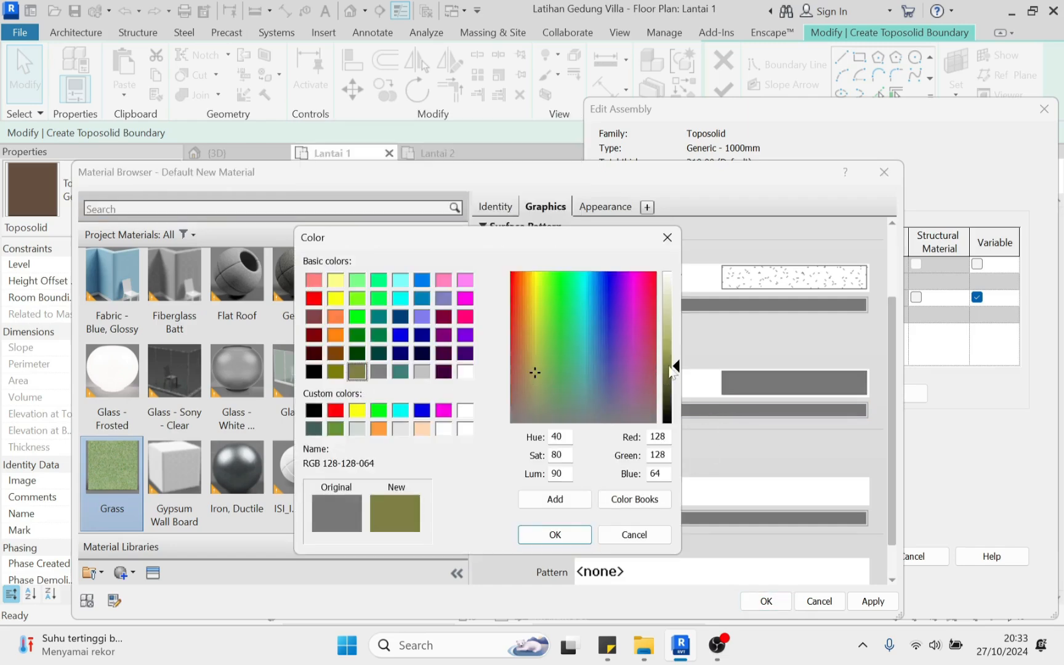
click(554, 535)
Set the Grass material's cut foreground pattern to Gypsum-Plaster
scroll(664, 510, down, 1)
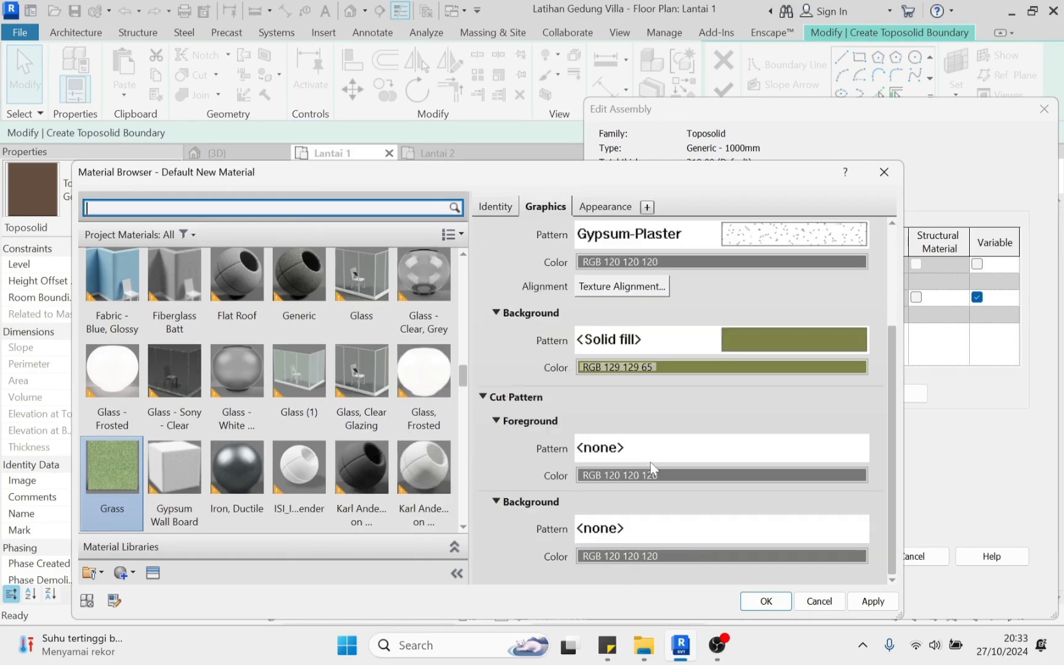
click(721, 449)
scroll(502, 364, down, 5)
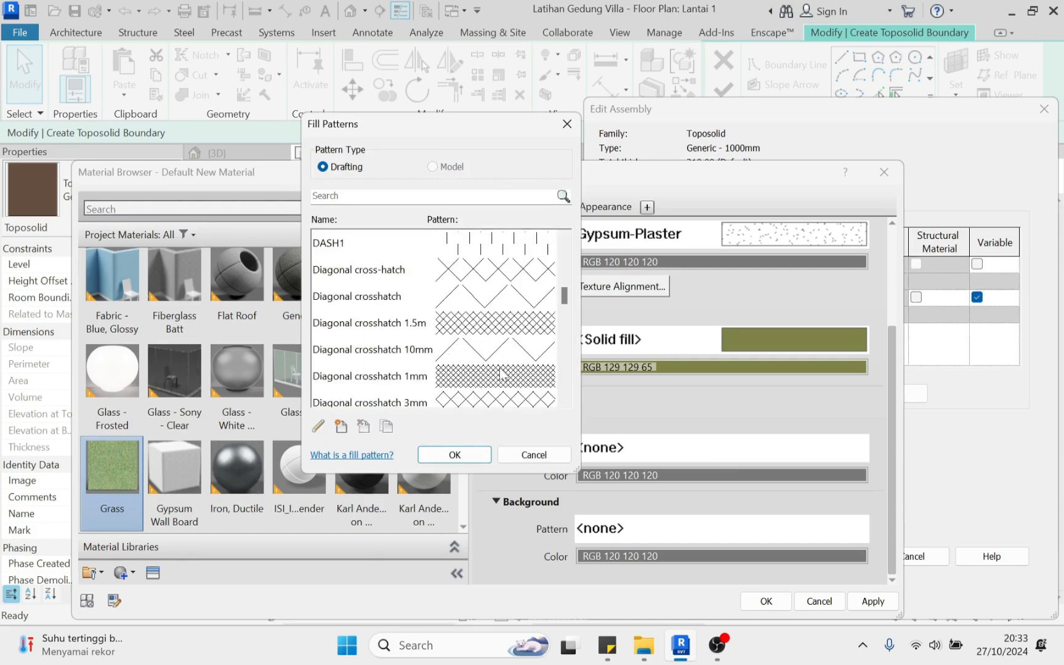
scroll(500, 369, down, 3)
click(504, 246)
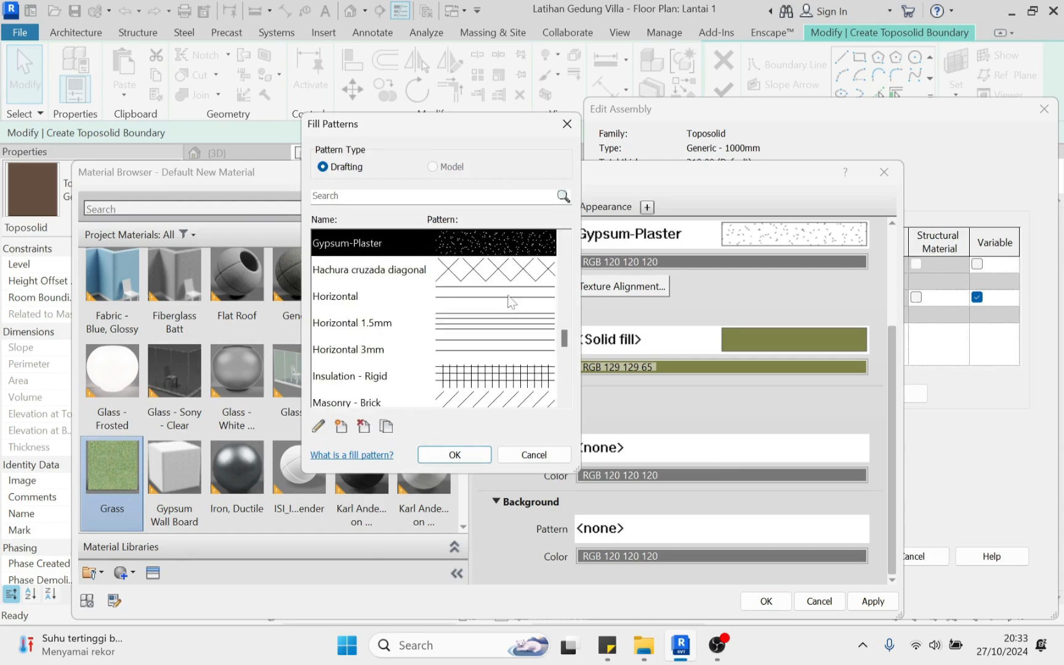
click(454, 456)
Give the Grass material's cut background a solid fill in olive, RGB 128-128-064
click(789, 528)
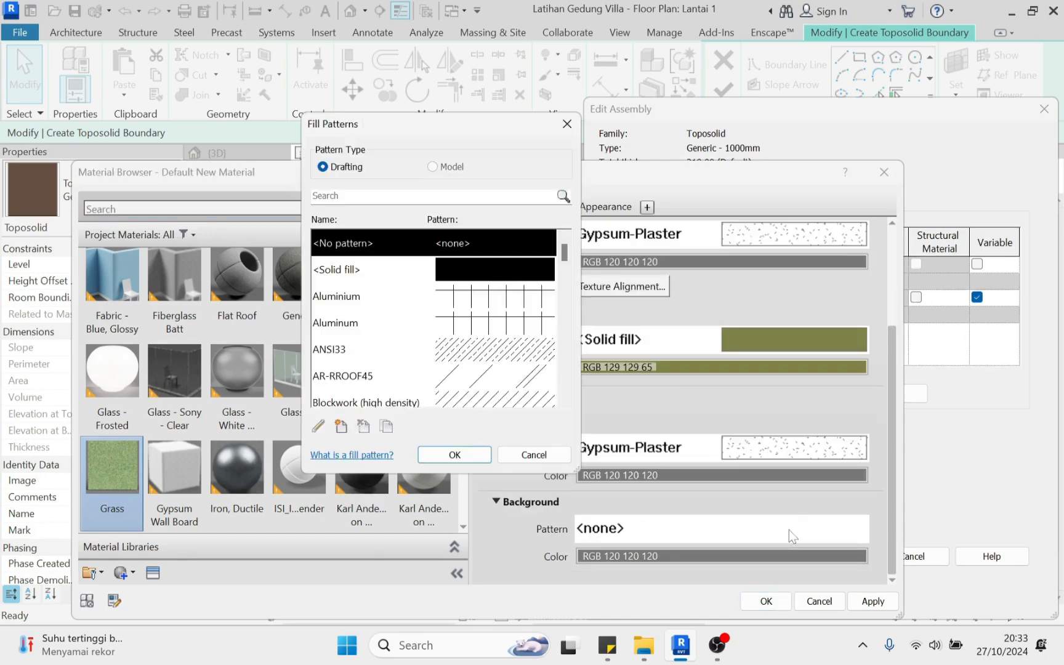
double_click(474, 274)
click(812, 556)
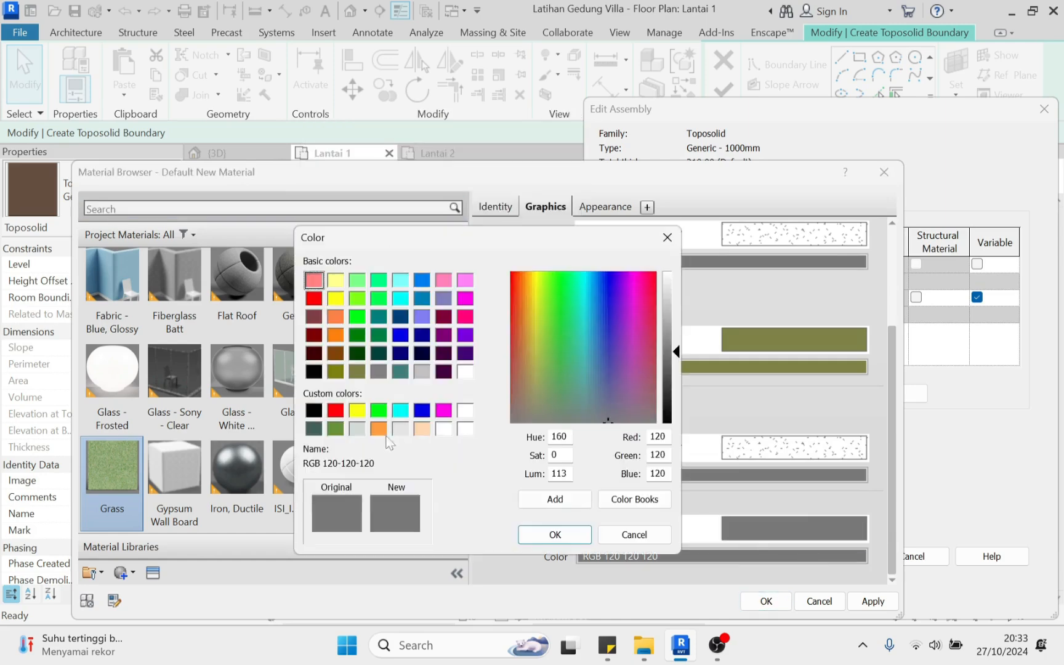
click(356, 373)
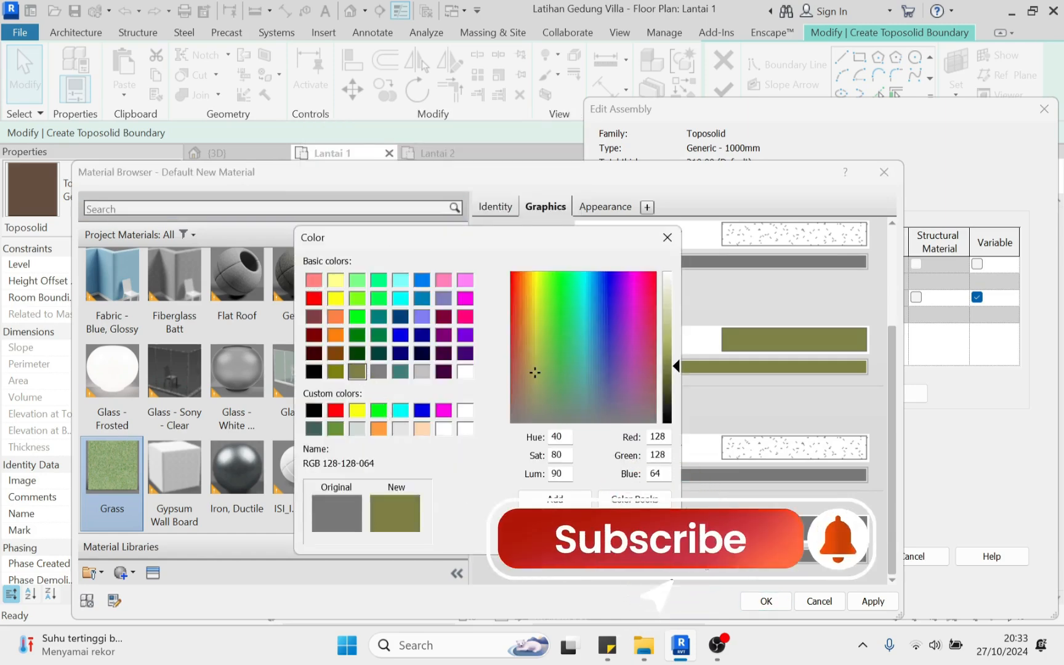
click(555, 535)
Set the Grass appearance's reflectance to 0,00 and roughness to 0,37, and assign the material to the Substrate layer
click(604, 206)
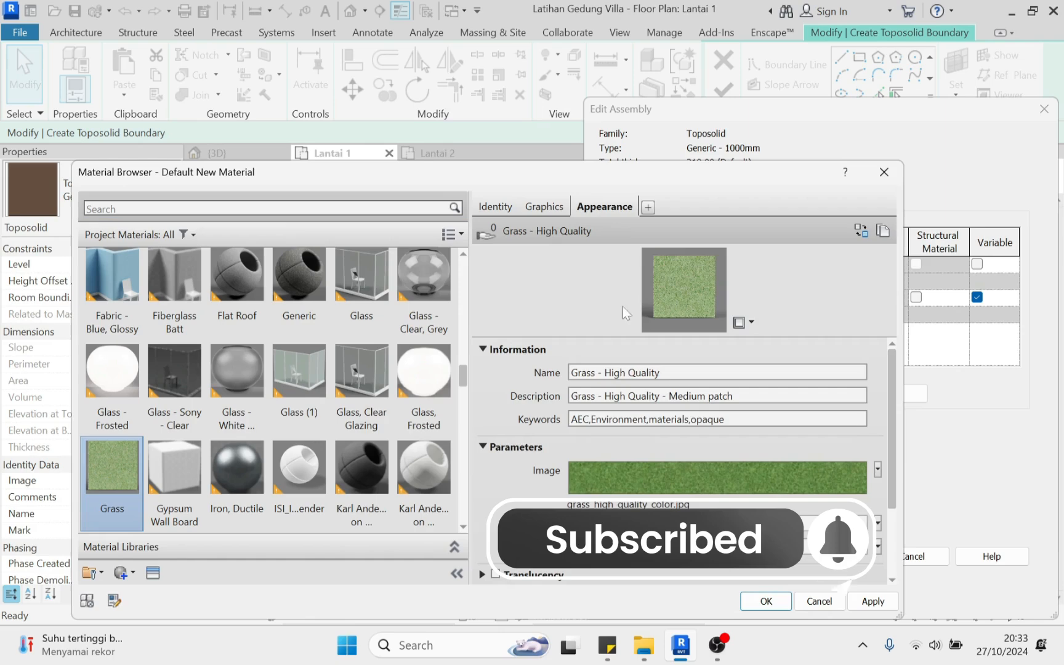
click(788, 605)
scroll(739, 578, down, 2)
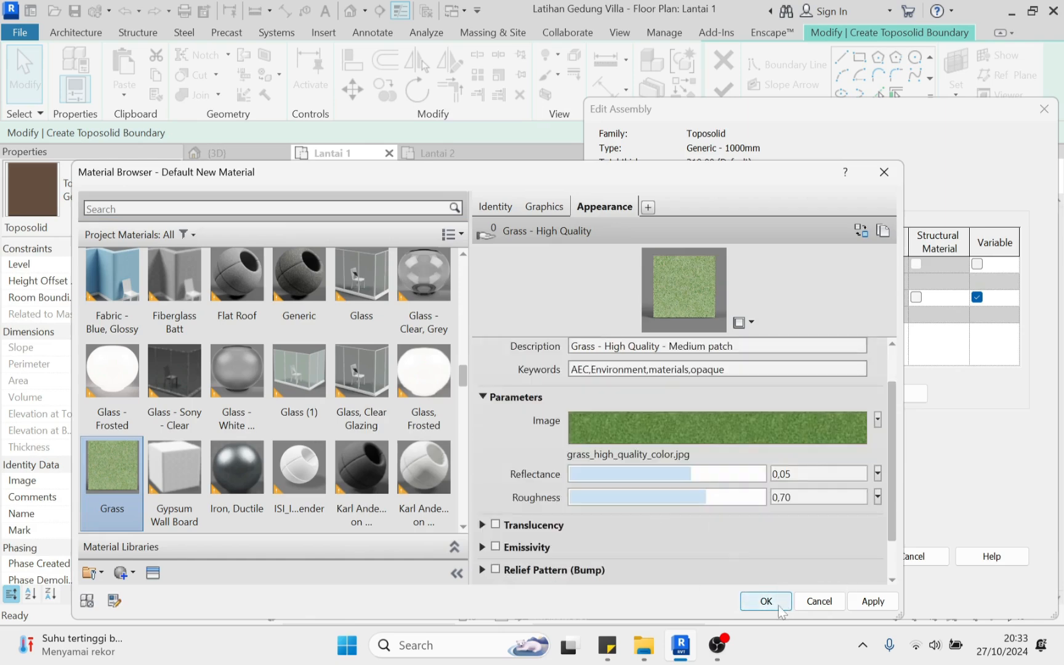
click(560, 474)
drag(561, 498, 641, 497)
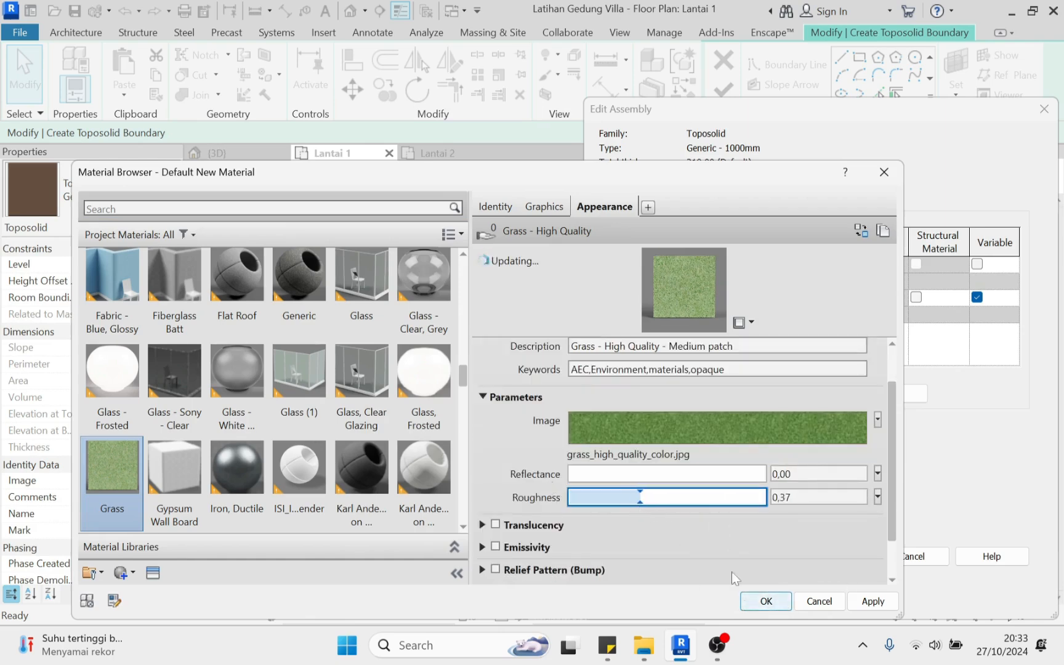
click(767, 601)
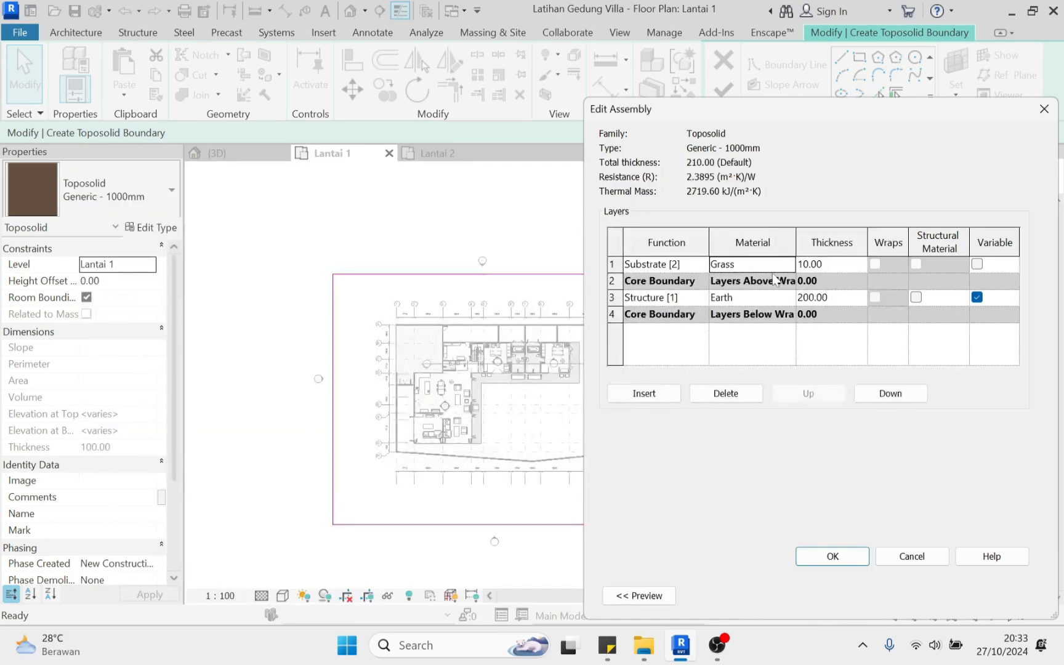
For the Structure layer's Earth material, turn off Use Render Appearance and set the shading color to RGB 192-192-192
click(756, 298)
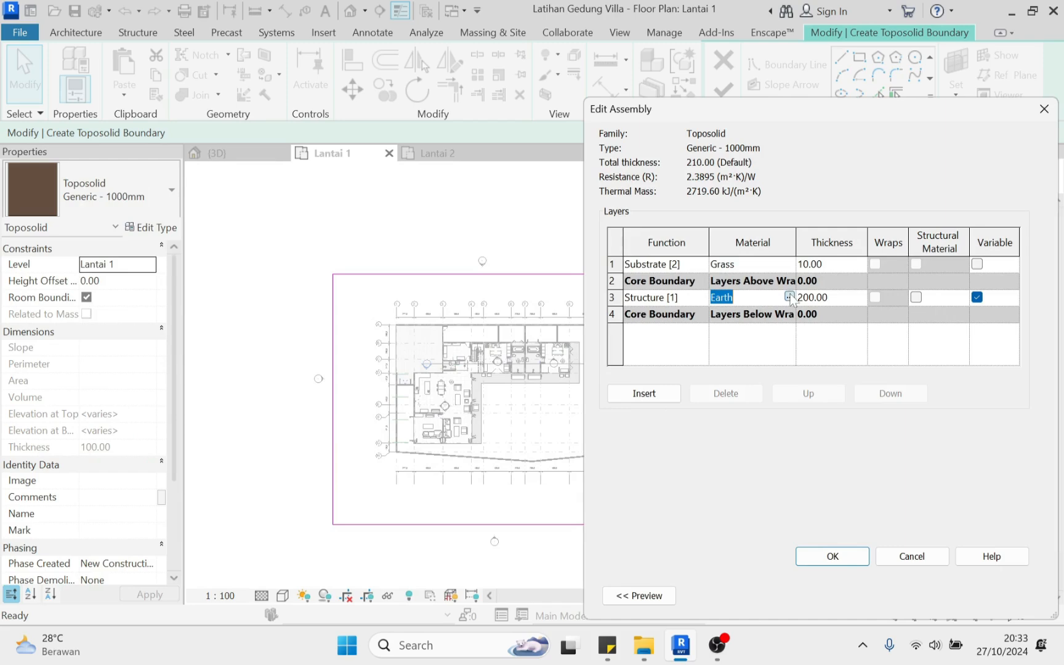
click(789, 296)
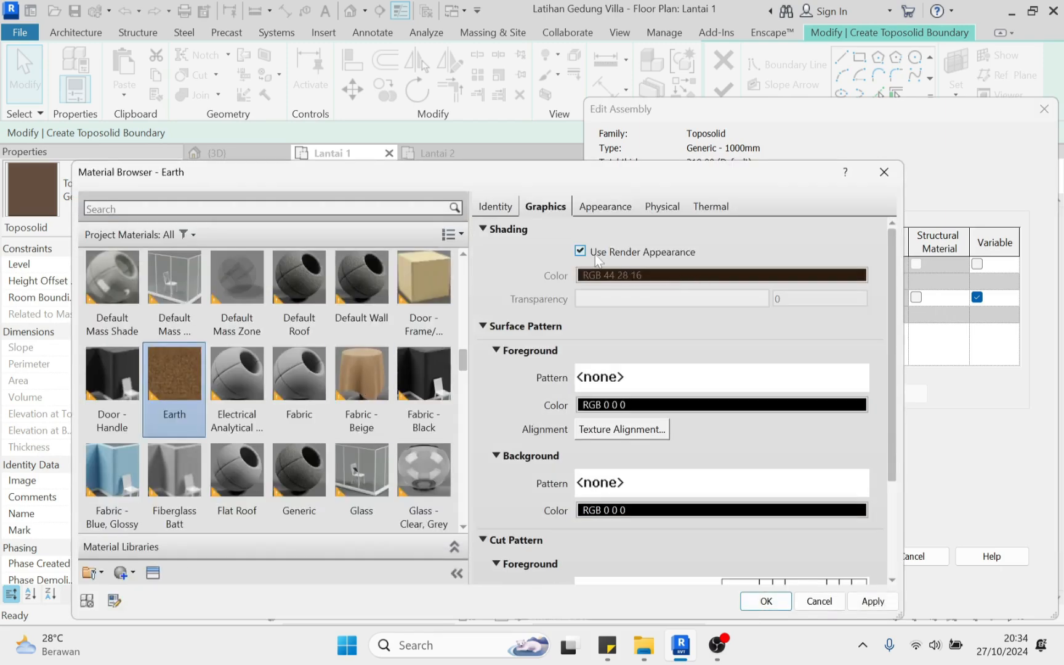
click(580, 252)
click(812, 275)
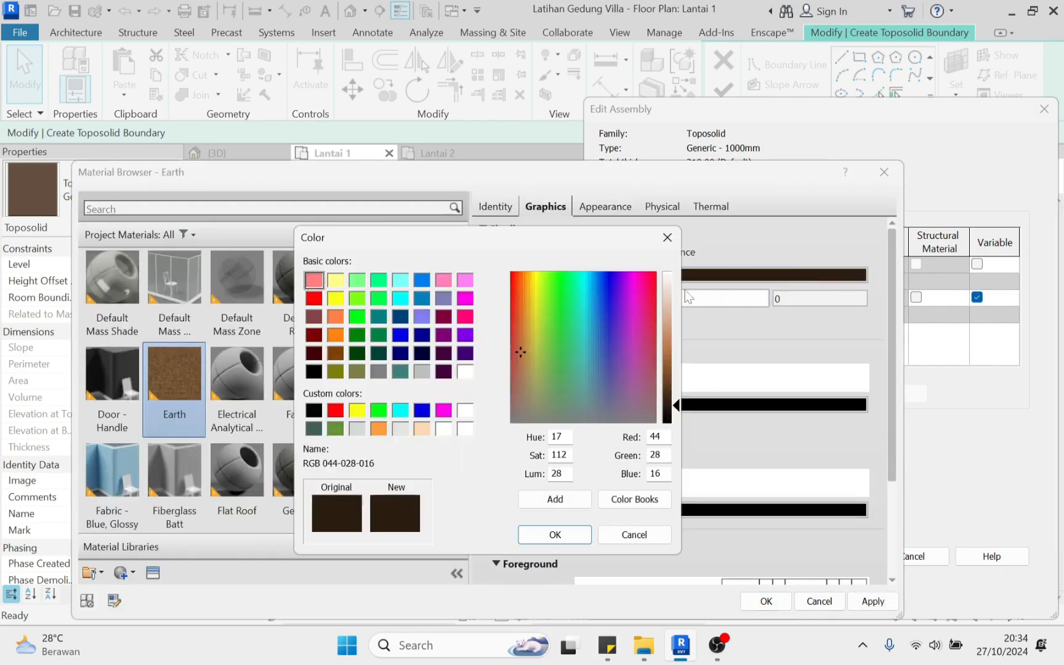
click(423, 373)
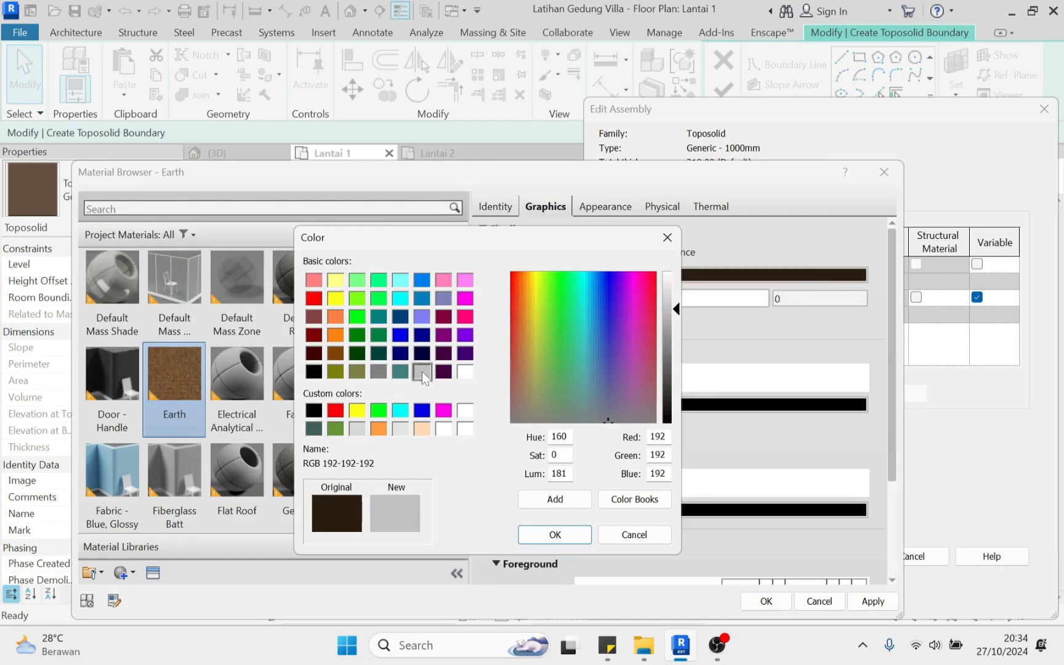
key(Return)
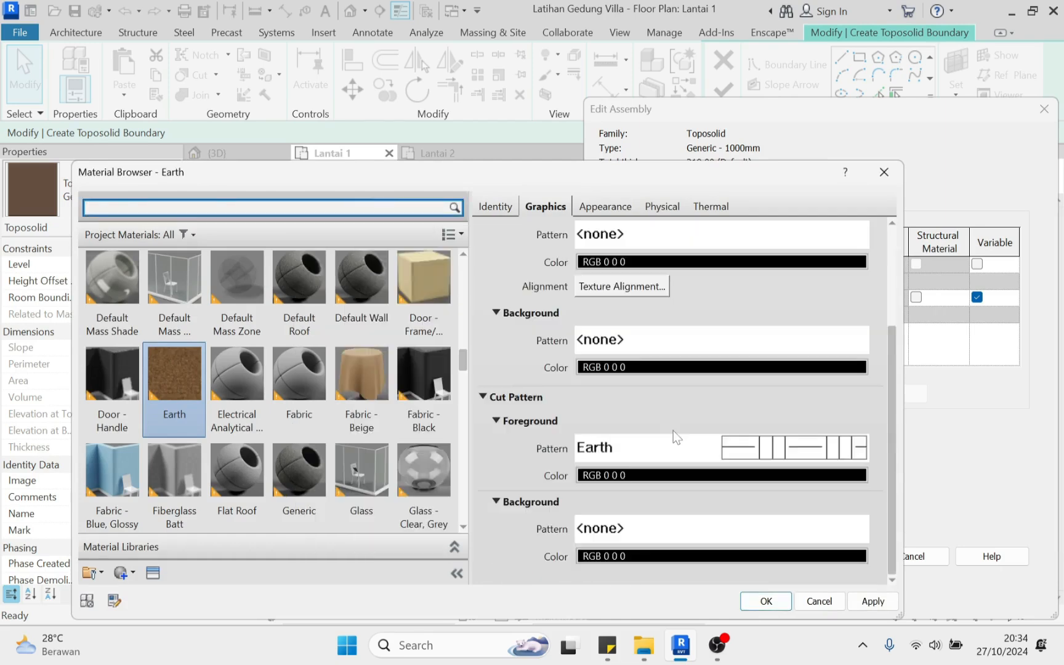
Edit the Earth fill pattern used for the material's cut foreground, setting its import scale to 0.5
click(780, 451)
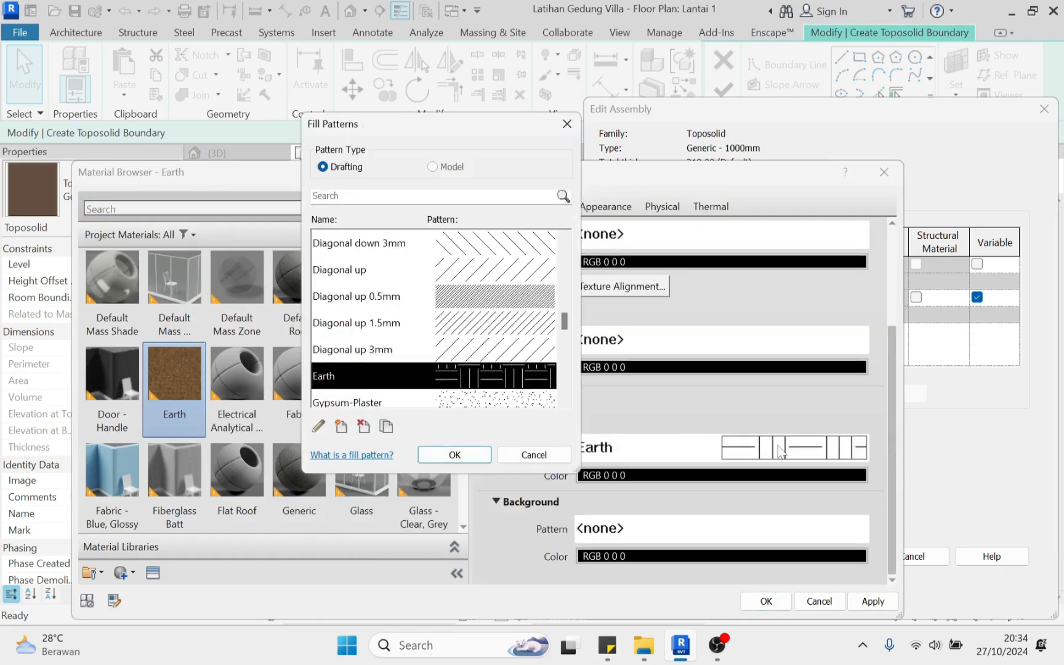
click(318, 426)
drag(698, 452, 635, 456)
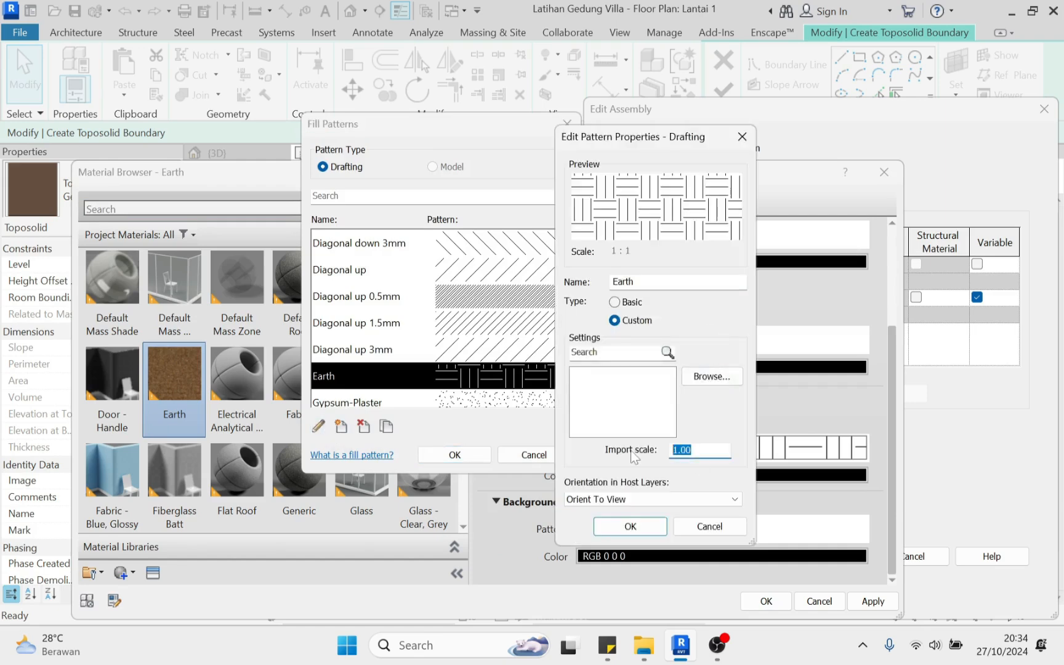
text(0.5)
click(653, 529)
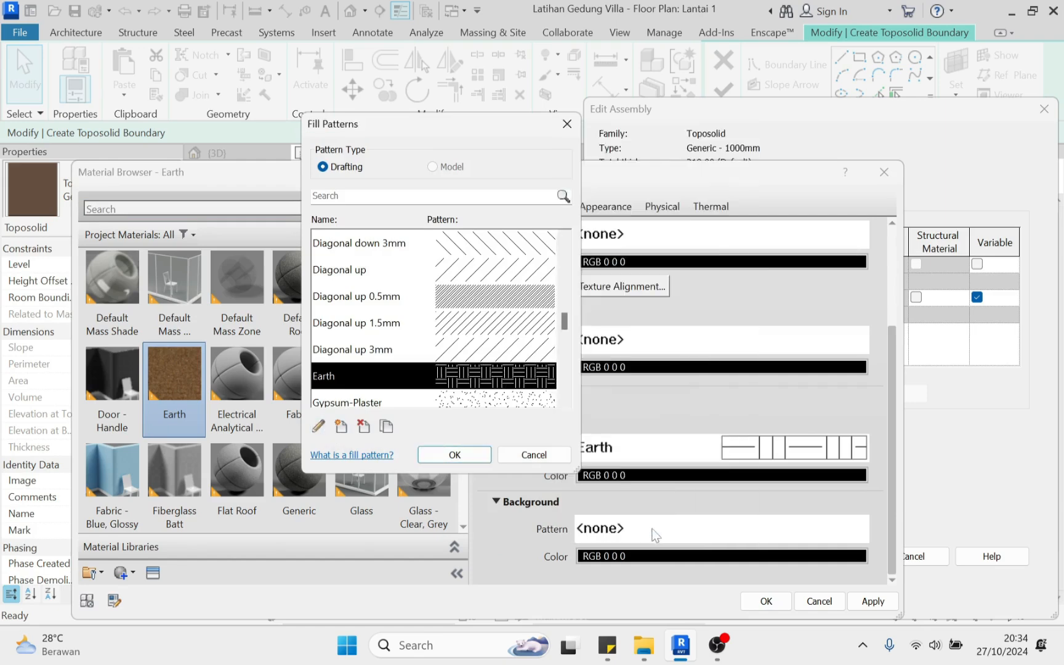
click(456, 455)
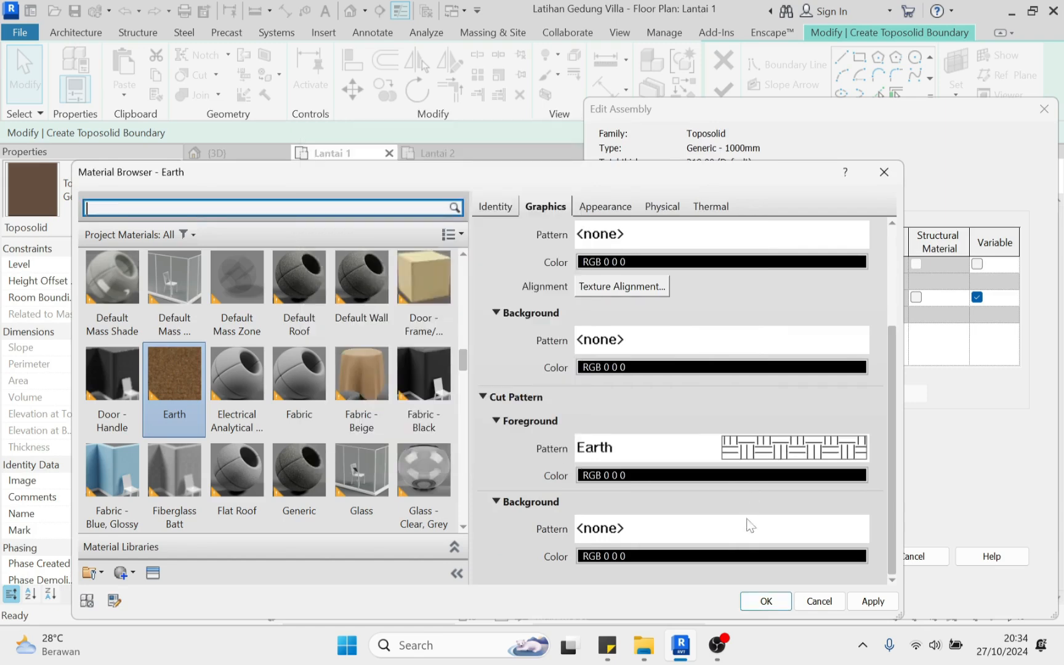
Give the Earth material's cut background a solid fill in gray, RGB 128-128-128
click(751, 533)
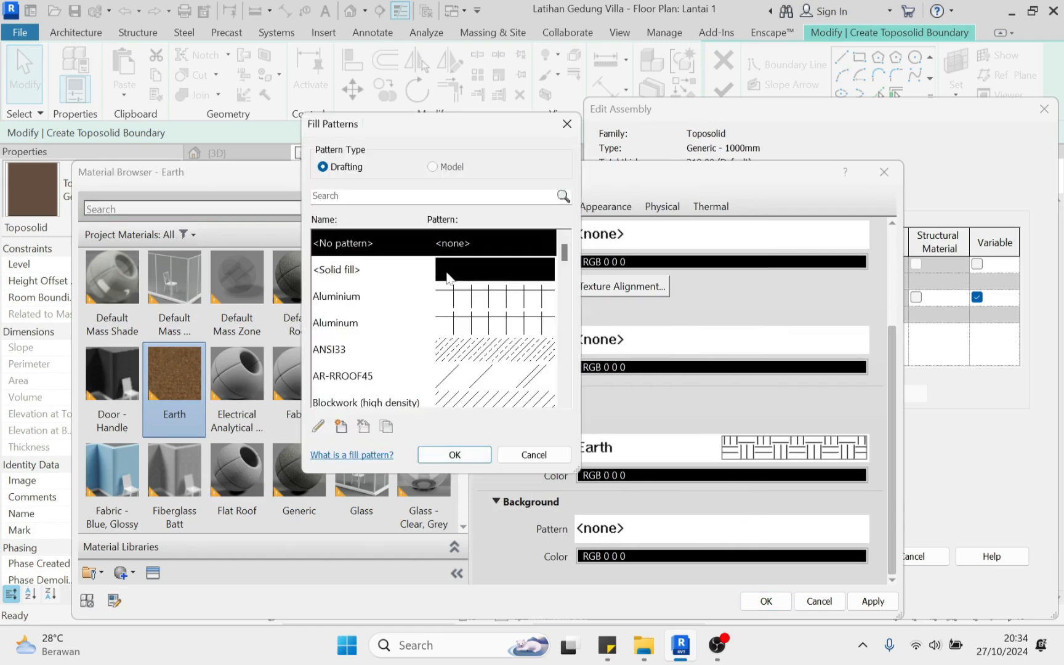
click(472, 271)
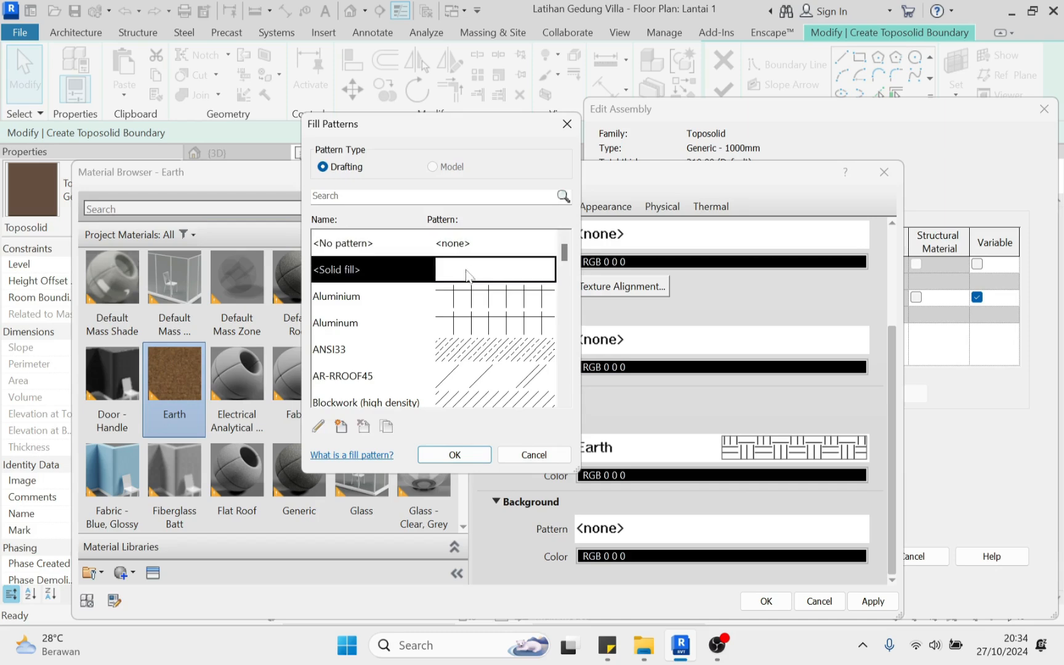
click(455, 455)
click(760, 557)
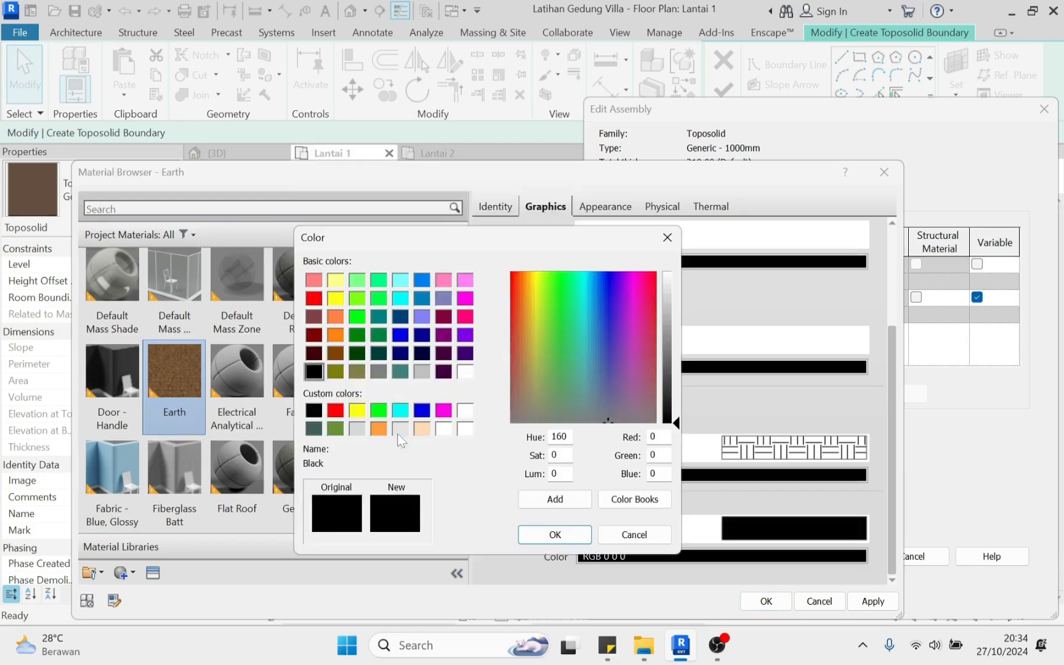
click(379, 372)
click(555, 535)
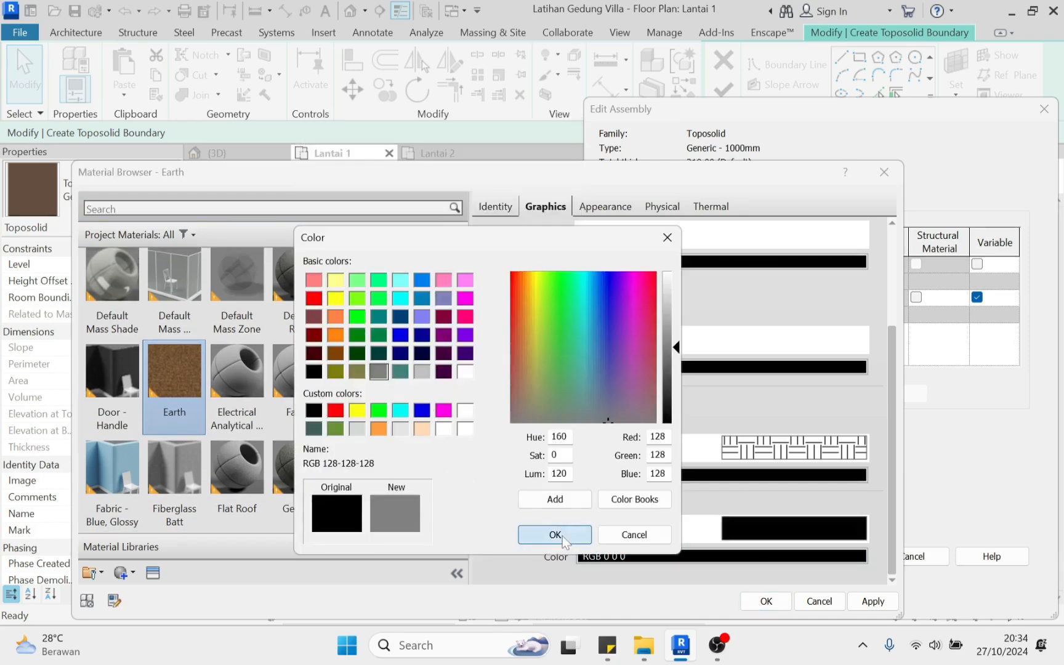
Accept the Earth material, the layer assembly and the toposolid type properties, and finish the toposolid boundary sketch
click(770, 602)
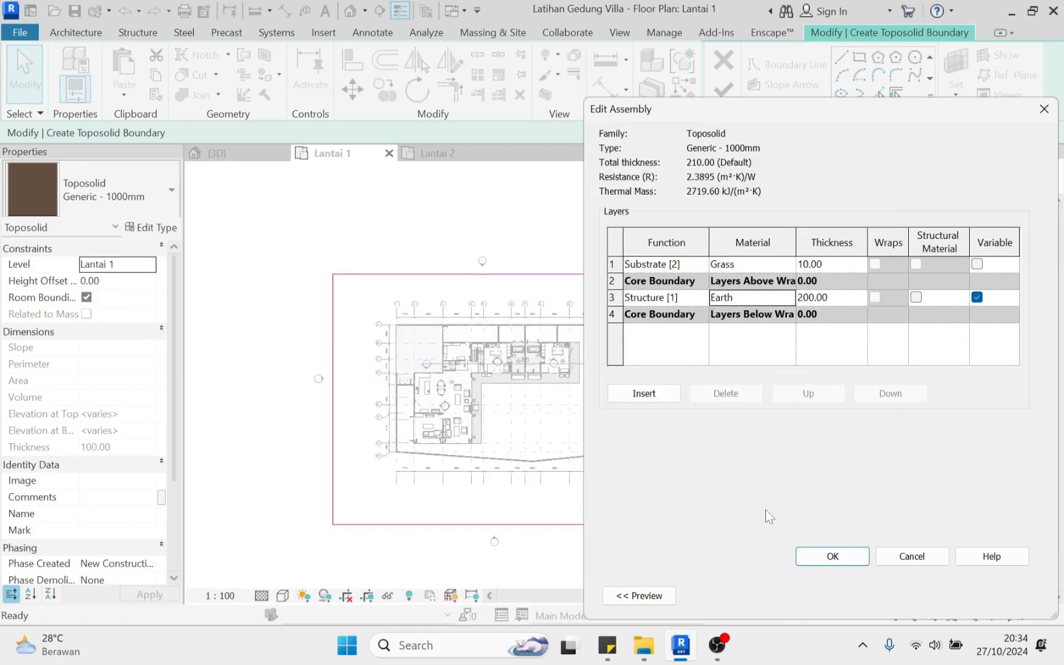
click(834, 558)
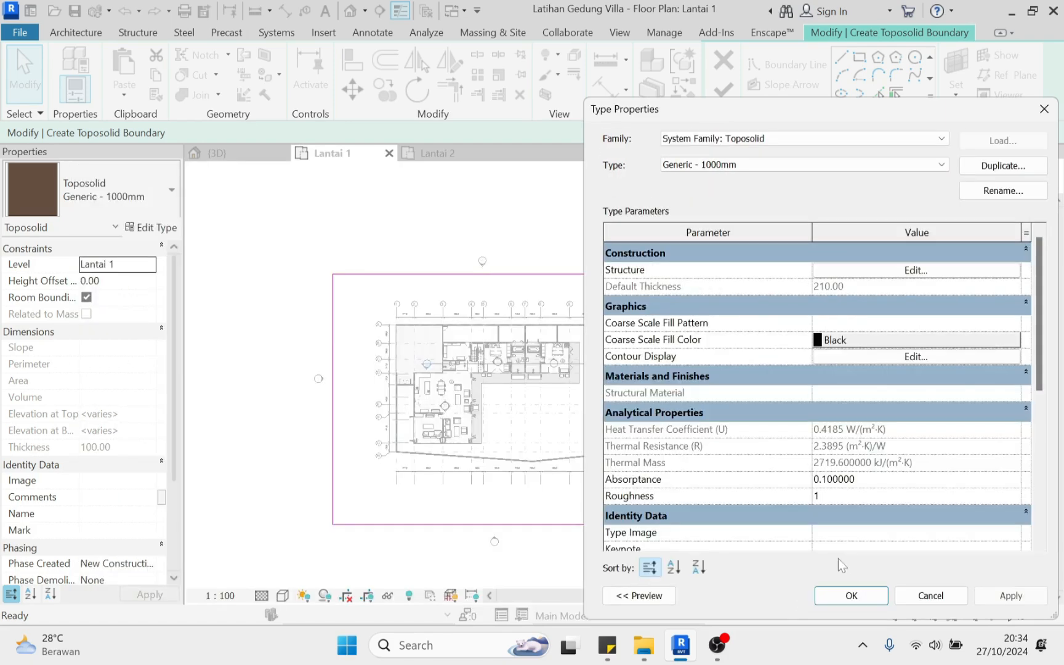
click(850, 593)
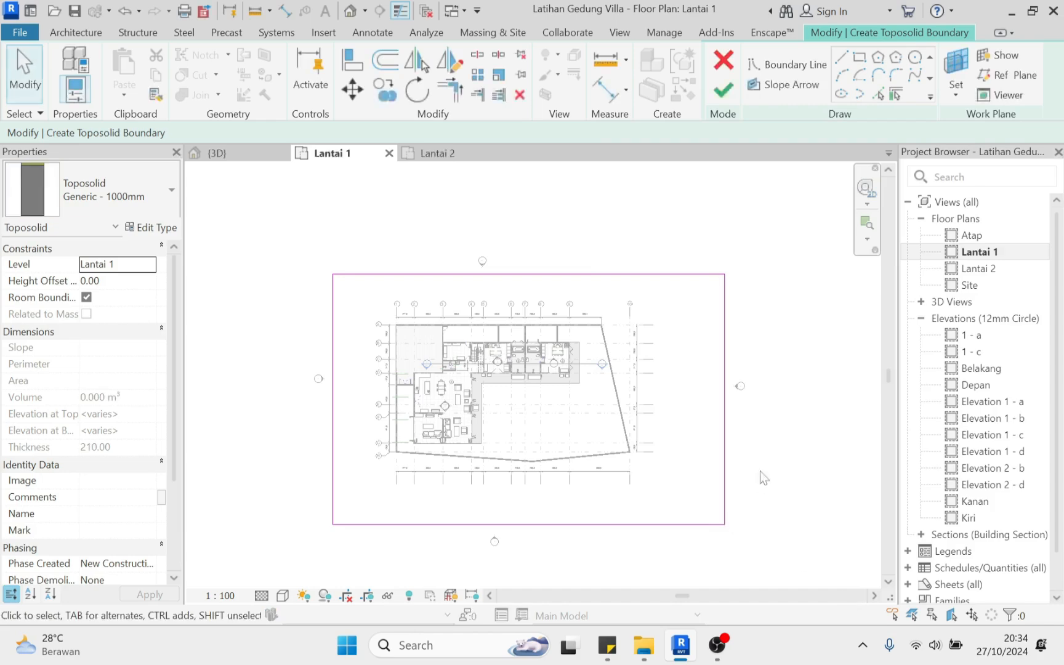
click(723, 90)
click(792, 408)
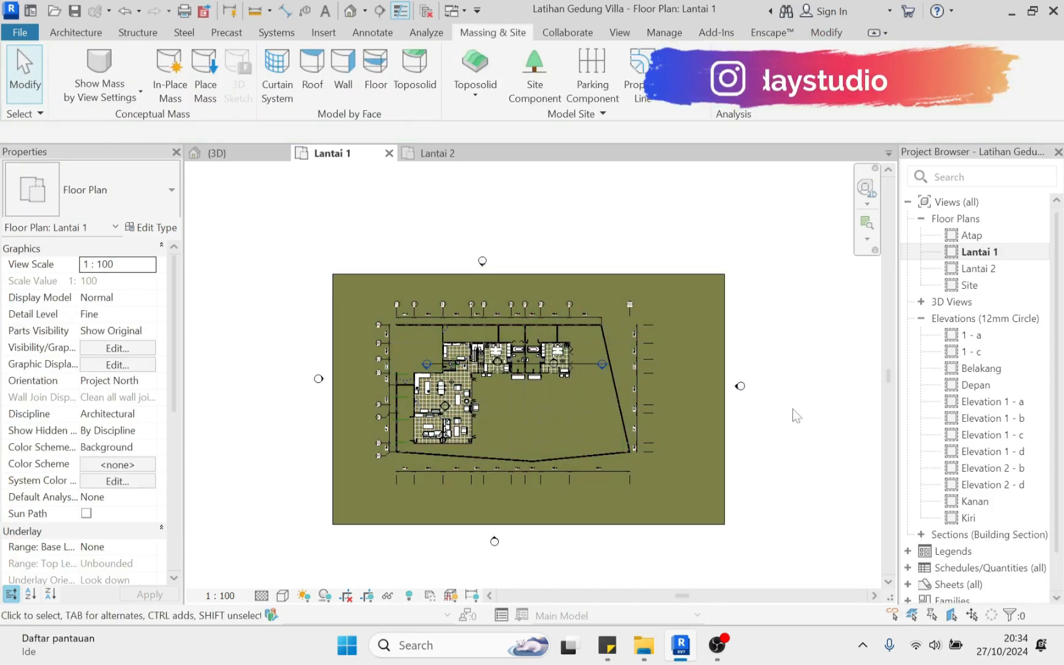
Lower the toposolid around the villa by setting its height offset from Lantai 1 to -30
scroll(575, 414, up, 5)
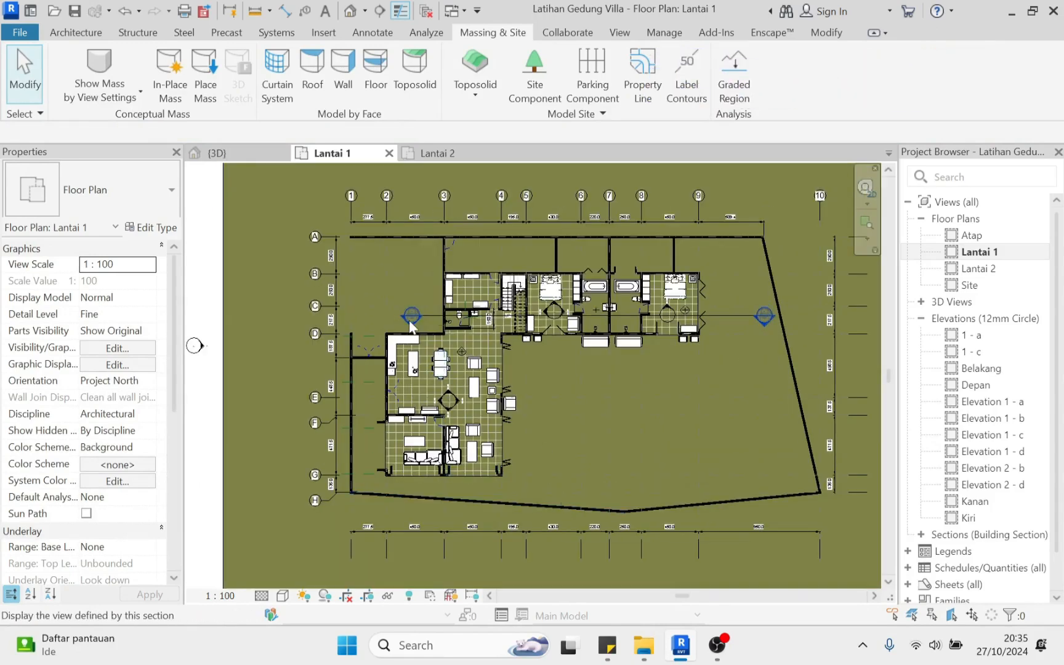
scroll(408, 318, up, 3)
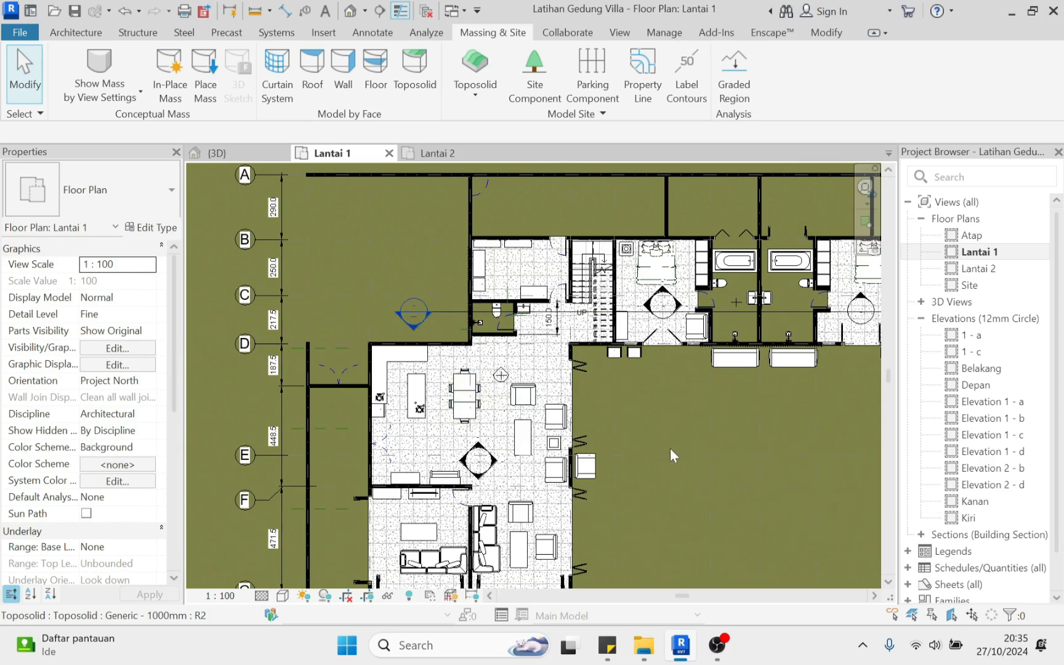
scroll(674, 444, down, 2)
scroll(677, 442, down, 1)
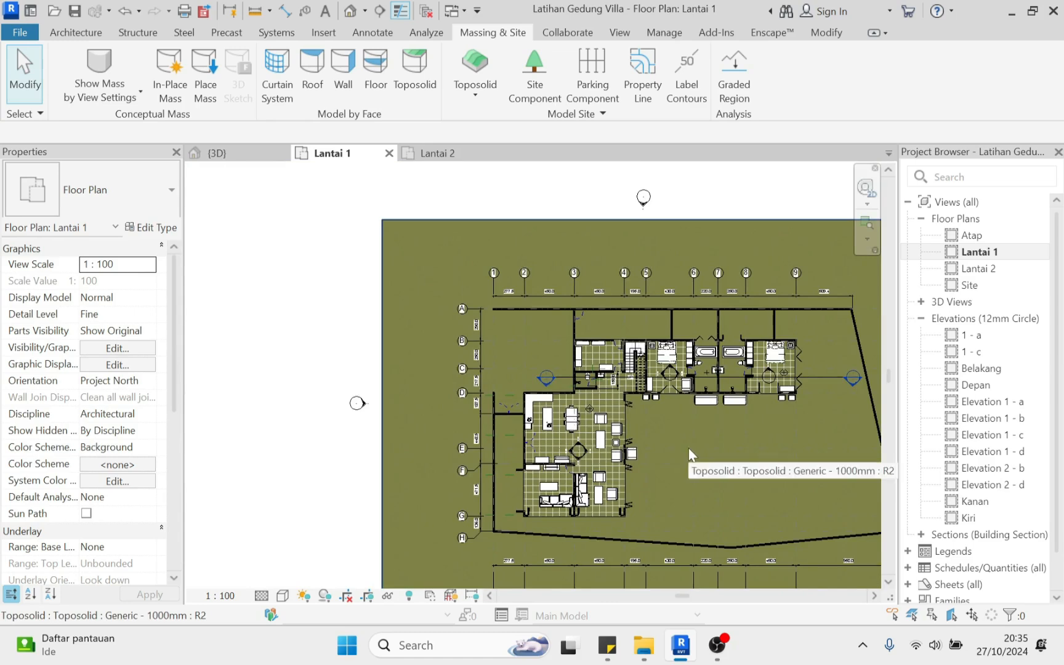
click(688, 448)
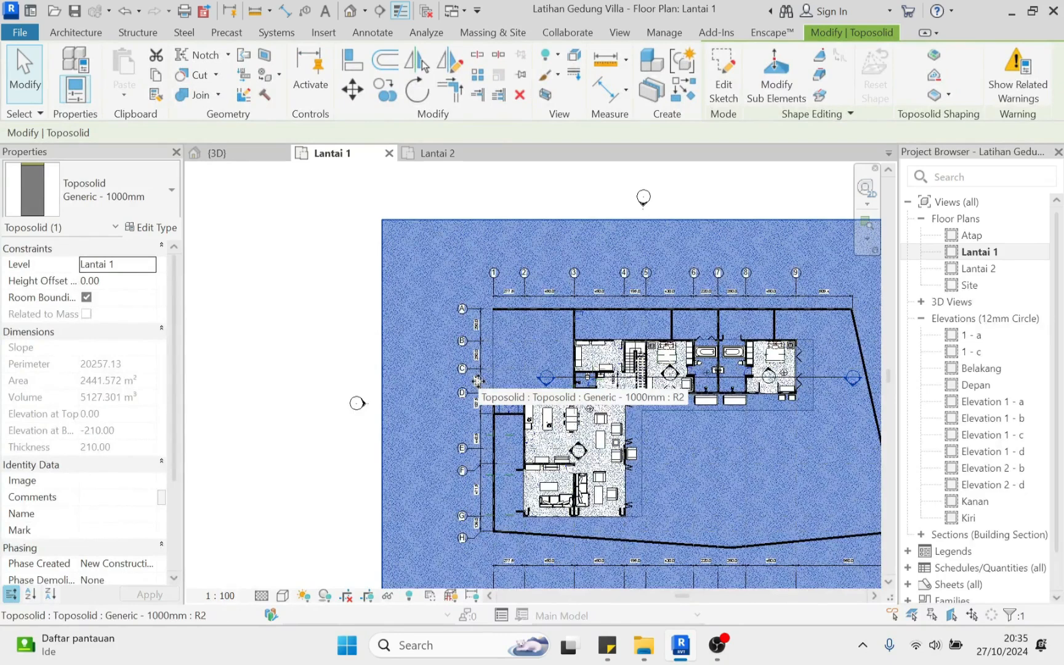
click(122, 281)
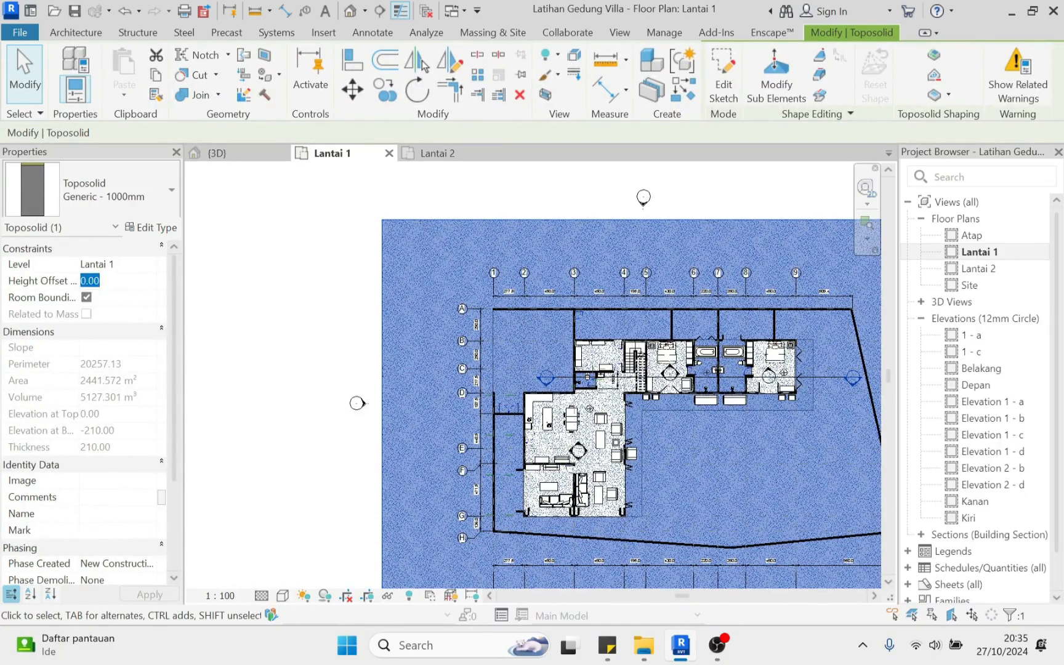
text(-30)
key(Return)
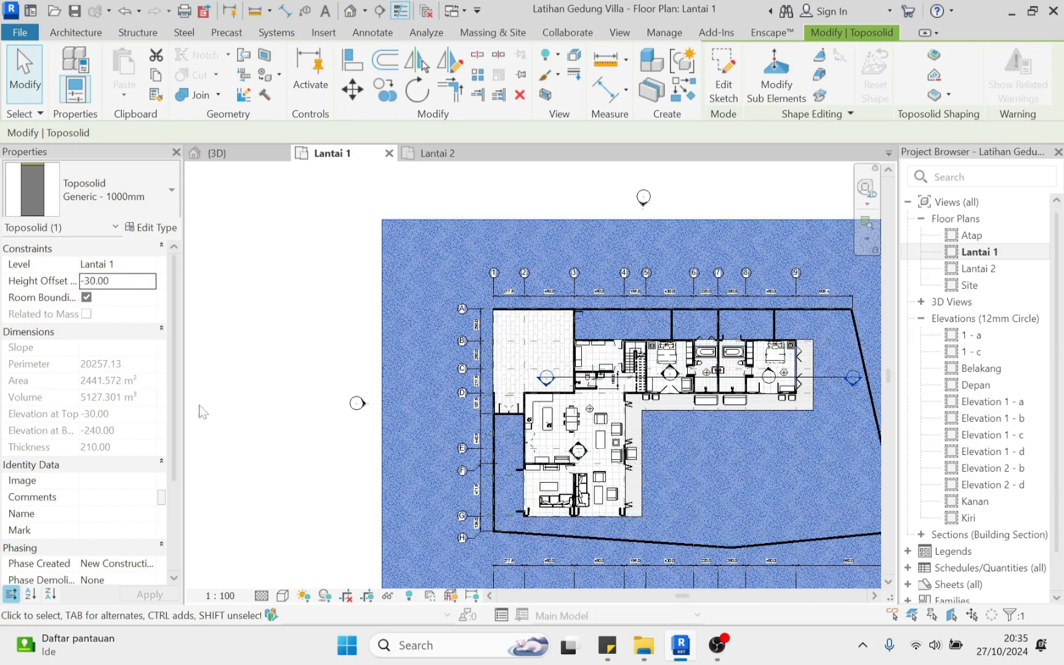
click(329, 276)
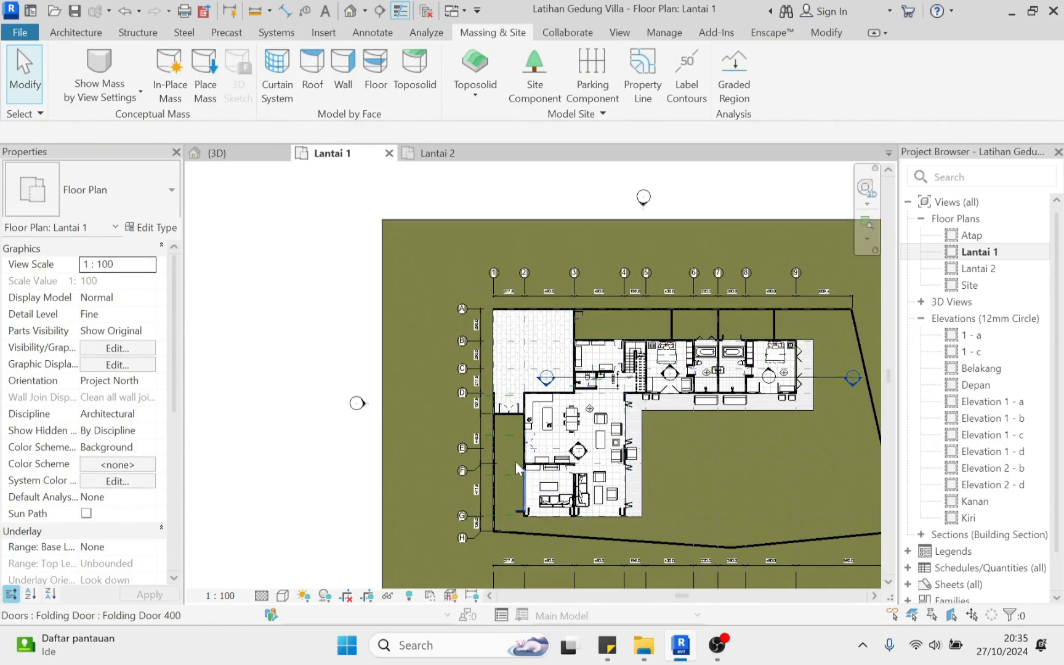
Open the 3D view, look at the site in front of the carport, and start a Split on the toposolid
click(350, 11)
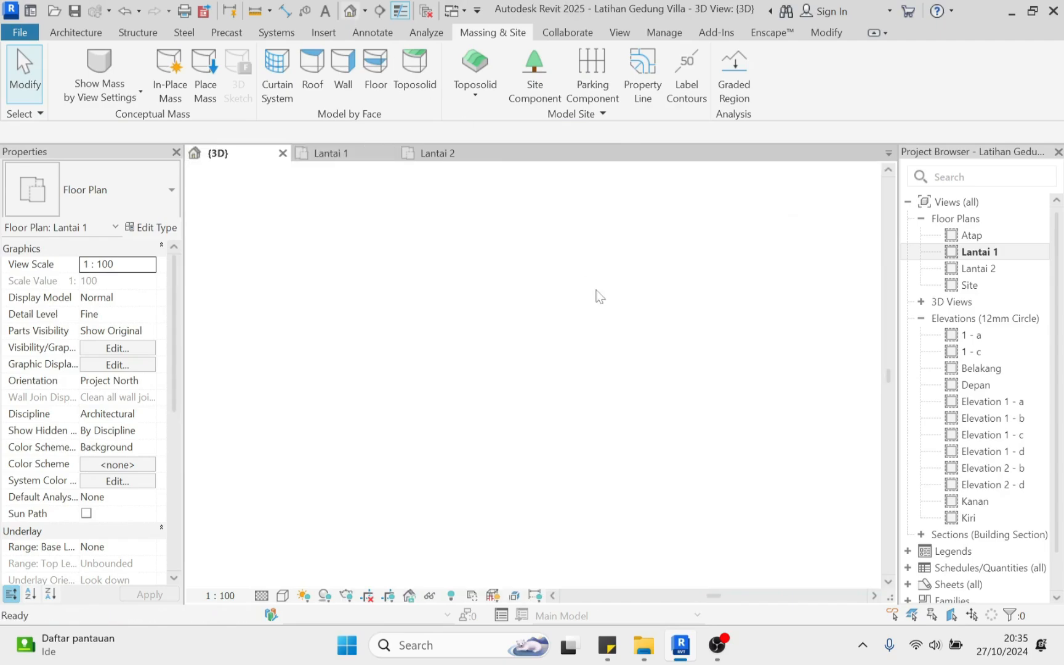
shift+middle_drag(641, 551, 391, 434)
scroll(392, 434, up, 2)
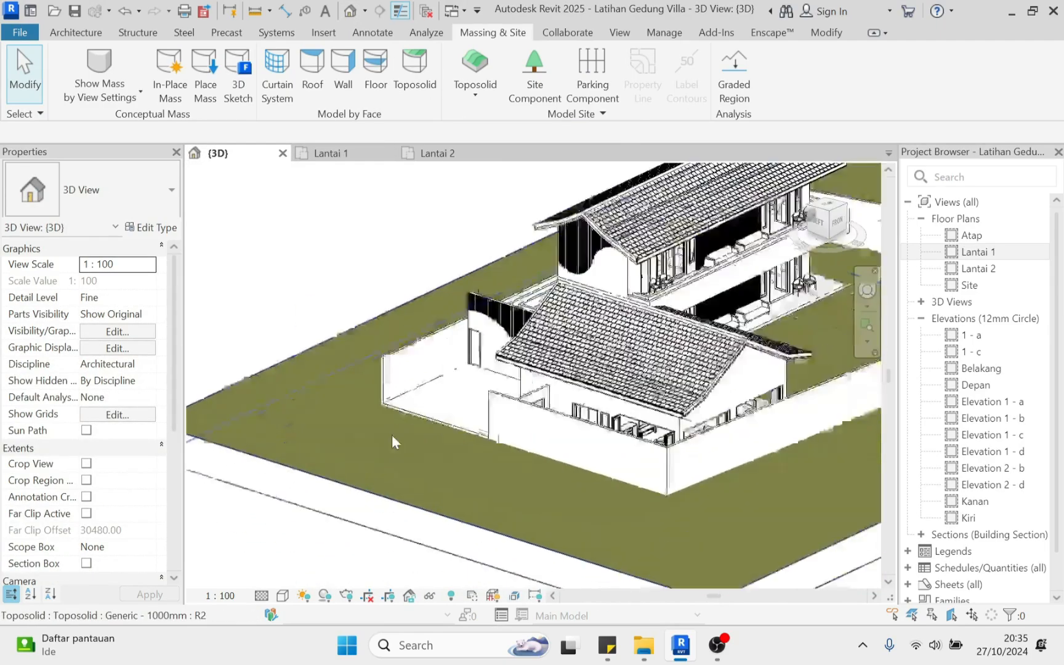
scroll(391, 434, up, 2)
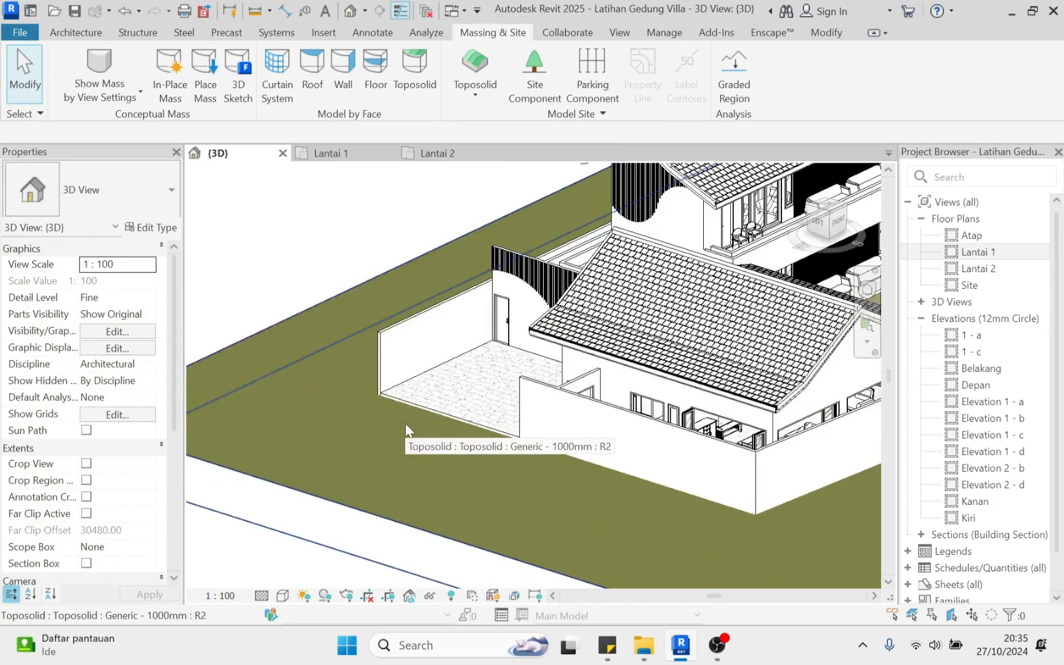
scroll(405, 424, down, 3)
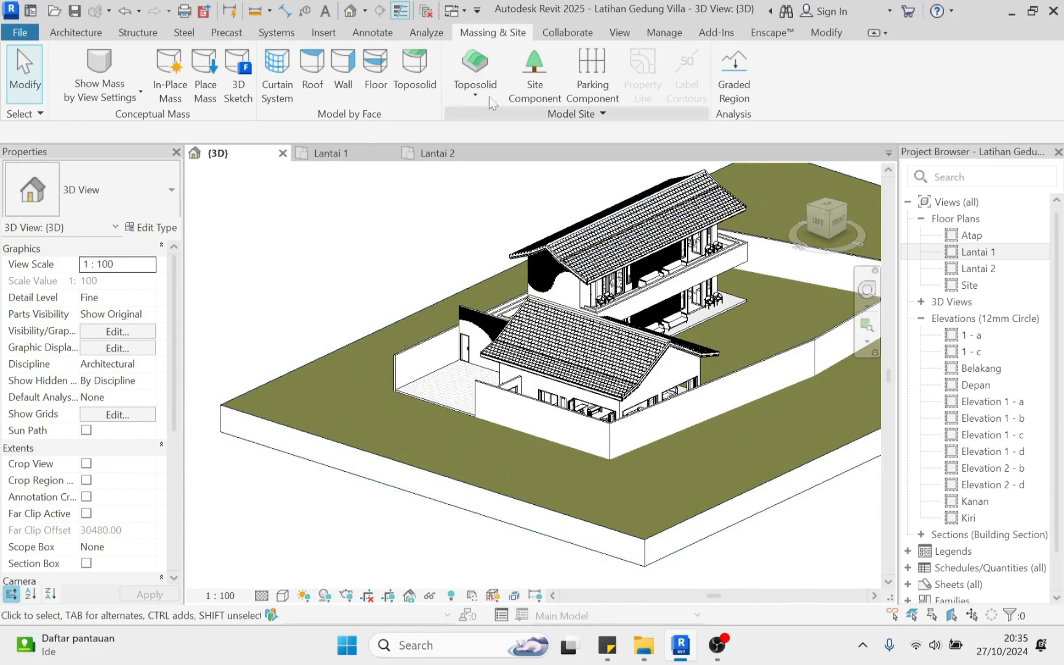
click(364, 448)
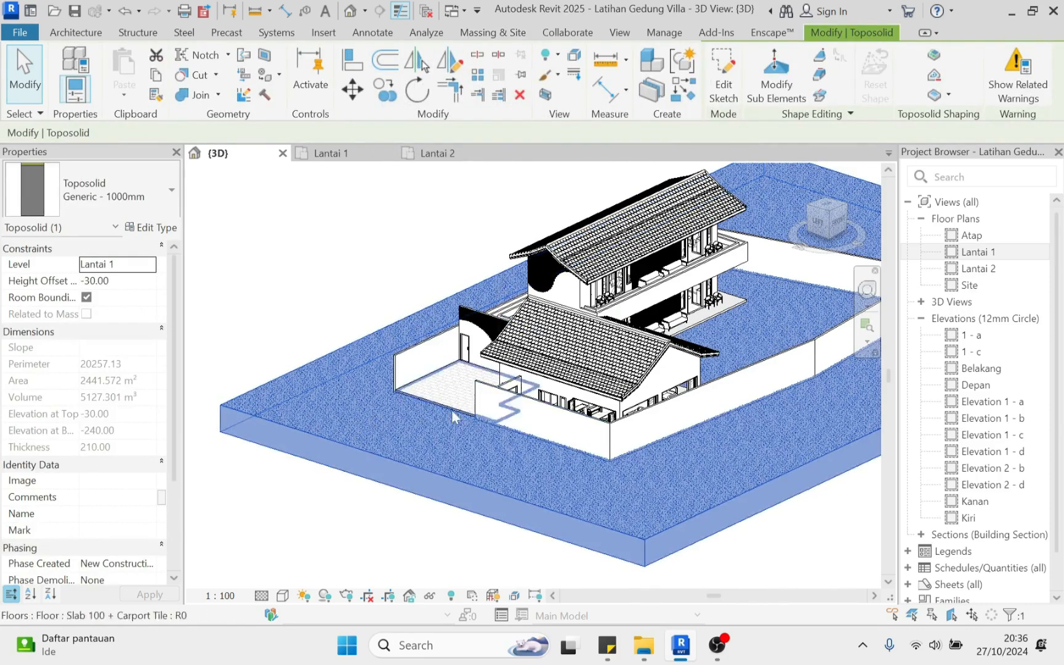
click(476, 54)
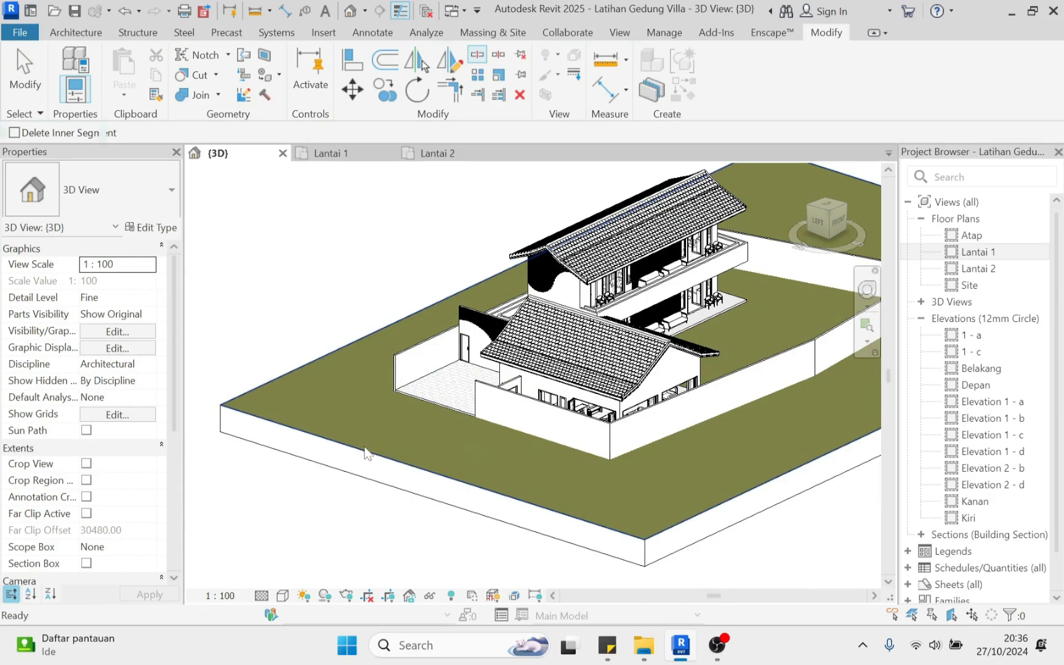
click(364, 447)
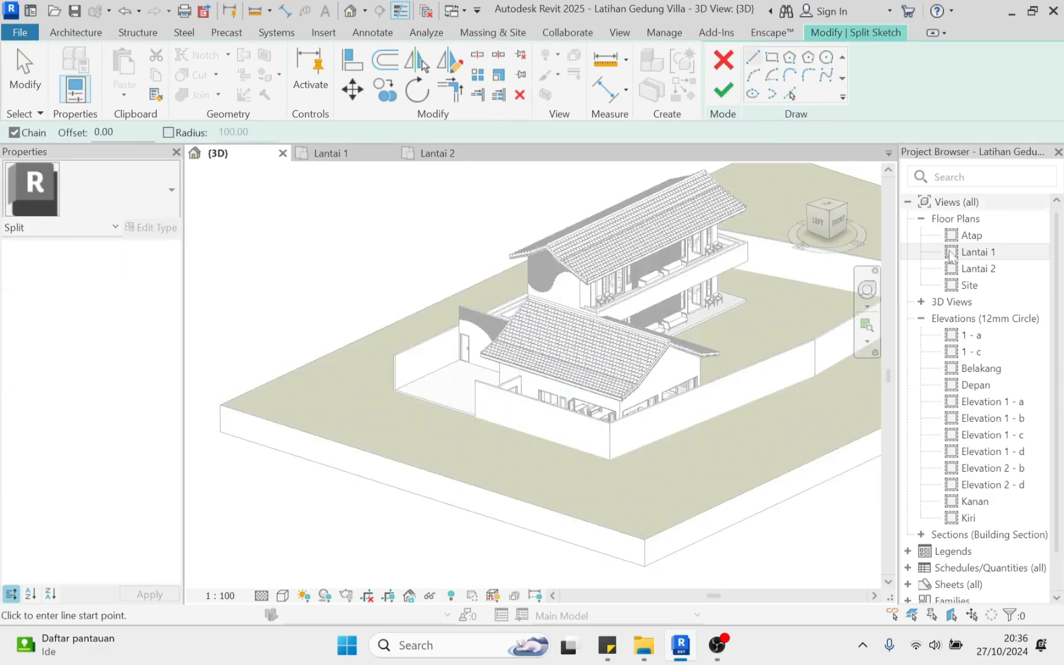
In the Lantai 1 plan, pick split lines along the carport's outer edge, the grid A wall face and the wall end at grid D
double_click(980, 254)
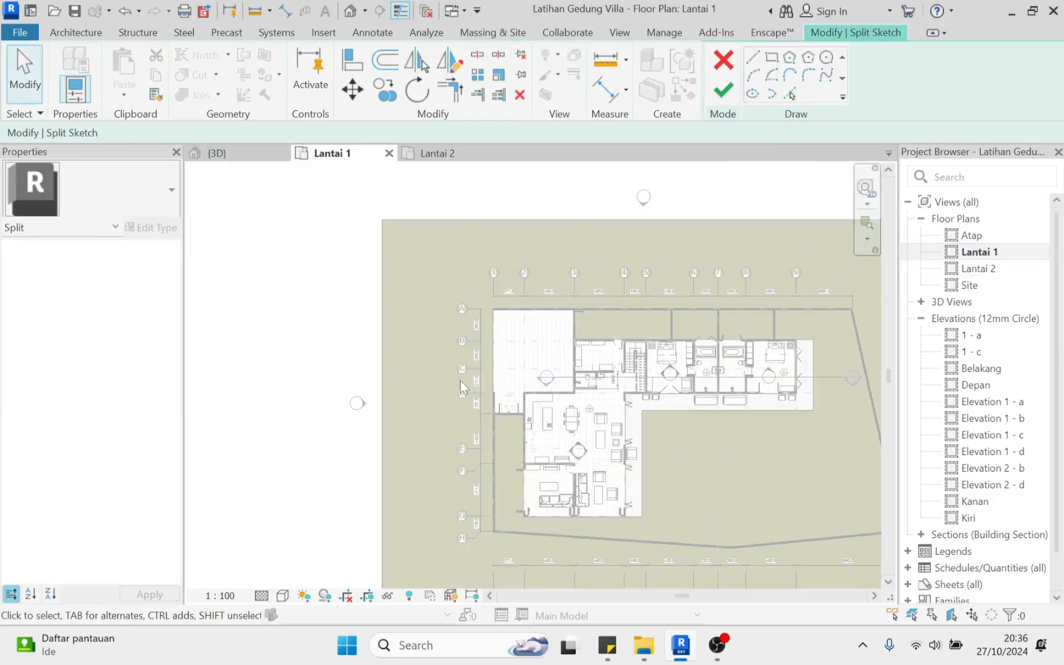
scroll(503, 347, up, 3)
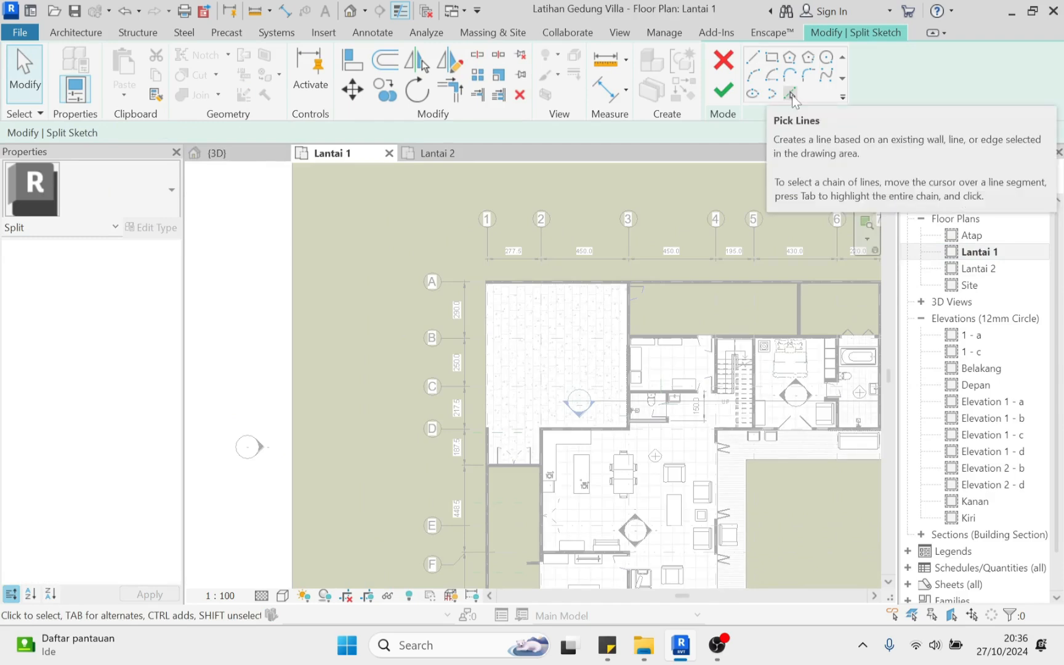
click(793, 95)
scroll(388, 290, up, 5)
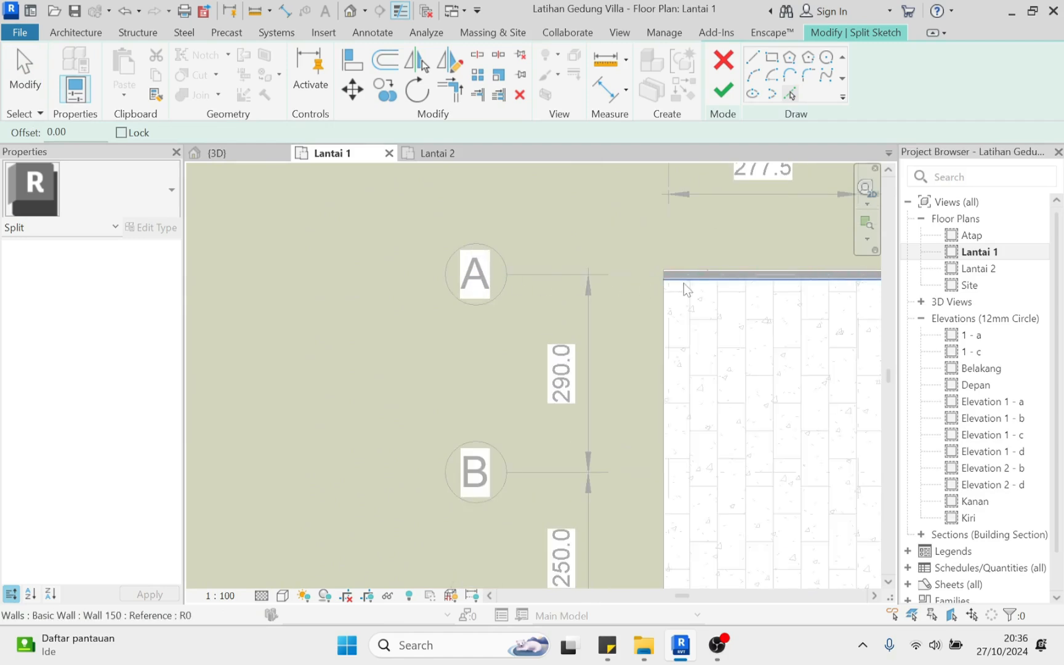
click(665, 302)
scroll(640, 289, down, 4)
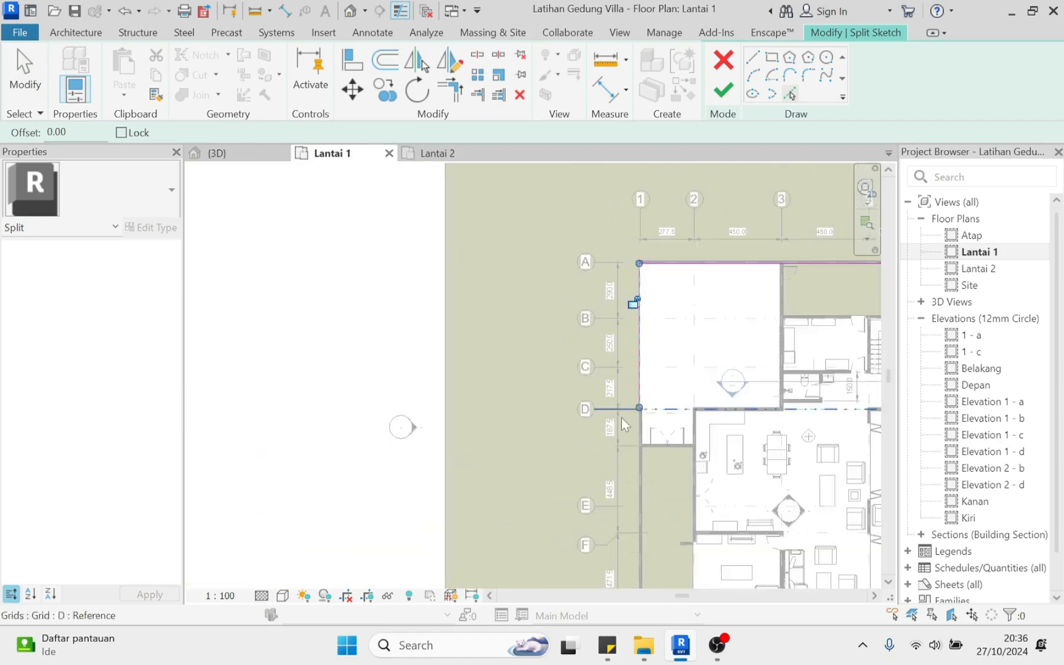
scroll(641, 425, up, 8)
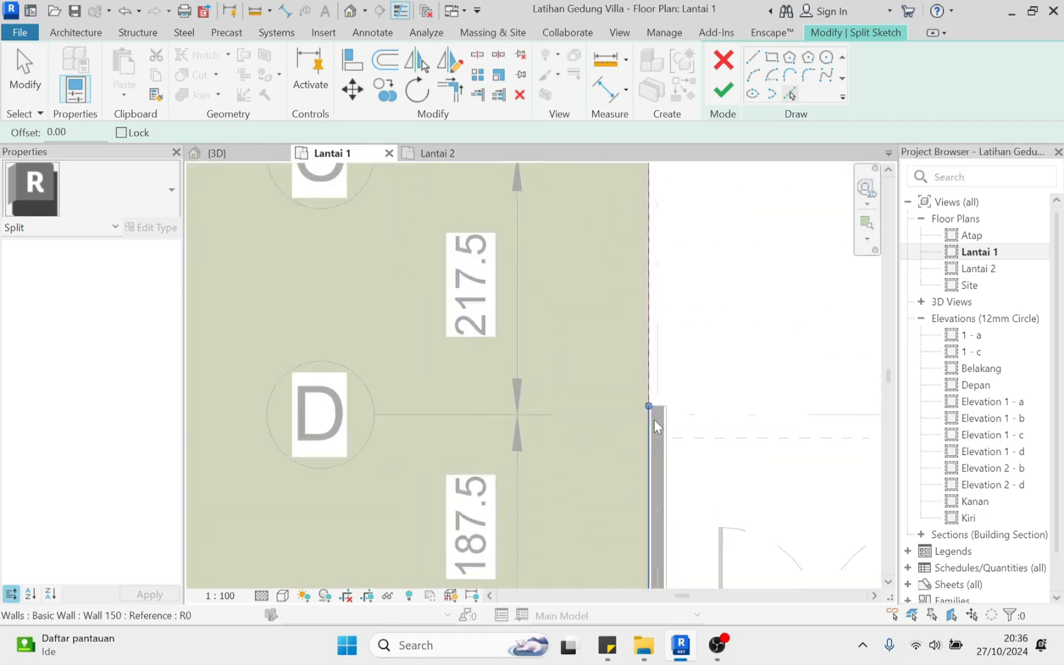
click(662, 388)
scroll(663, 387, down, 4)
key(Escape)
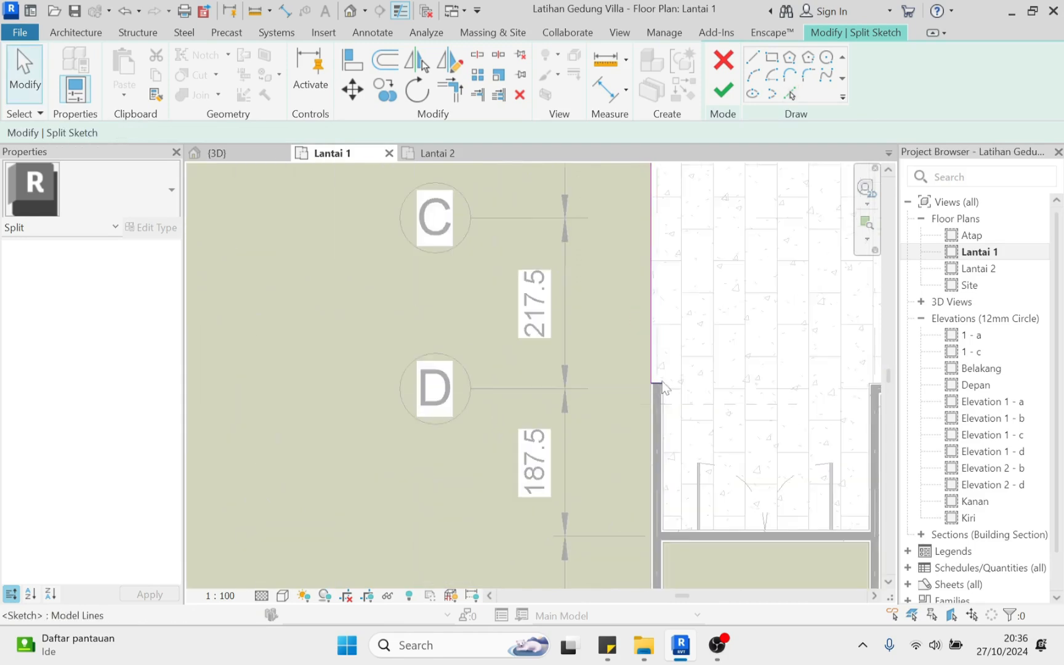
Stretch the short split line at grid D outward past its grid bubble to a length of about 490
click(658, 385)
drag(650, 382, 279, 383)
scroll(611, 414, down, 3)
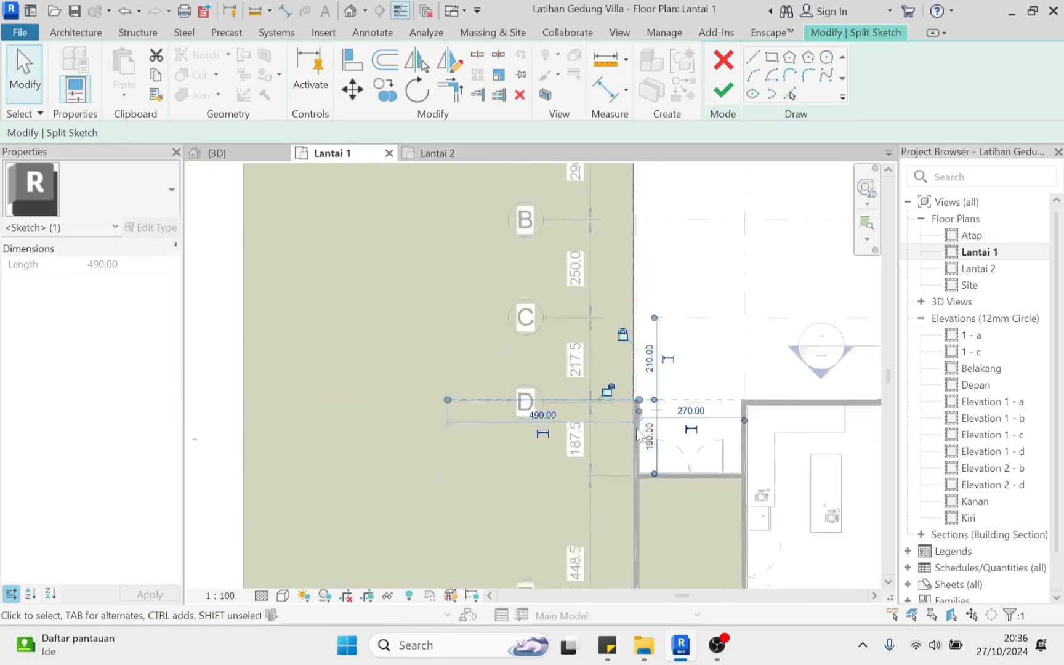
Stretch the outer end of the grid A split line past its grid bubble, away from the carport
middle_drag(673, 309, 687, 553)
scroll(654, 405, up, 2)
click(645, 384)
scroll(634, 388, down, 5)
scroll(752, 397, up, 2)
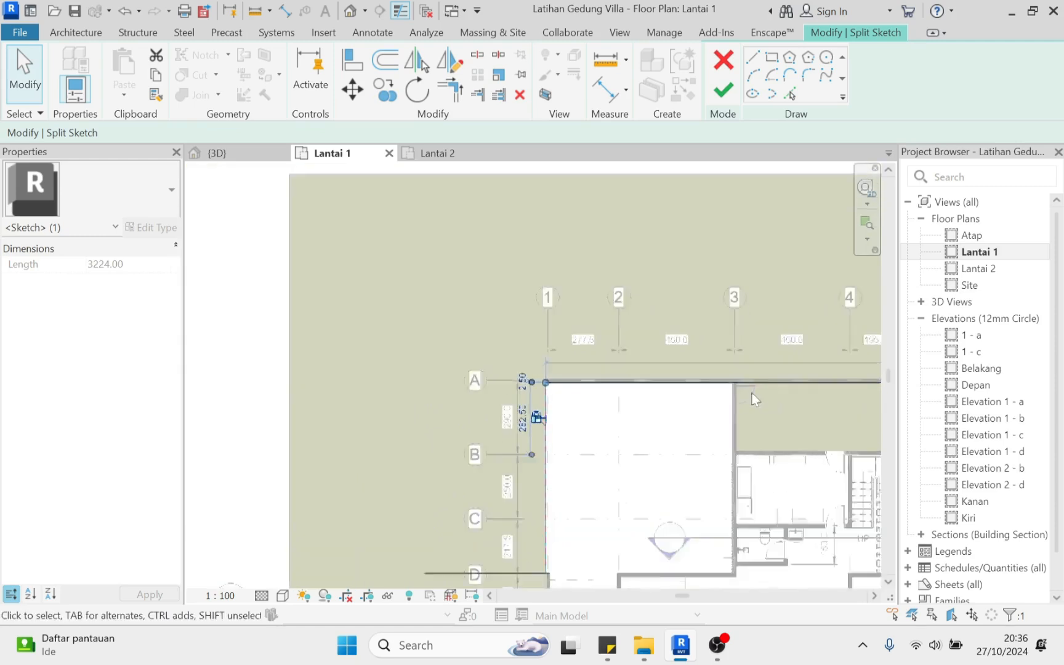
scroll(618, 385, down, 1)
scroll(566, 387, up, 4)
drag(585, 367, 198, 368)
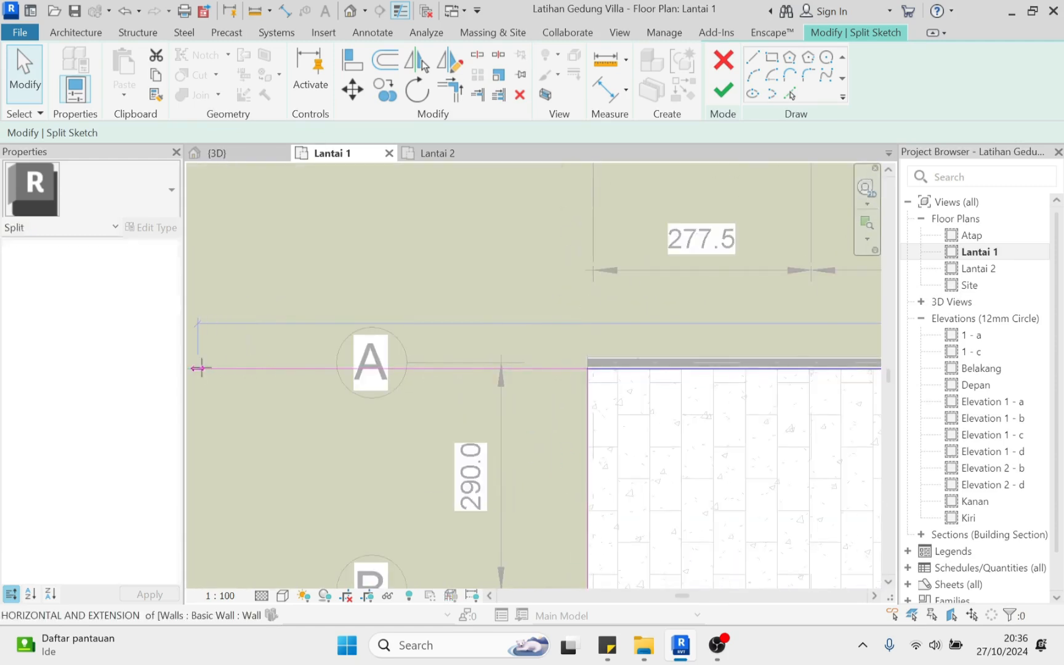
Trim the grid A split line and the carport-edge line to a corner, keeping the part outside the carport
mouse_move(428, 352)
middle_down()
mouse_move(553, 314)
mouse_move(580, 293)
middle_up()
click(682, 335)
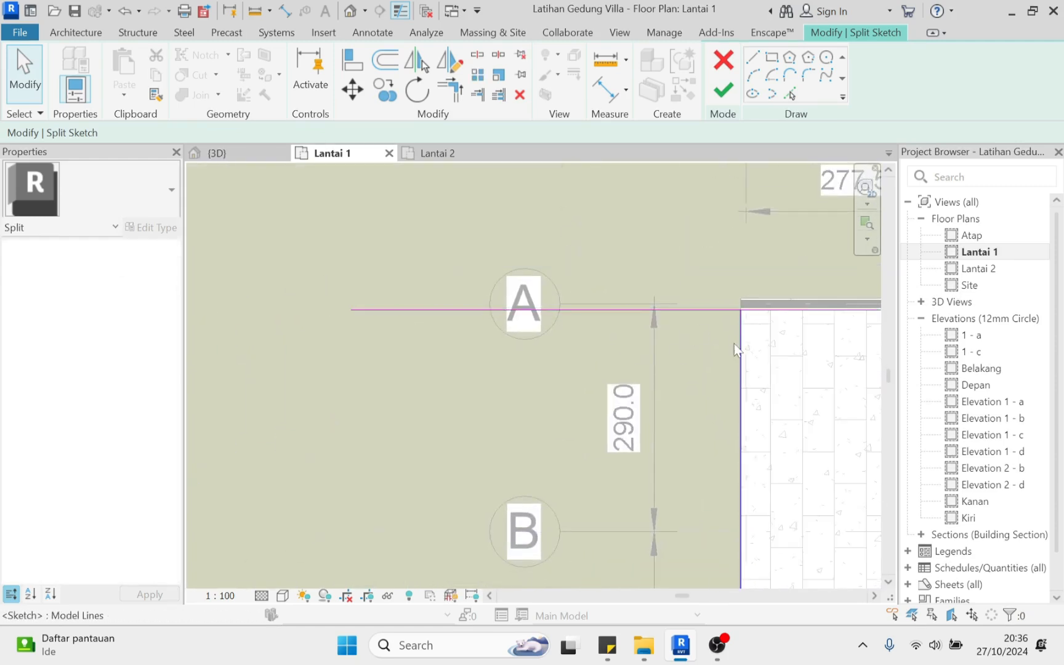
key(t)
key(r)
click(716, 316)
scroll(733, 341, down, 3)
middle_drag(740, 491, 695, 373)
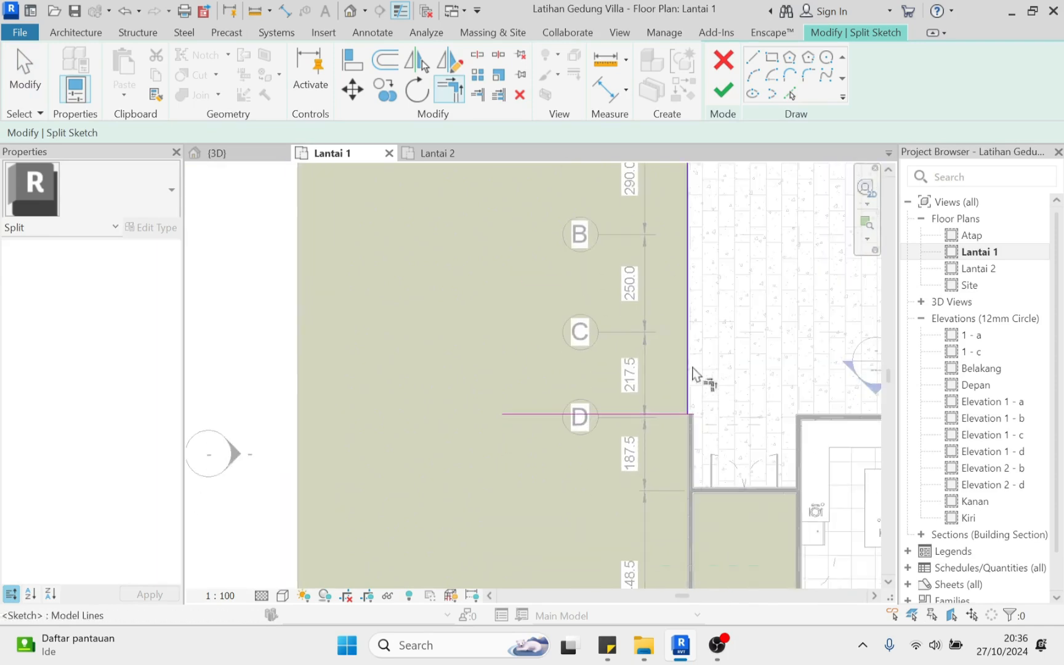
scroll(654, 422, down, 2)
key(Escape)
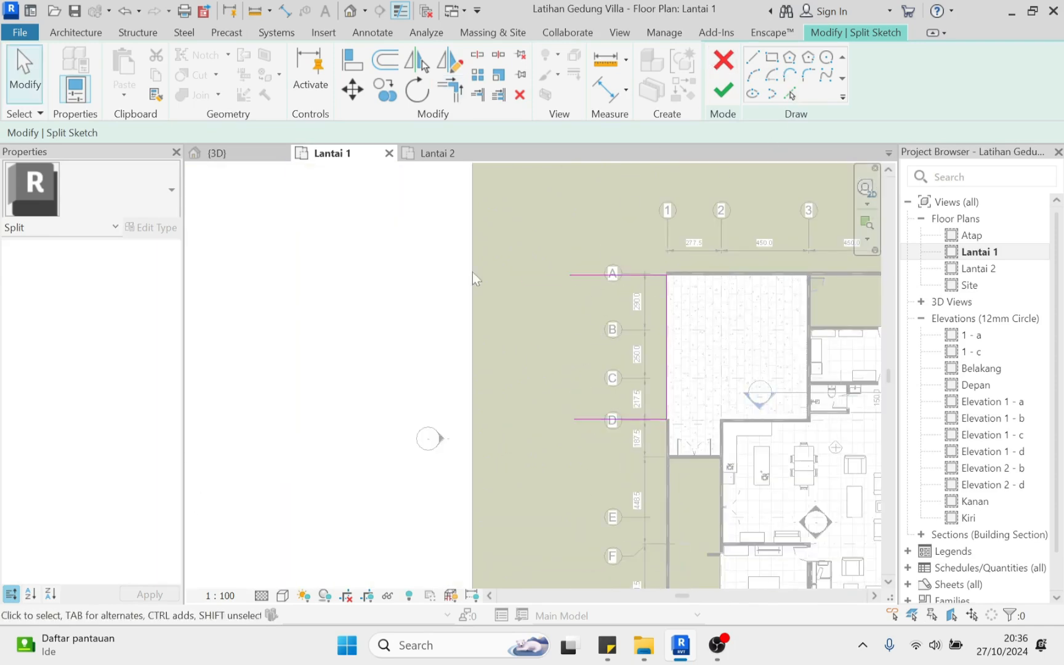
Pick the toposolid's outer edge facing the carport as a split line and extend the grid A and grid D lines to it
click(791, 95)
click(472, 289)
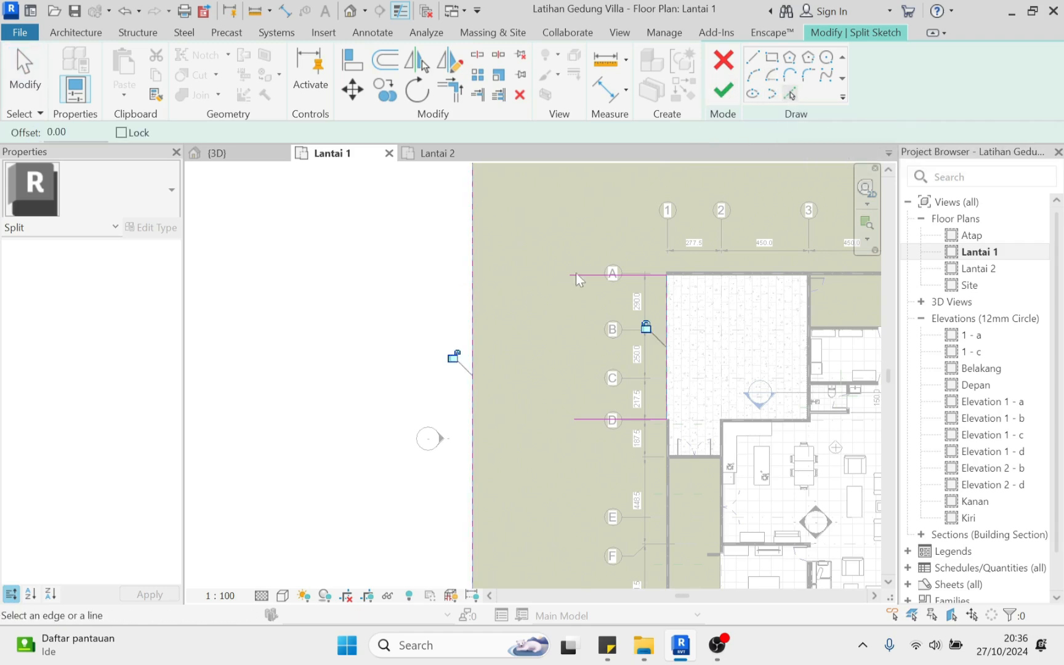
scroll(577, 279, up, 2)
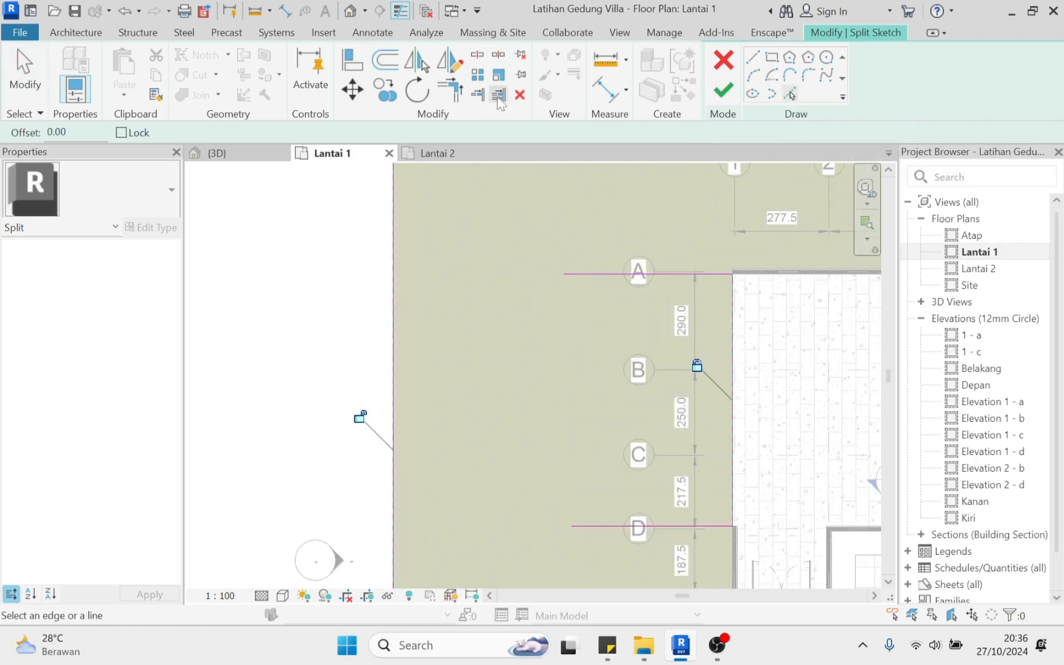
key(Escape)
scroll(601, 285, down, 4)
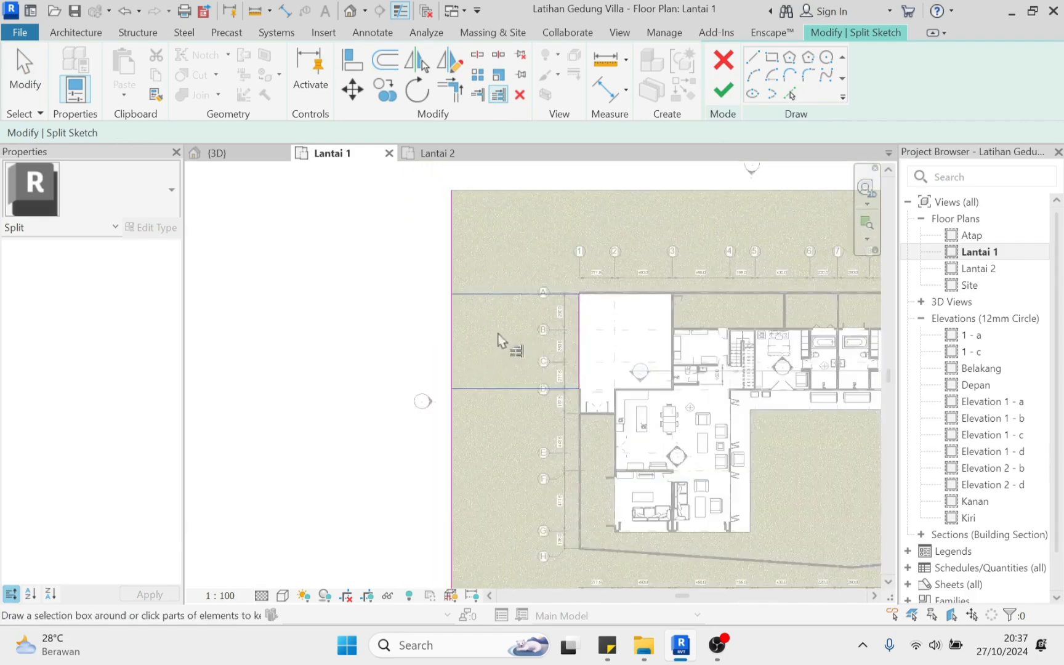
key(Escape)
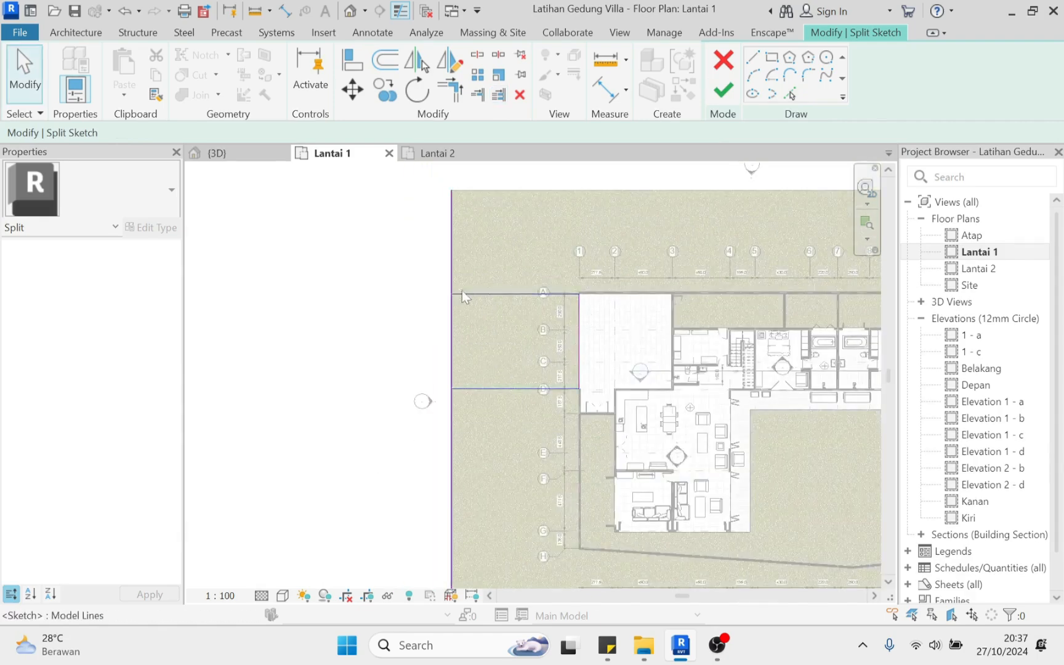
Finish the split sketch and return to the 3D view at the separated strip in front of the carport
click(724, 92)
key(Escape)
click(218, 154)
scroll(381, 431, up, 3)
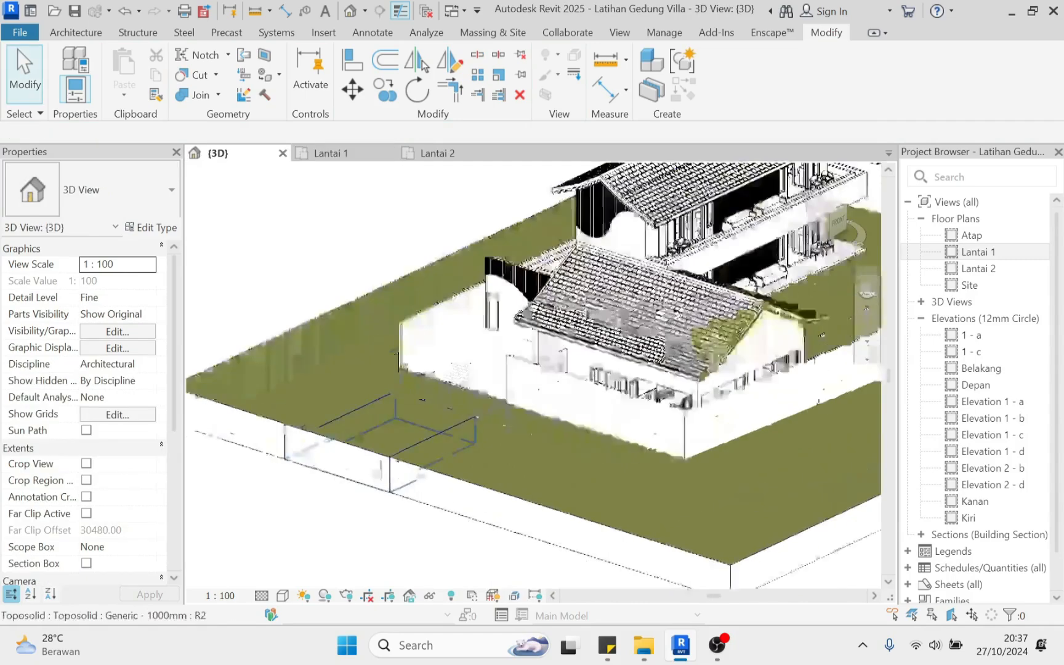
Turn on the section box for the 3D view and reveal its hidden elements
middle_drag(267, 535, 503, 494)
click(524, 434)
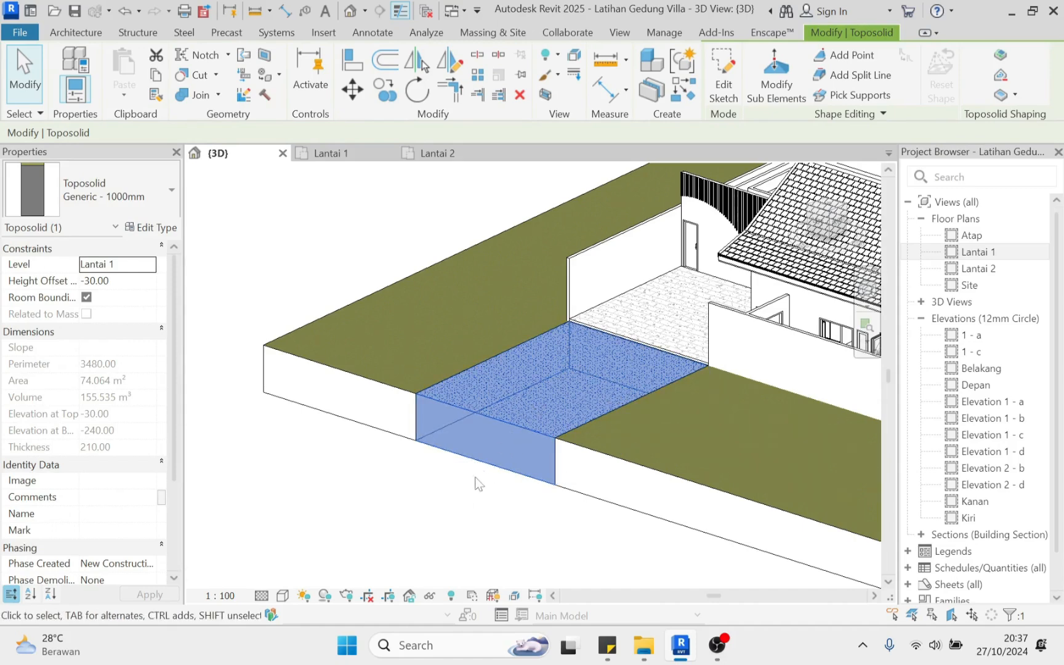
click(416, 509)
click(91, 531)
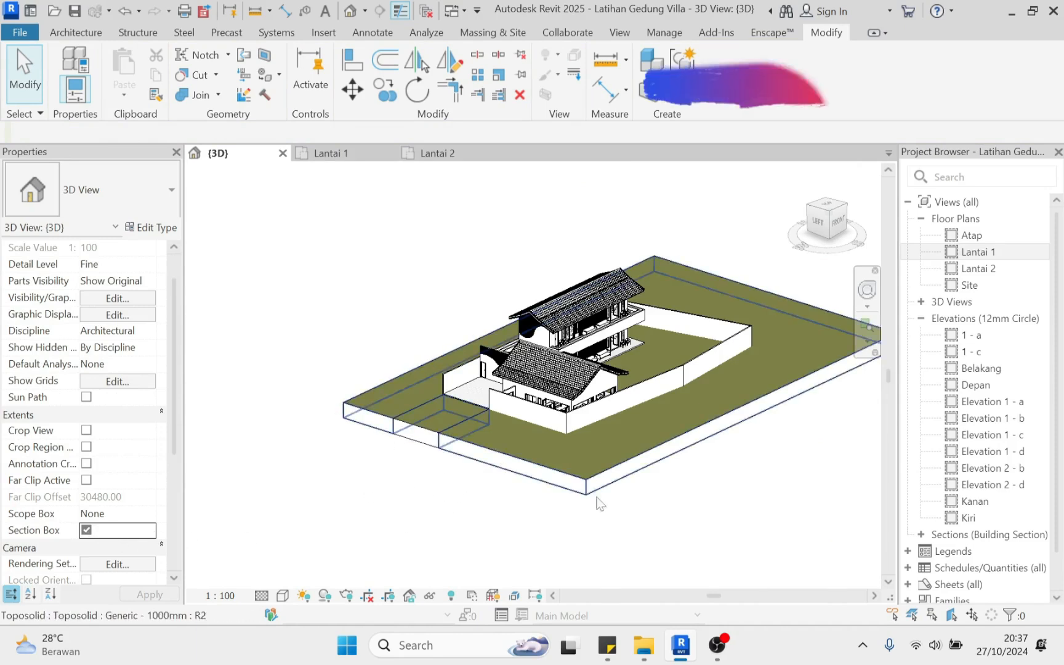
click(450, 595)
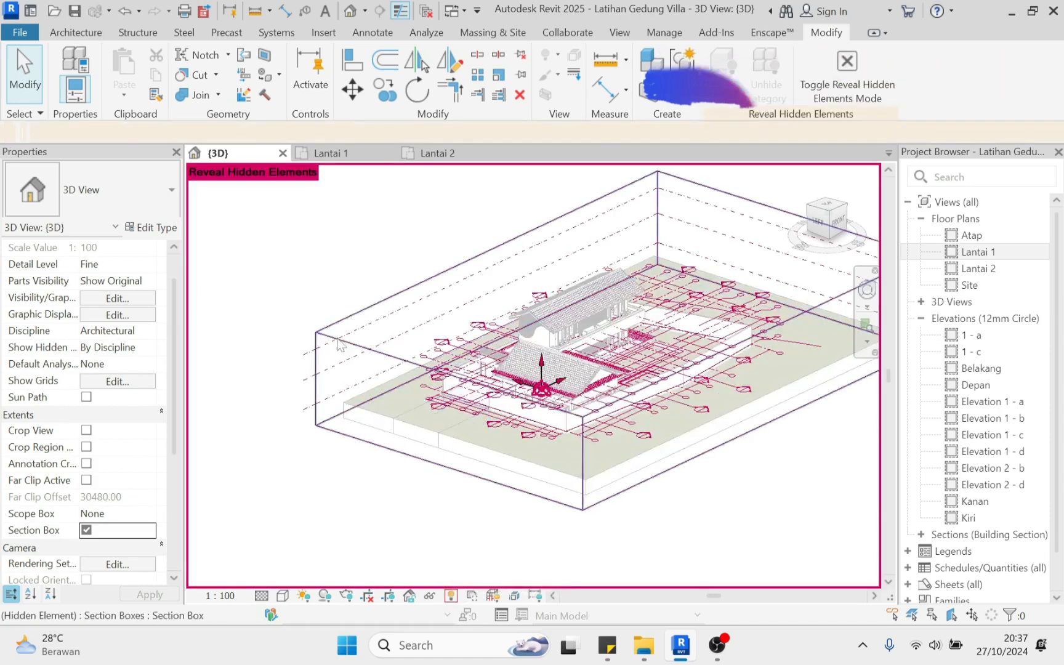
Pull three vertical faces of the section box inward to cut through the toposolid's edges, and stop revealing hidden elements
middle_drag(458, 260, 356, 314)
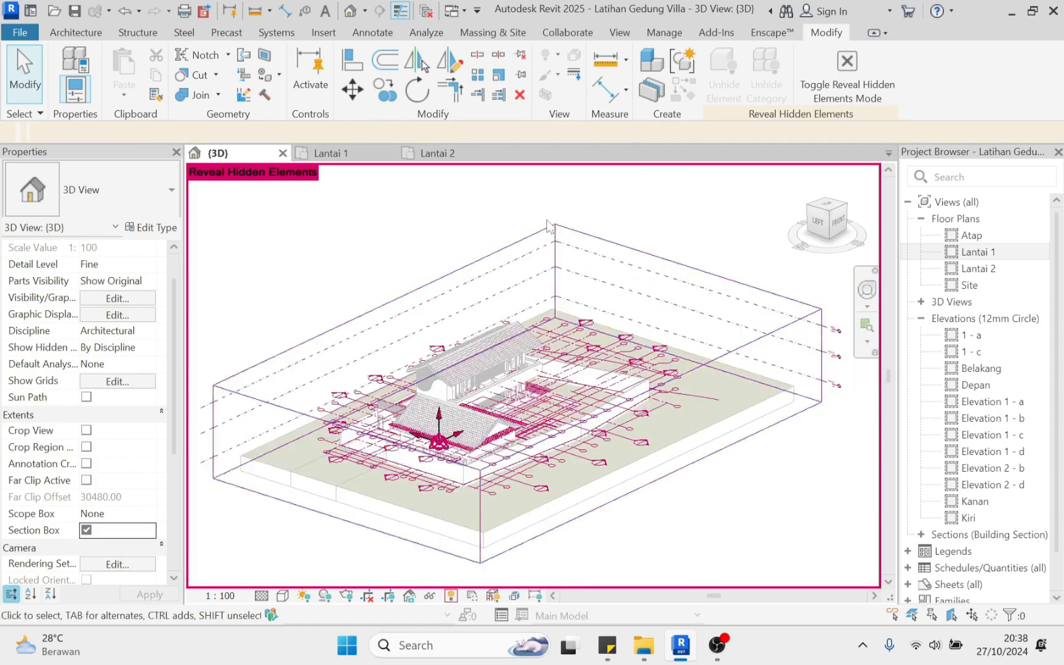
click(482, 267)
scroll(482, 268, up, 2)
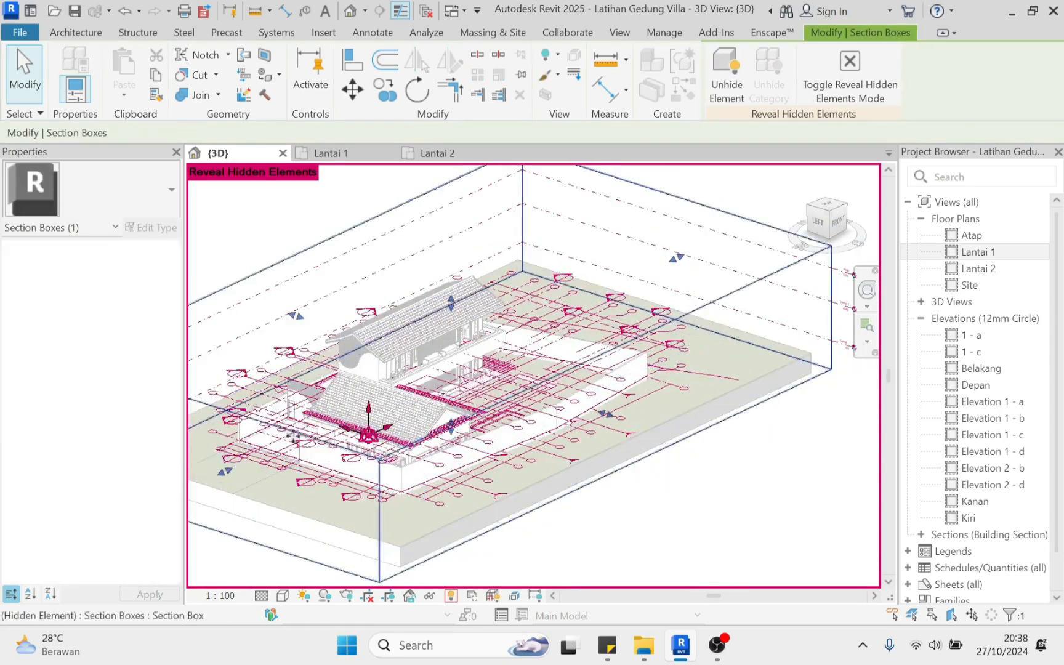
drag(224, 473, 264, 446)
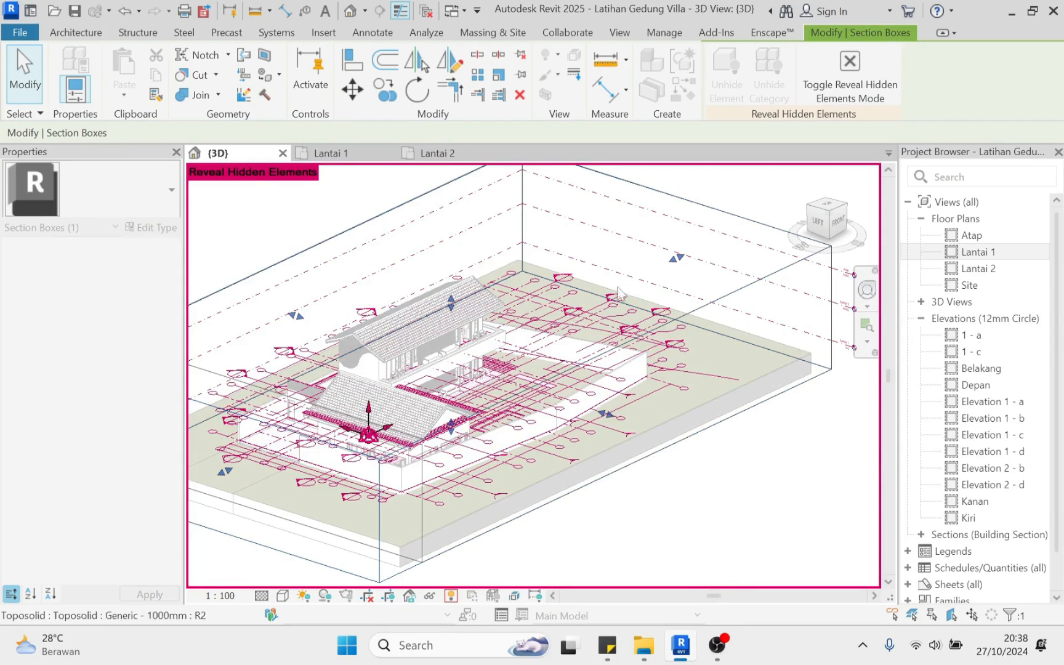
drag(682, 258, 663, 267)
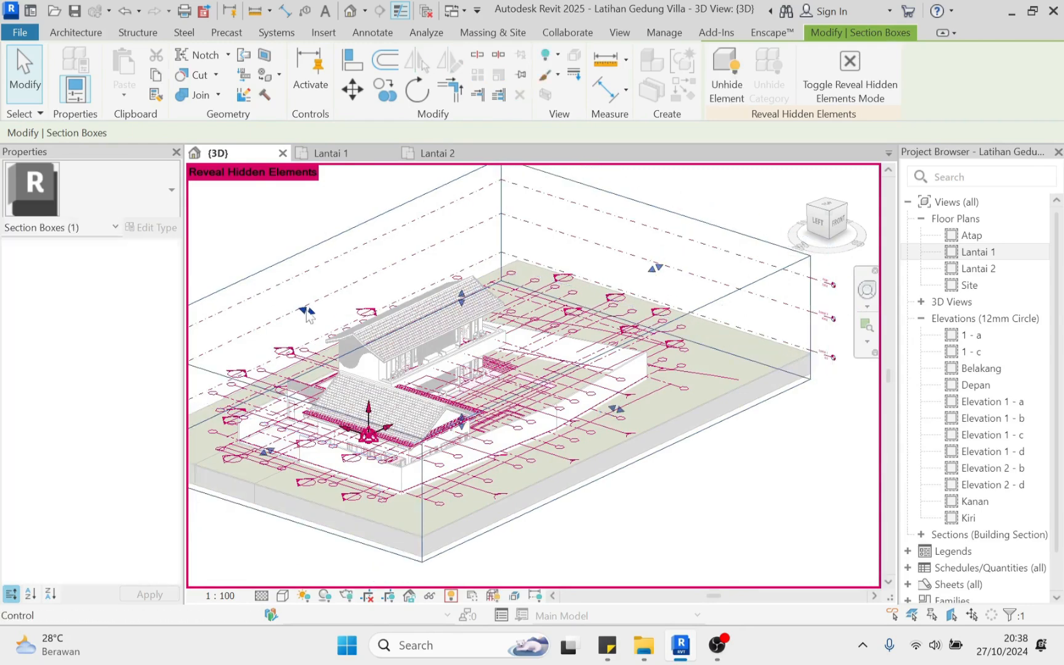
drag(308, 309, 321, 314)
middle_drag(383, 225, 570, 221)
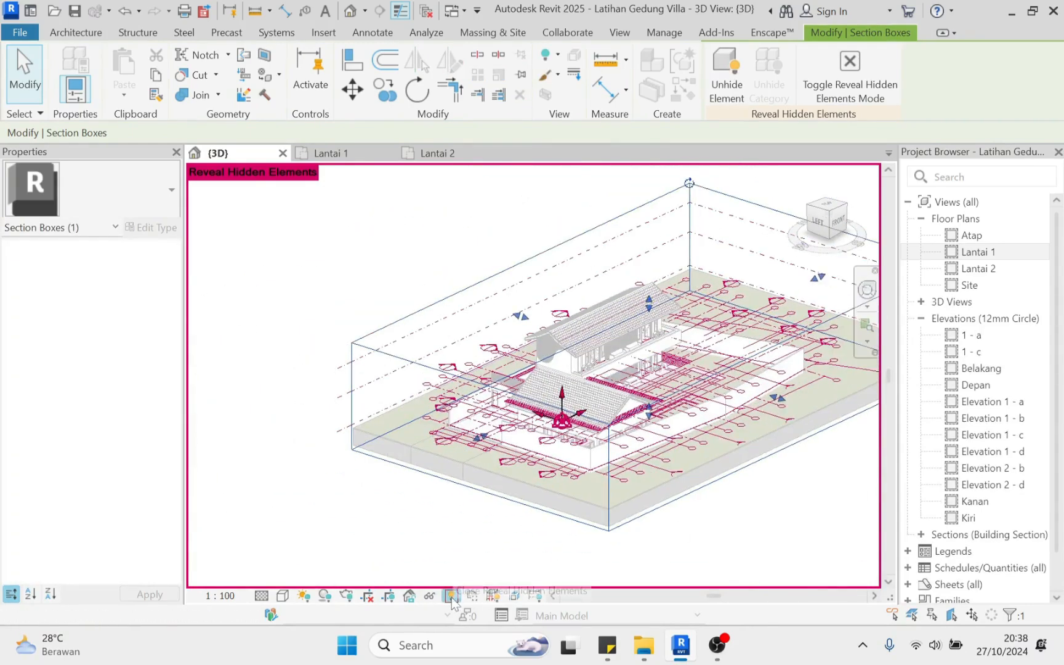
click(450, 595)
scroll(441, 523, up, 8)
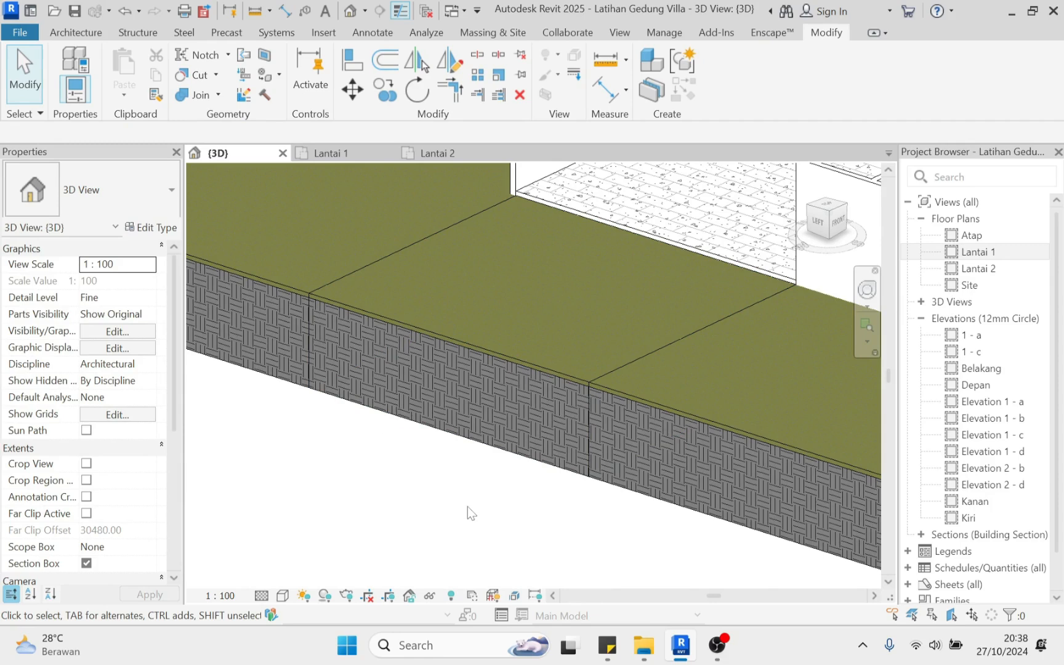
Duplicate the type of the separated toposolid in front of the carport as Road - 30 mm
shift+middle_drag(480, 315, 467, 347)
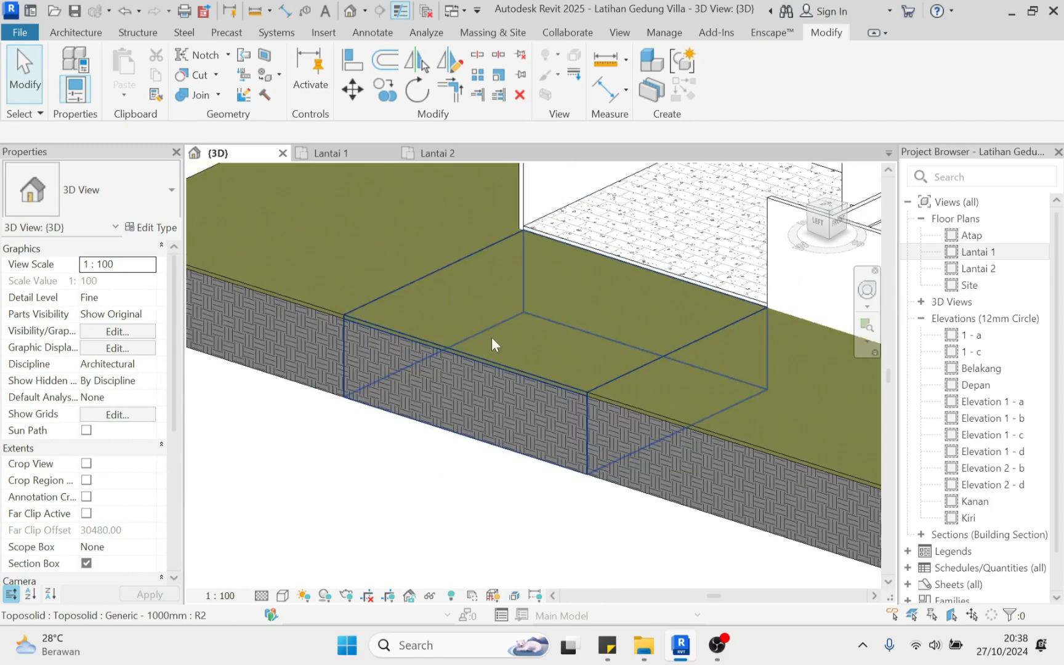
click(491, 337)
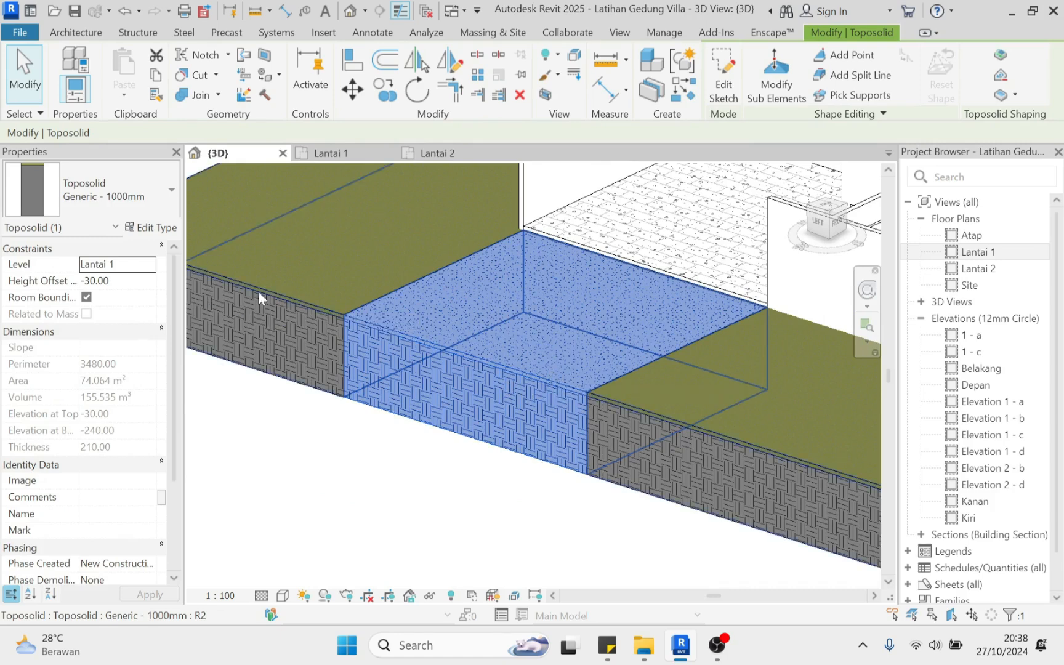
click(154, 228)
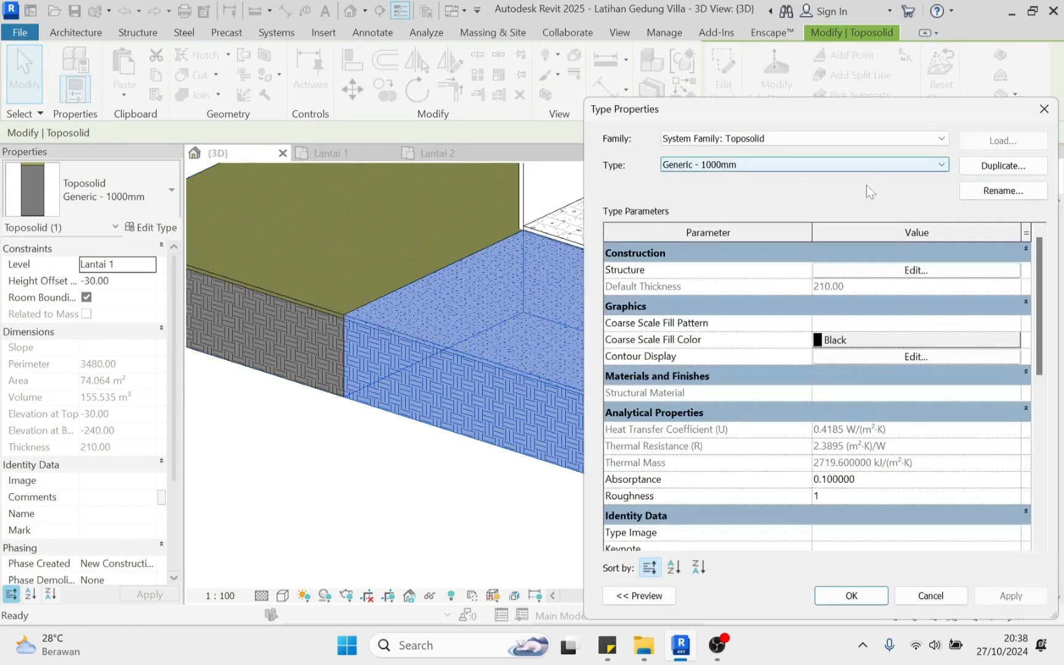
click(1019, 166)
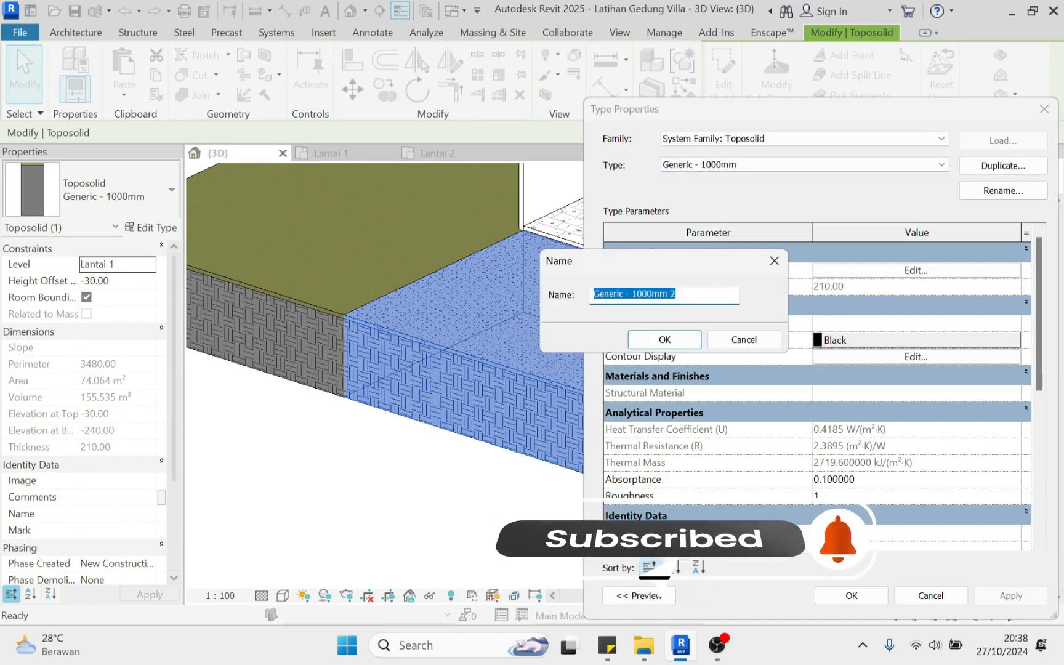
click(624, 294)
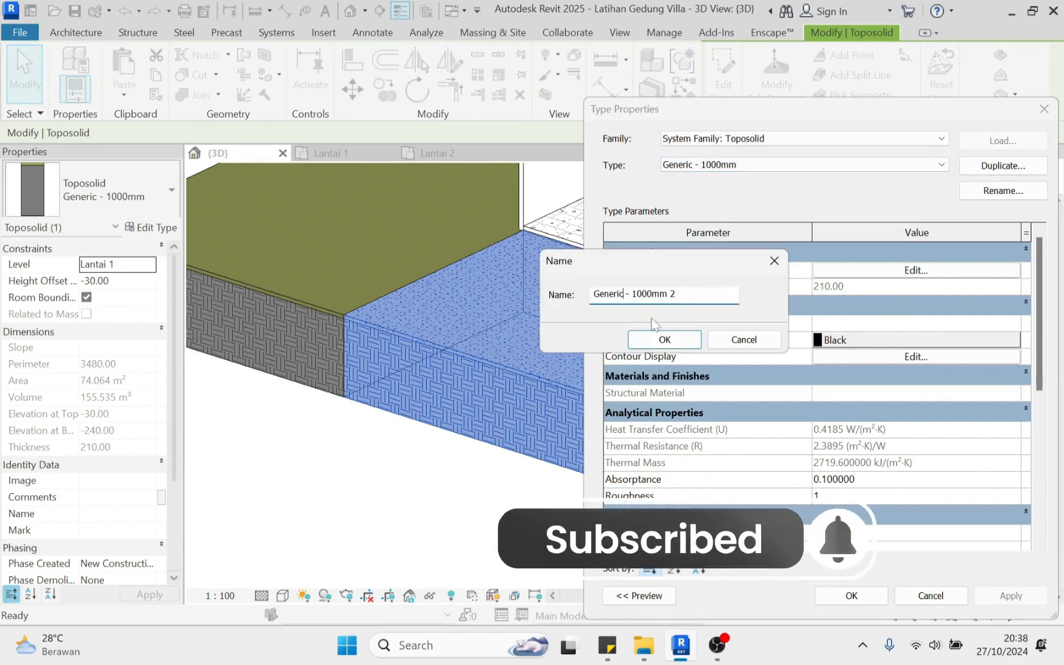
key(shift+Home)
text(Road)
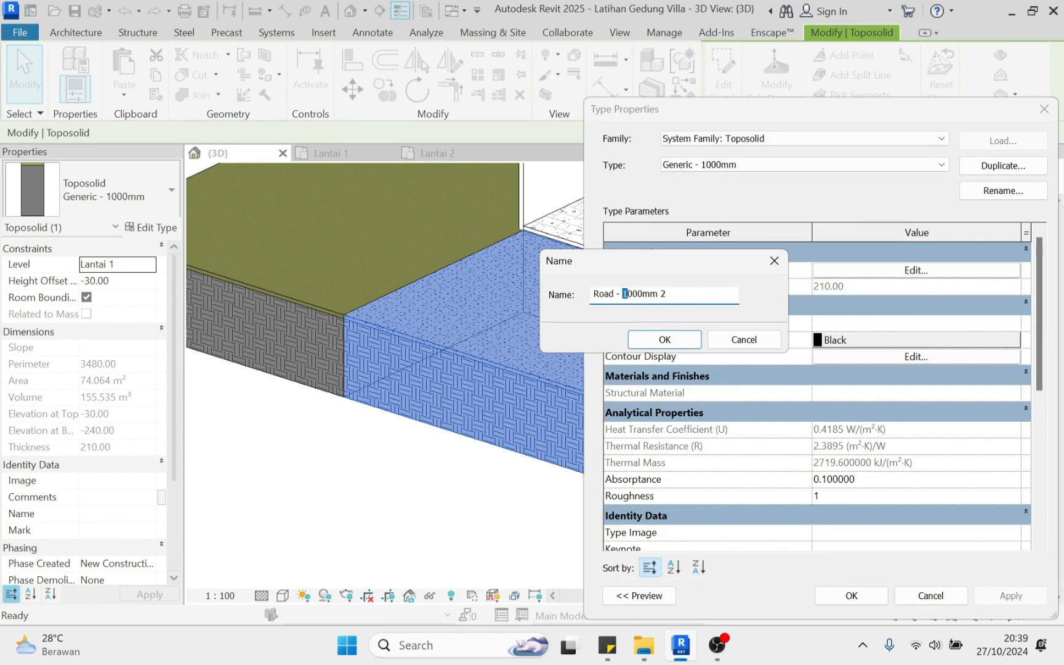
key(ctrl+shift+Right)
key(ctrl+shift+Right)
text(30)
click(684, 345)
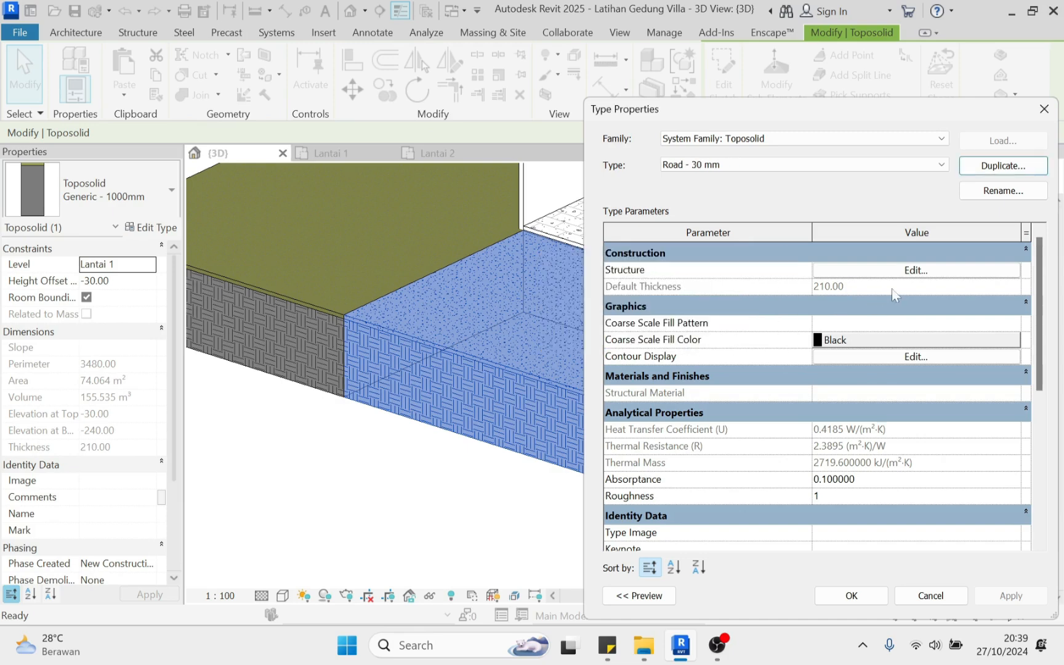
Open the Road - 30 mm layer structure and create a new material named Road for the Grass layer
click(915, 270)
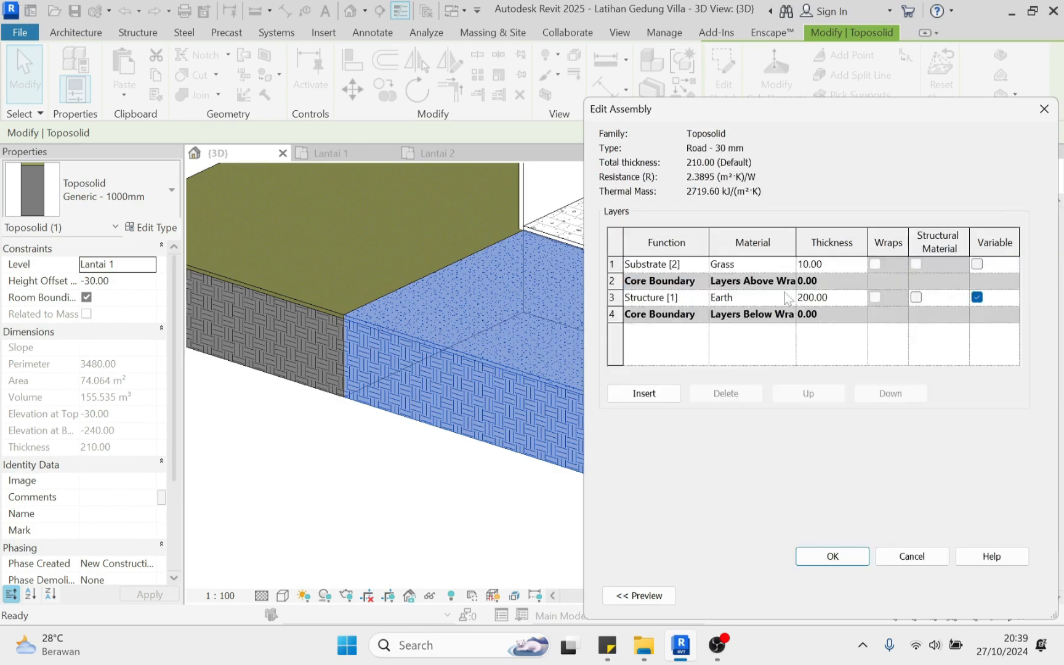
click(714, 264)
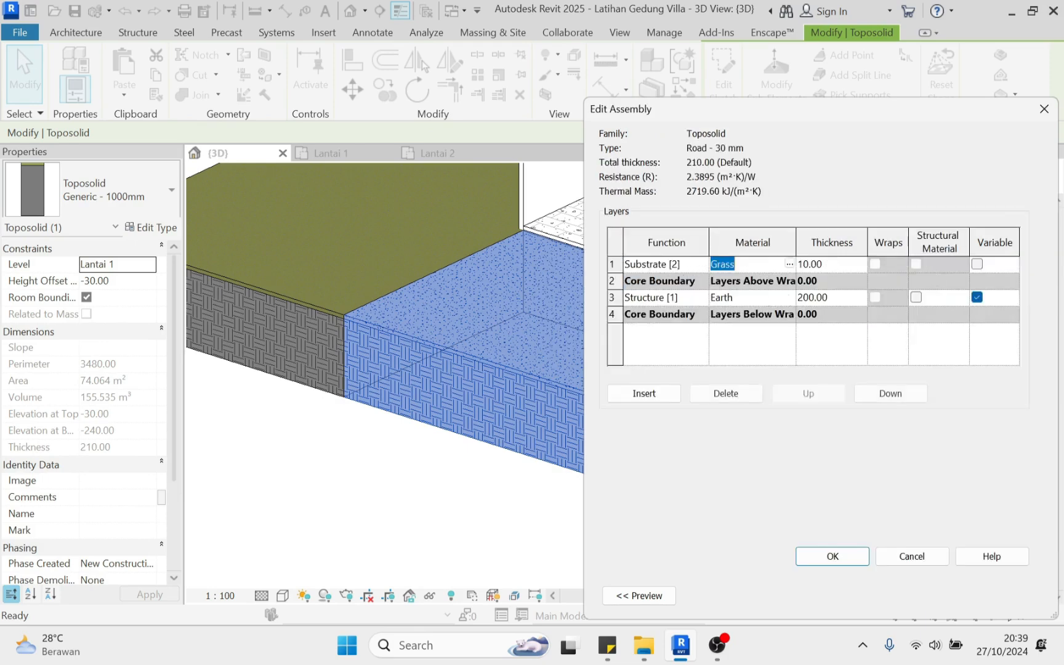
text(R)
click(788, 264)
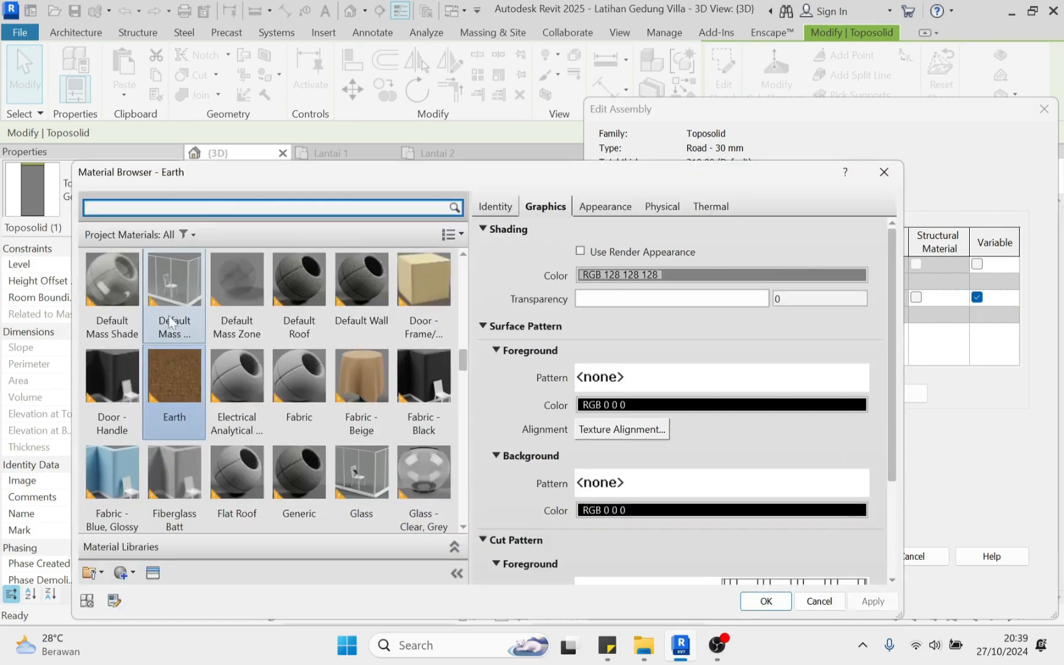
click(132, 574)
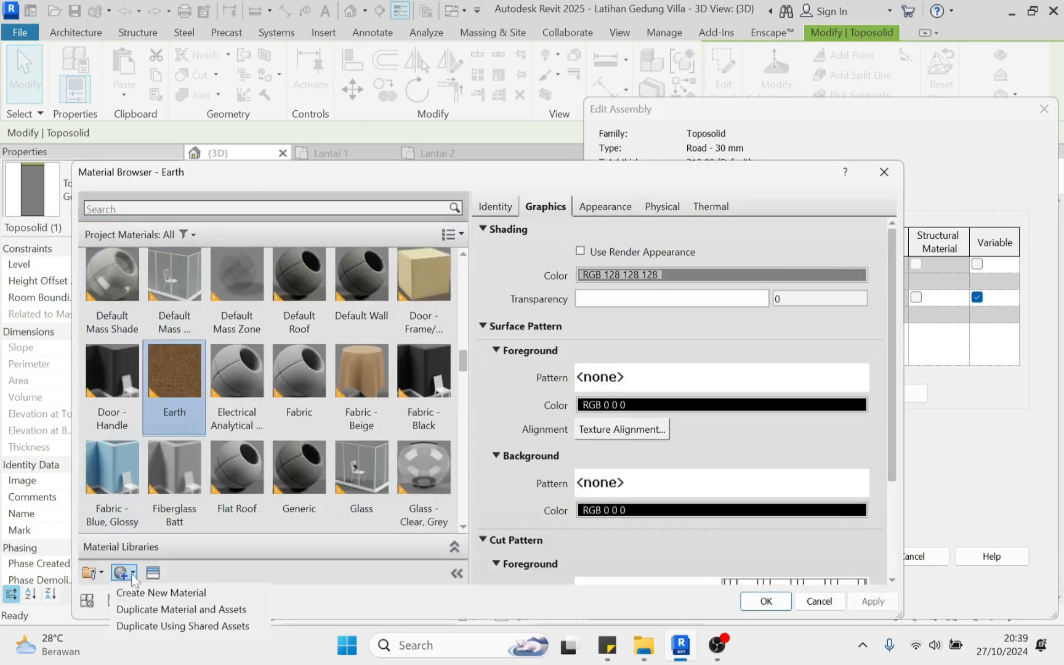
click(153, 592)
right_click(297, 380)
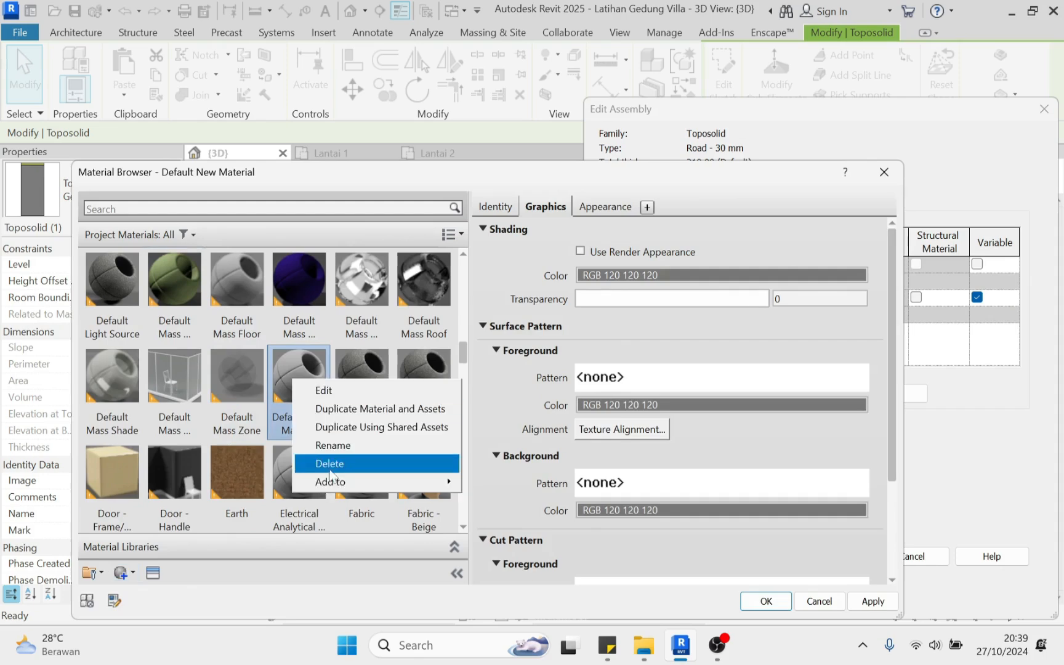
click(343, 445)
text(R)
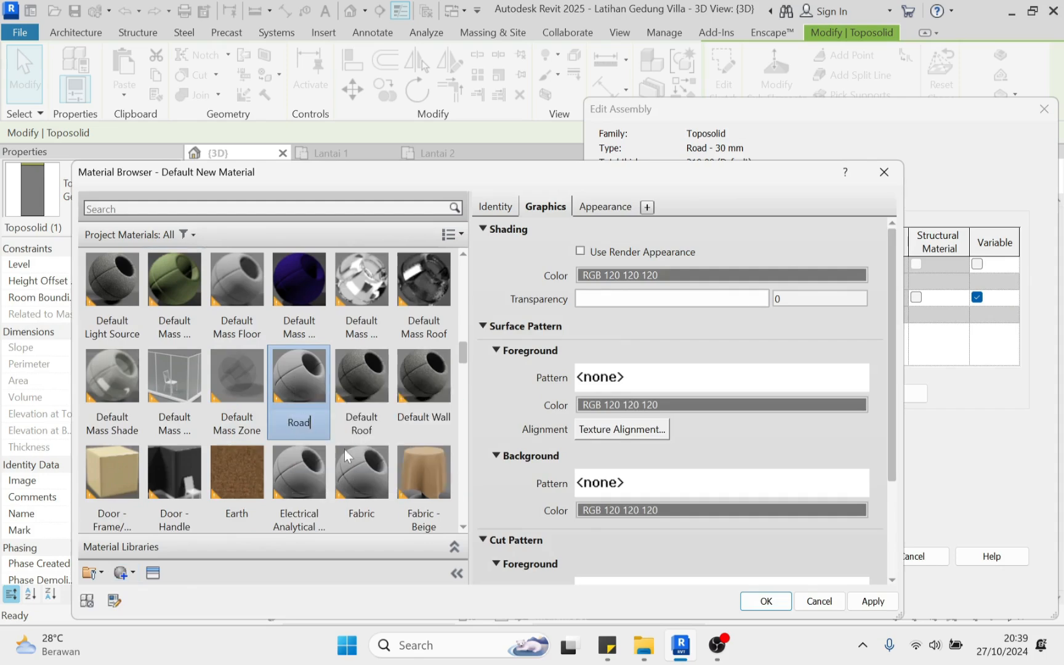
text(oad)
key(Return)
Load asphalt road texture-seamless.jpg from the Material Textures folder as the Road material's appearance image
click(604, 207)
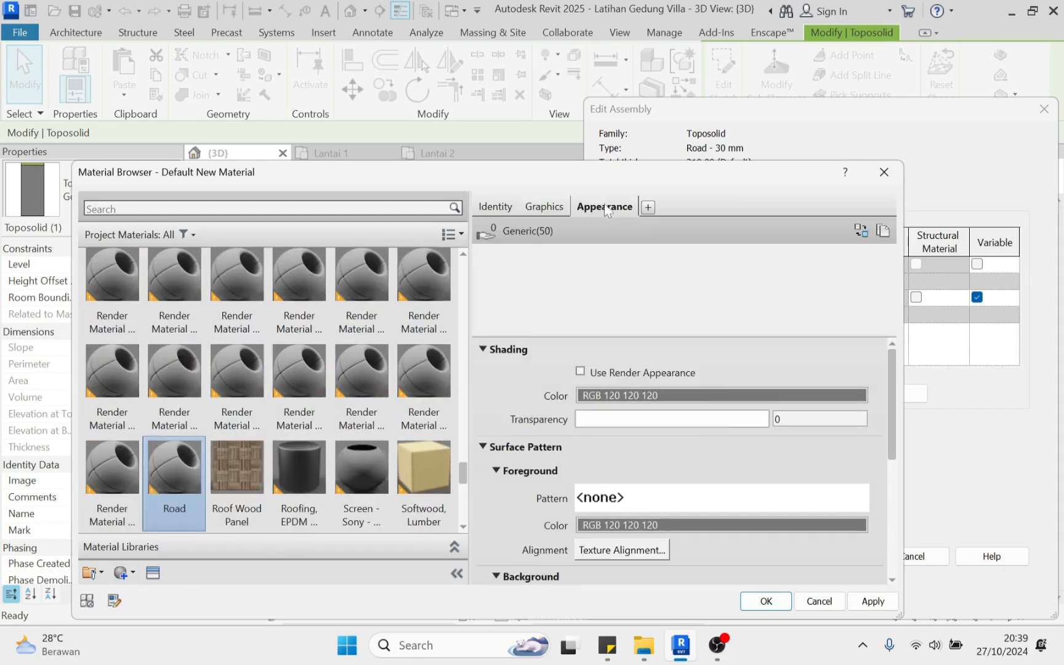
click(694, 506)
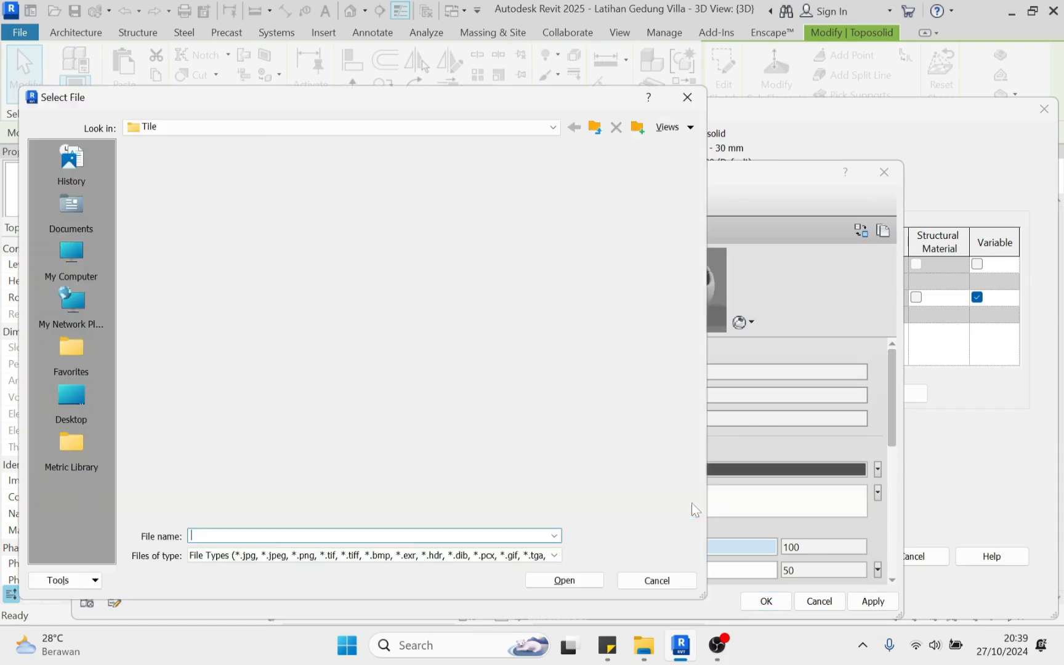
click(452, 297)
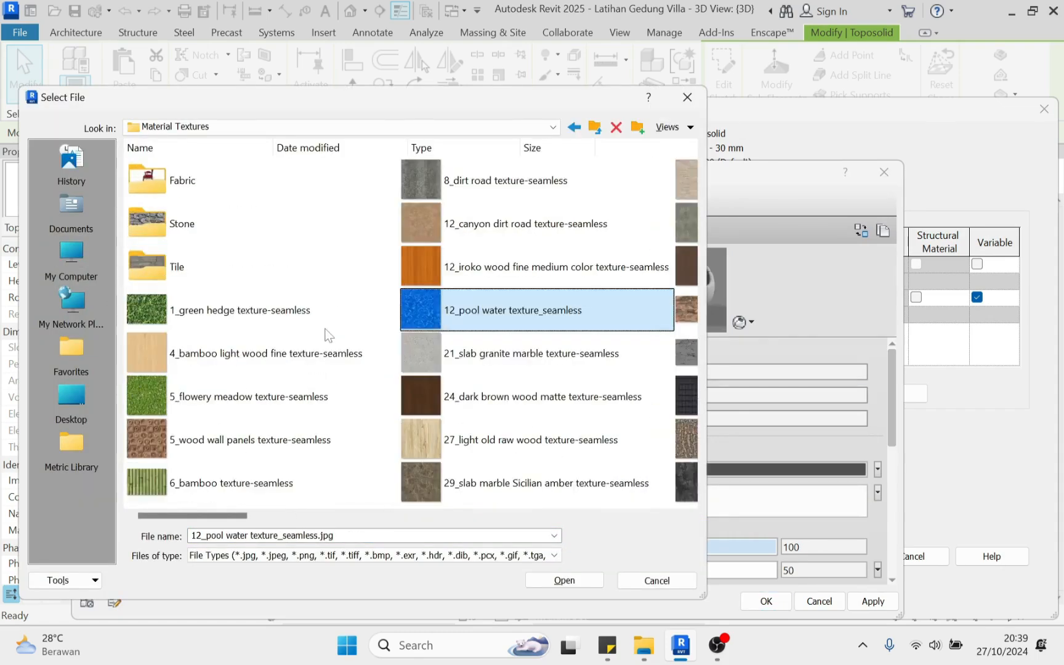
scroll(443, 249, down, 10)
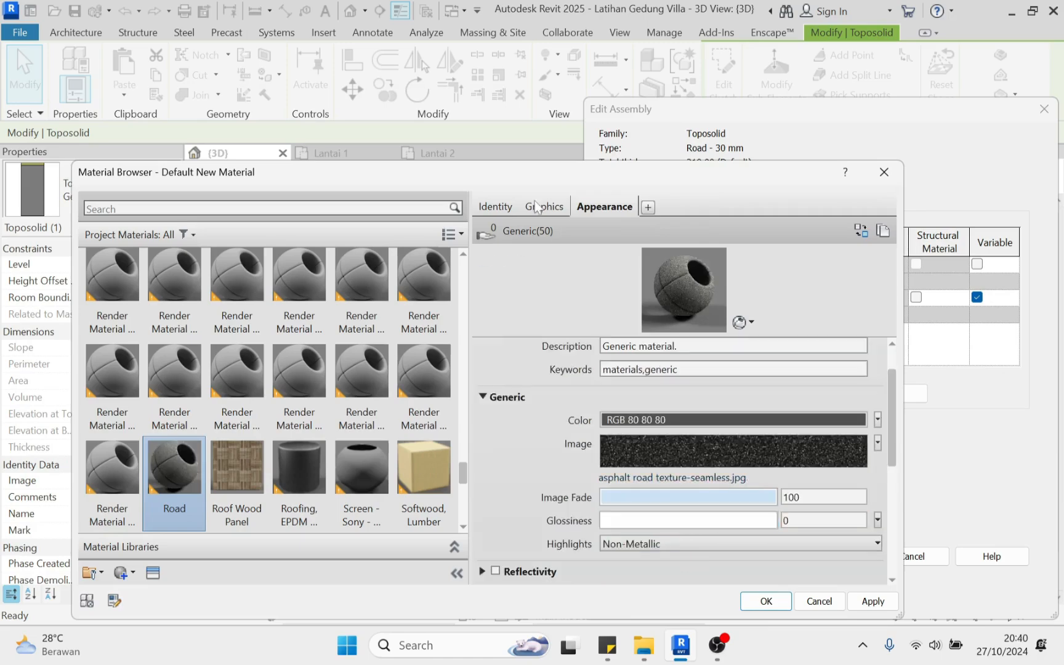
Set the Road material's shading color to RGB 192 192 192 and its surface foreground pattern to Blockwork (high density)
click(540, 207)
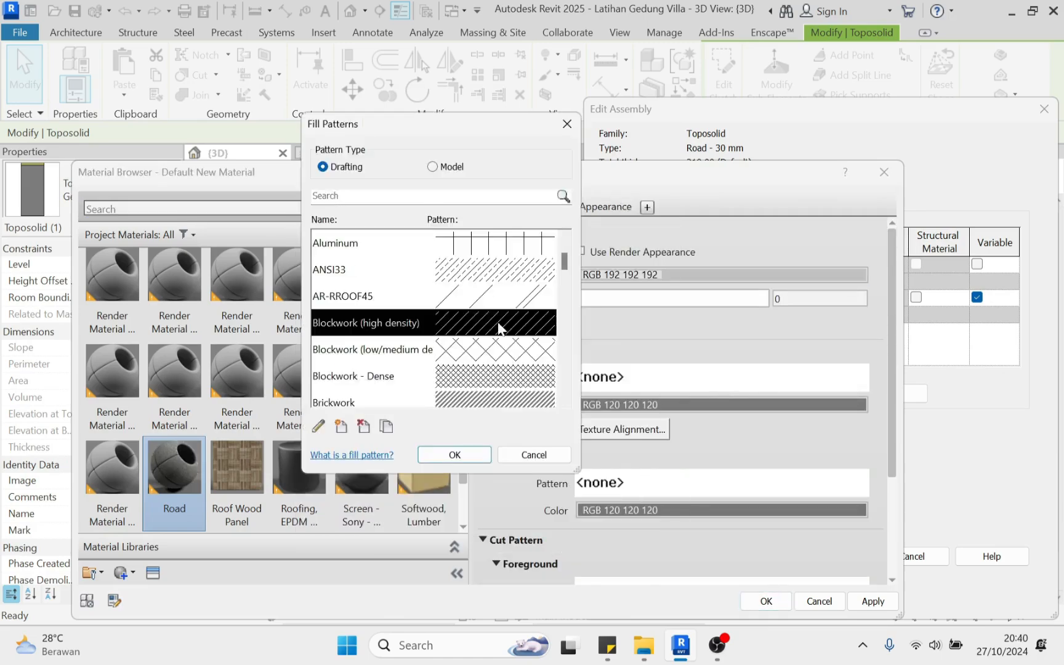
scroll(499, 325, down, 2)
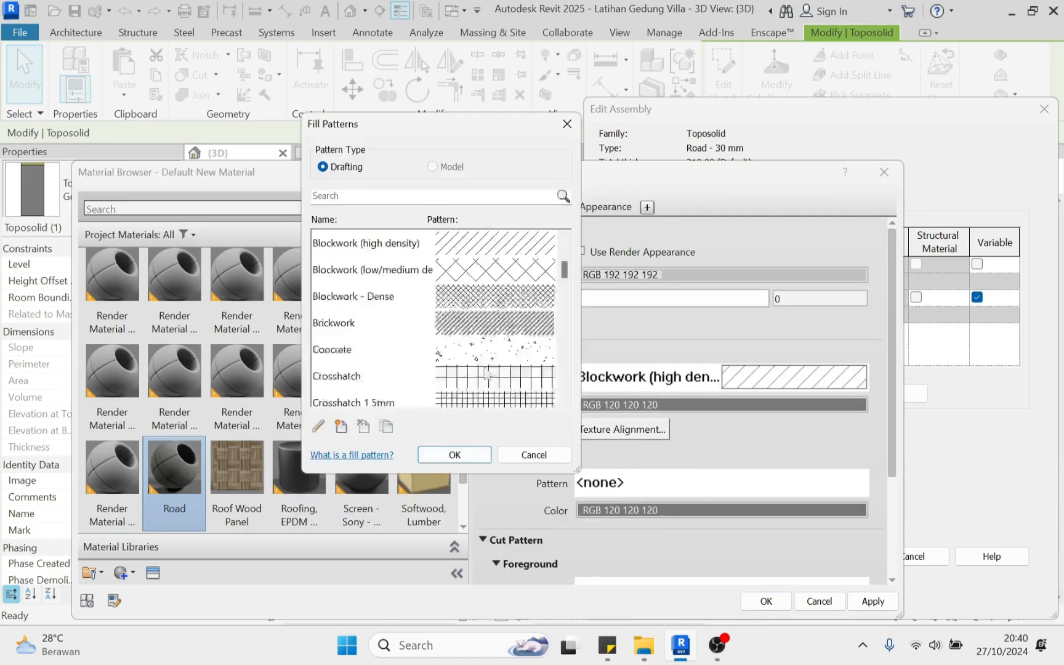
click(454, 455)
Give the Road material a Concrete surface background and a diagonal cut foreground pattern, and assign the material to the top layer
scroll(670, 507, down, 1)
click(669, 447)
scroll(389, 317, down, 2)
click(394, 244)
click(455, 455)
click(689, 528)
scroll(473, 379, down, 3)
click(455, 270)
click(455, 454)
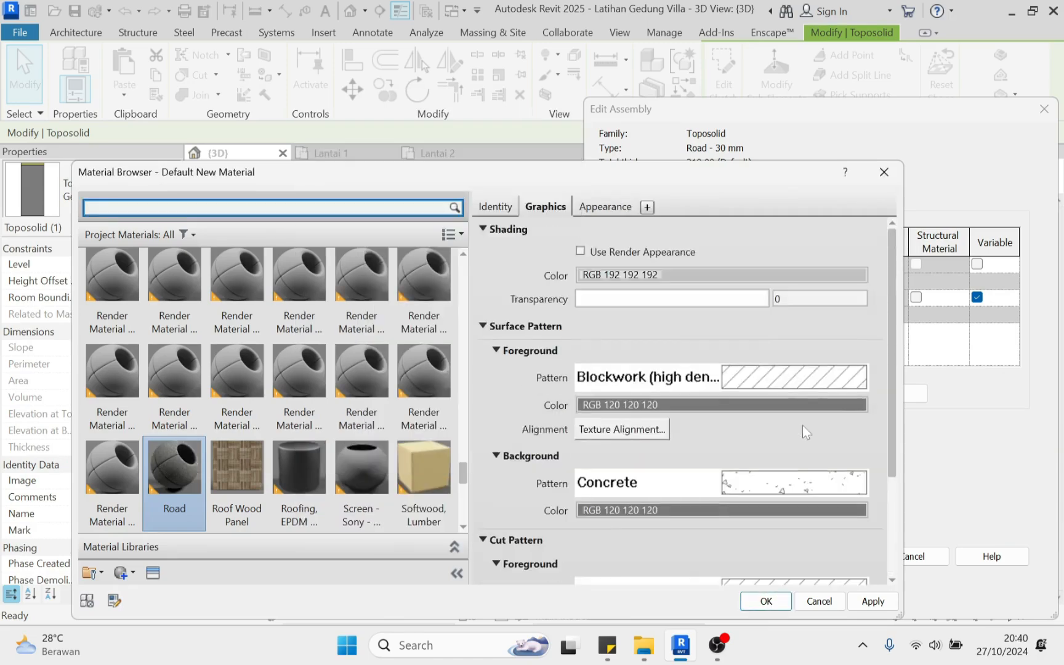
click(766, 601)
Set the Road layer's thickness to 30 and the Earth layer's to 180, and accept the type changes
click(831, 264)
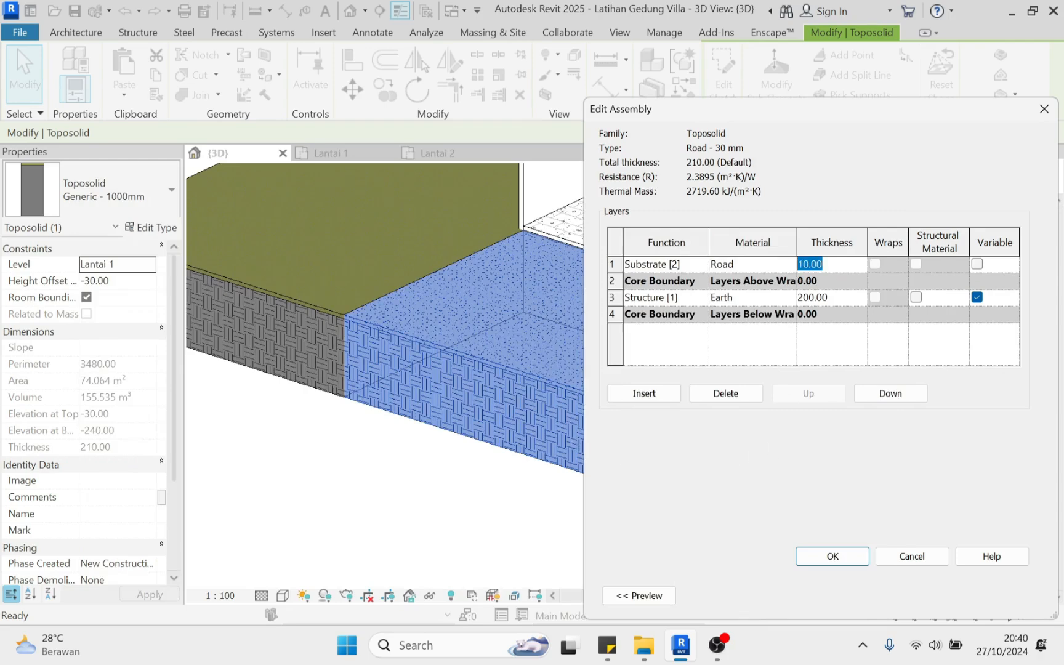
text(30)
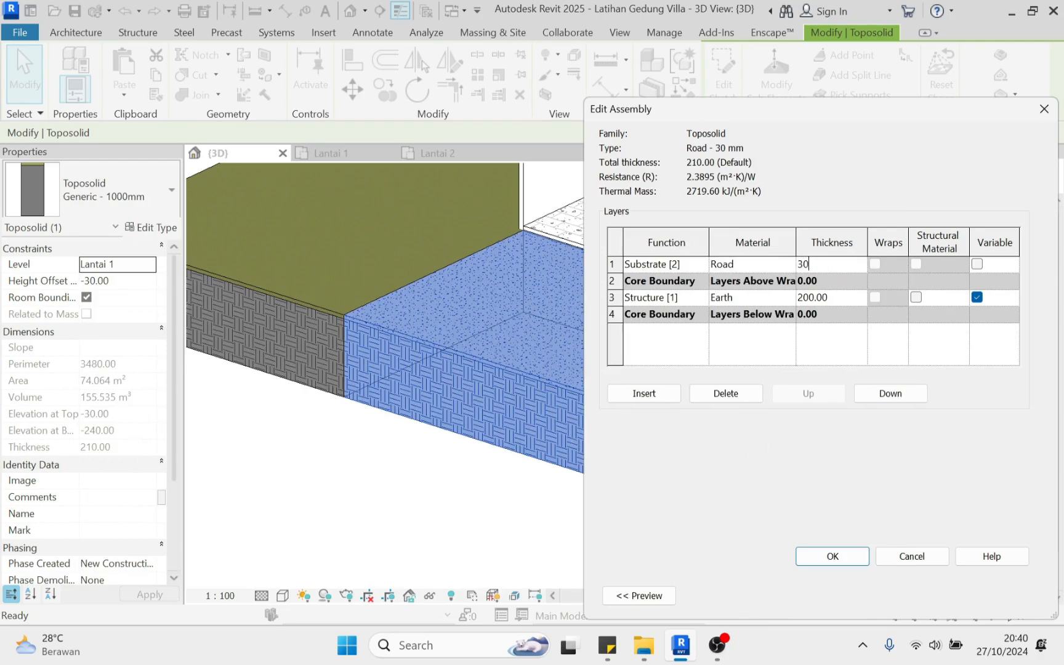
click(839, 298)
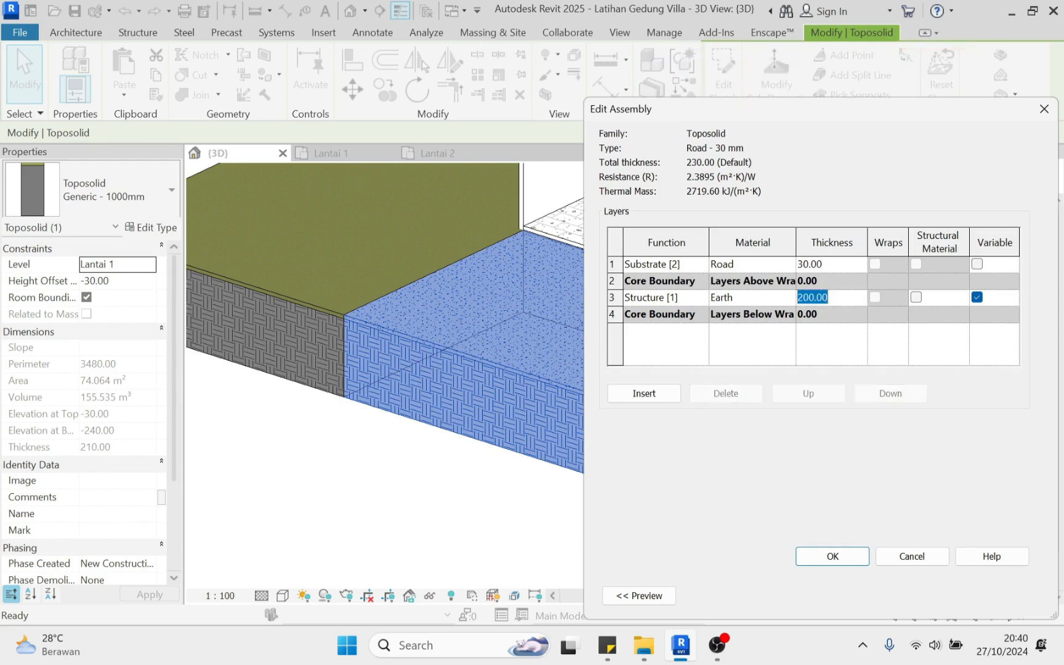
text(180)
click(832, 556)
click(850, 593)
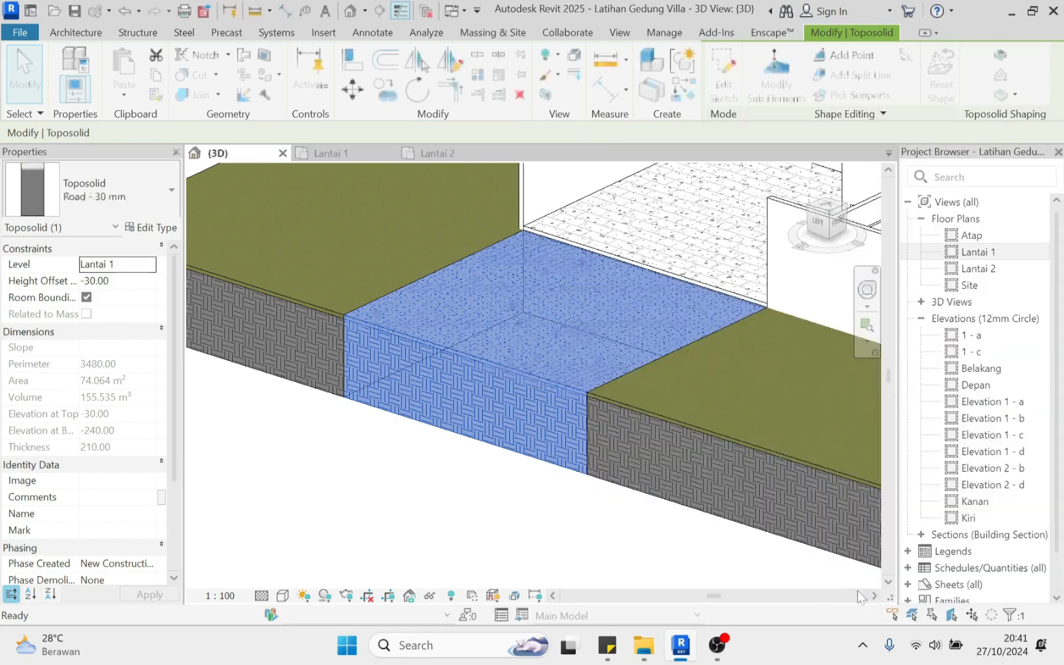
Deselect the road toposolid and inspect the area in front of the carport in the Lantai 1 plan and 3D view
click(559, 518)
middle_drag(559, 518, 601, 501)
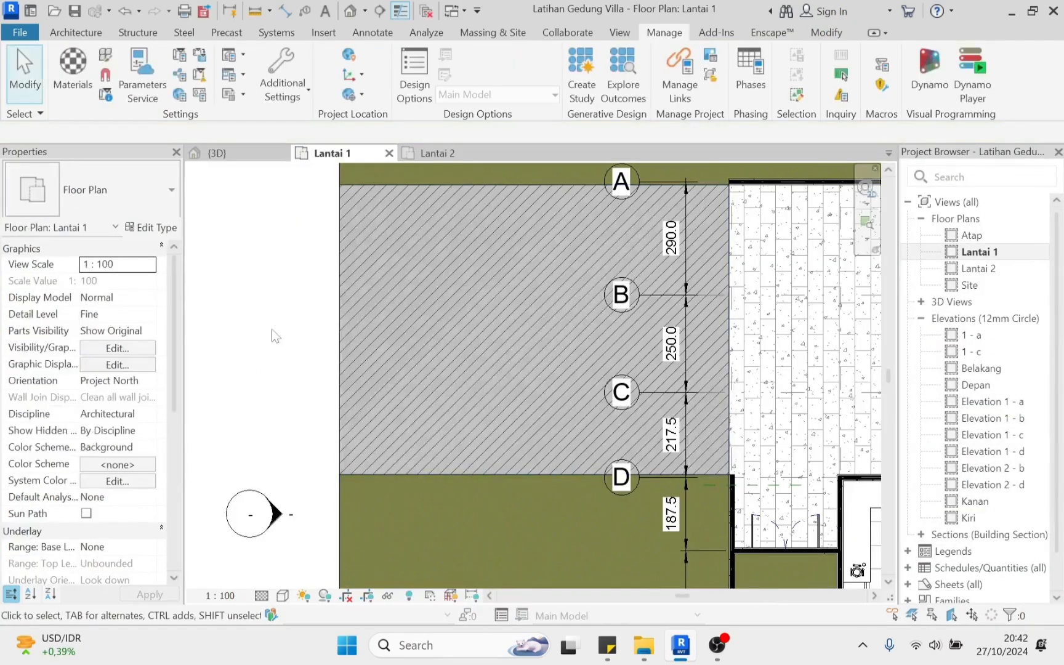
scroll(275, 335, down, 2)
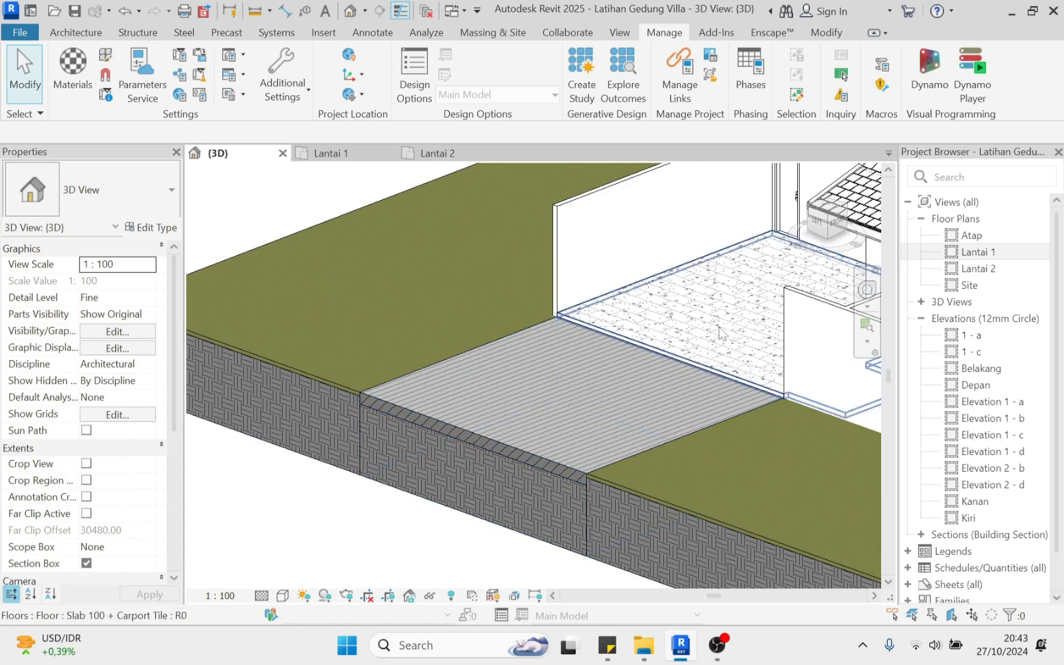
Open the road toposolid's boundary sketch in the Lantai 1 plan and draw a 997.50 slope arrow from the carport edge to the outer edge
click(659, 385)
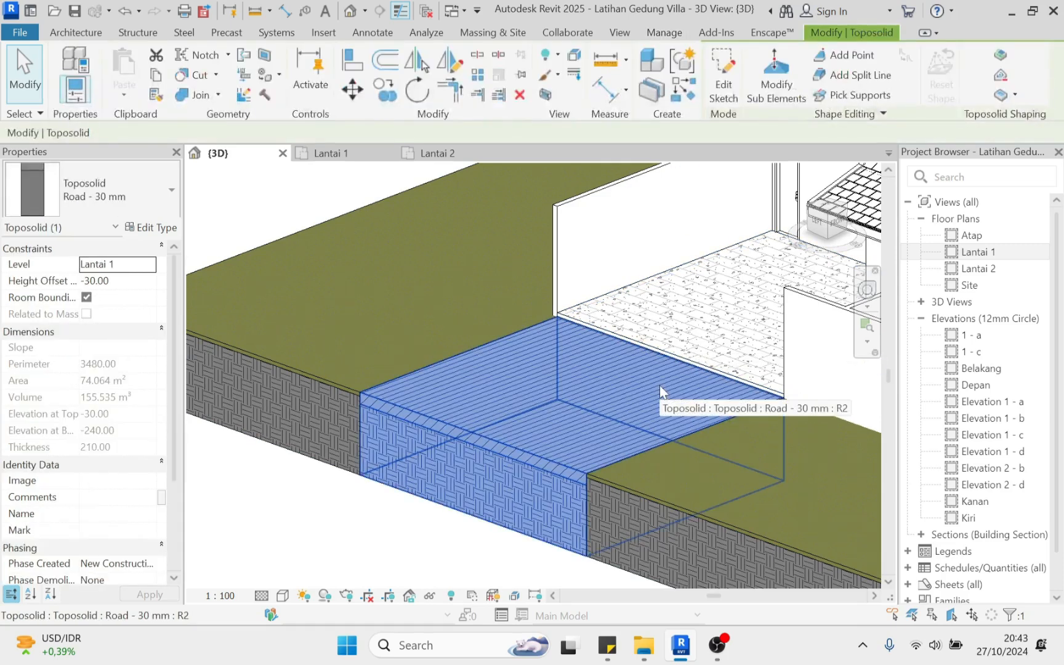
click(720, 87)
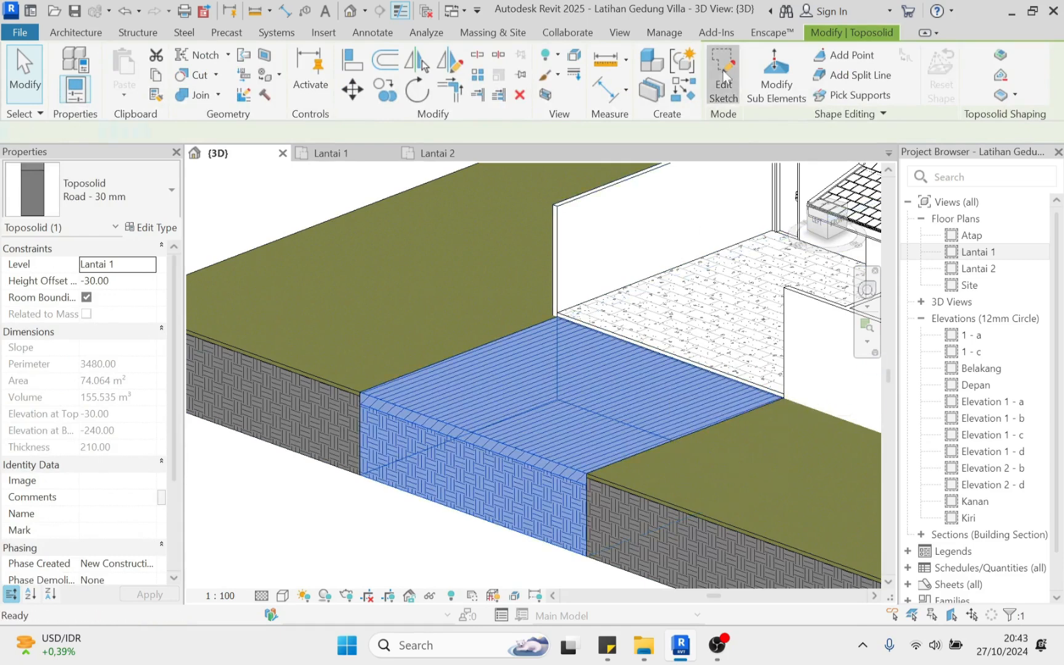
click(986, 253)
double_click(986, 254)
scroll(572, 259, up, 2)
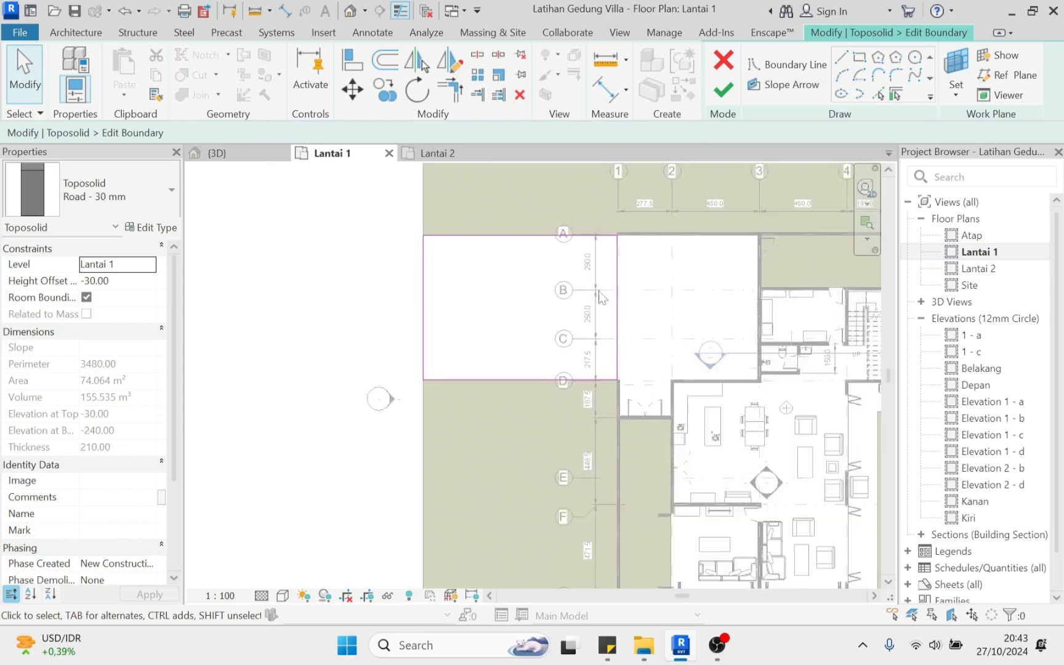
click(783, 85)
click(618, 310)
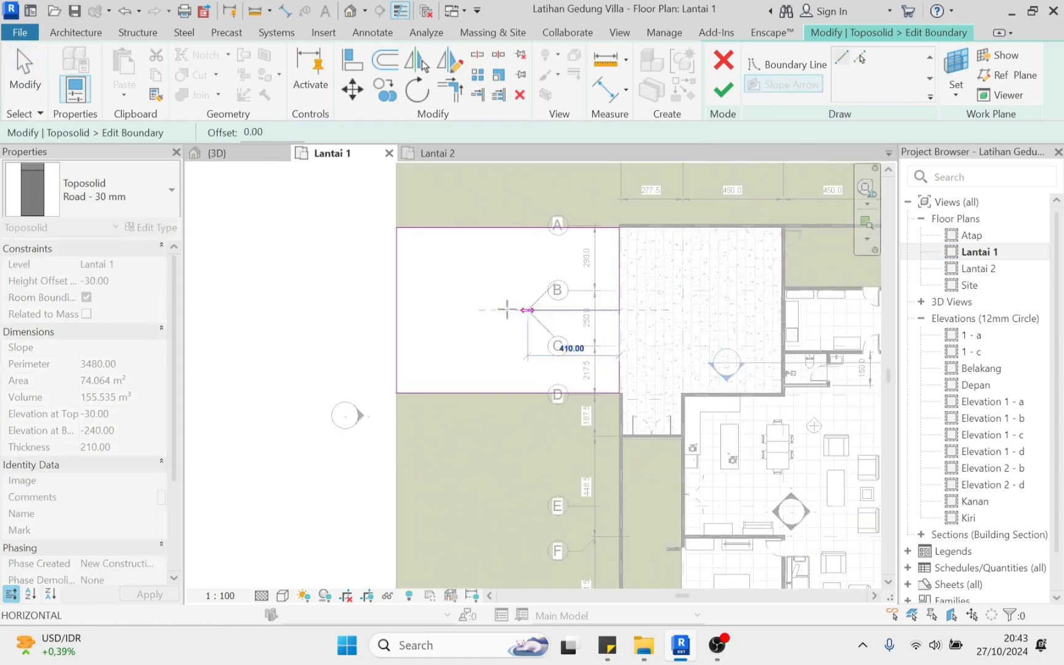
click(396, 310)
key(Escape)
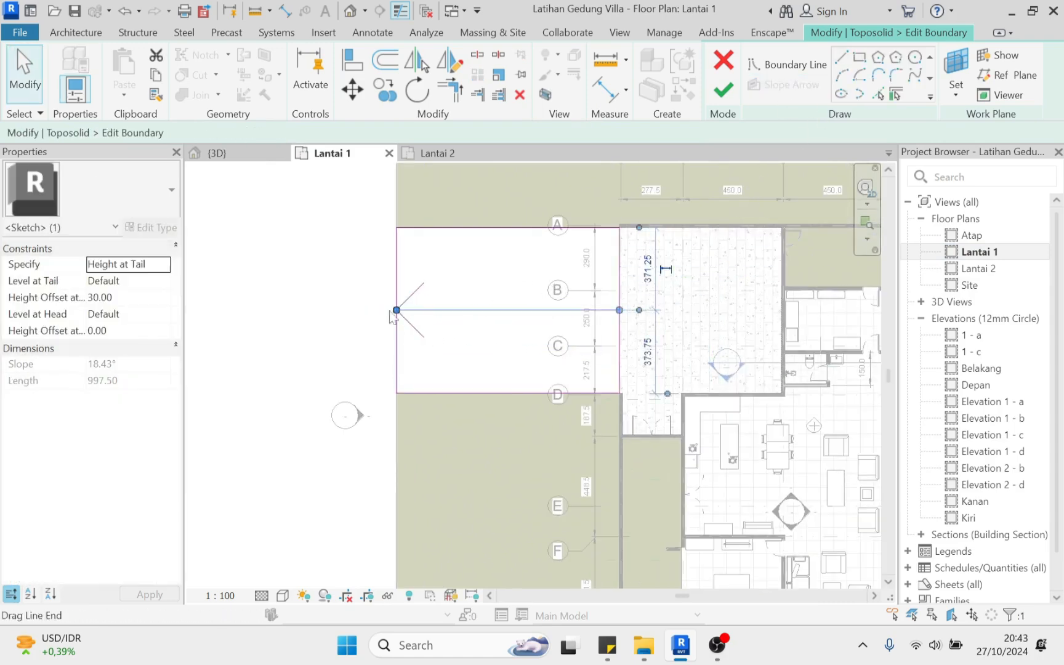
Set both the tail level and the head level of the road's slope arrow to Lantai 1
scroll(394, 318, up, 2)
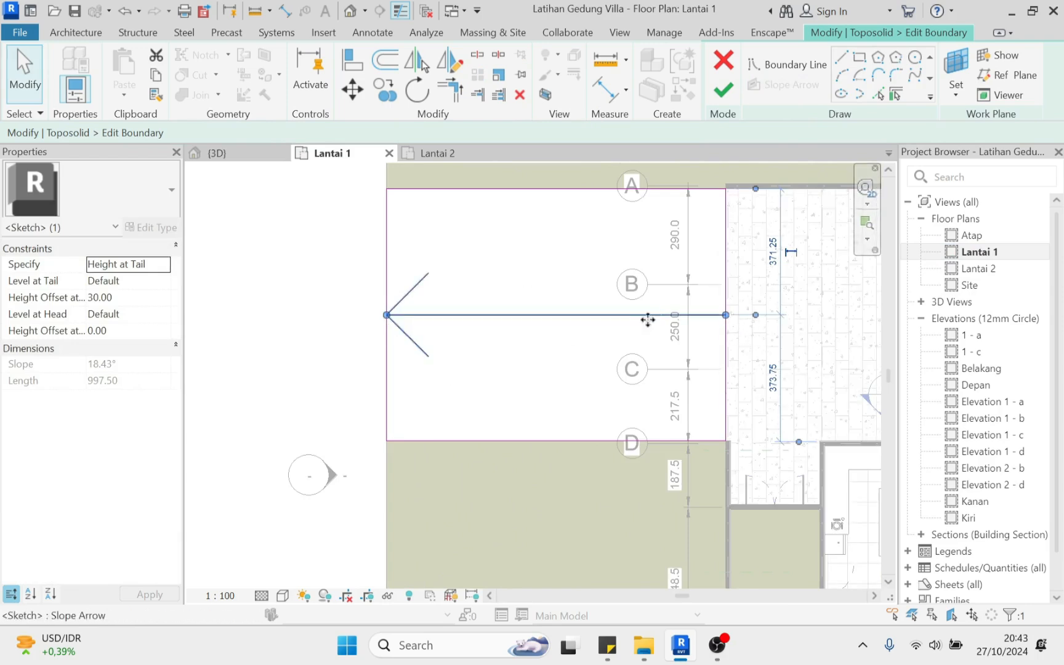
click(548, 324)
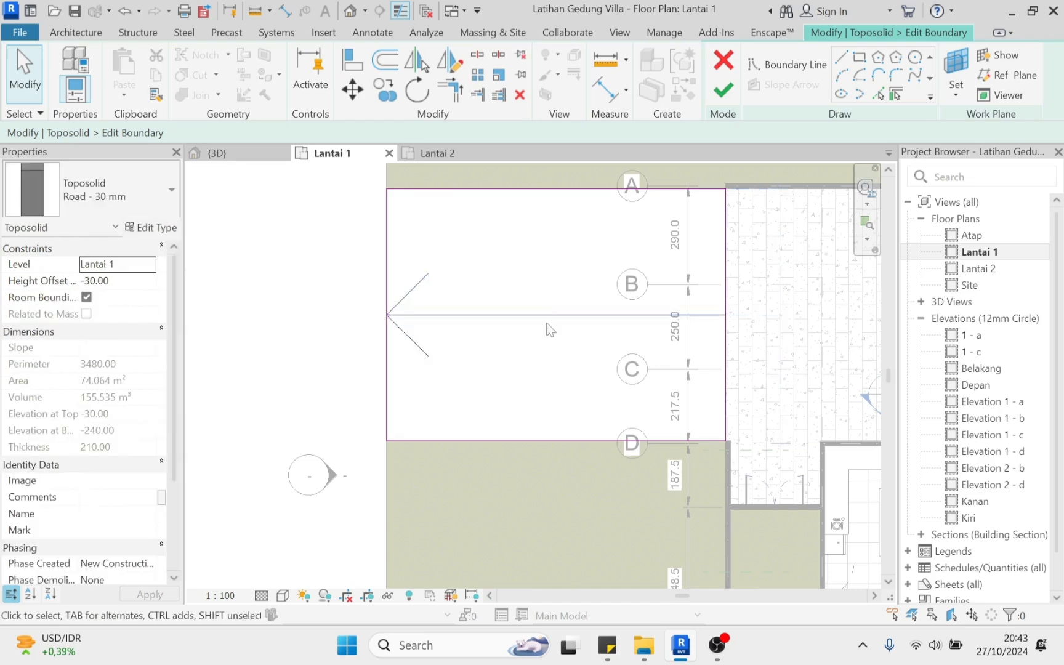
click(547, 318)
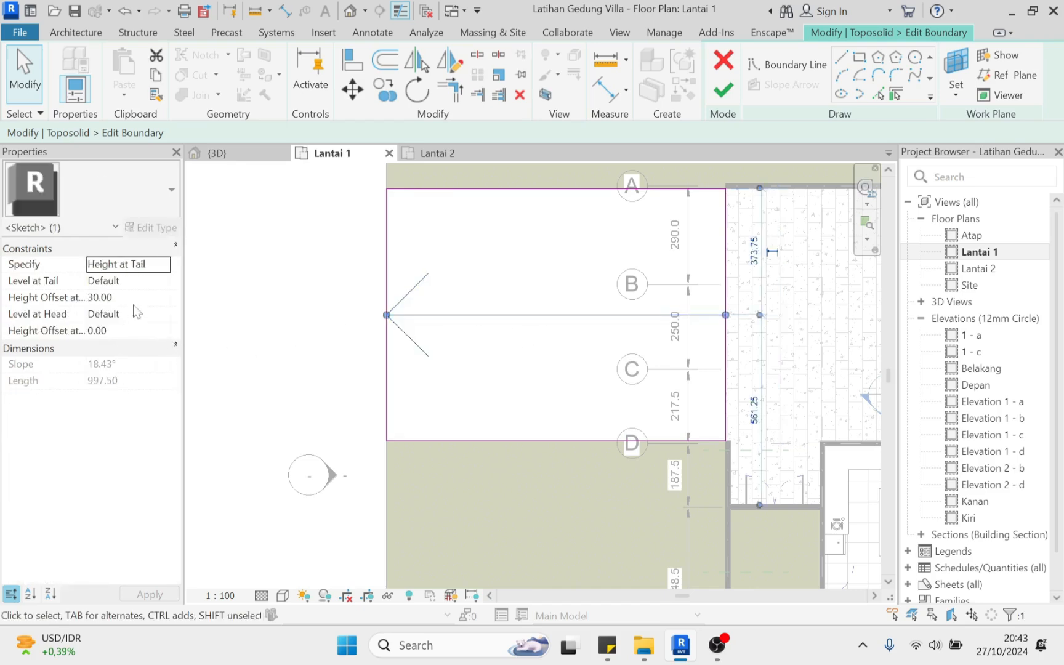
click(152, 281)
click(163, 281)
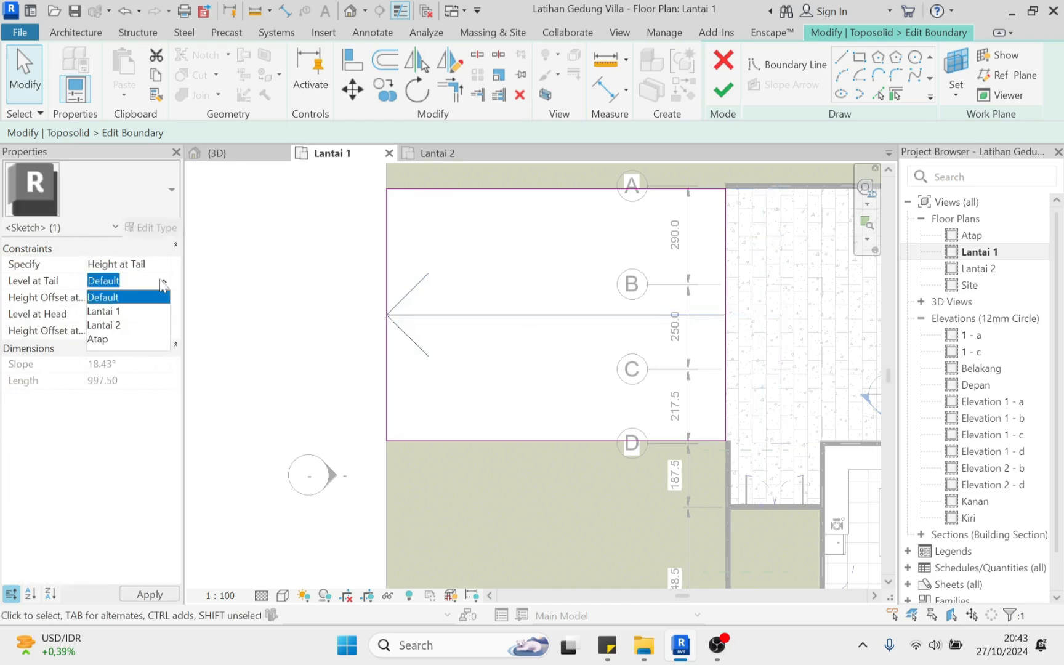
click(123, 312)
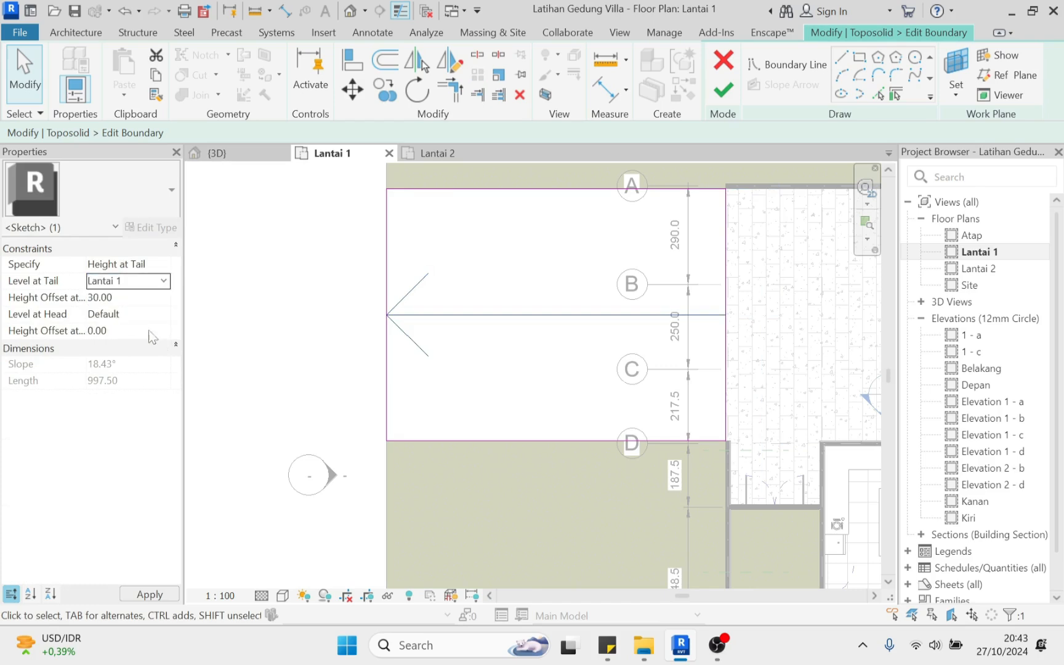
click(161, 315)
click(164, 315)
click(145, 346)
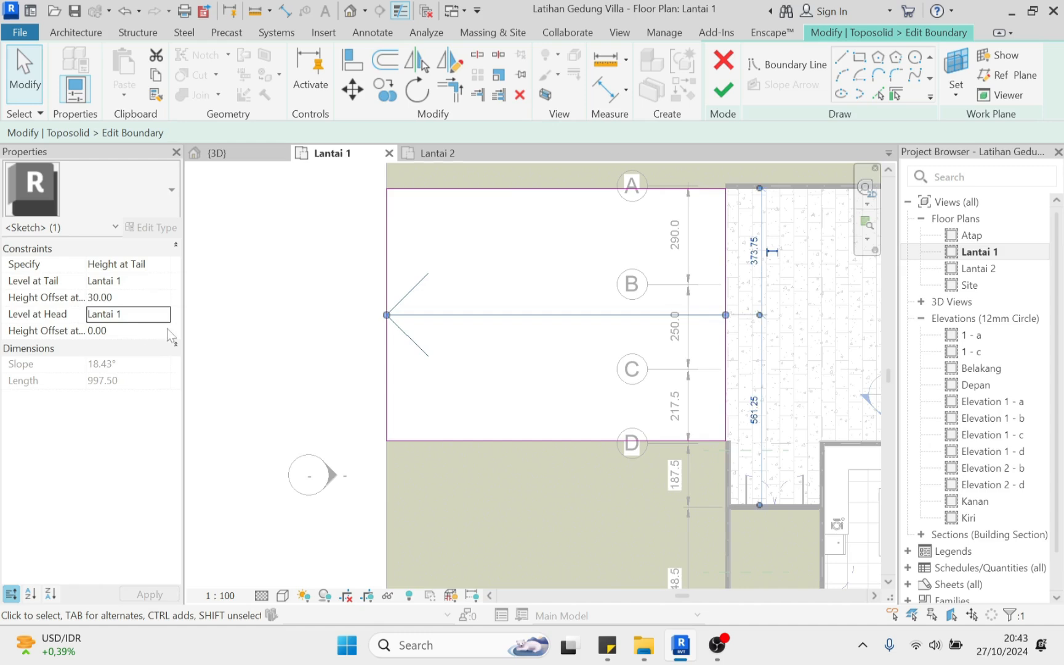
Set the slope arrow's tail height offset to -30 and its head height offset to -20, and finish the road sketch
click(151, 298)
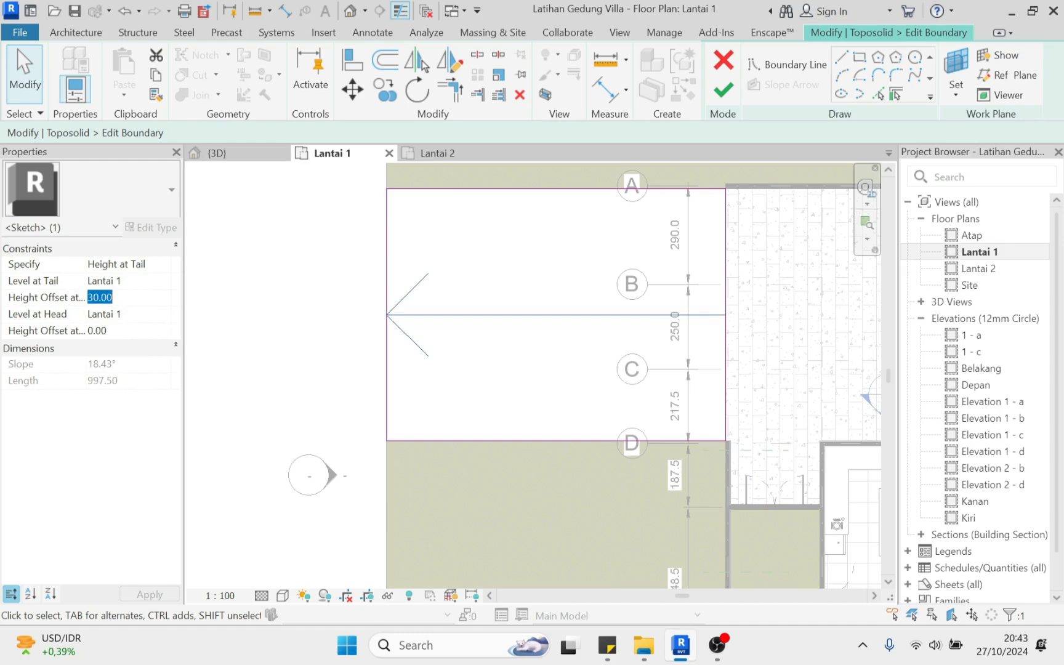
text(-30)
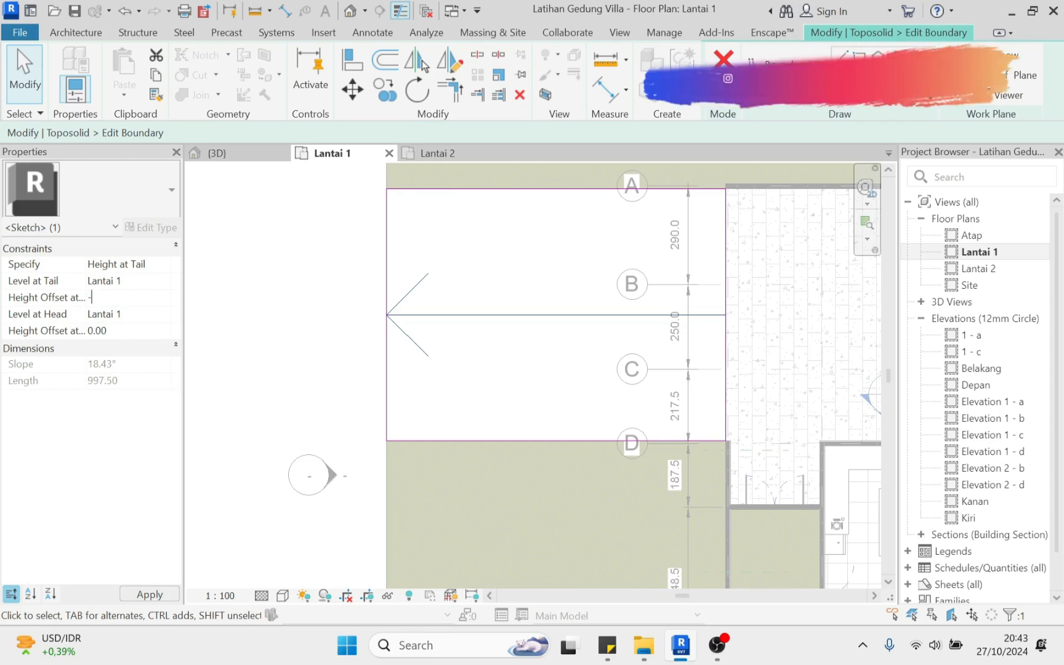
key(Tab)
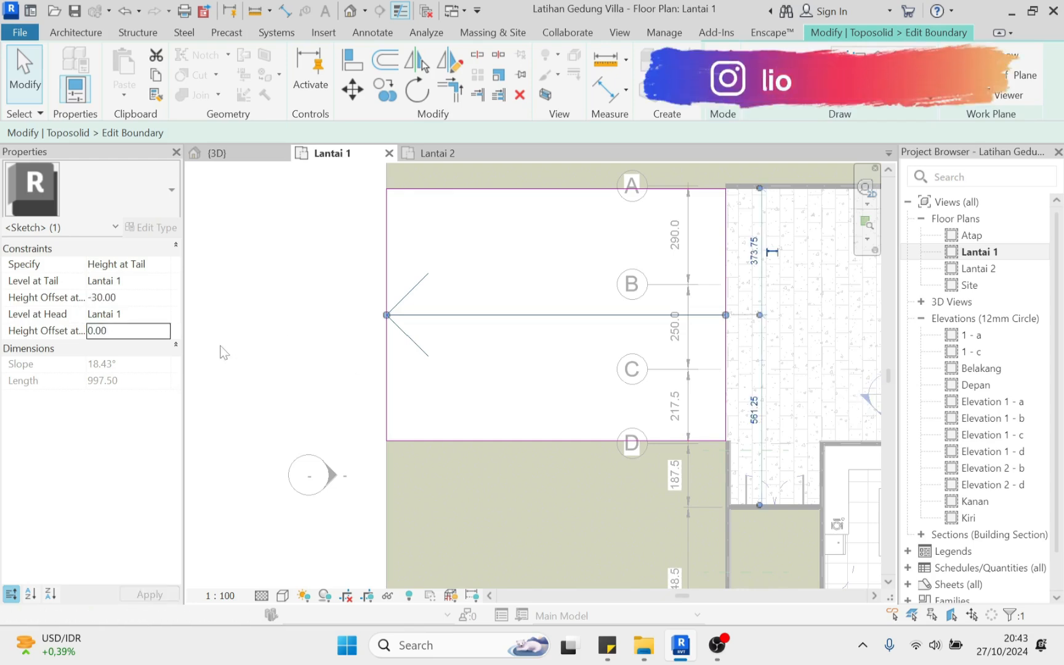
text(-20)
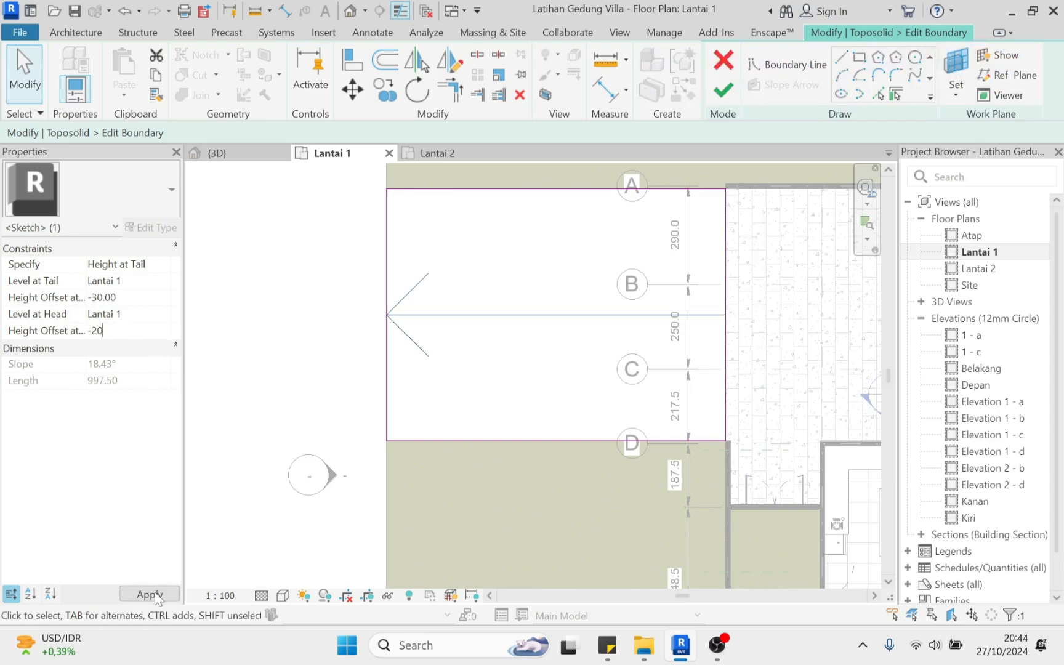
click(151, 594)
click(723, 90)
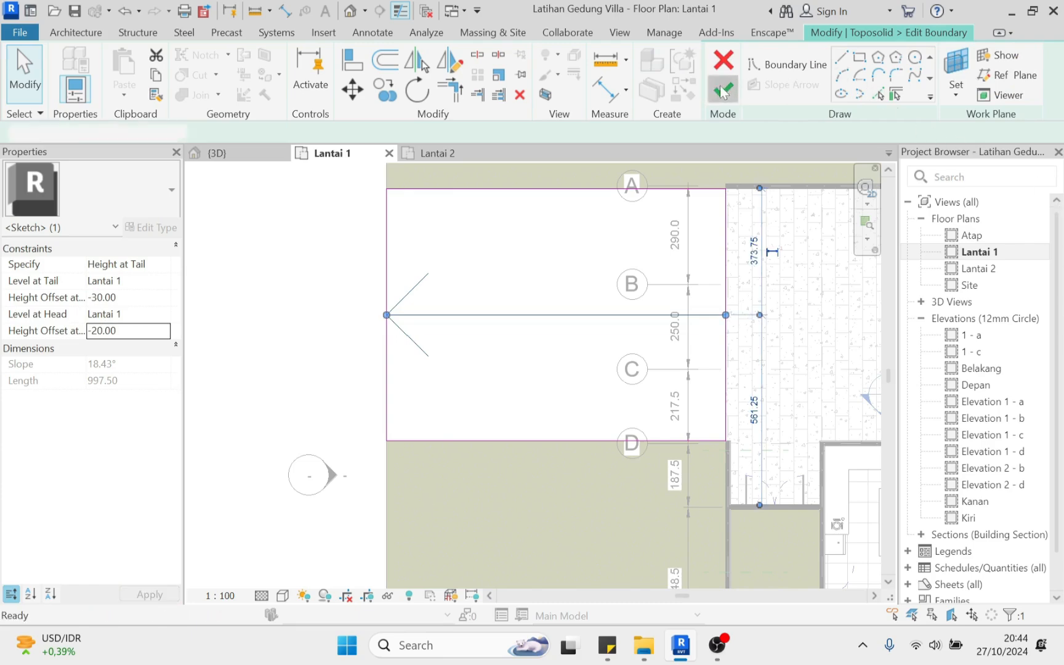
click(327, 302)
Reopen the road sketch in the 3D view, set the slope arrow's head offset to -30, raise its tail offset above that, and finish the sketch
click(349, 11)
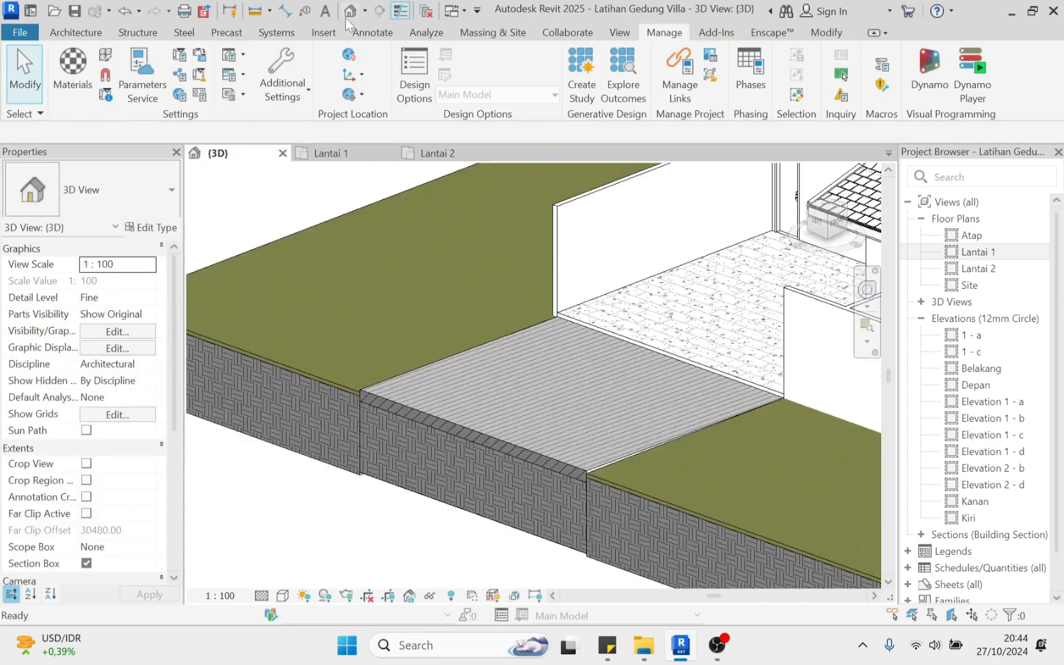
scroll(705, 376, up, 4)
shift+middle_drag(705, 377, 760, 427)
scroll(651, 328, up, 3)
middle_drag(650, 328, 723, 371)
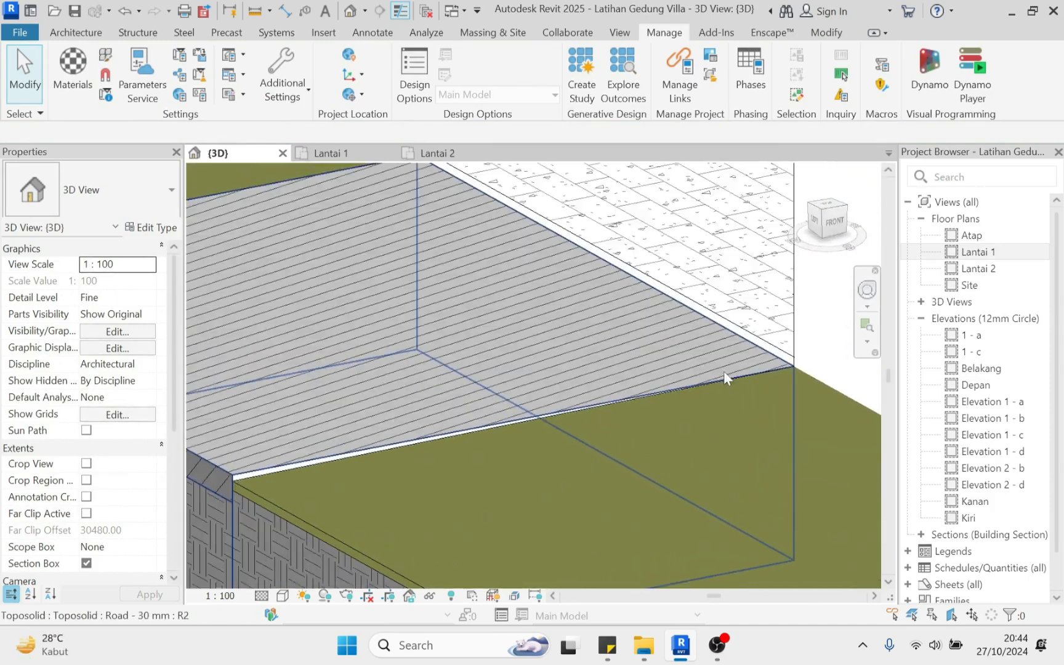
click(532, 352)
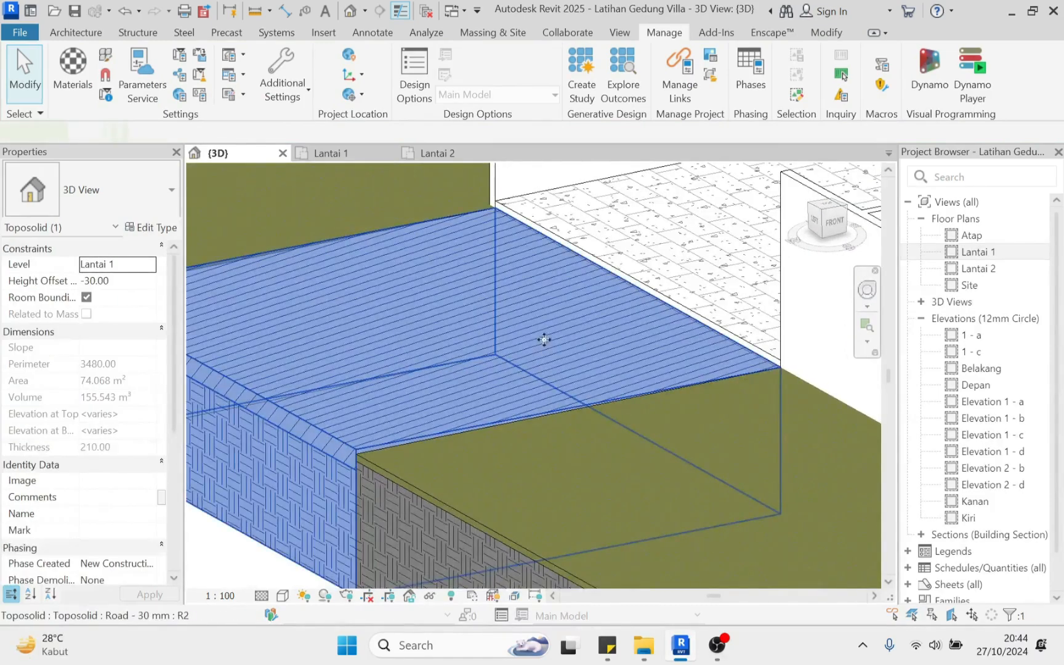
click(724, 83)
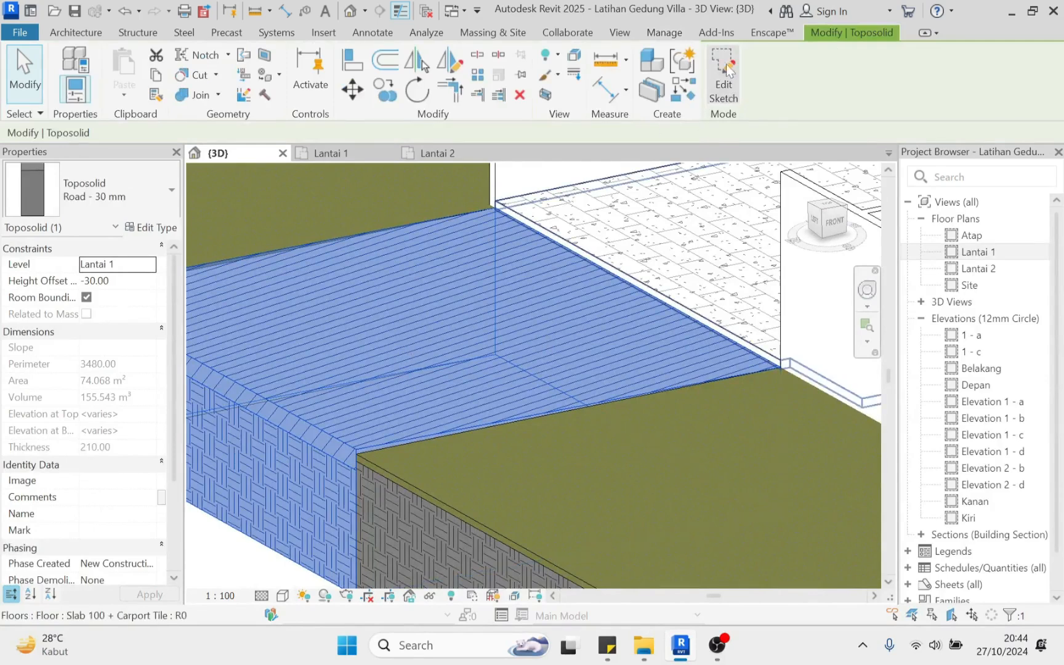
click(549, 286)
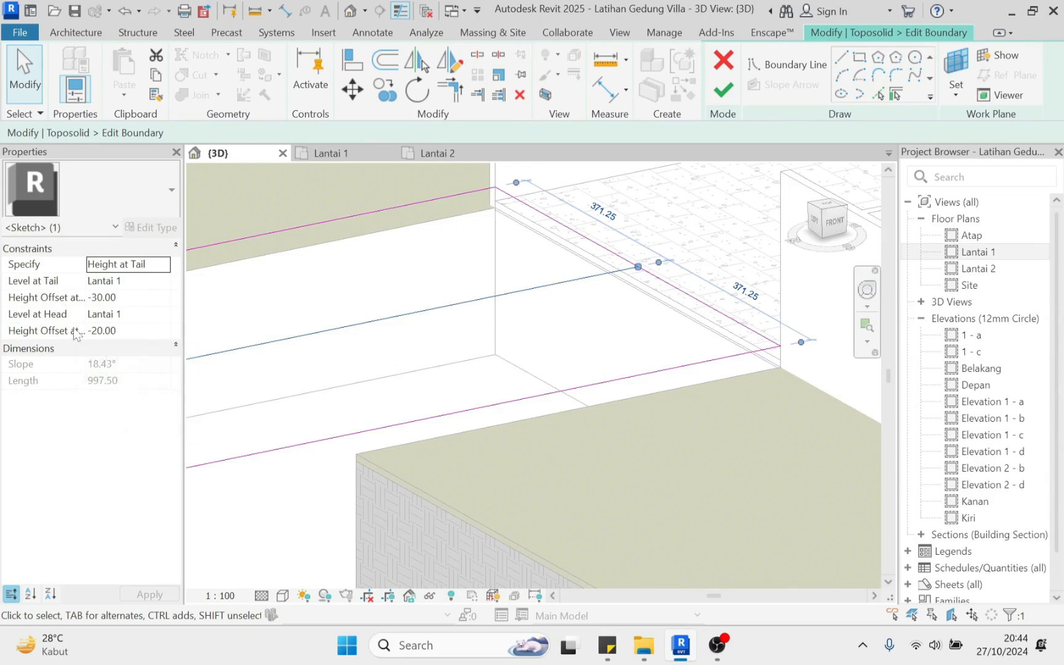
click(126, 331)
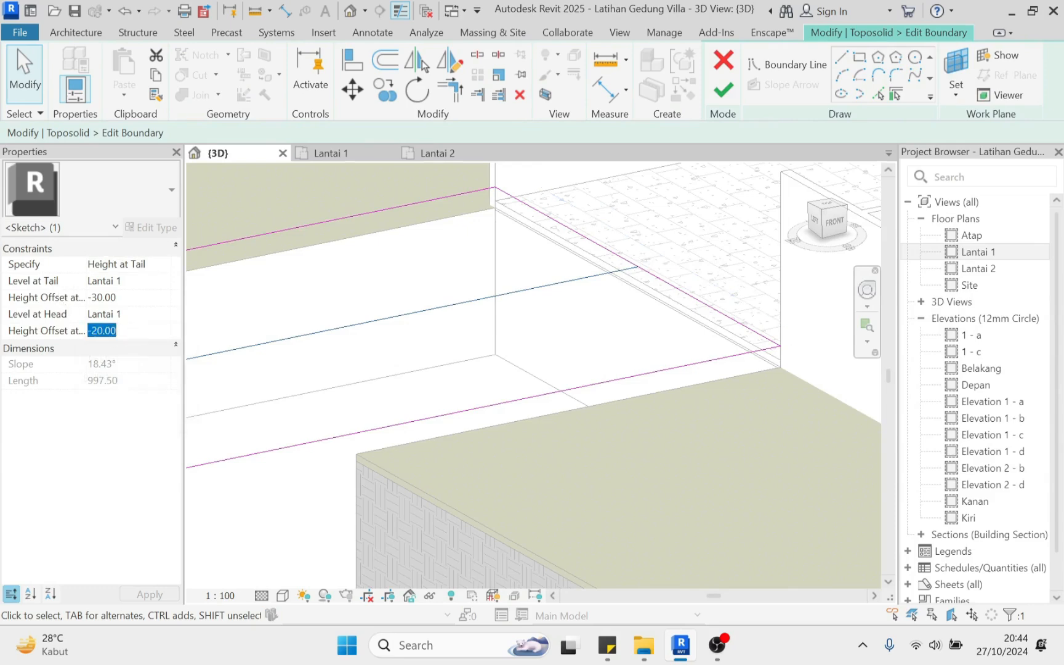
text(-30)
click(91, 297)
click(91, 297)
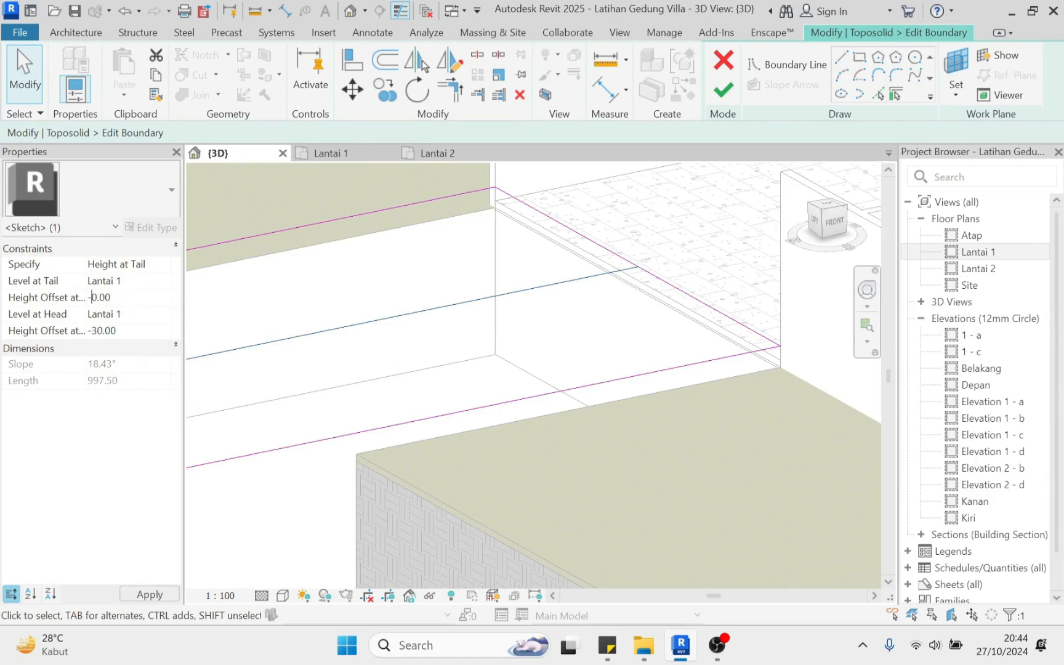
click(150, 594)
click(723, 91)
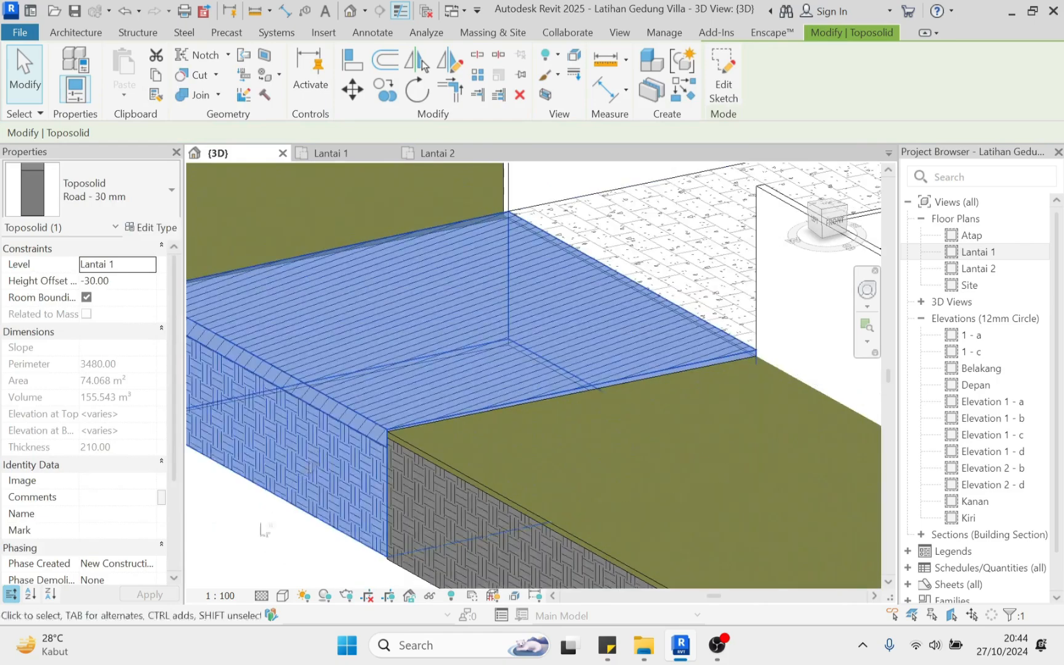
key(Escape)
shift+middle_drag(369, 443, 755, 434)
Turn on the display of hidden elements in the Lantai 1 floor plan
scroll(621, 338, down, 5)
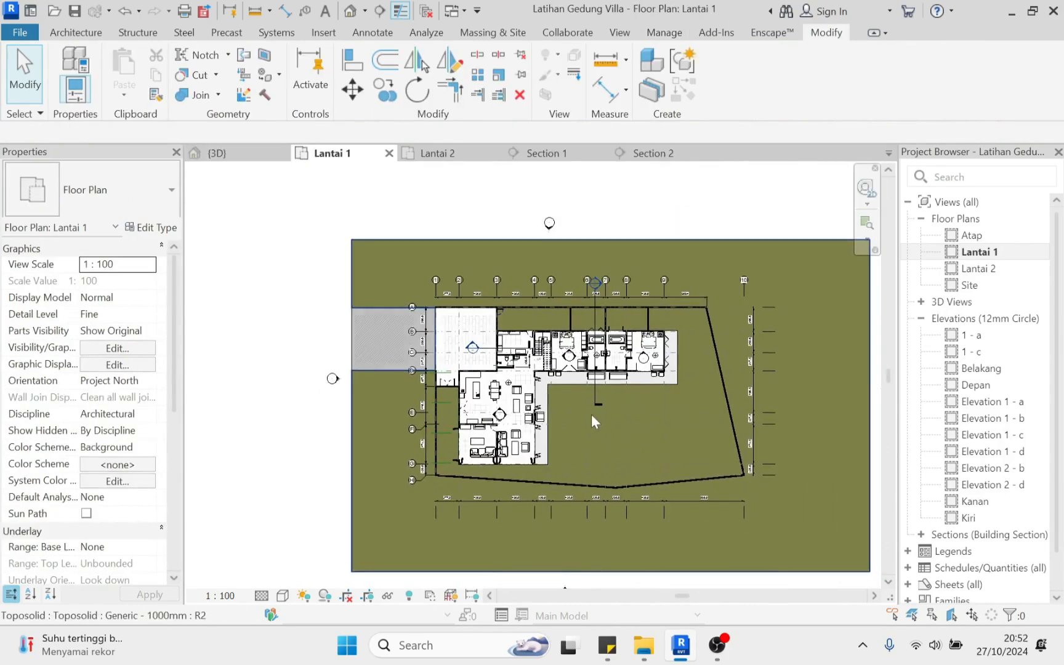
scroll(591, 413, up, 2)
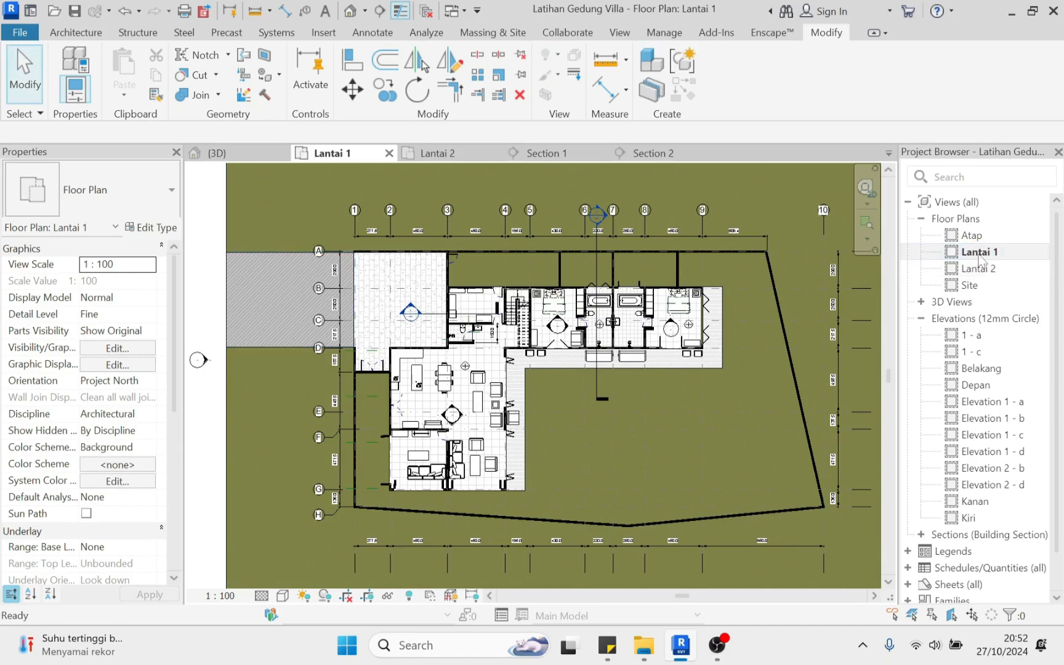
middle_click(573, 441)
middle_click(574, 440)
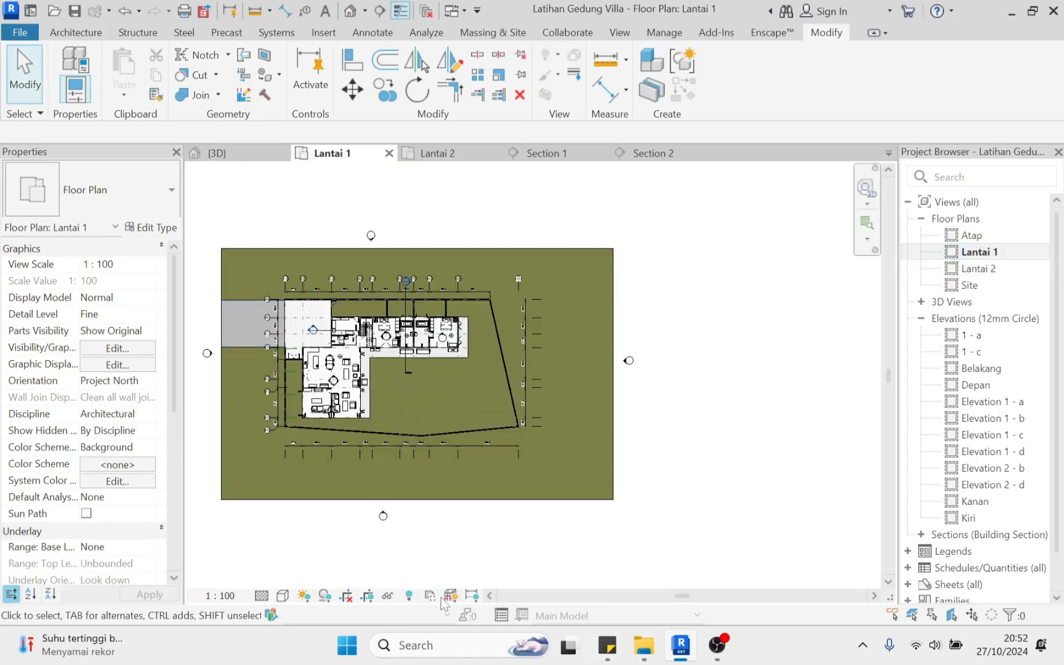
click(409, 595)
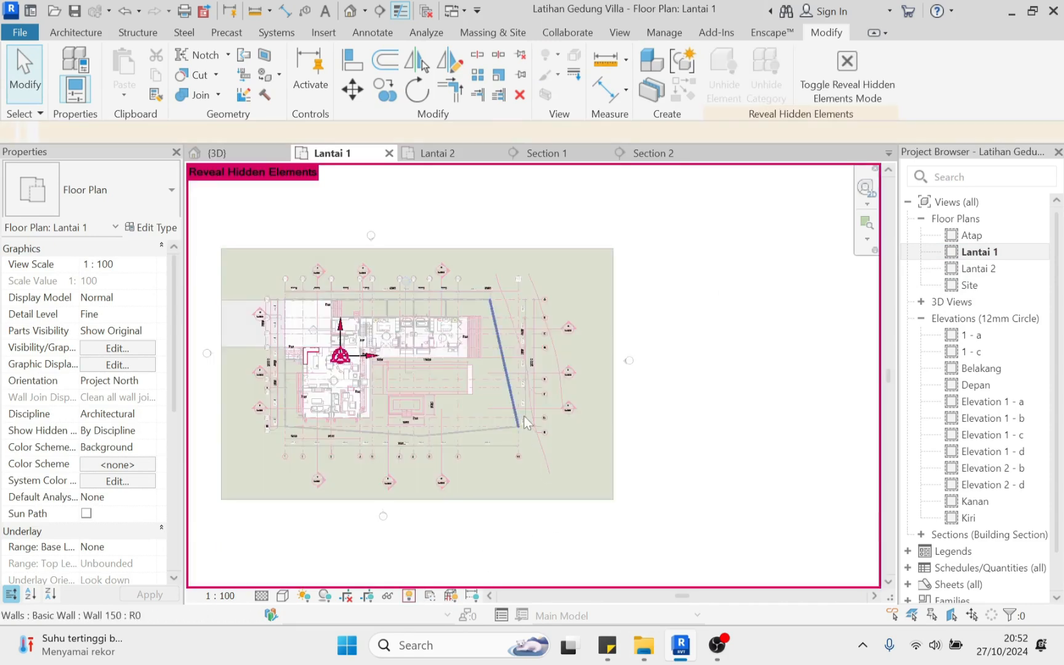
Unhide the imported Bali Villas - Level +0-00.dwg drawing in the Lantai 1 plan and leave the hidden-elements display
scroll(548, 402, up, 5)
middle_drag(676, 356, 726, 456)
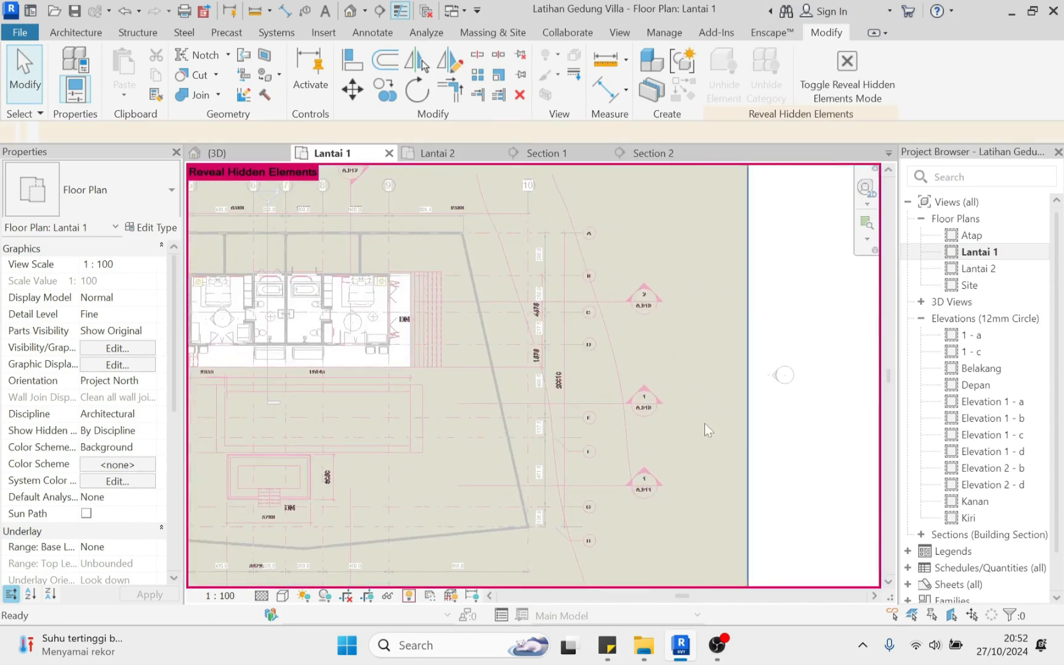
click(625, 426)
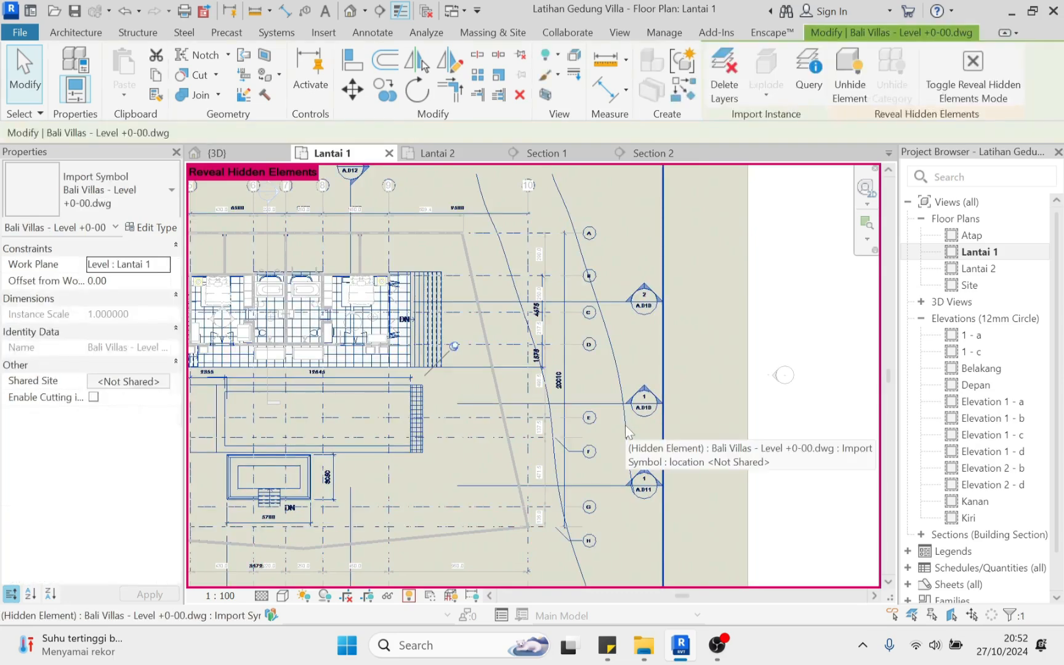
right_click(625, 425)
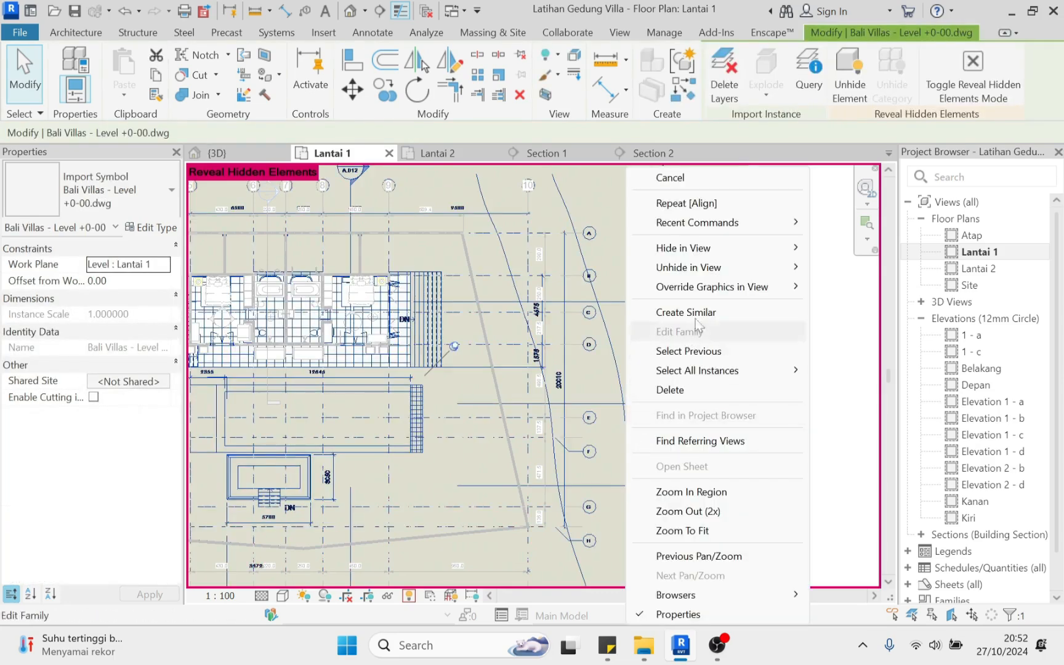
mouse_move(777, 276)
click(857, 268)
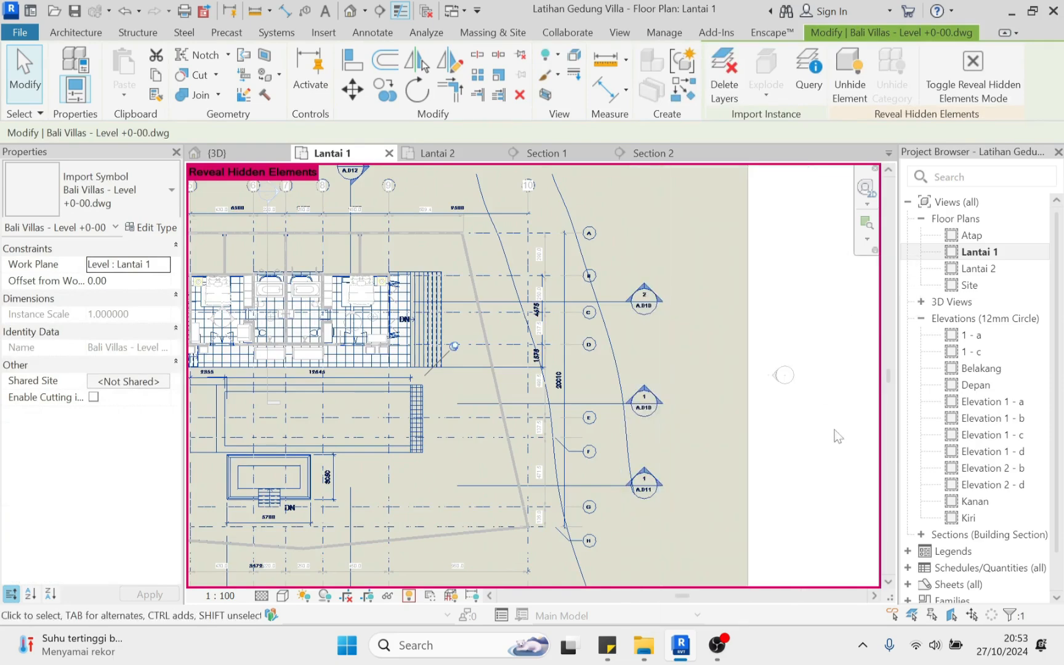
scroll(810, 485, down, 3)
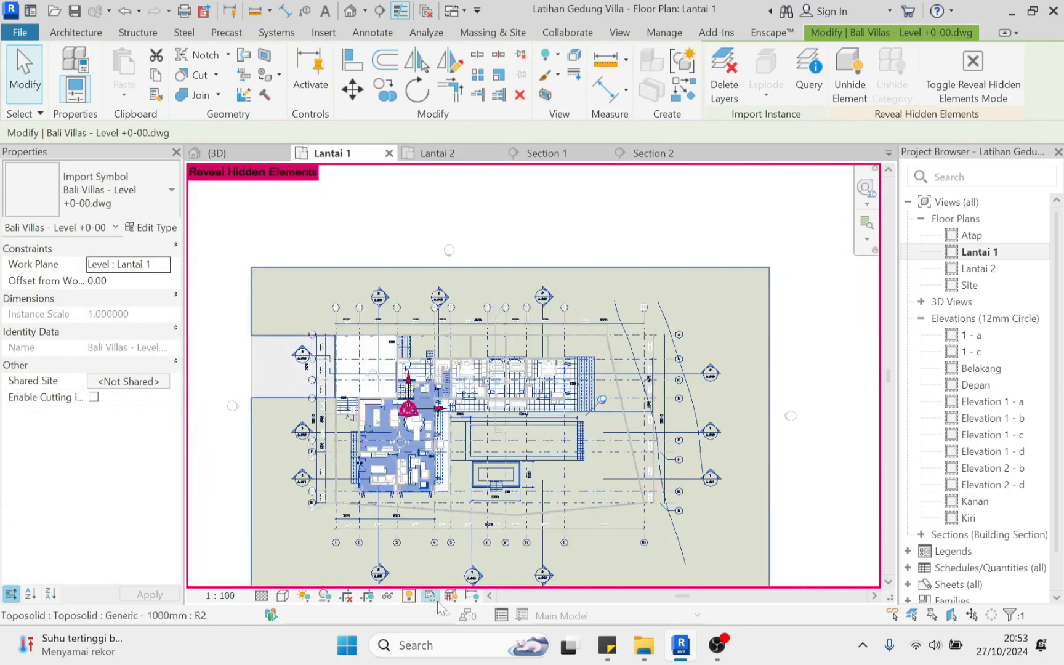
click(411, 597)
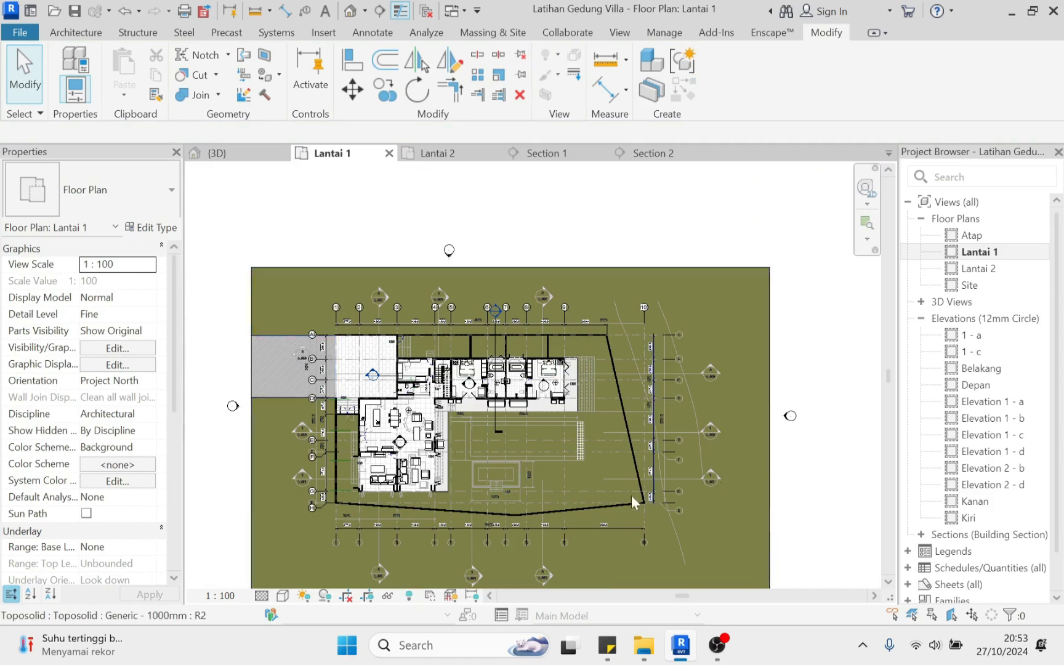
scroll(493, 468, up, 3)
scroll(490, 463, up, 2)
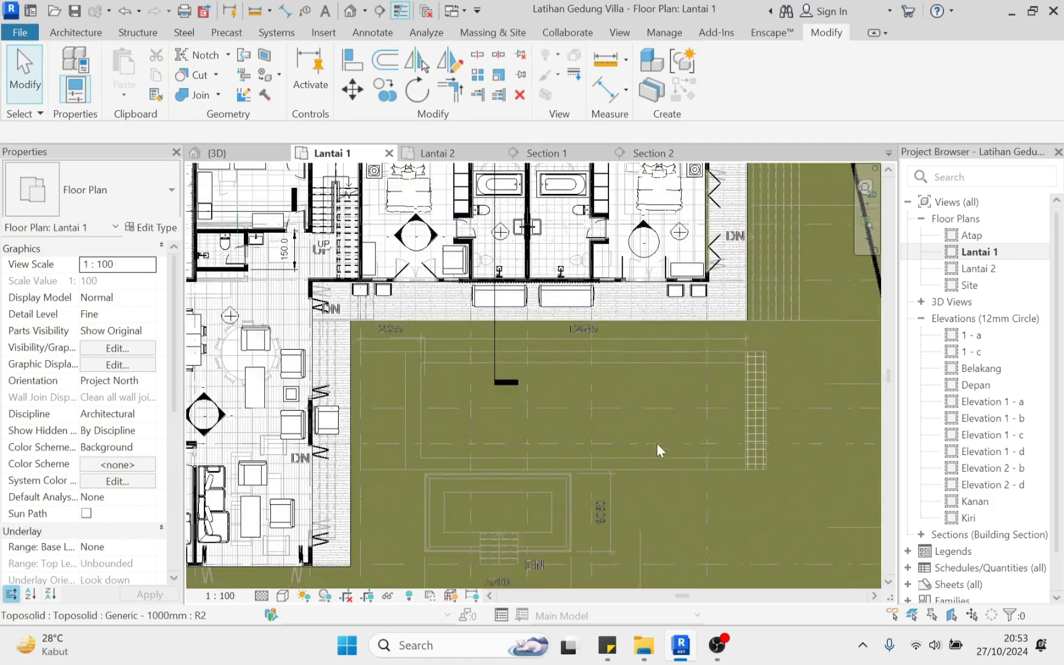
Start splitting the large site toposolid in the Lantai 1 plan, using a rectangular split sketch
scroll(658, 453, down, 3)
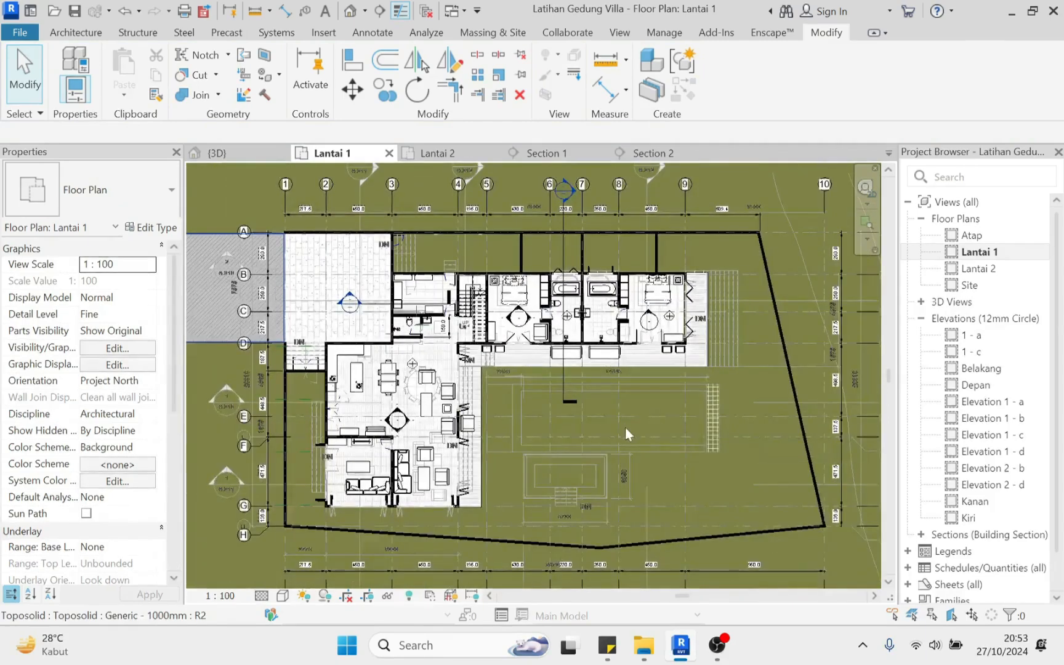
scroll(532, 399, down, 5)
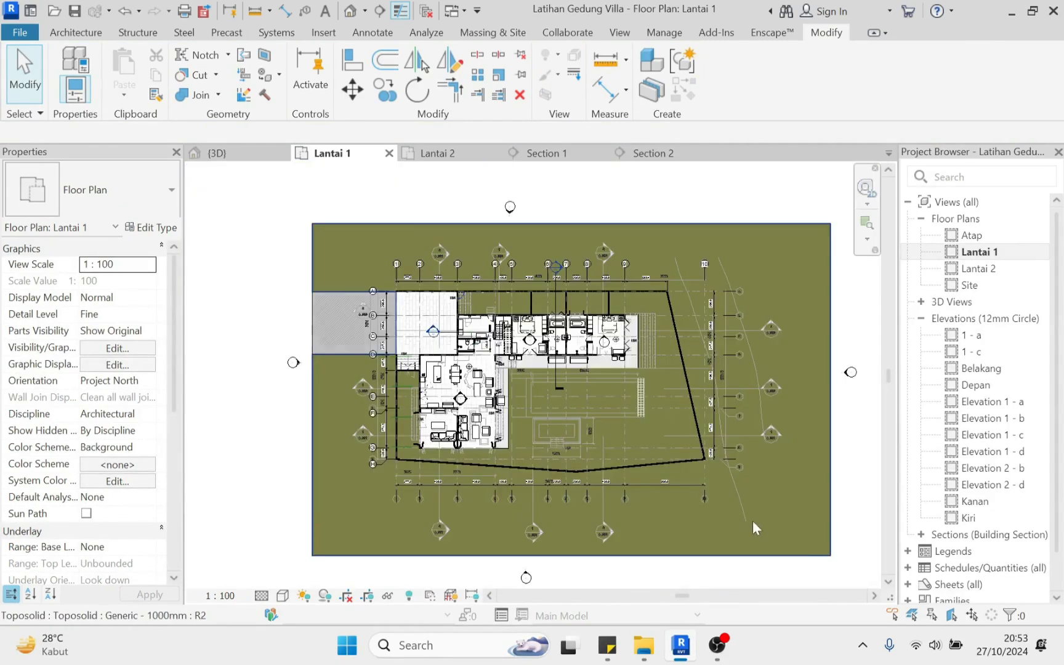
click(790, 561)
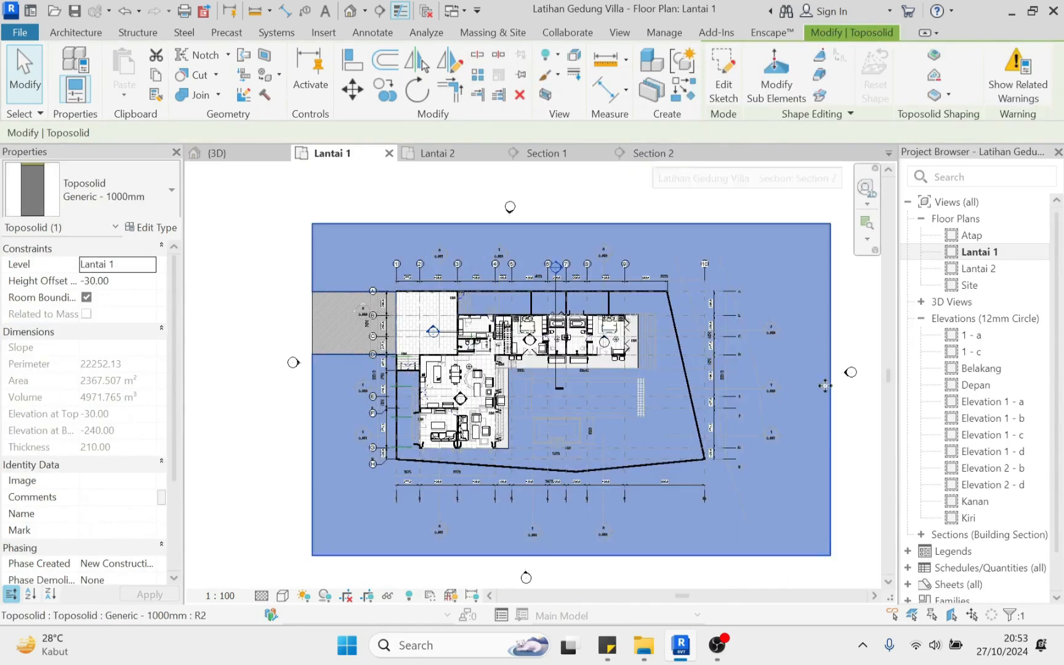
click(861, 461)
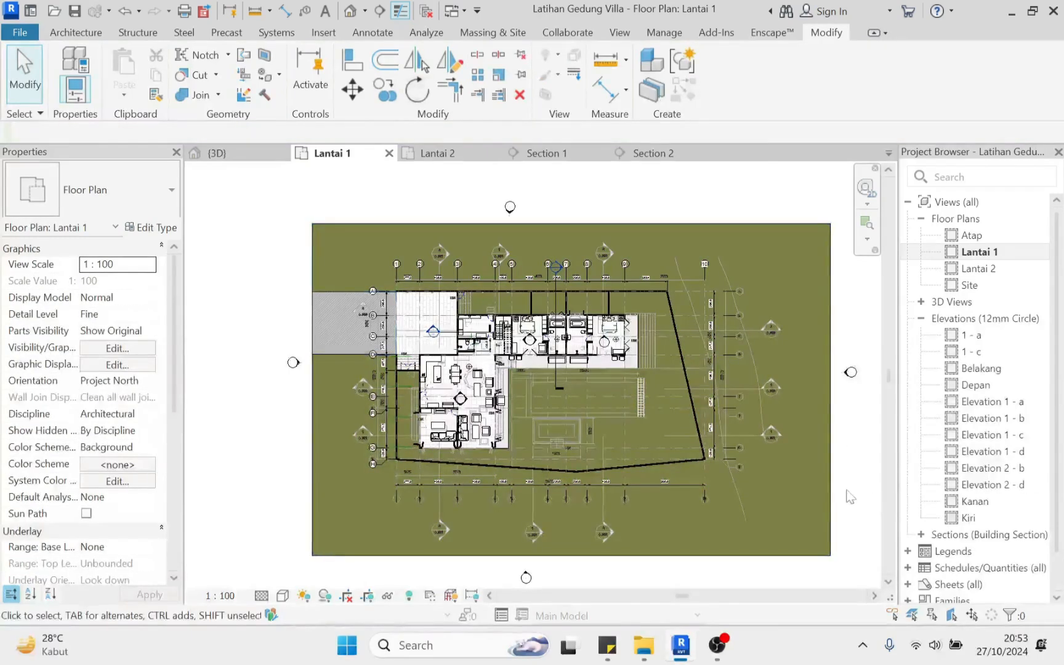
click(831, 478)
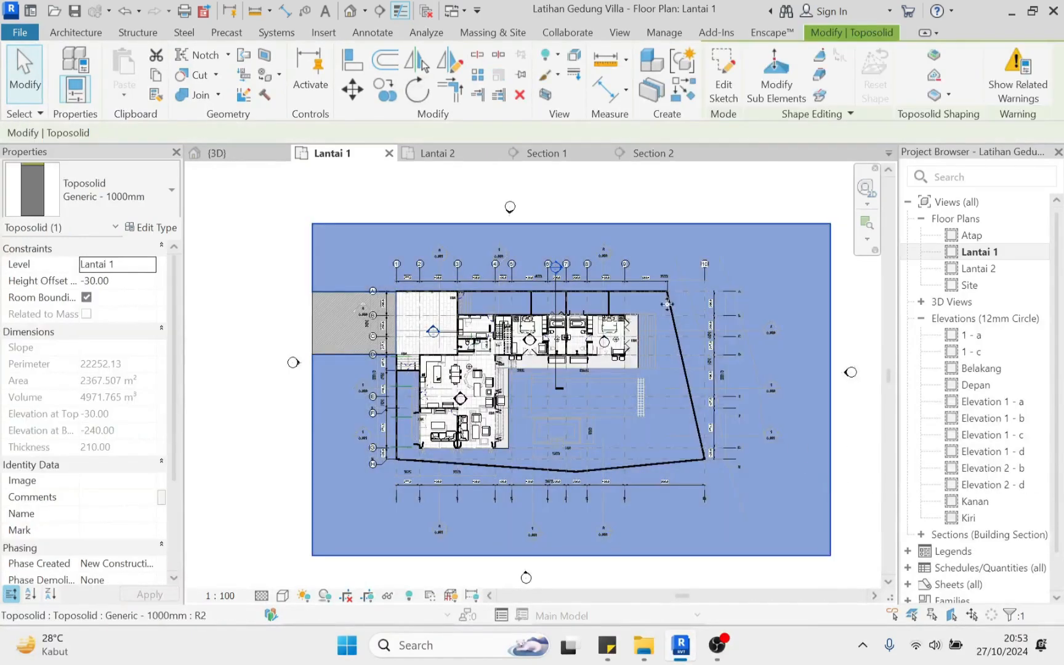
click(482, 57)
click(830, 487)
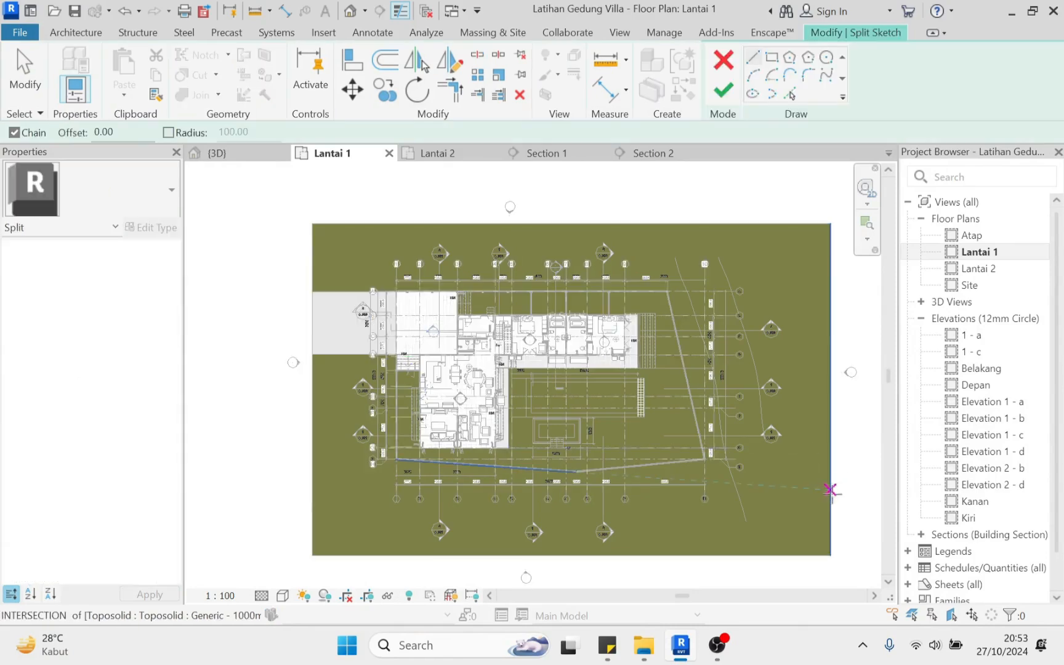
scroll(520, 419, up, 6)
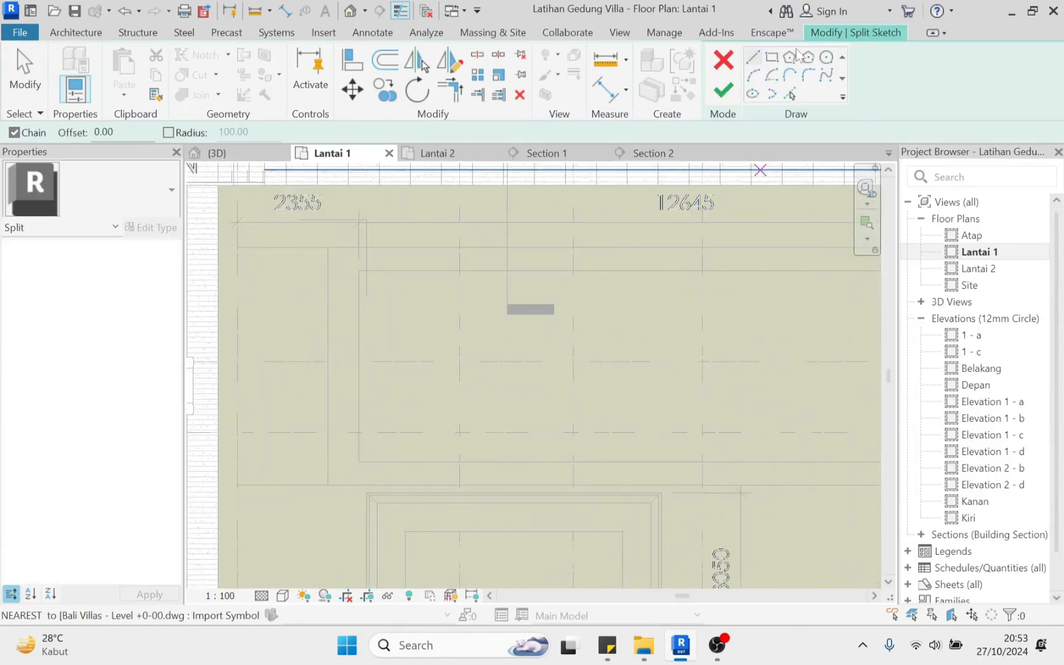
click(772, 58)
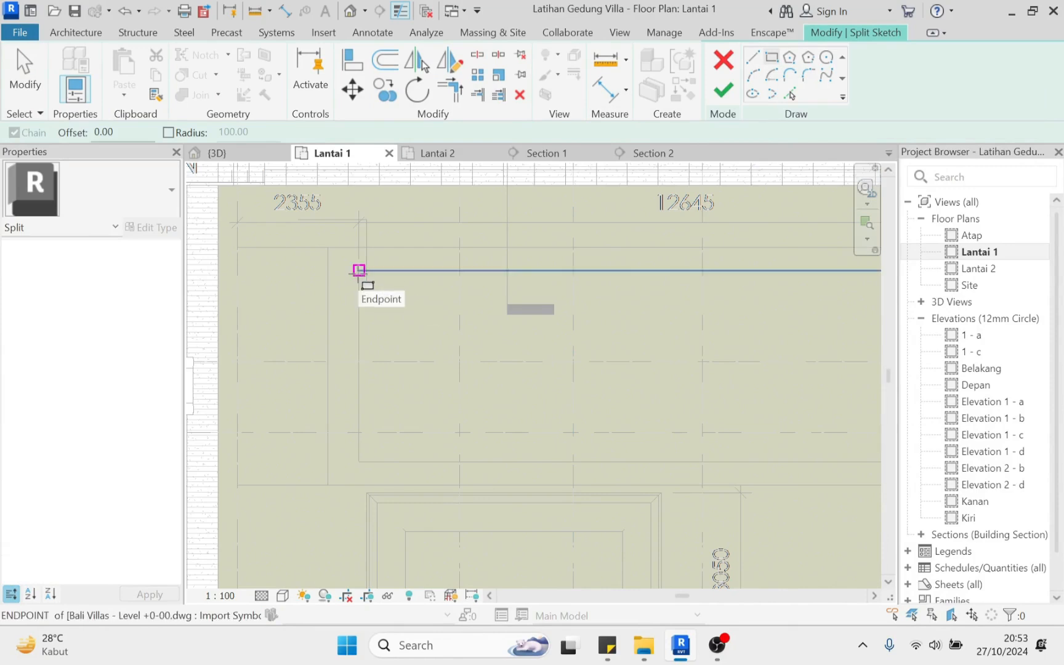
Sketch the split rectangle around the DWG's inner pool outline with a 20 outward offset, about 1304.5 by 410, and finish the split
scroll(513, 363, down, 2)
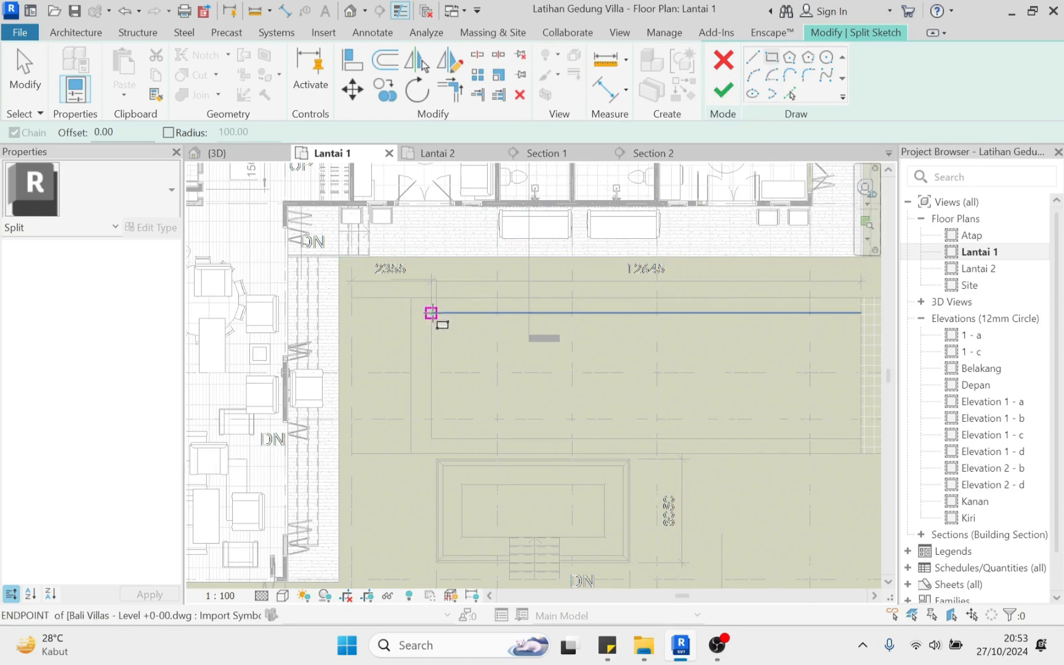
middle_drag(814, 439, 720, 447)
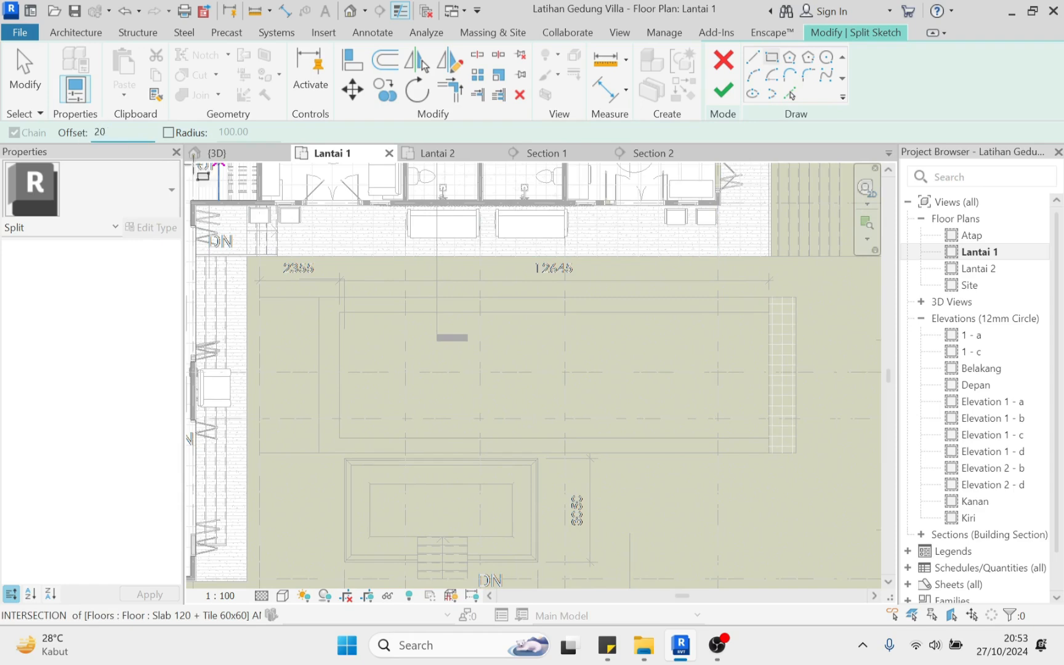
click(333, 306)
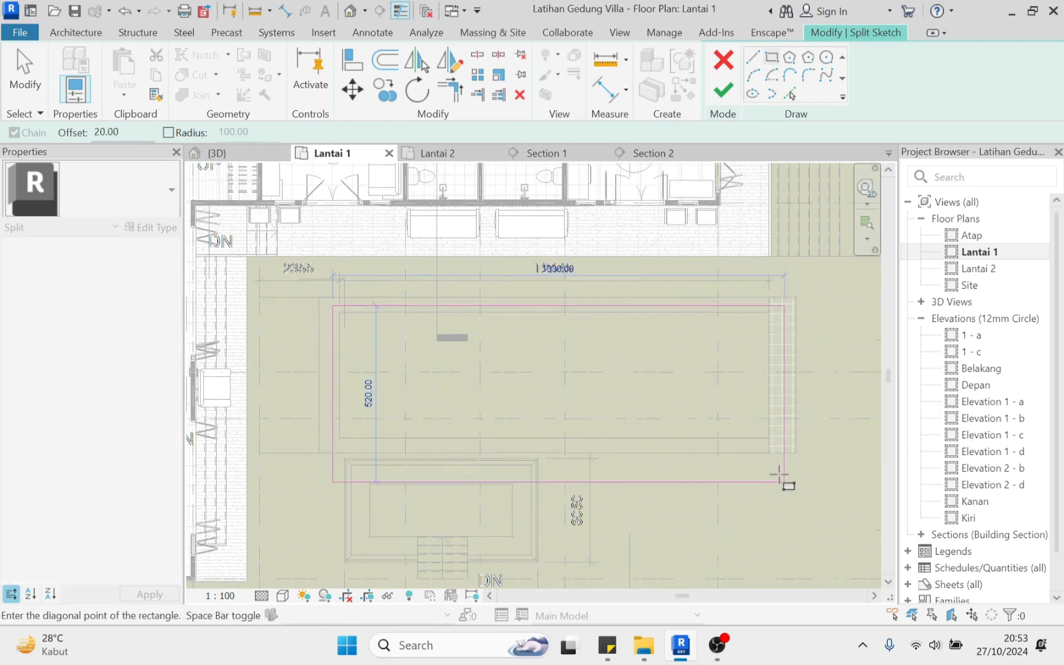
scroll(778, 474, up, 5)
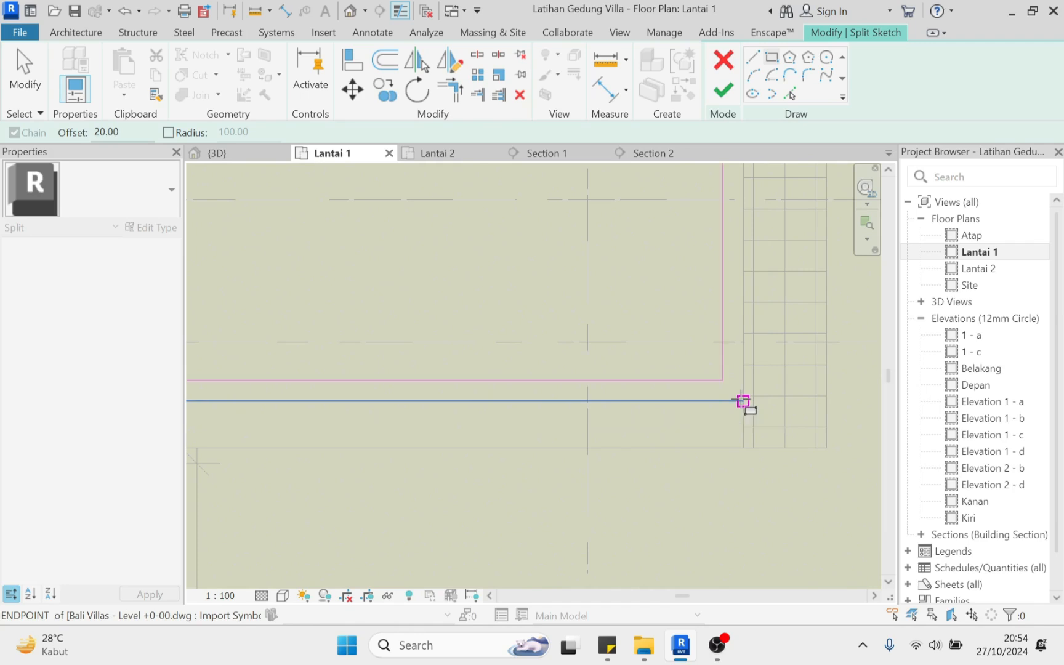
click(743, 402)
scroll(746, 407, down, 4)
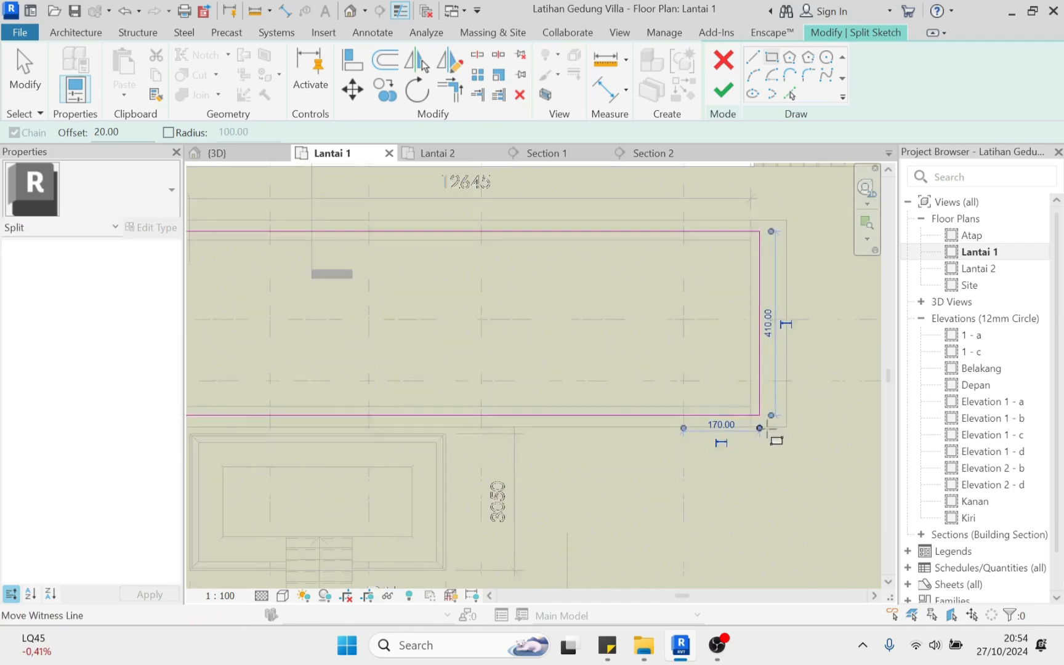
click(726, 95)
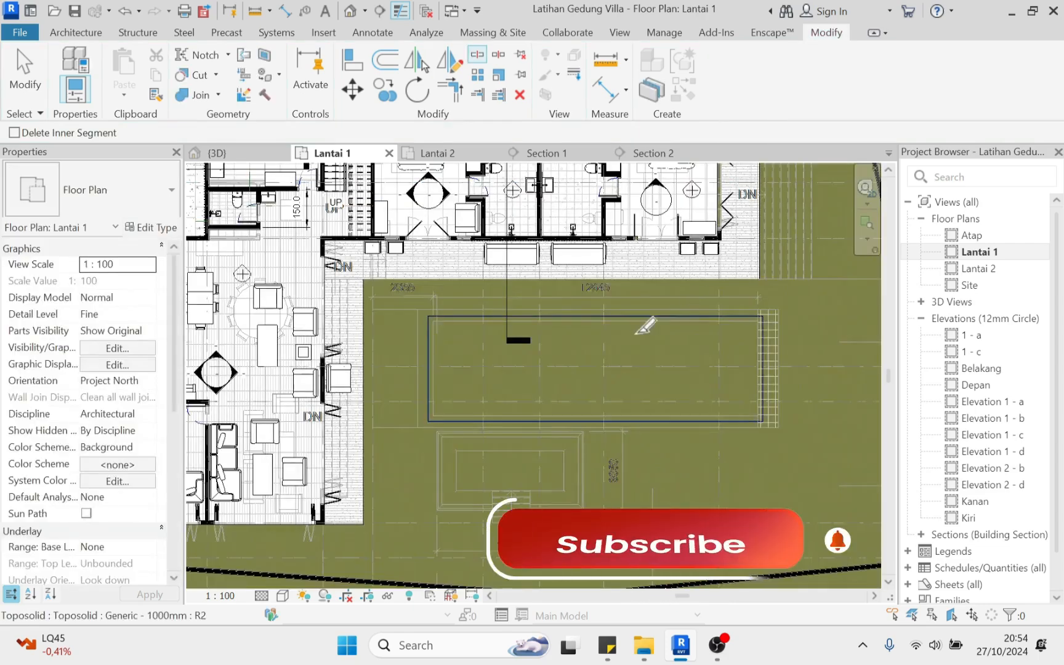
Hide the imported Bali Villas - Level +0-00.dwg element in the Lantai 1 plan
scroll(507, 342, down, 2)
click(508, 342)
right_click(690, 504)
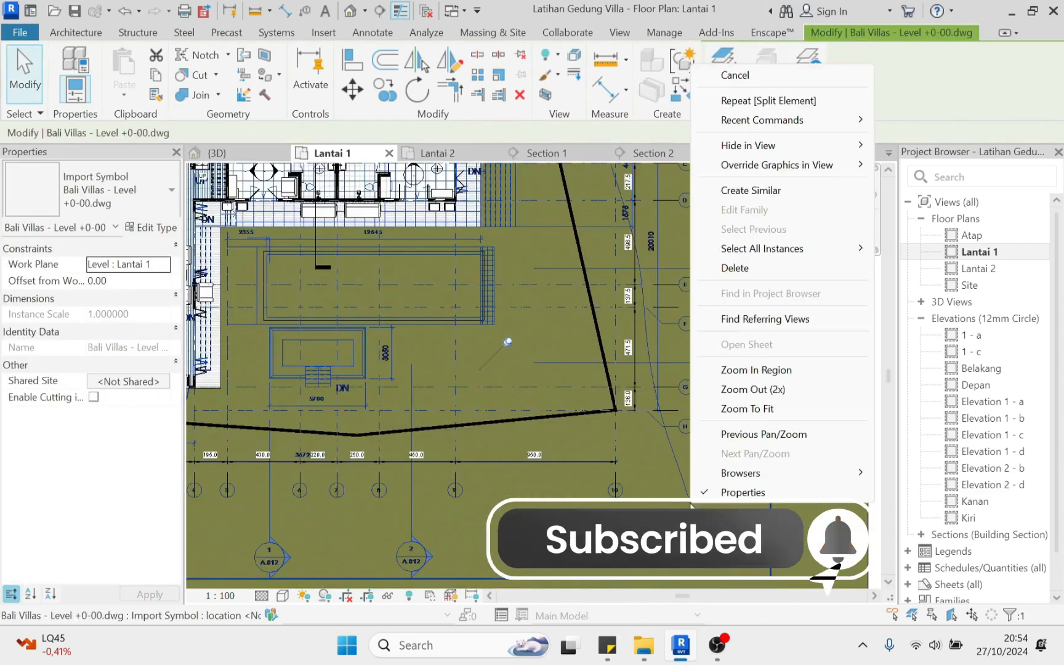
mouse_move(789, 146)
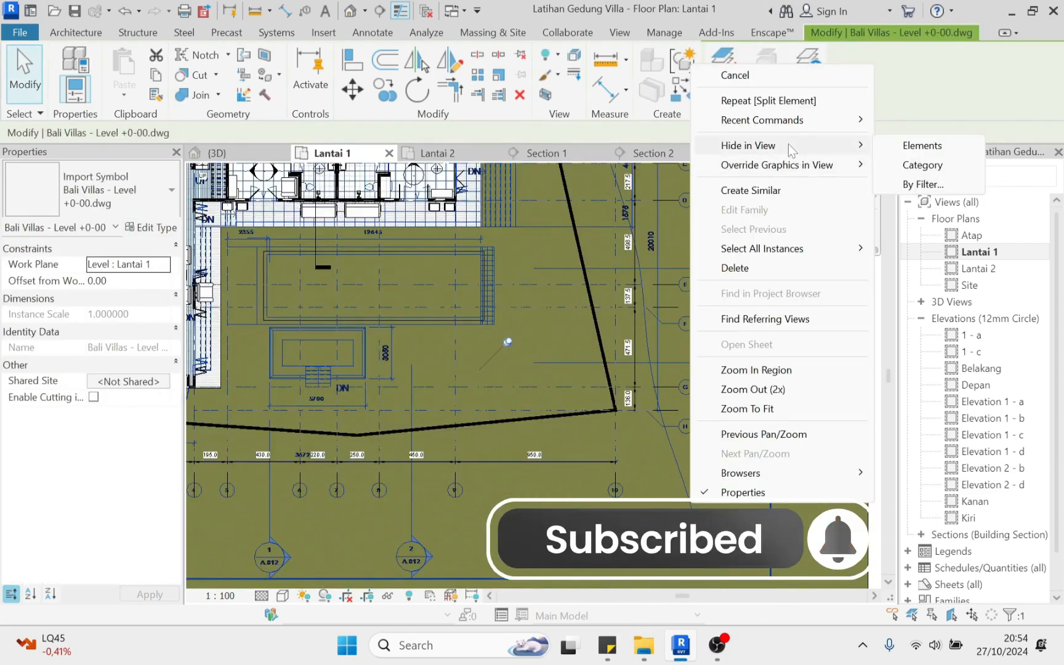
click(921, 146)
Select the pool-area toposolid and the surrounding site toposolid in turn to check that they are separate pieces
click(528, 323)
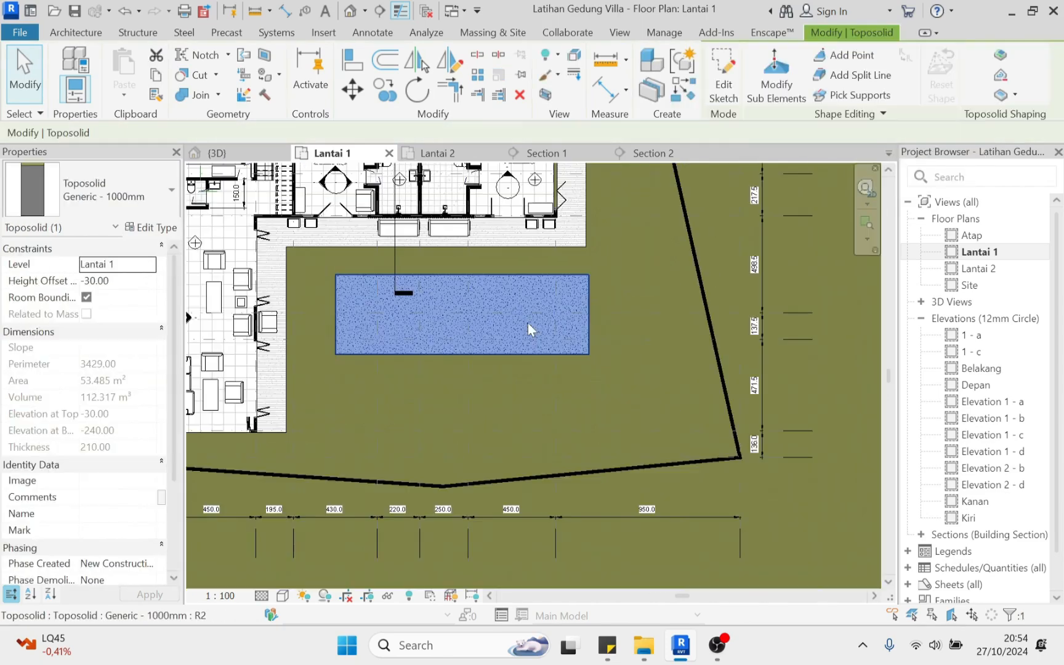
click(801, 495)
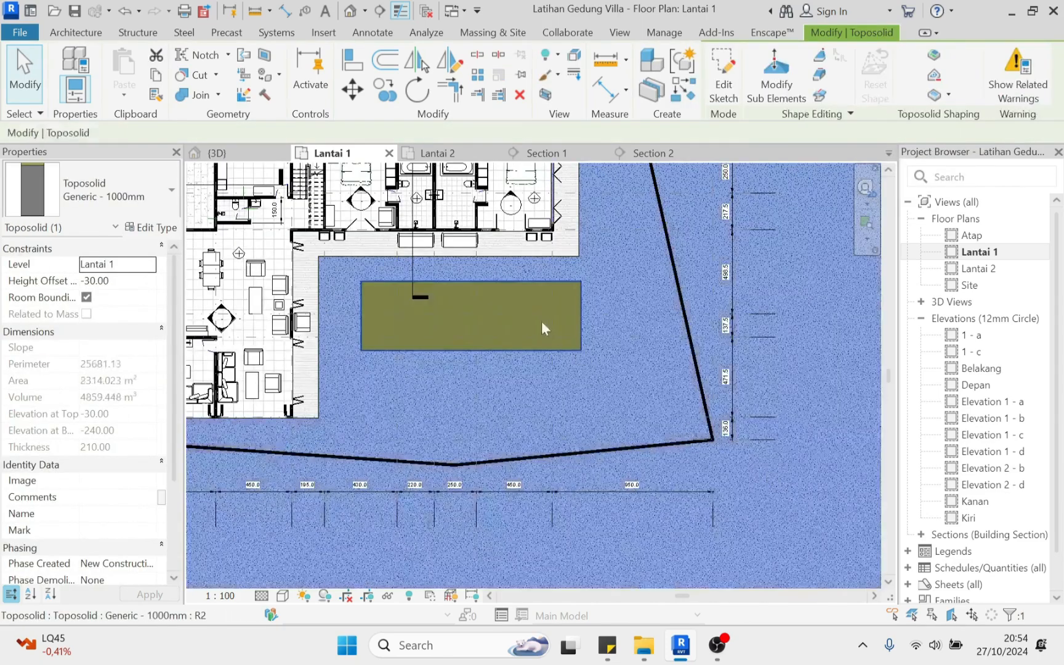
click(534, 311)
click(452, 391)
click(511, 337)
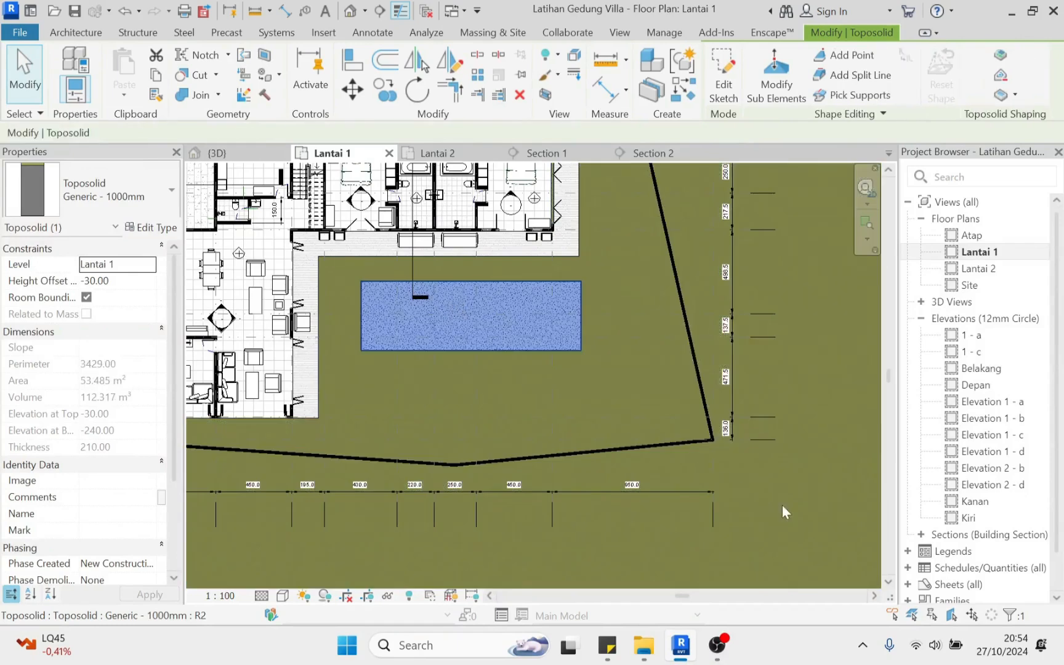
click(782, 511)
click(507, 314)
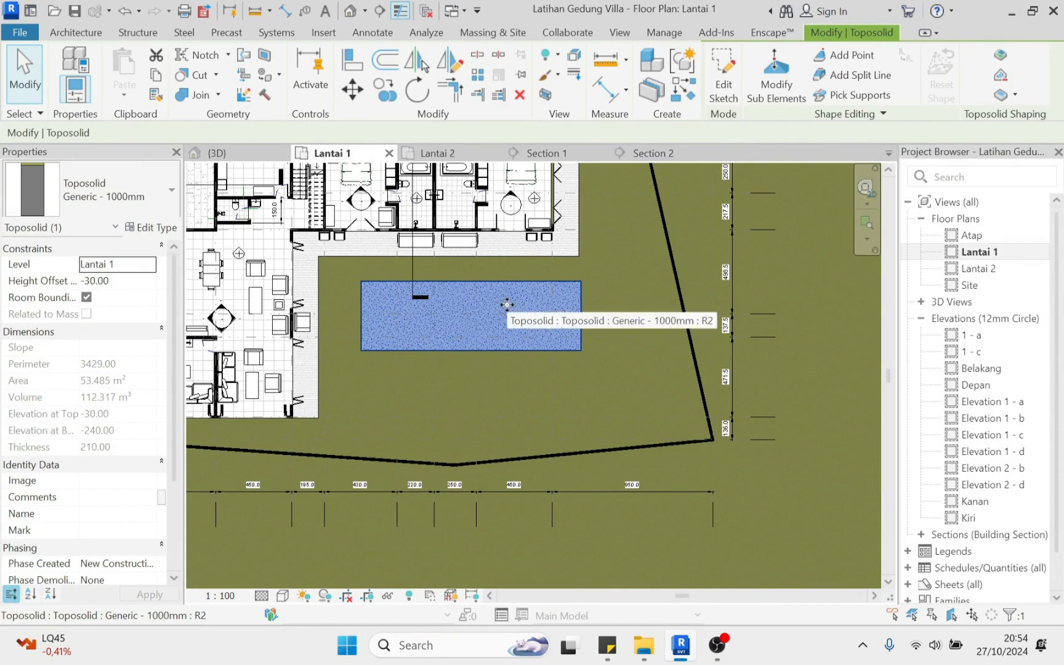
Draw a building section horizontally across the whole site, through the villa's living area and the pool rectangle
scroll(506, 304, down, 3)
middle_drag(186, 279, 316, 300)
click(316, 300)
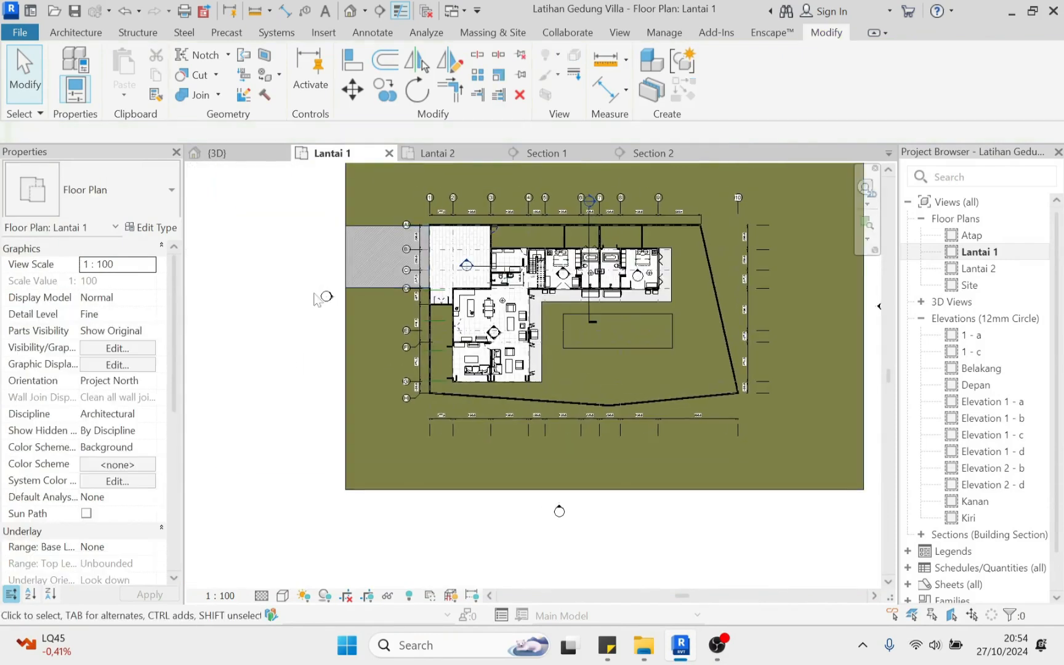
click(380, 11)
click(257, 330)
middle_drag(727, 329, 523, 338)
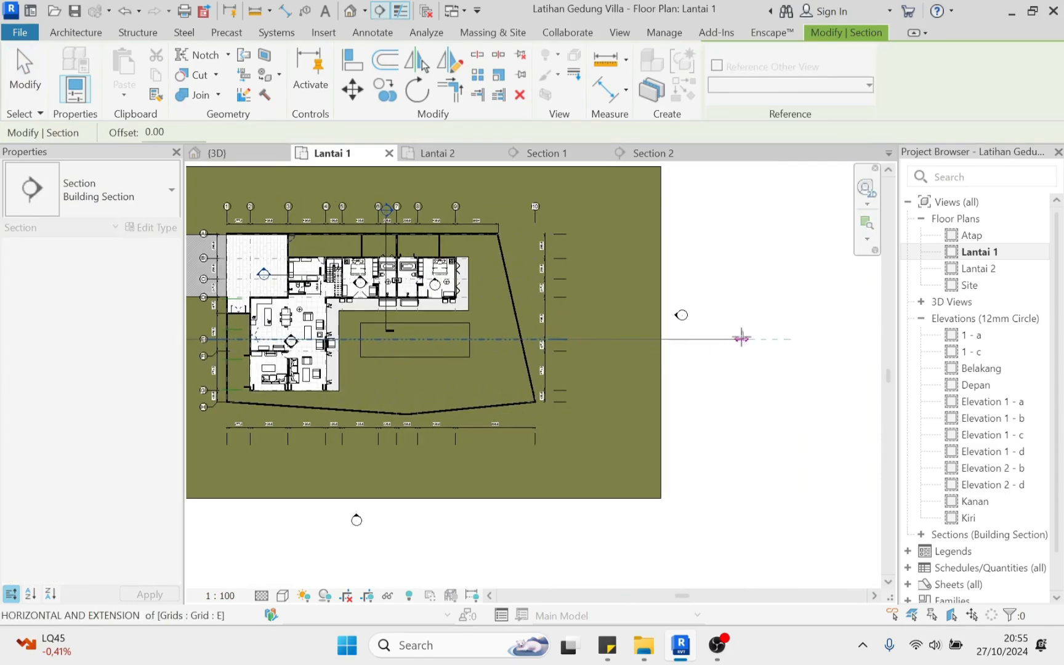
click(742, 339)
key(Escape)
Open the new section's view and examine the split toposolid beneath the villa at the pool area
scroll(246, 338, up, 3)
click(241, 340)
key(Escape)
scroll(259, 388, up, 3)
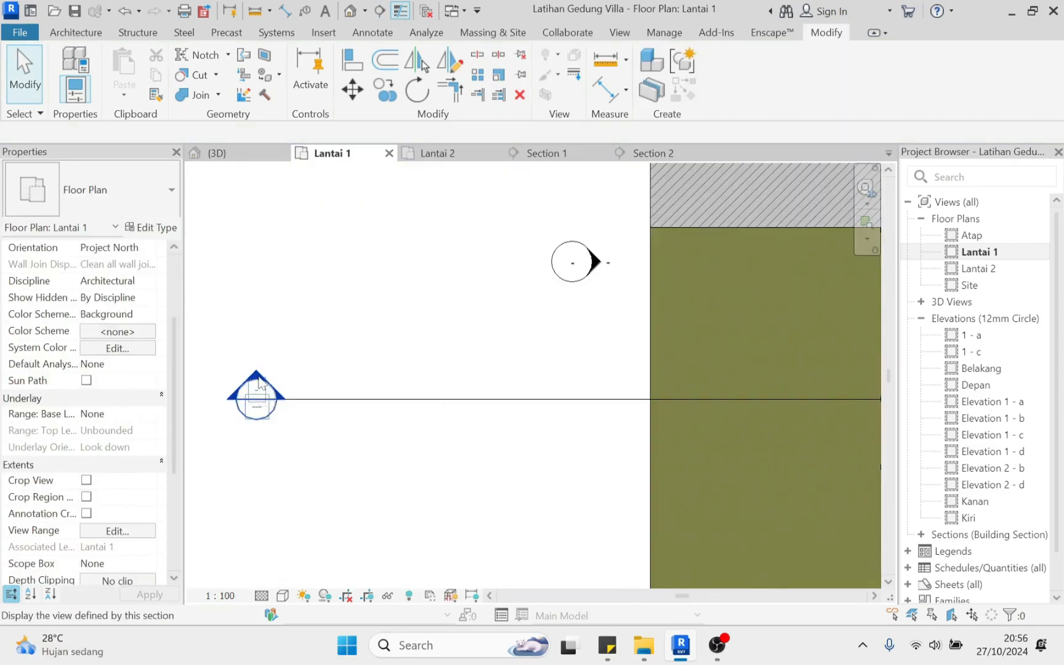
double_click(258, 383)
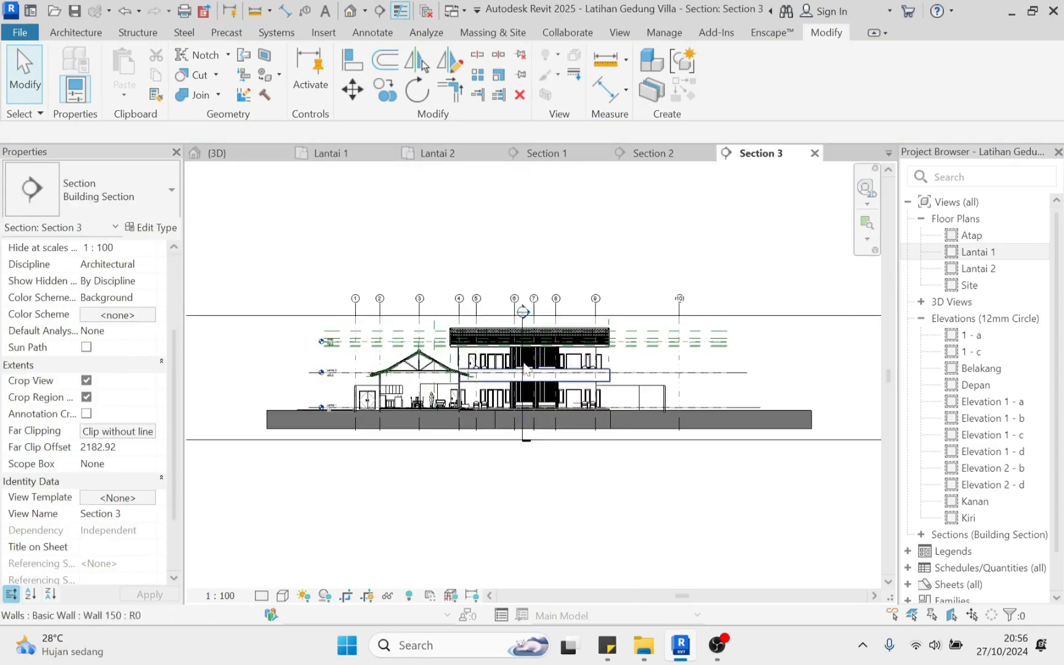
scroll(408, 380, up, 3)
scroll(580, 416, up, 2)
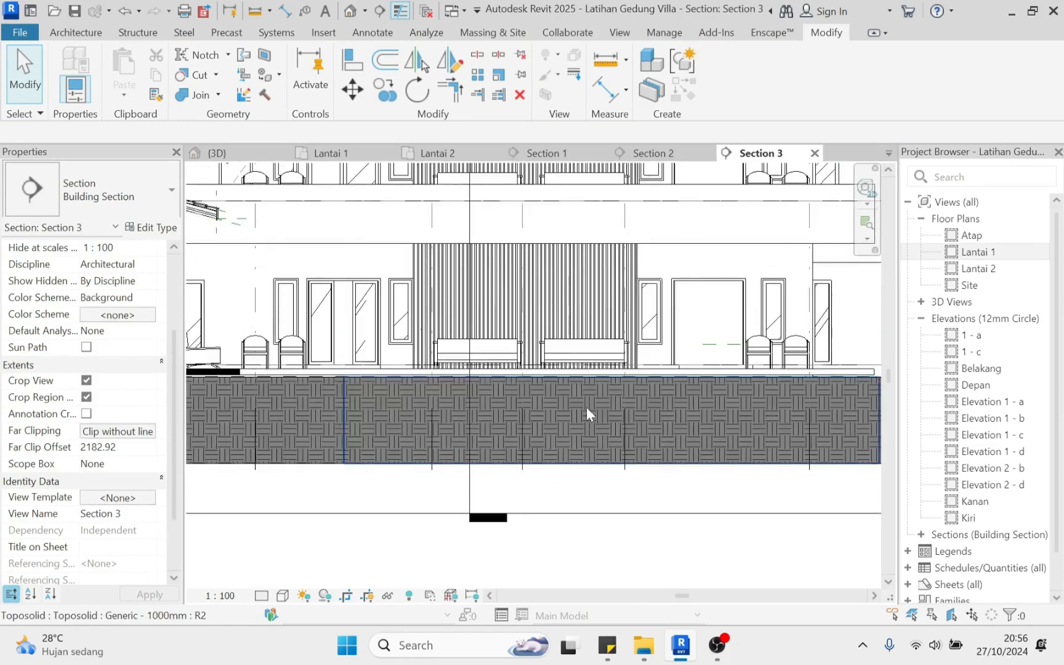
scroll(368, 401, down, 5)
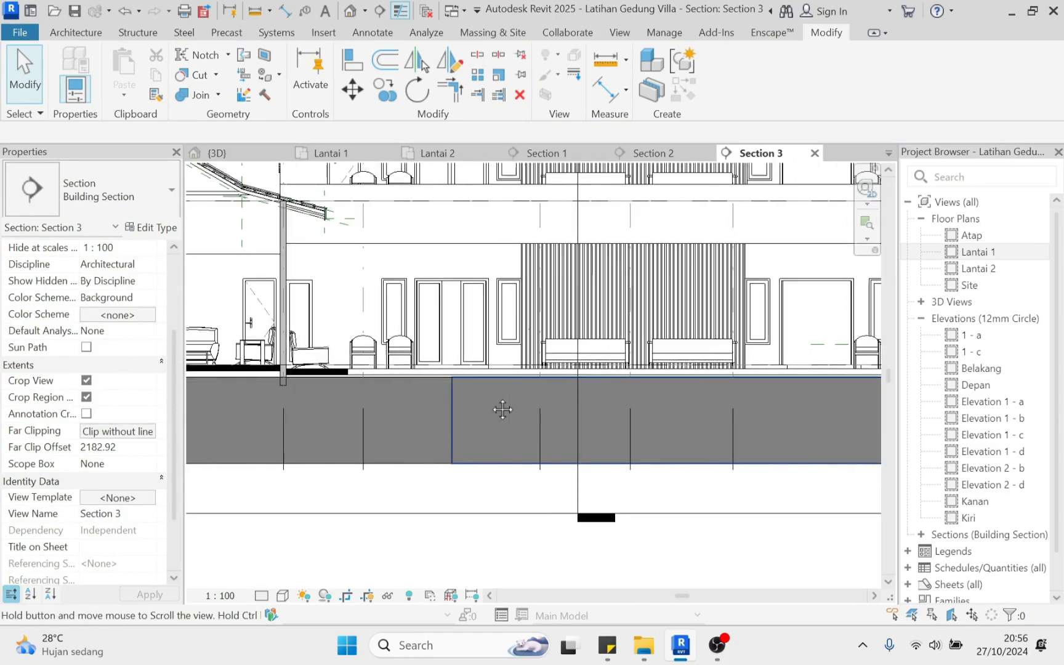
scroll(478, 419, up, 4)
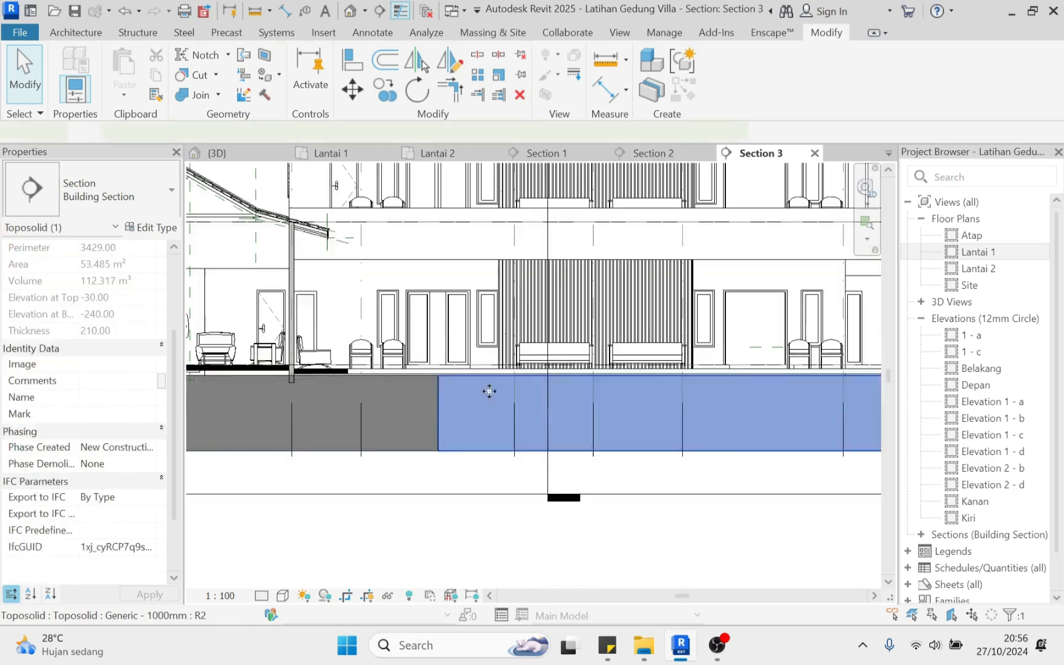
Edit the pool toposolid's sketch in the Lantai 1 plan and draw a horizontal slope arrow across its full length, about 1304.5 long
click(463, 411)
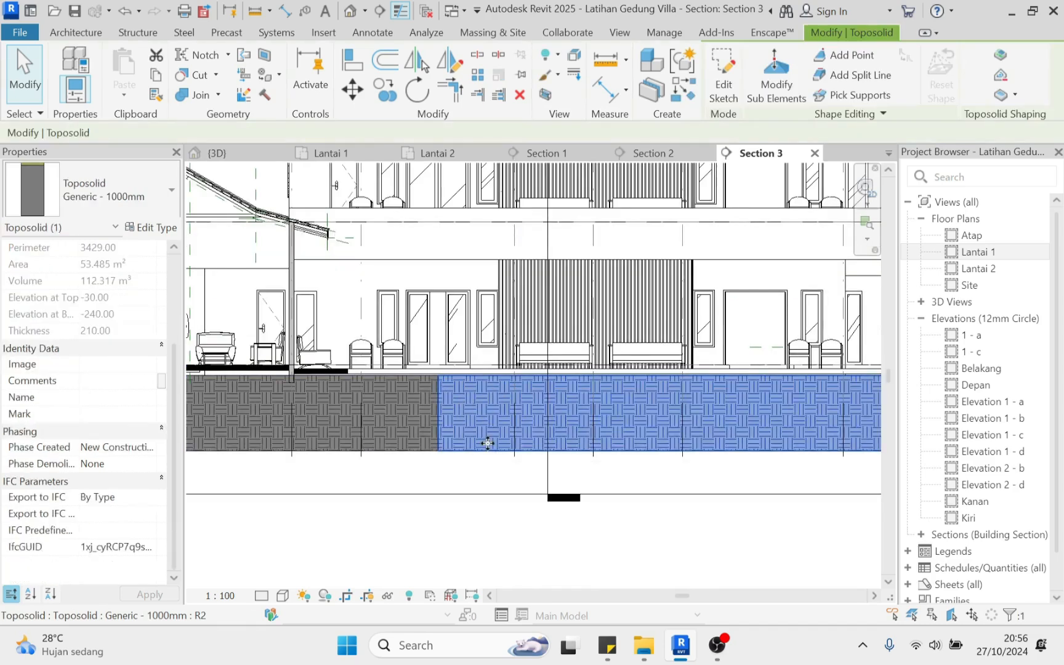
click(724, 75)
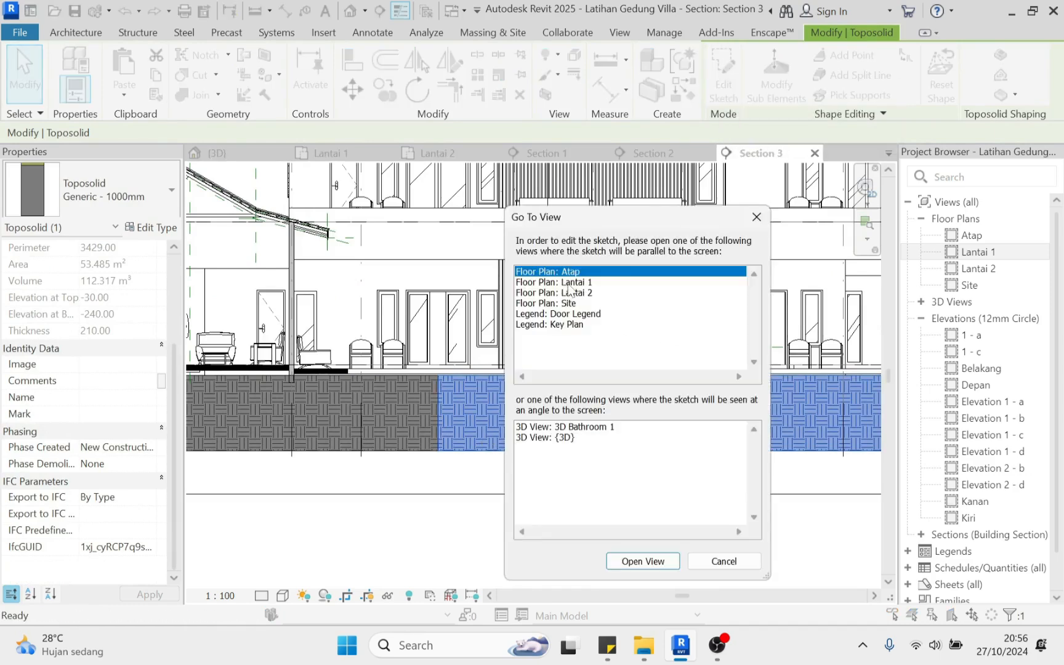
double_click(569, 282)
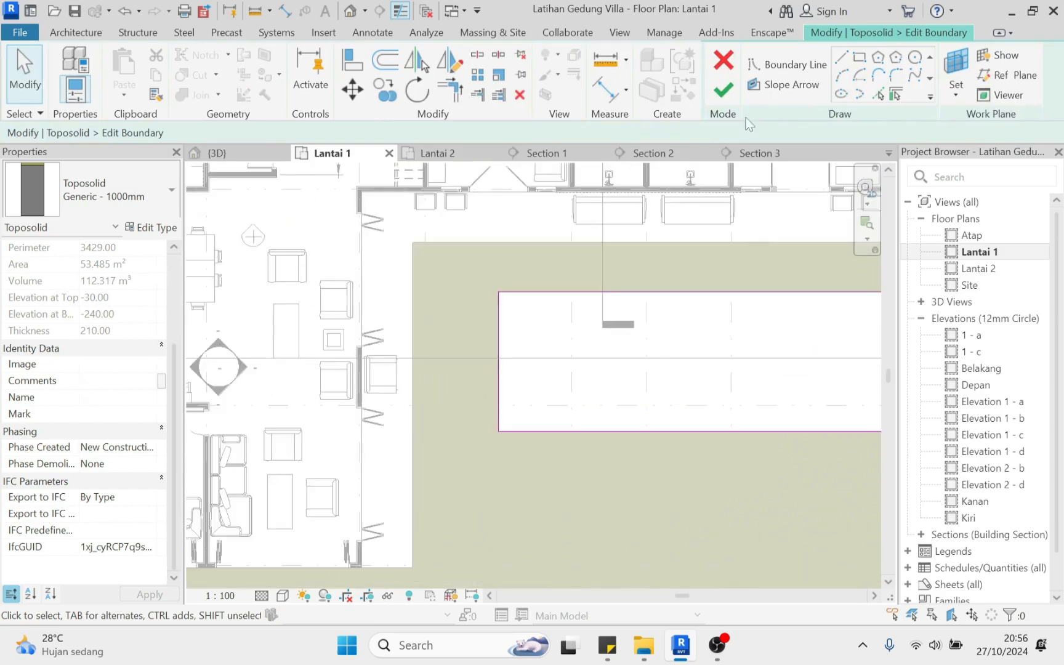
click(775, 86)
click(499, 349)
middle_drag(712, 347, 565, 360)
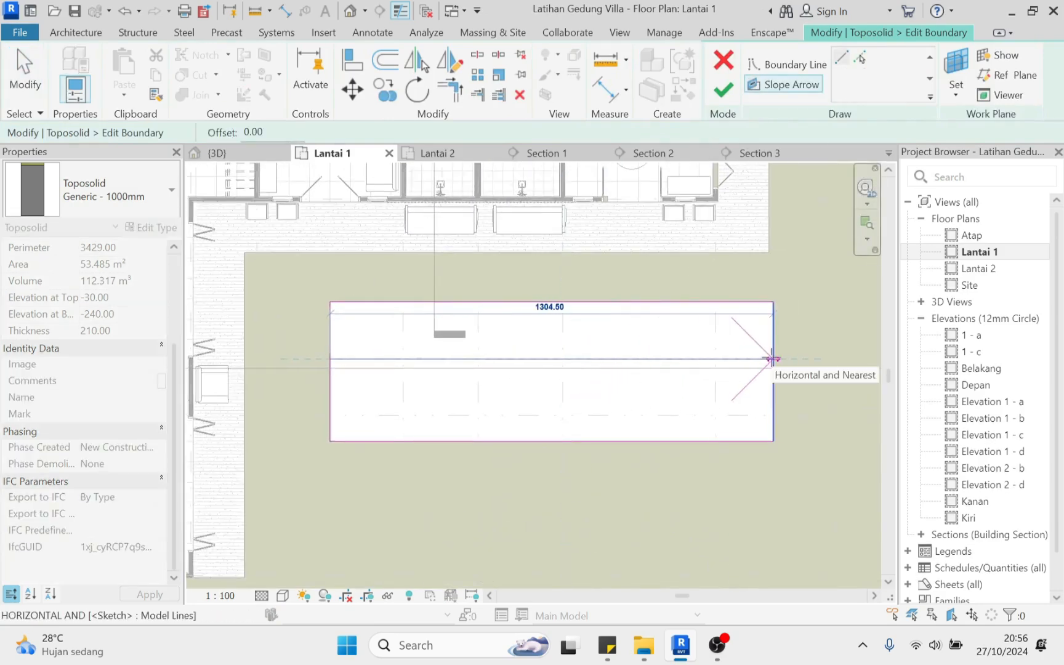
click(772, 359)
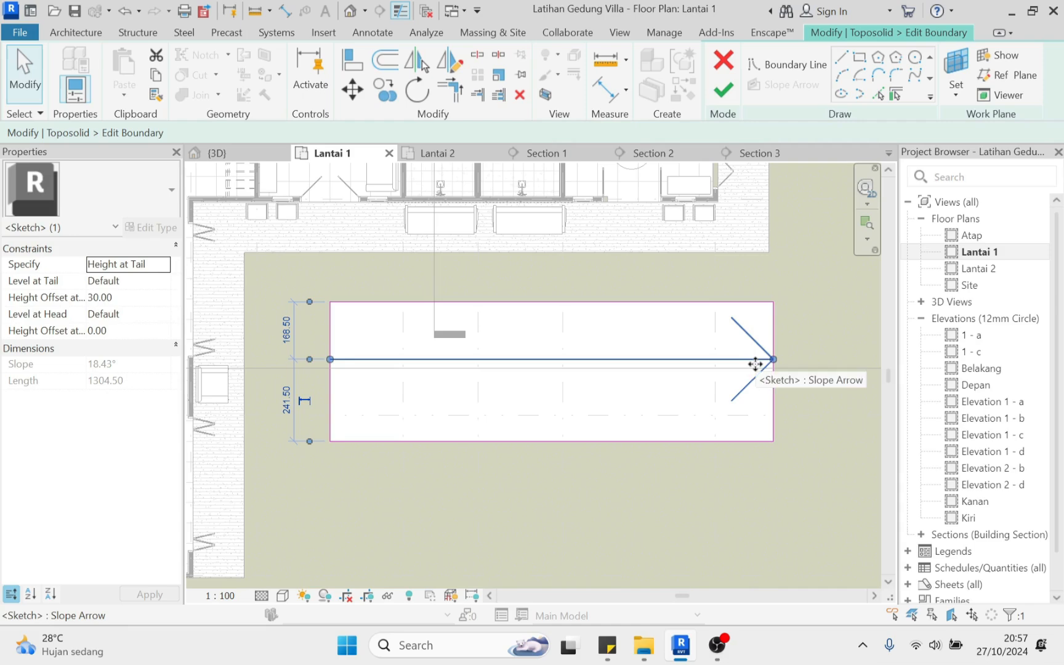
Set both the level at tail and the level at head of the pool's slope arrow to Lantai 1
click(164, 283)
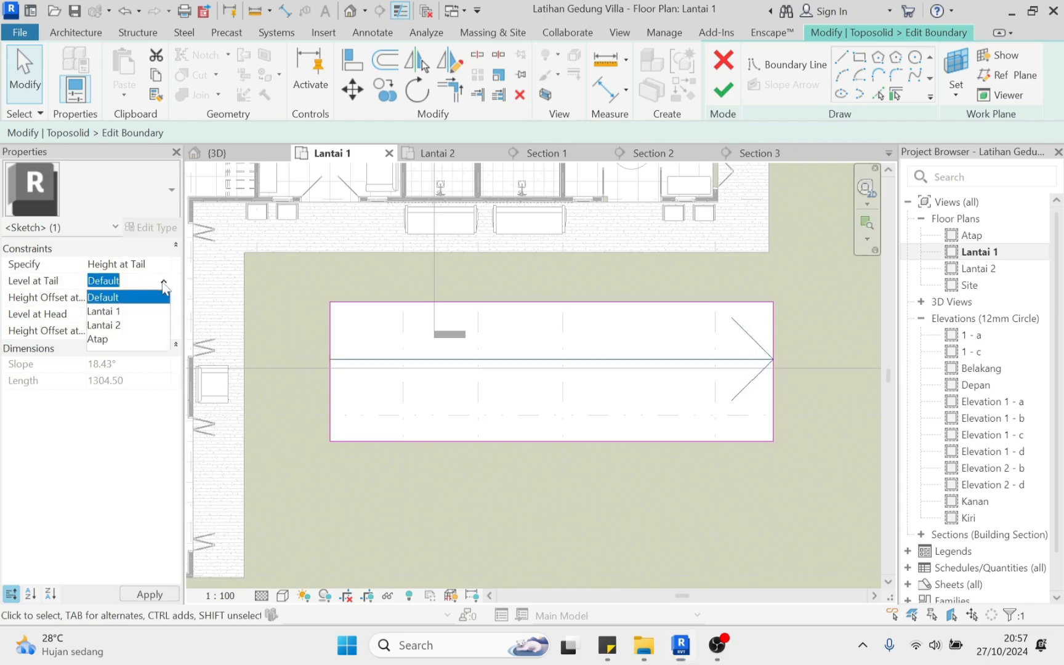
click(113, 311)
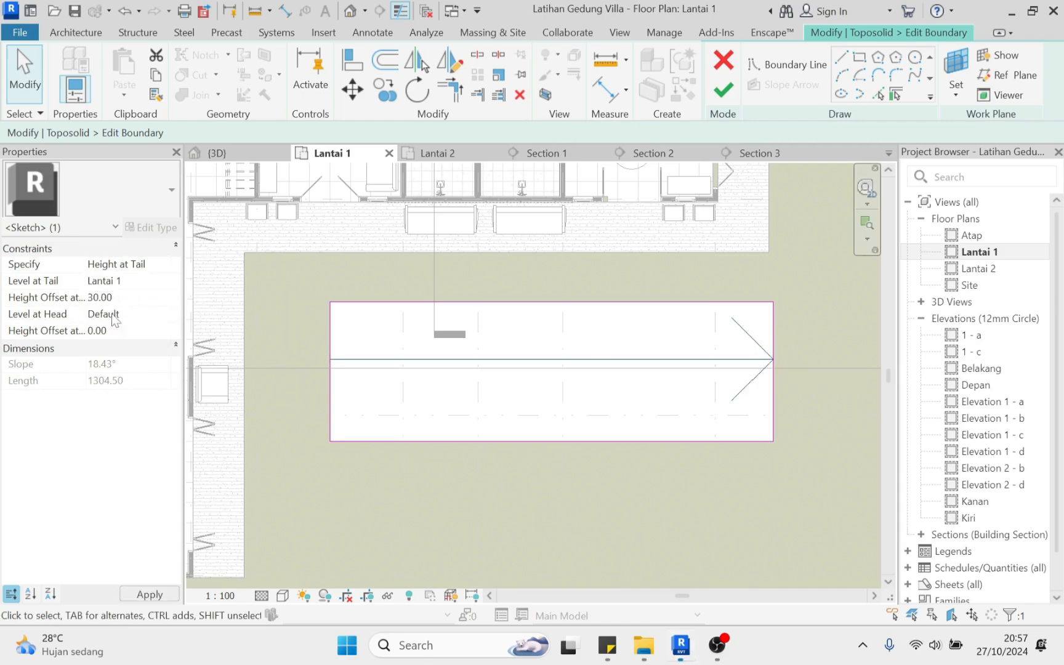
click(154, 315)
click(164, 314)
click(119, 345)
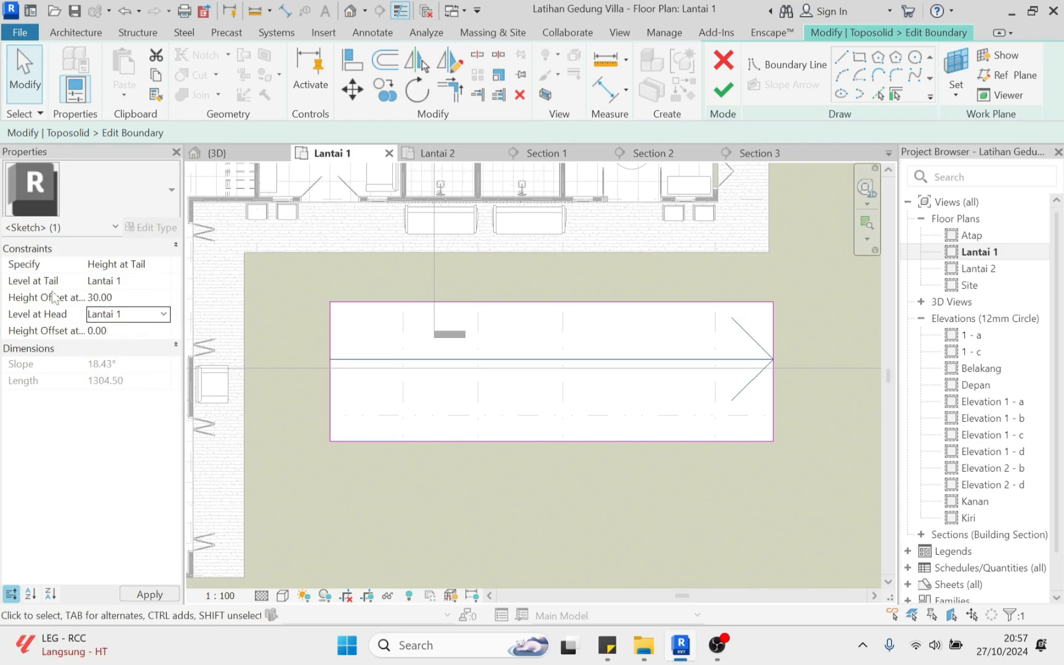
Set the slope arrow's height offset to -130 at the tail and -180 at the head, and finish the pool toposolid's sketch
click(100, 297)
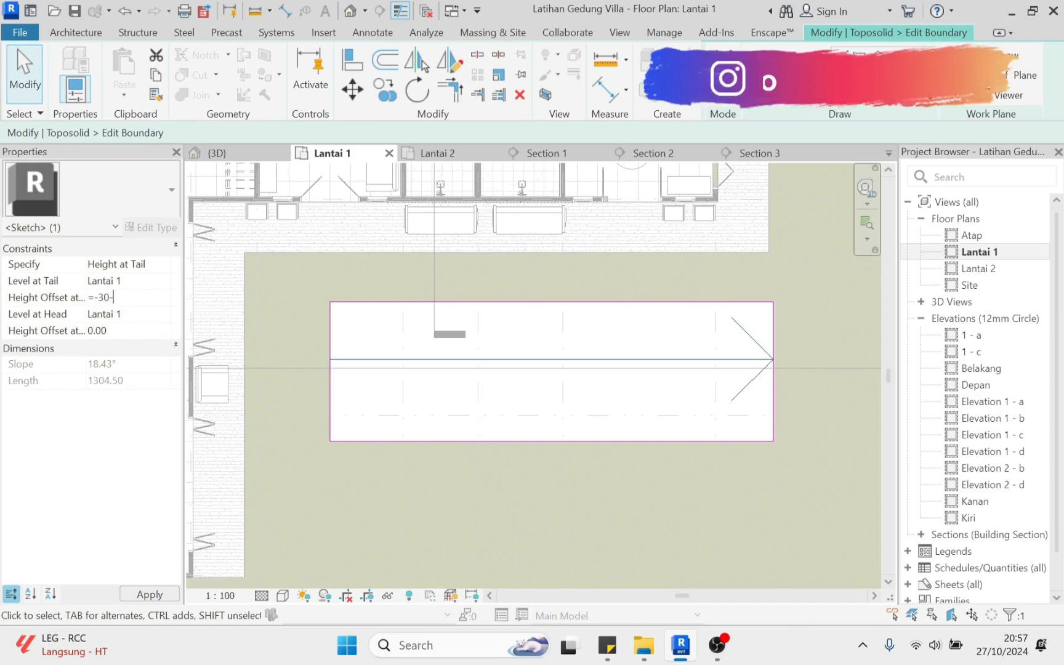
text(100)
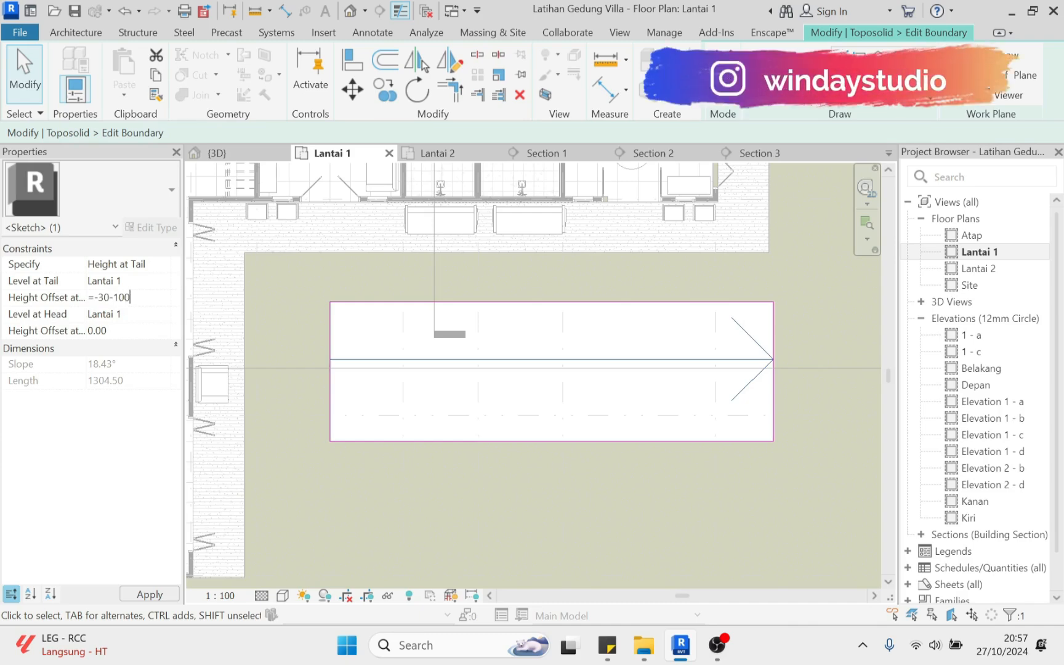
key(Return)
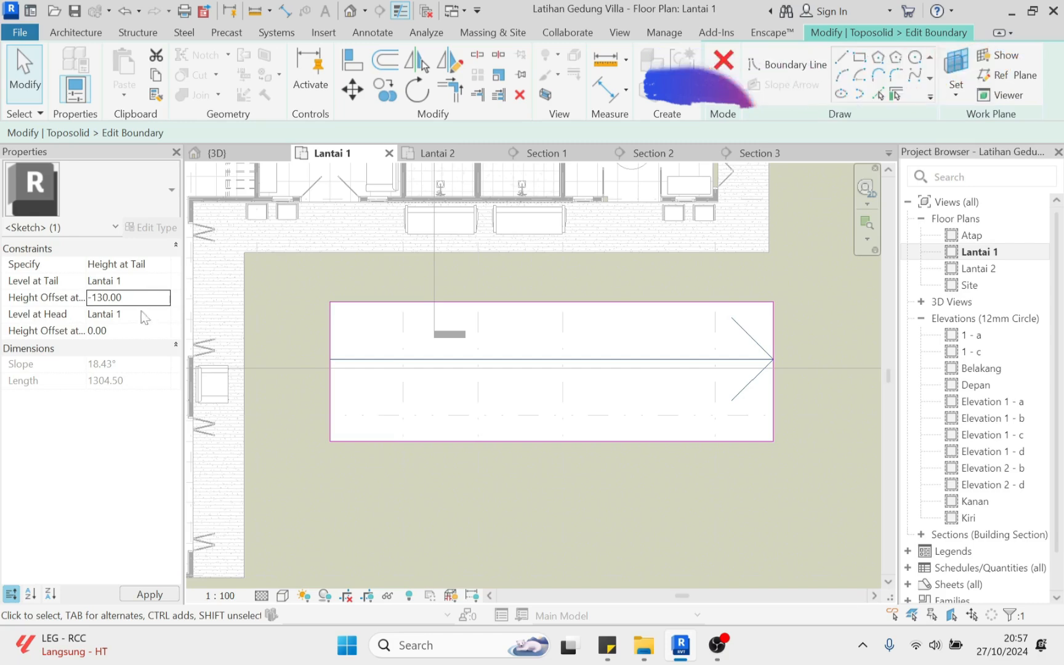
click(131, 332)
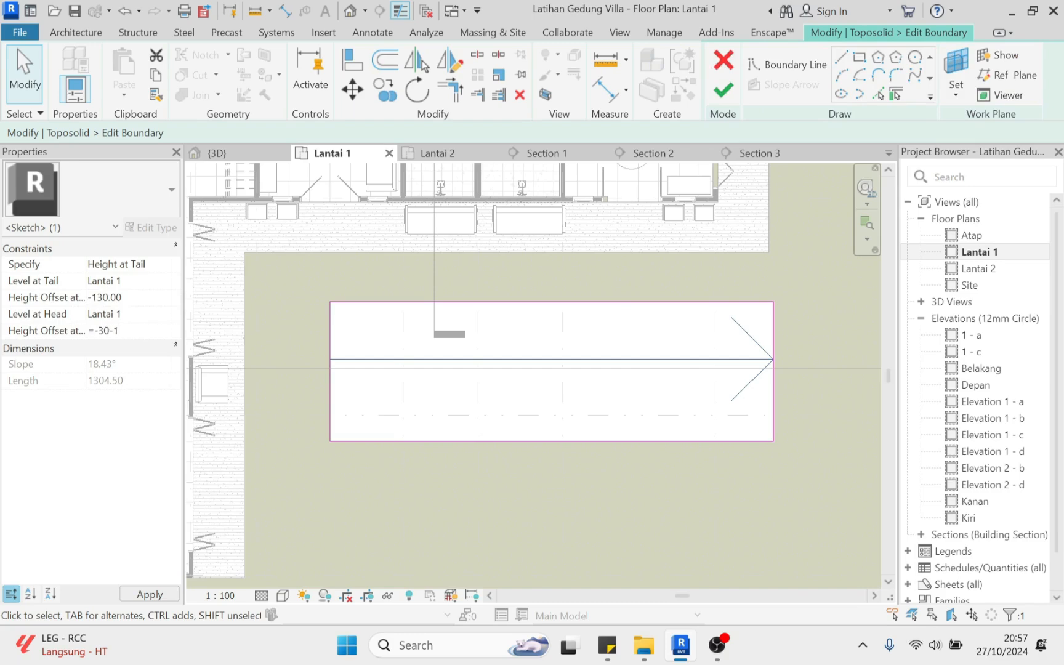
key(Return)
click(160, 593)
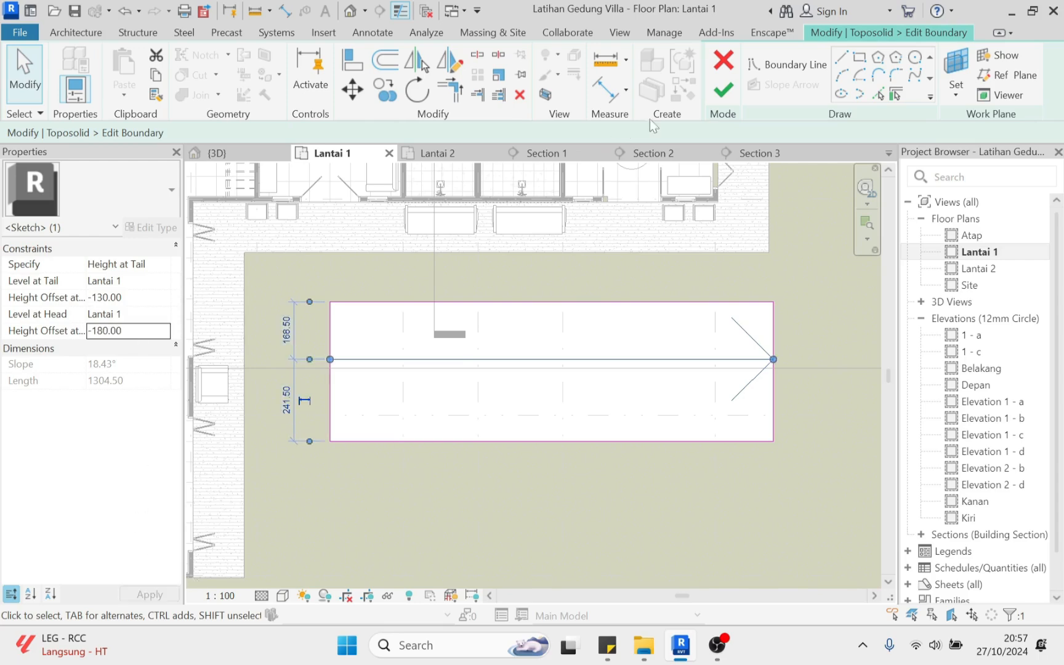
click(725, 90)
Open the Section 3 view and examine the pool toposolid's sloping floor from end to end
scroll(518, 381, down, 5)
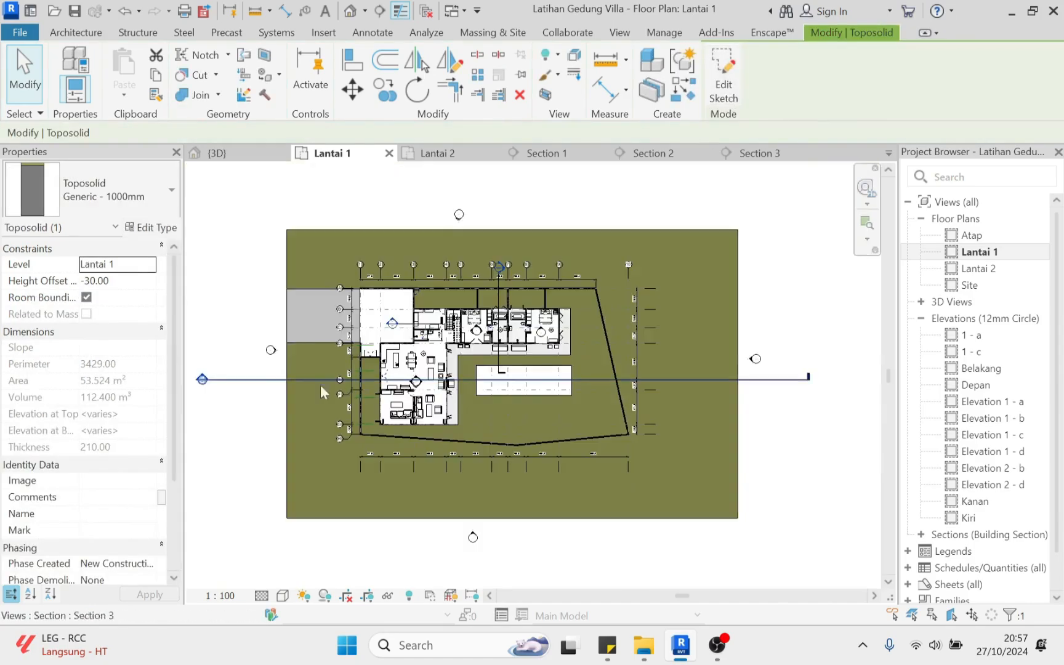
scroll(213, 373, up, 2)
double_click(197, 385)
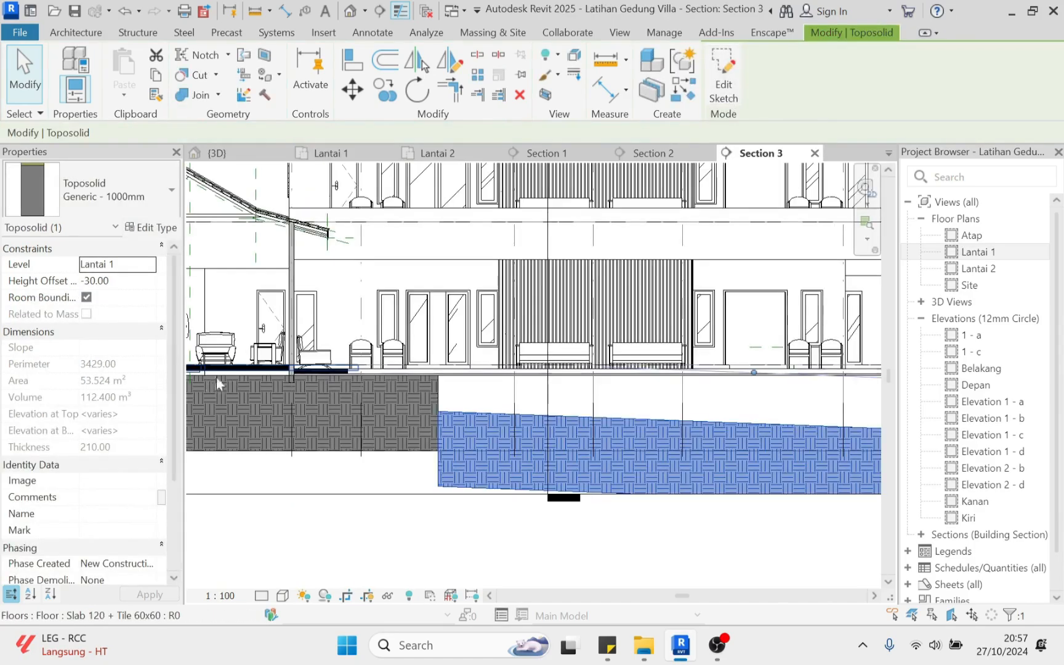
click(611, 524)
scroll(493, 399, up, 3)
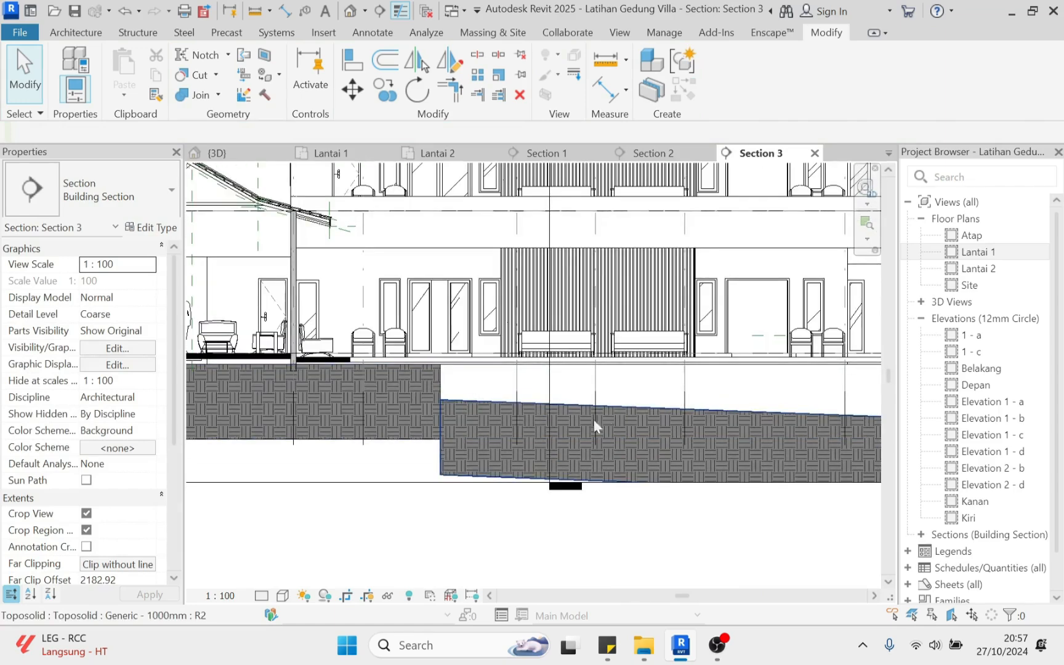
middle_drag(647, 412, 497, 413)
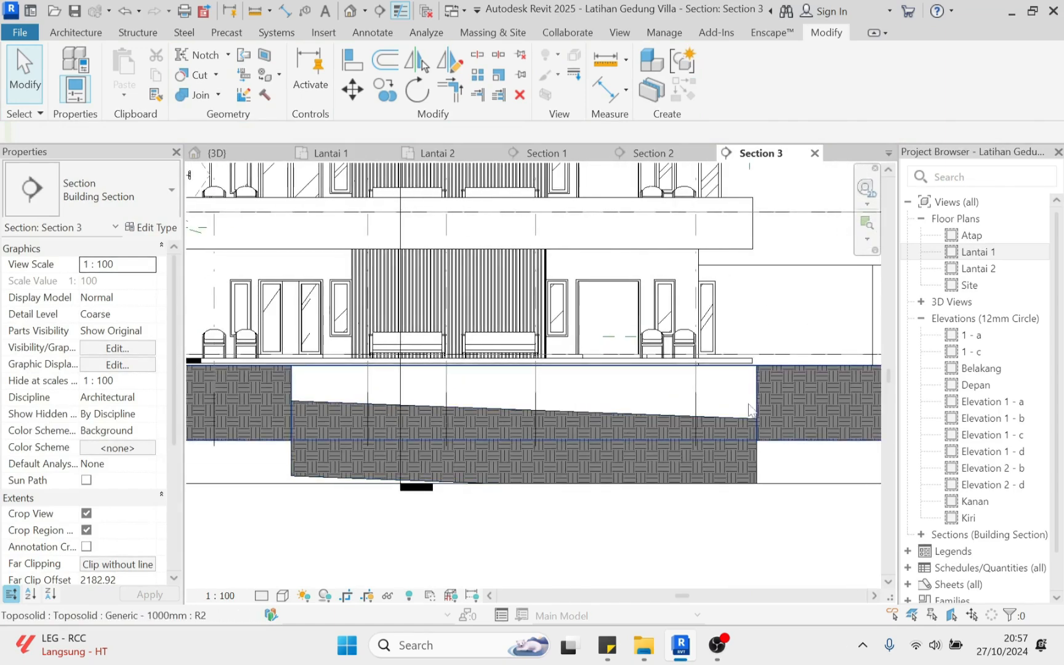
scroll(751, 431, down, 2)
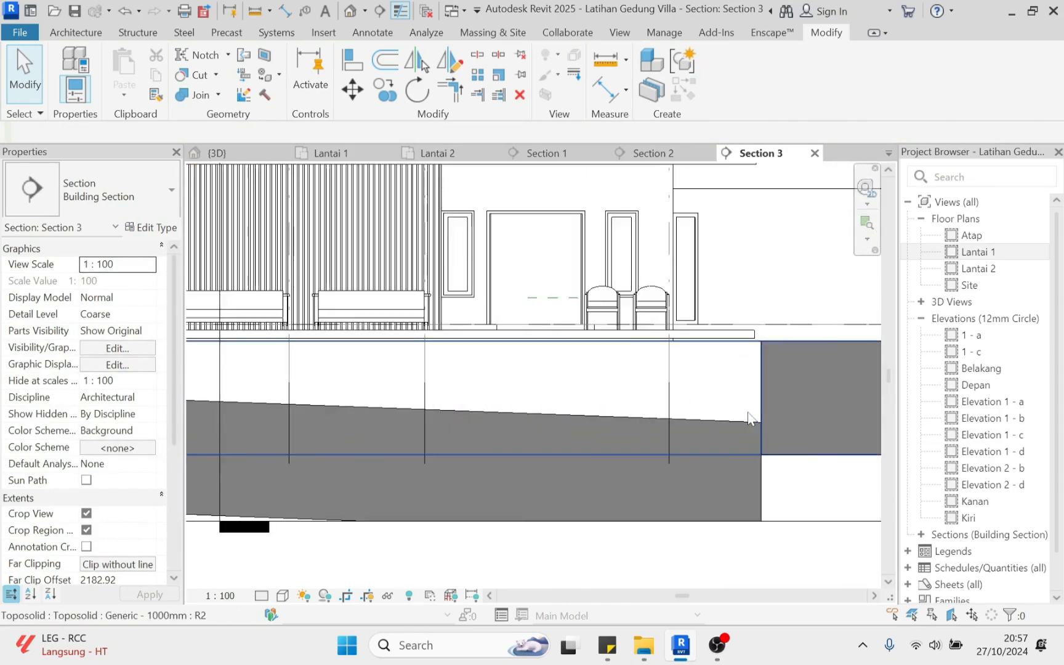
scroll(803, 406, up, 1)
Duplicate the pool toposolid's Generic - 1000mm type under the name Pool Soil
click(800, 420)
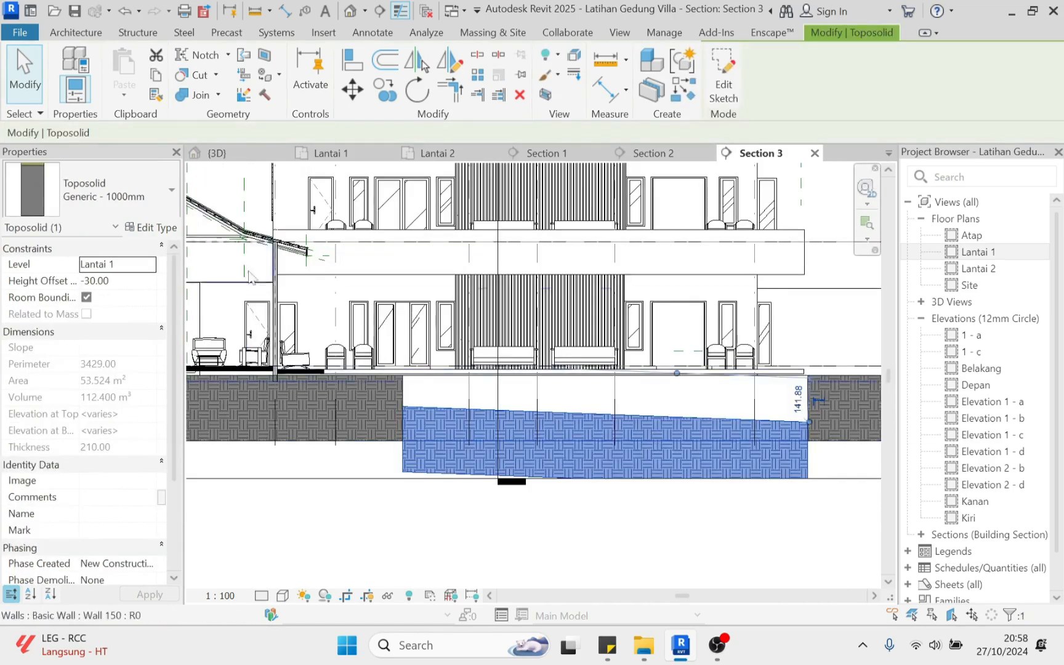
click(155, 227)
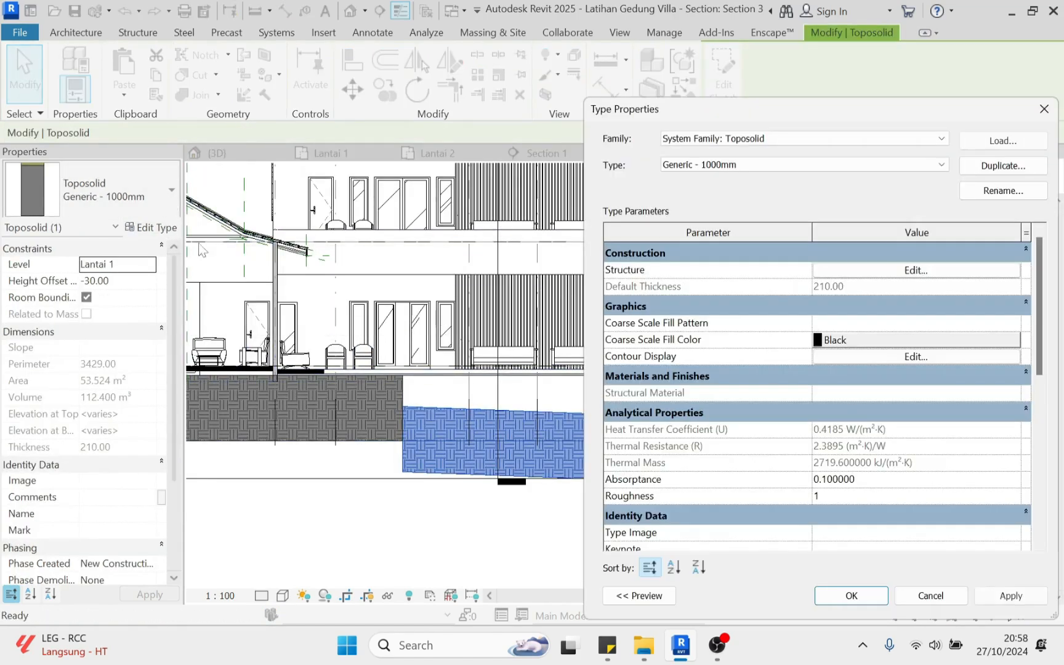
click(1016, 172)
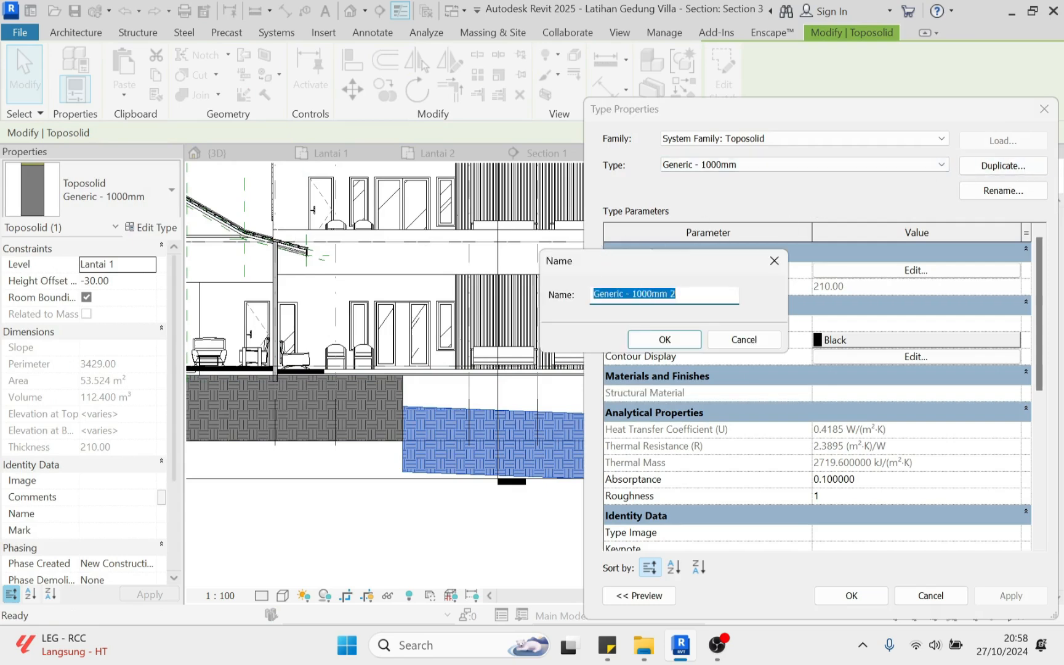
click(677, 294)
key(ctrl+a)
text(p)
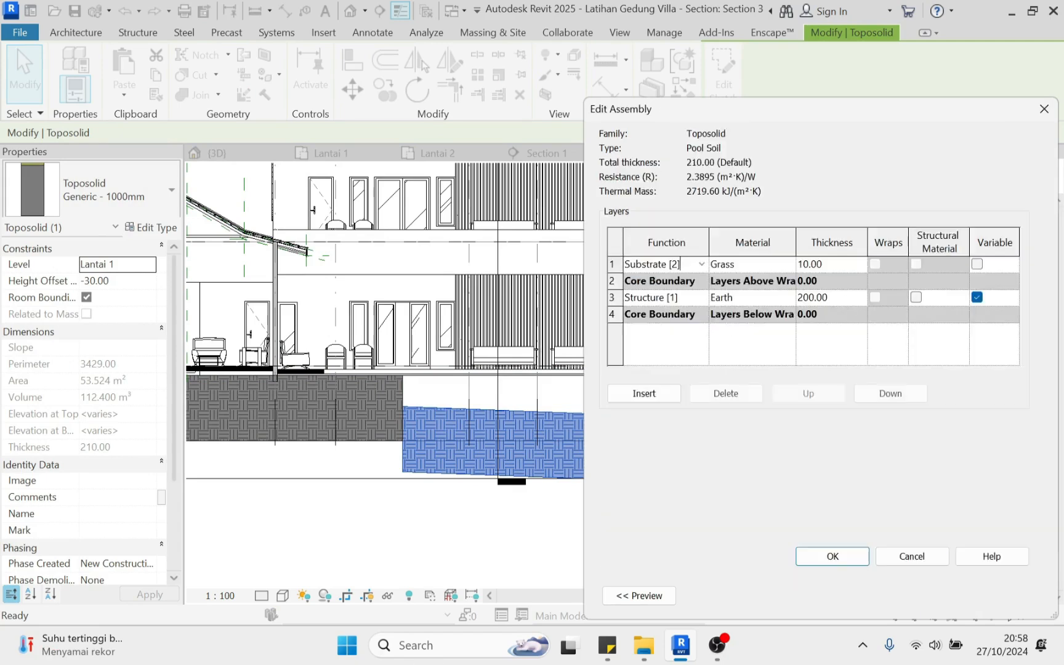
Delete the Grass layer from the Pool Soil structure and set the Earth layer's thickness to 100
click(726, 393)
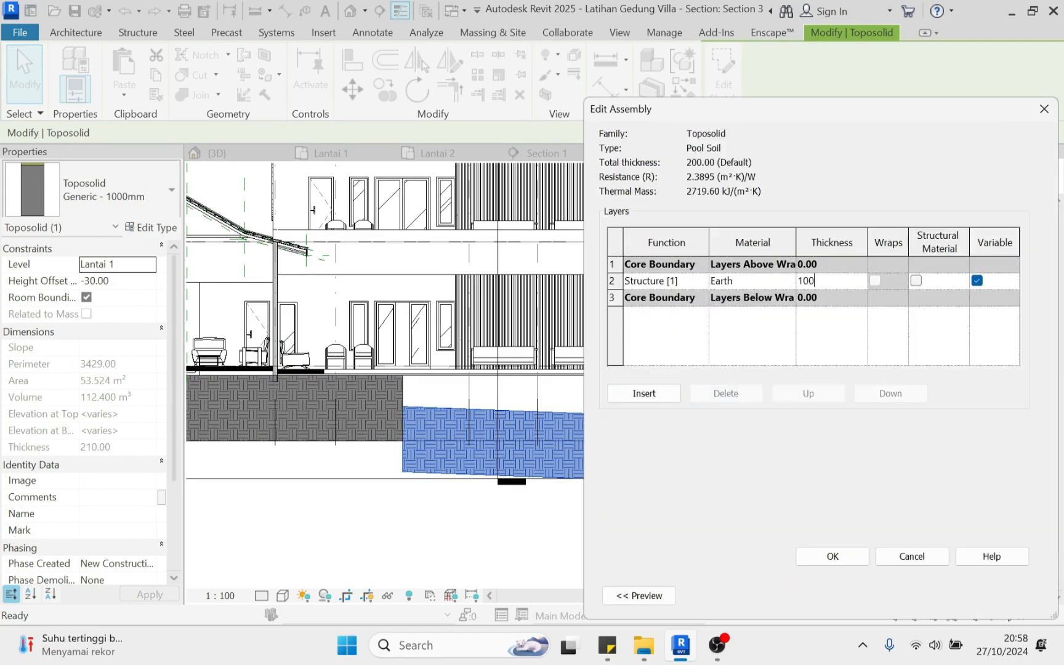
click(832, 556)
click(1009, 596)
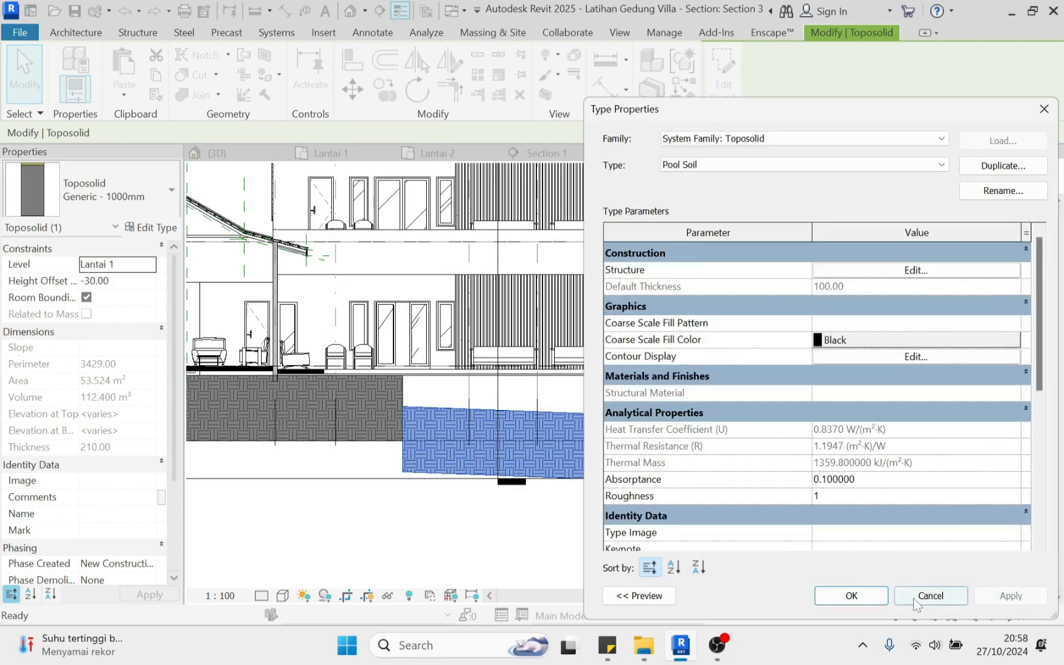
click(854, 596)
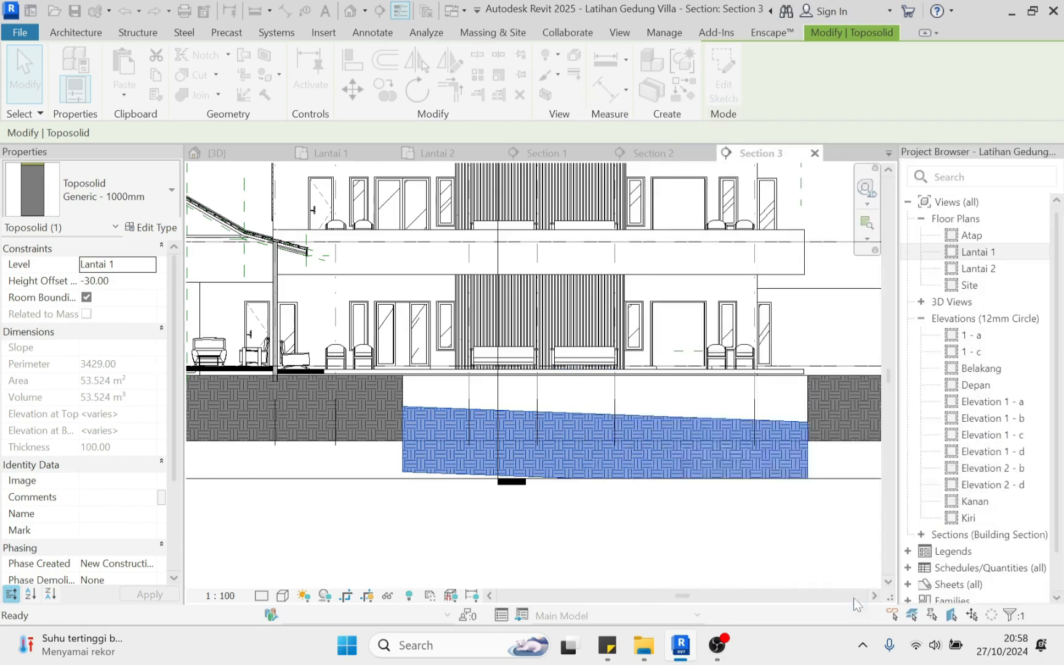
click(700, 556)
Set the thickness of the Earth layer in the Pool Soil type to 110
scroll(383, 424, up, 3)
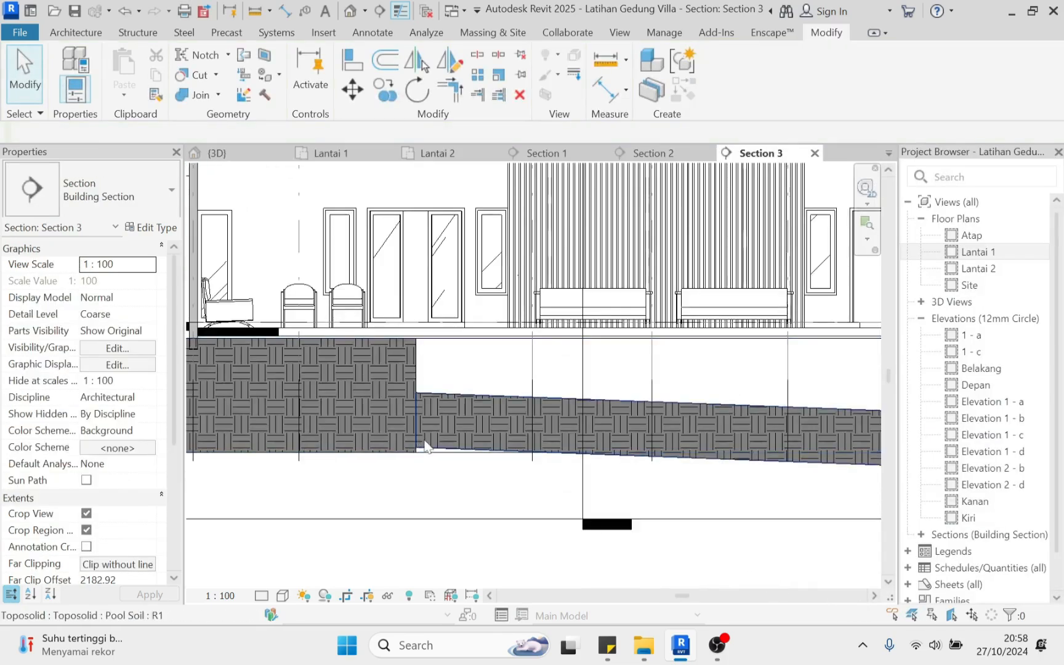
mouse_move(425, 446)
middle_down()
mouse_move(468, 441)
mouse_move(370, 459)
mouse_move(572, 442)
mouse_move(478, 429)
middle_up()
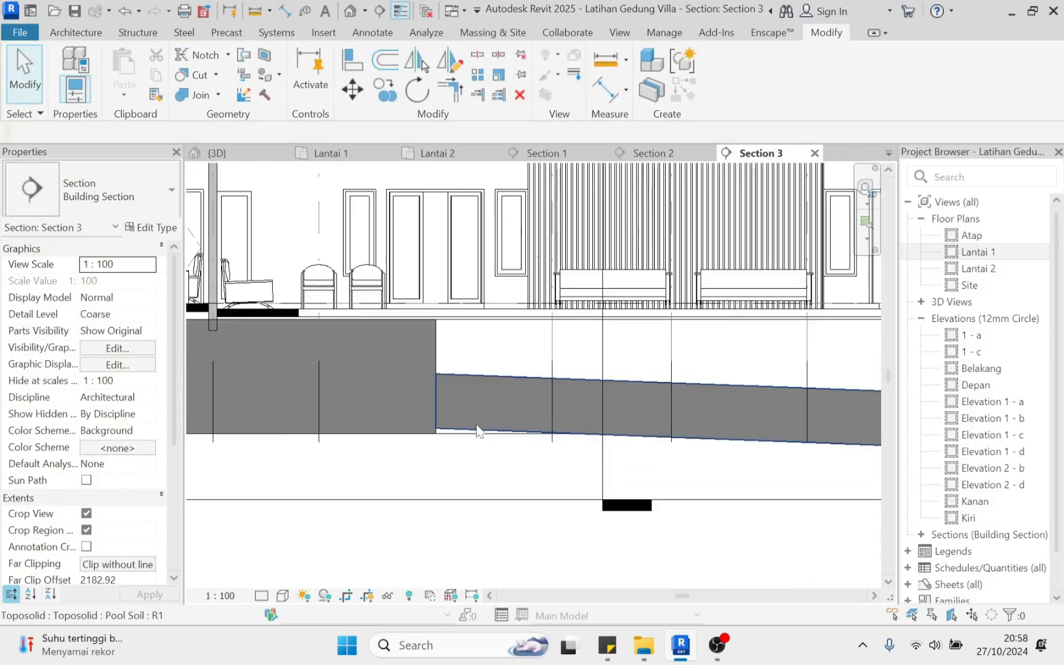
click(479, 429)
click(151, 227)
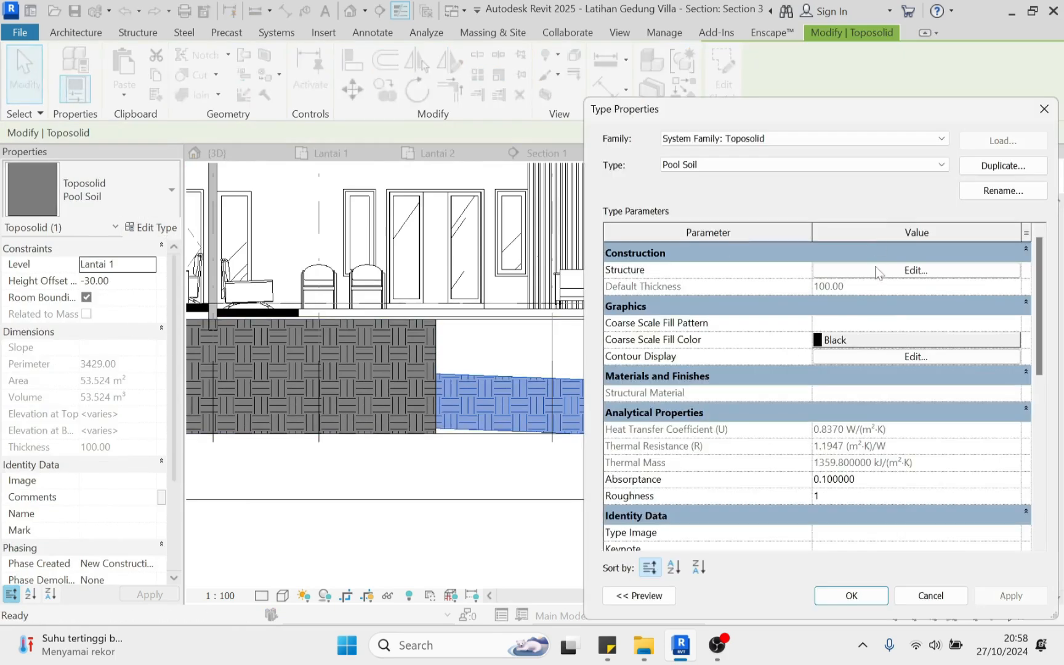
click(926, 273)
click(830, 280)
text(110)
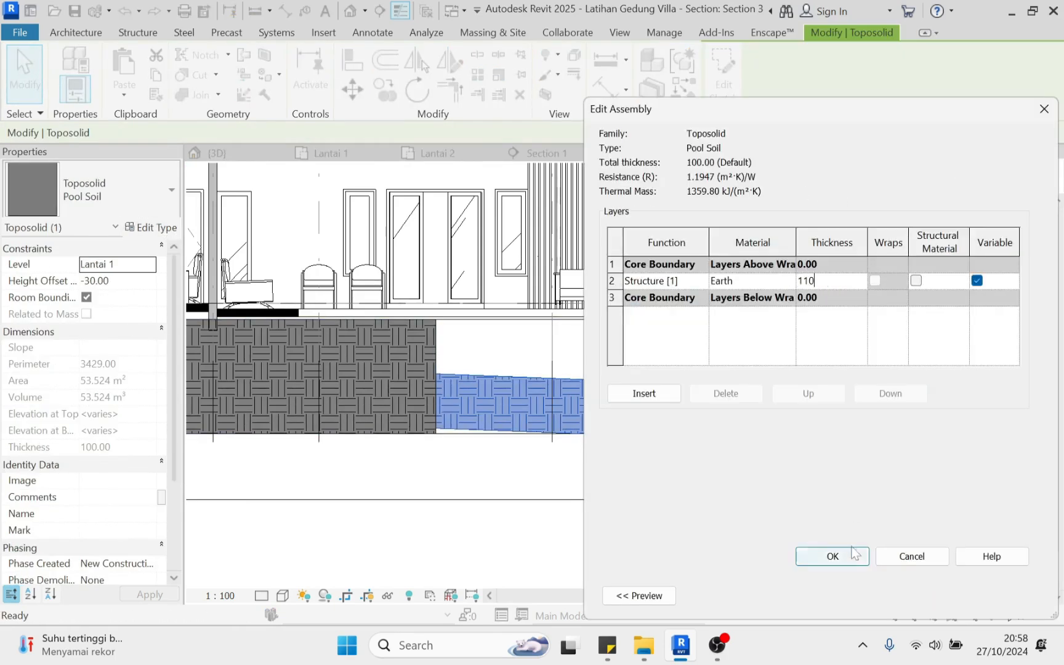
click(853, 554)
click(845, 596)
click(723, 542)
Examine the thickened pool floor in the section, and inspect the recessed pool up close in the 3D view
scroll(462, 404, down, 2)
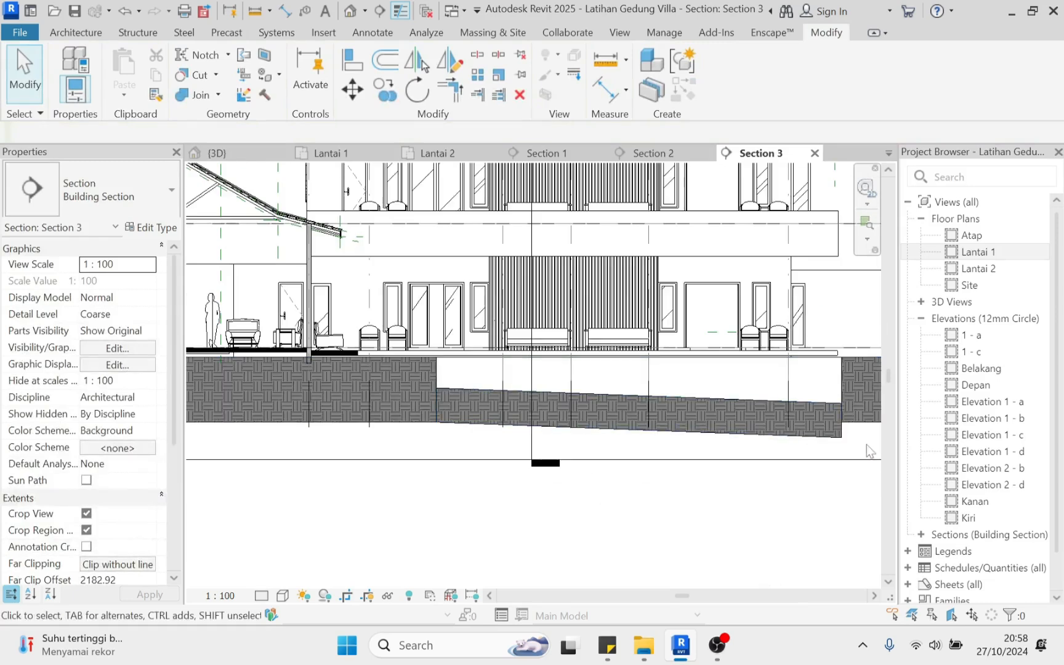
middle_drag(653, 487, 505, 504)
scroll(511, 462, down, 1)
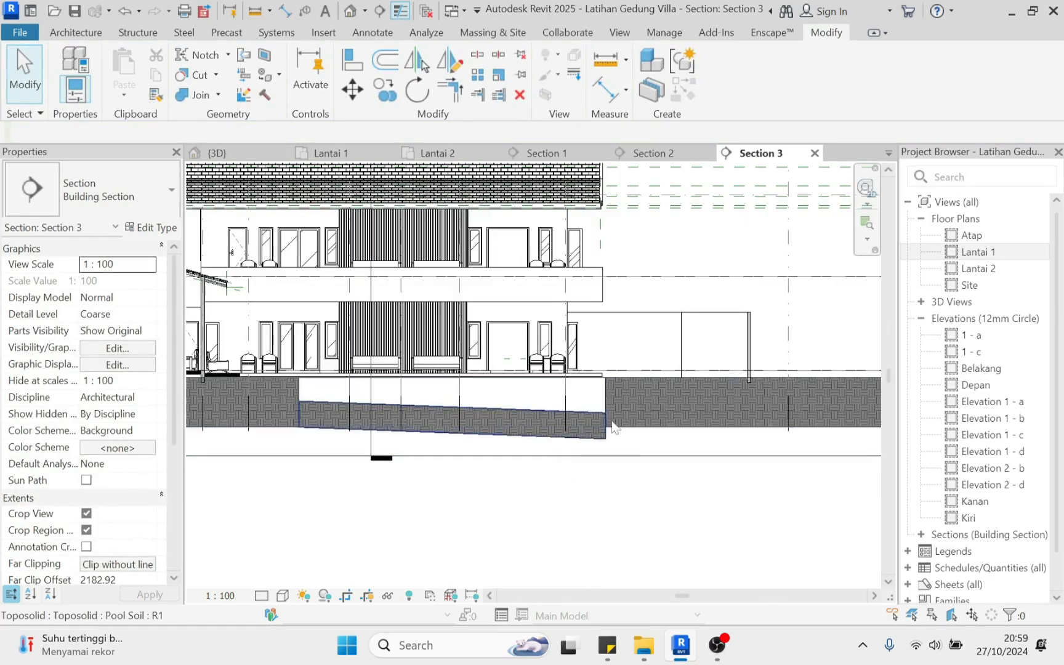
double_click(993, 253)
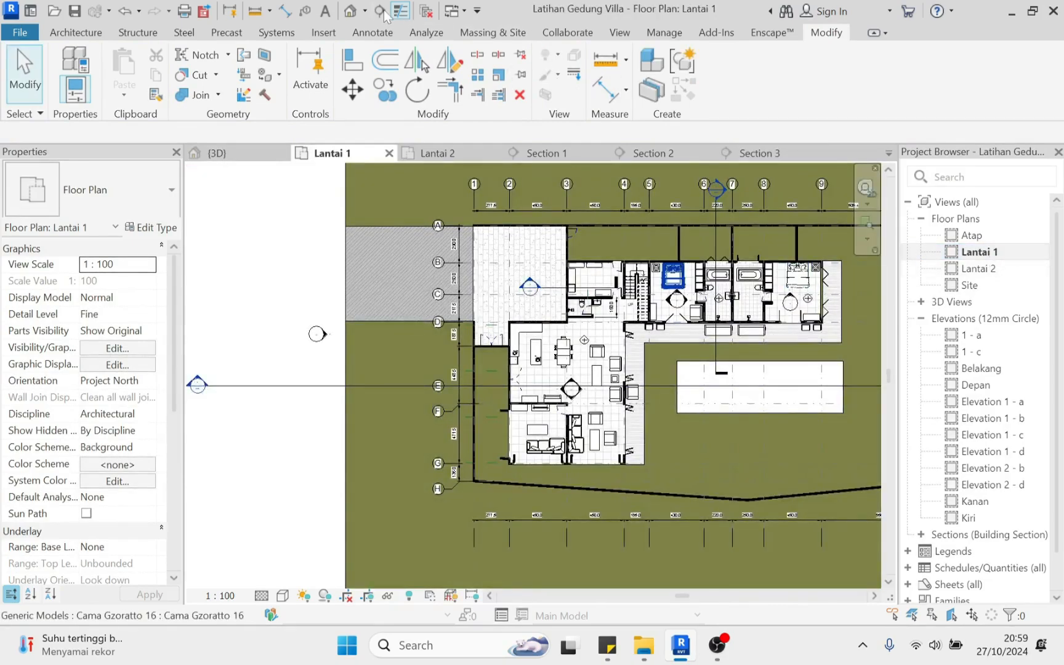
click(351, 11)
scroll(594, 453, down, 4)
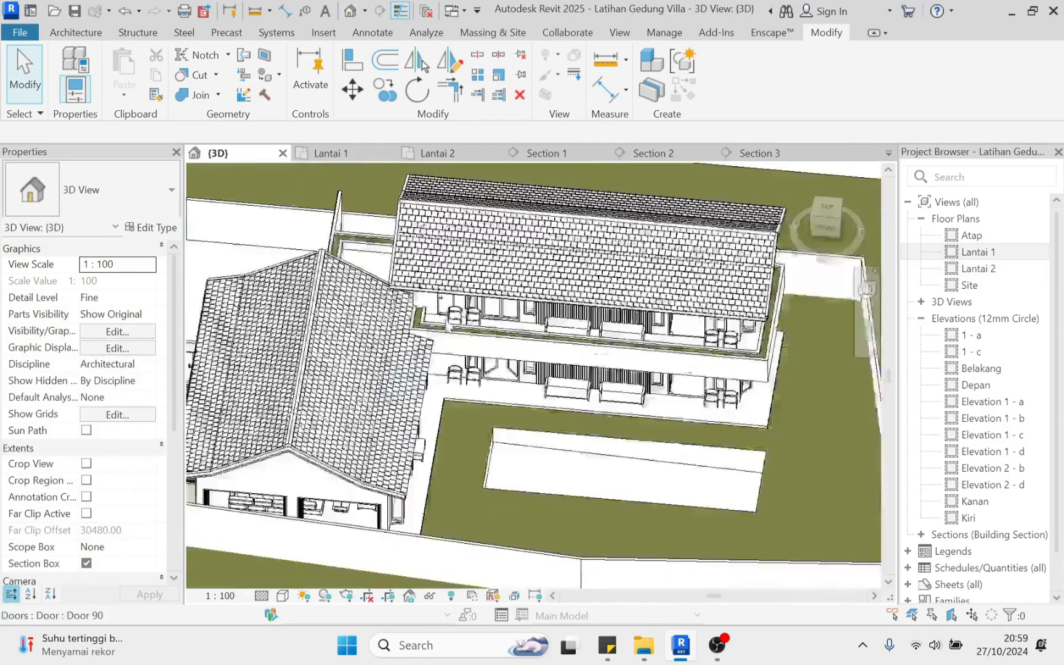
shift+middle_drag(594, 452, 442, 433)
scroll(500, 419, up, 5)
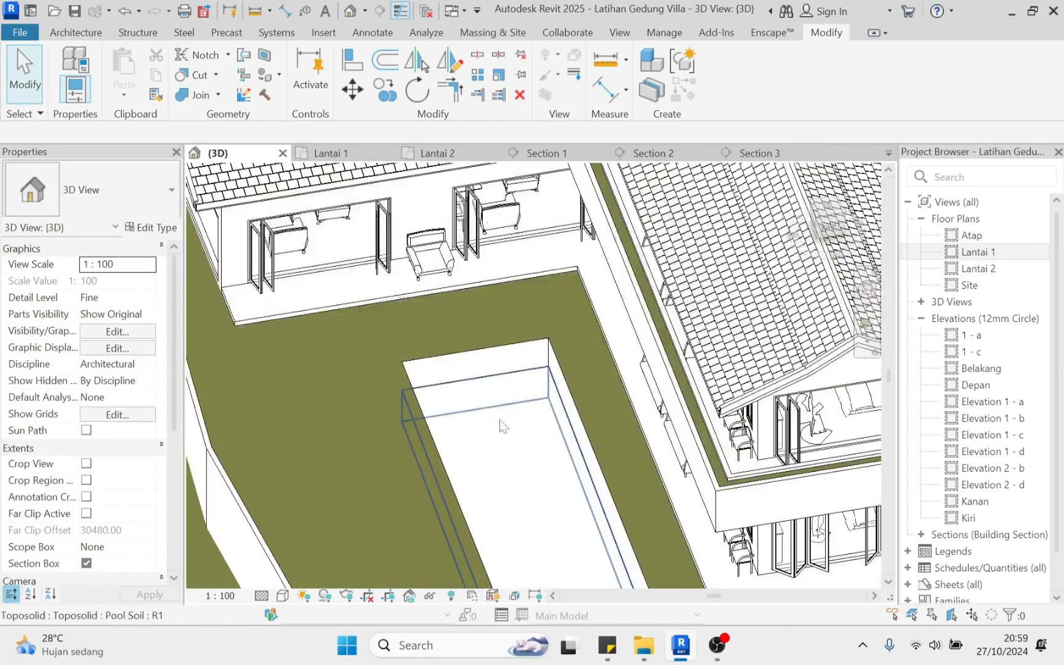
click(327, 596)
middle_drag(517, 427, 473, 325)
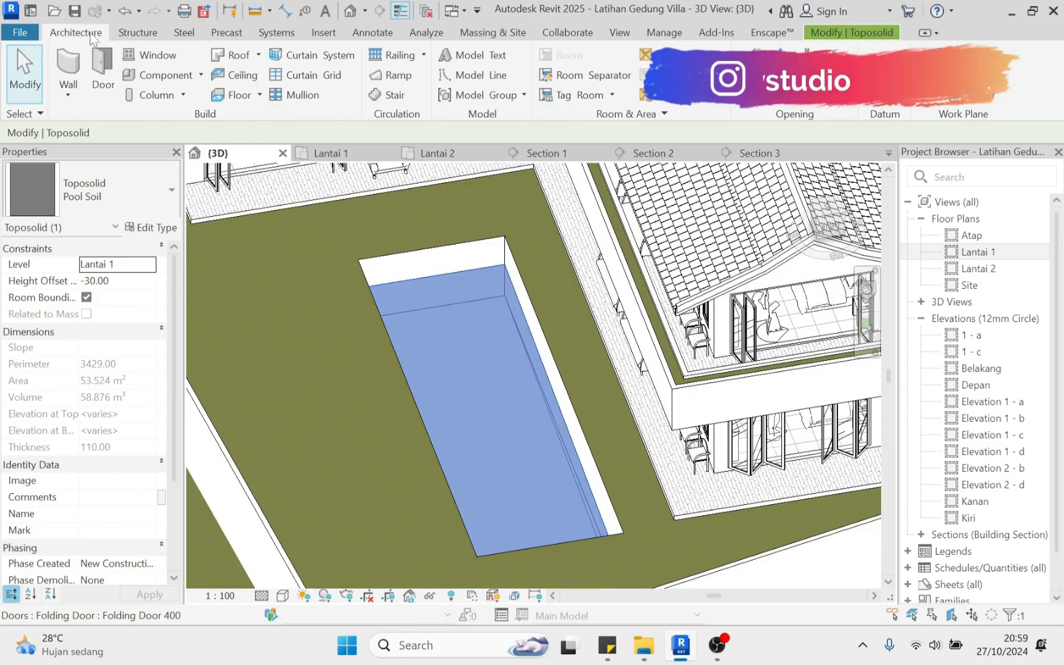
Start an in-place model in the Generic Models category, named Generic Models 3
click(200, 73)
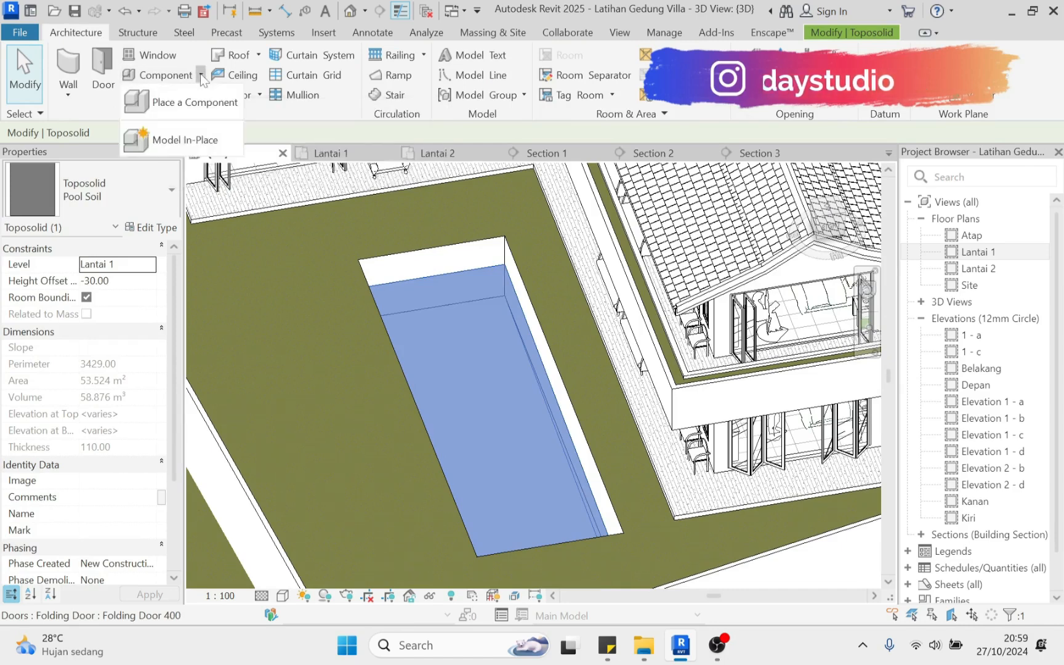
click(209, 141)
scroll(456, 280, down, 4)
click(453, 278)
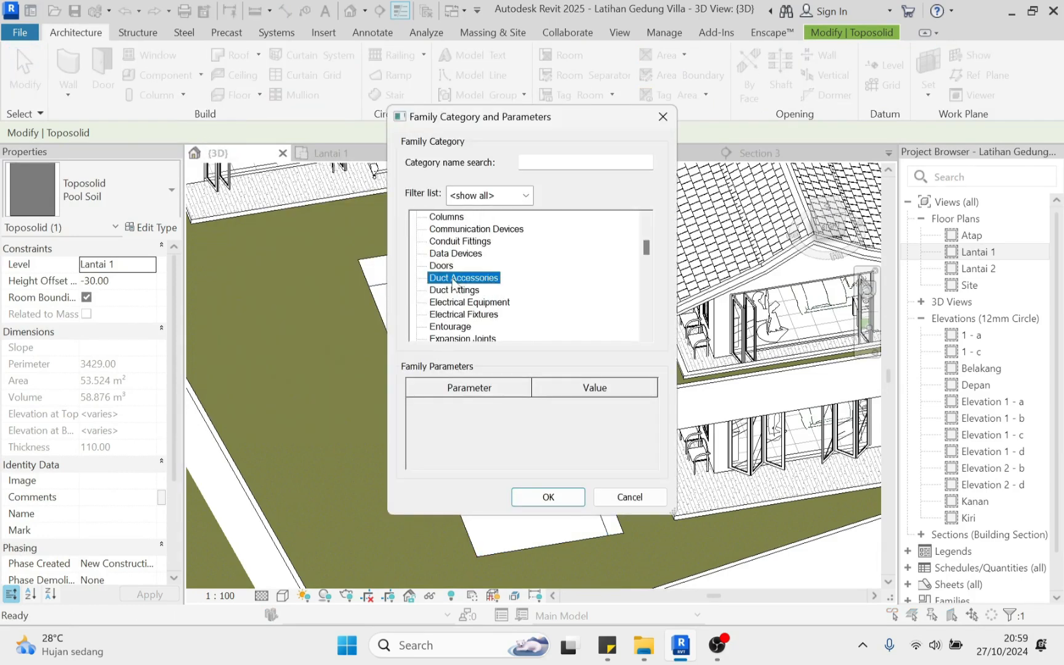
scroll(463, 294, down, 3)
click(461, 311)
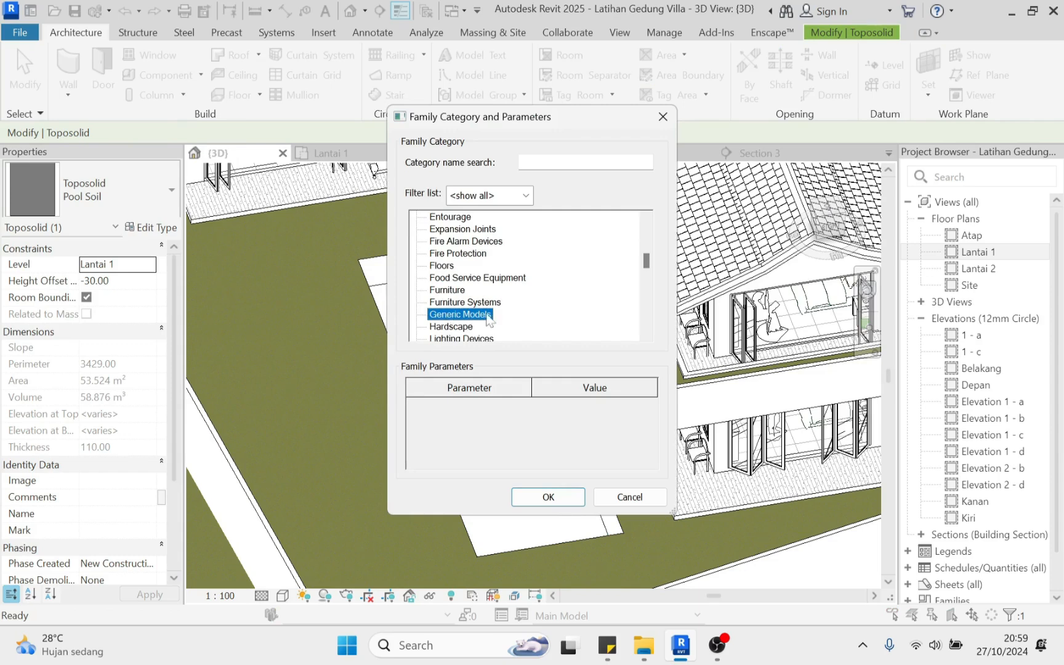
click(547, 495)
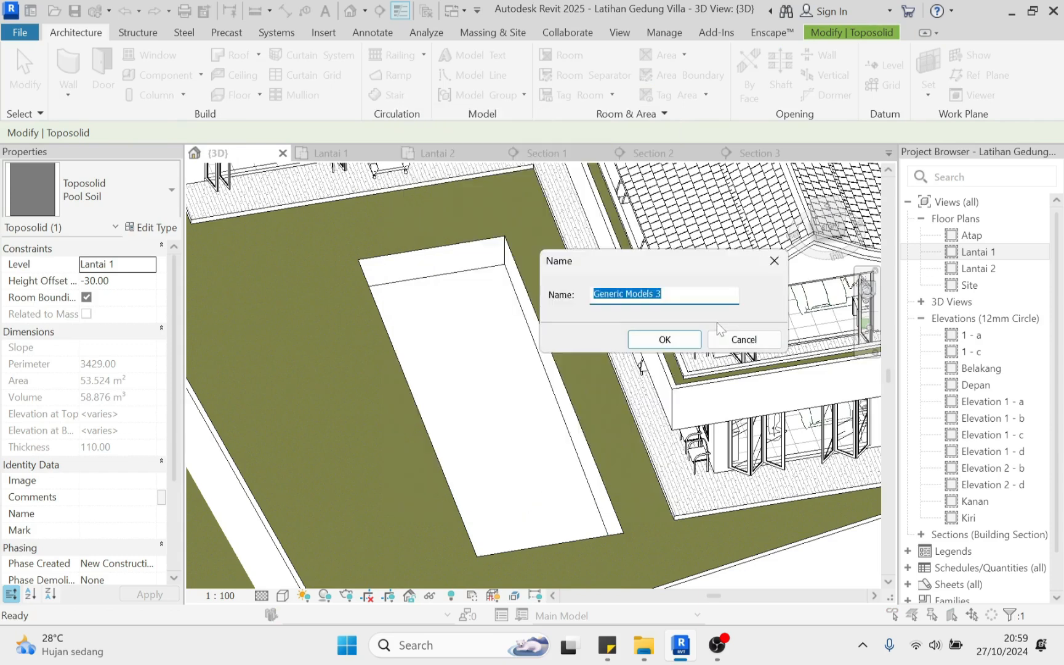
click(664, 339)
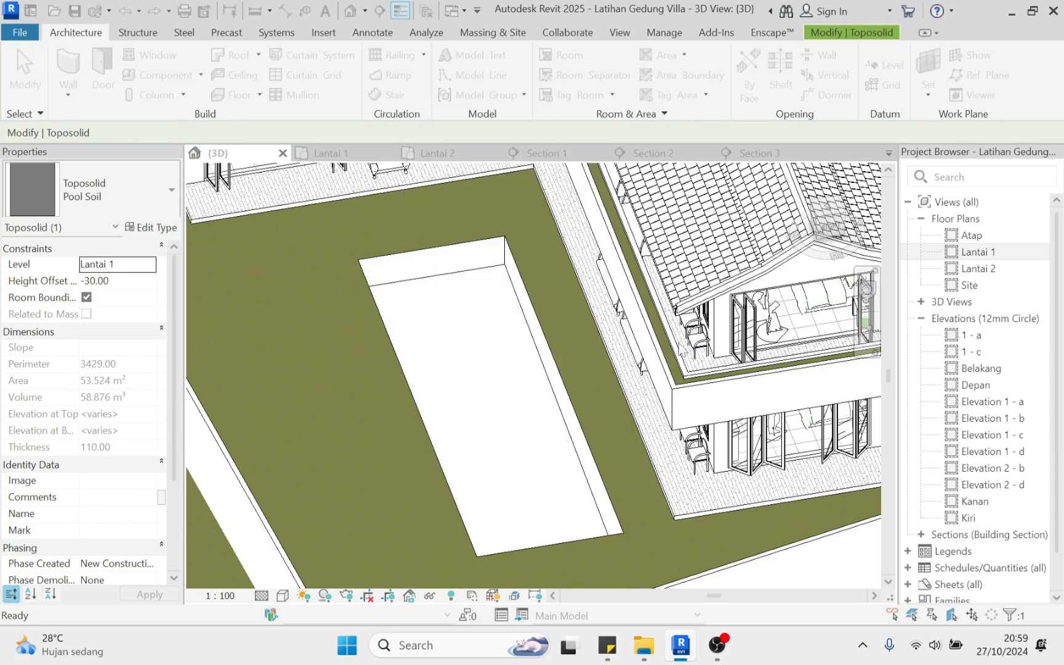
Set the work plane to the pool's long side wall face nearest the villa by picking it, and check its placement
shift+middle_drag(677, 348, 561, 335)
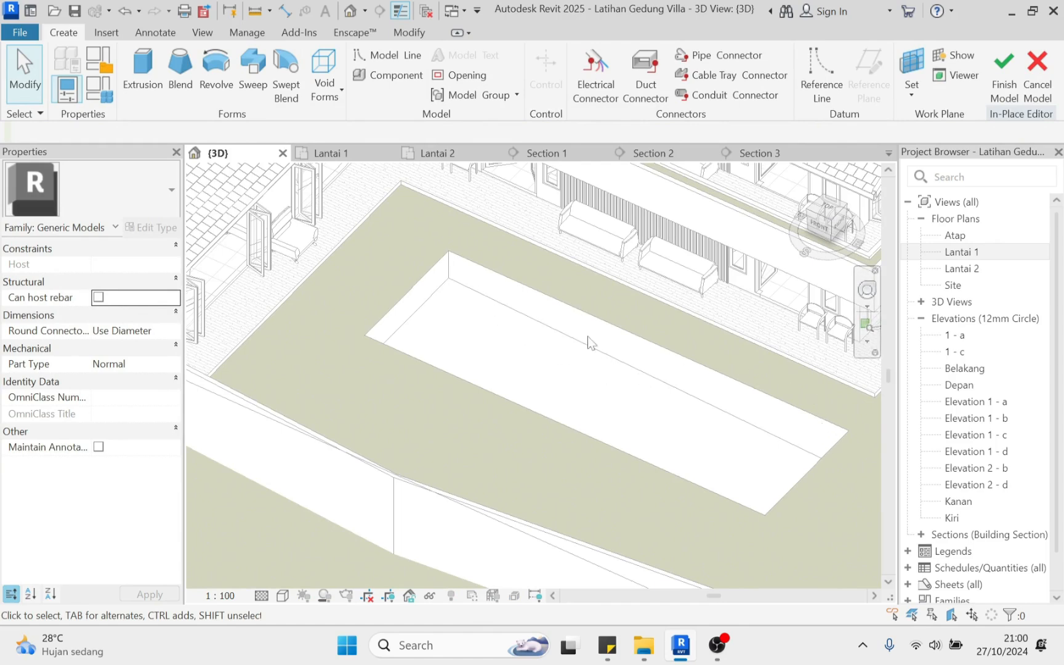
click(911, 74)
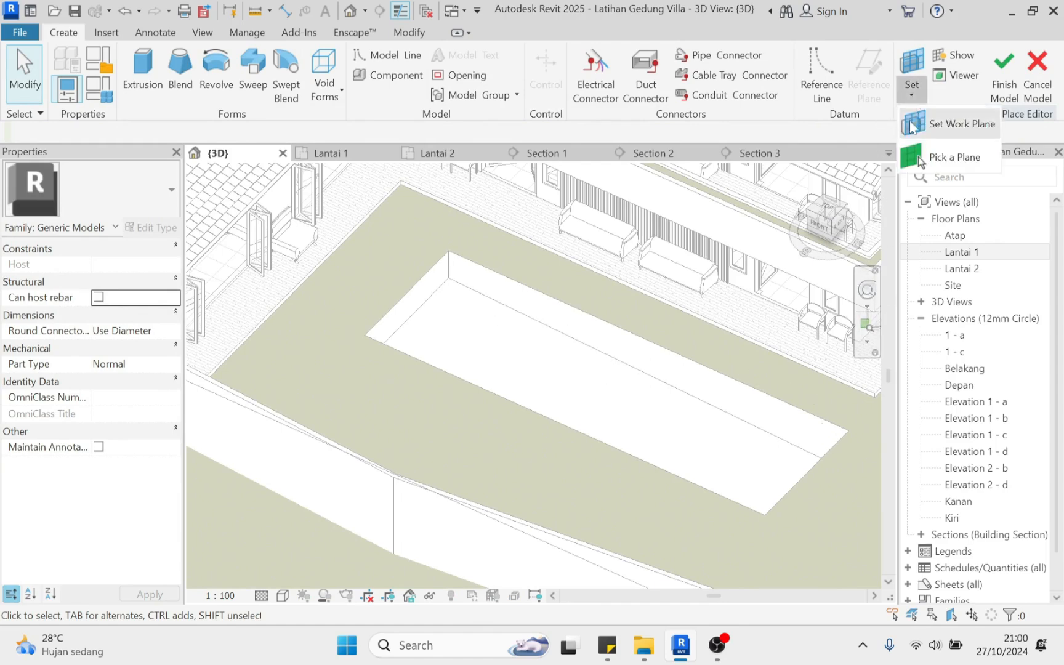
click(919, 159)
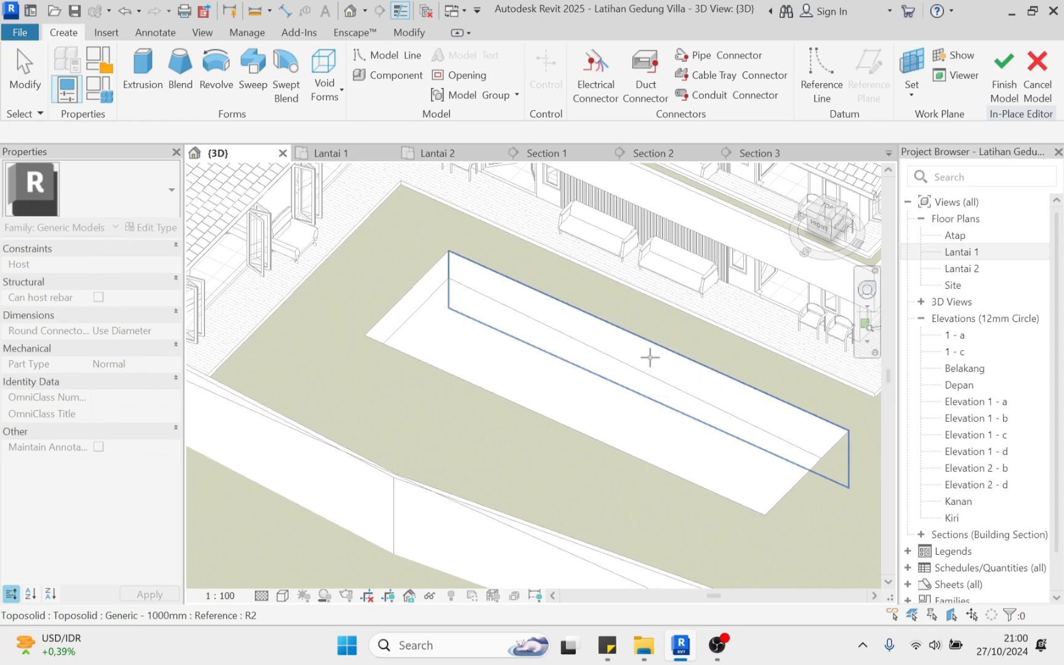
key(Escape)
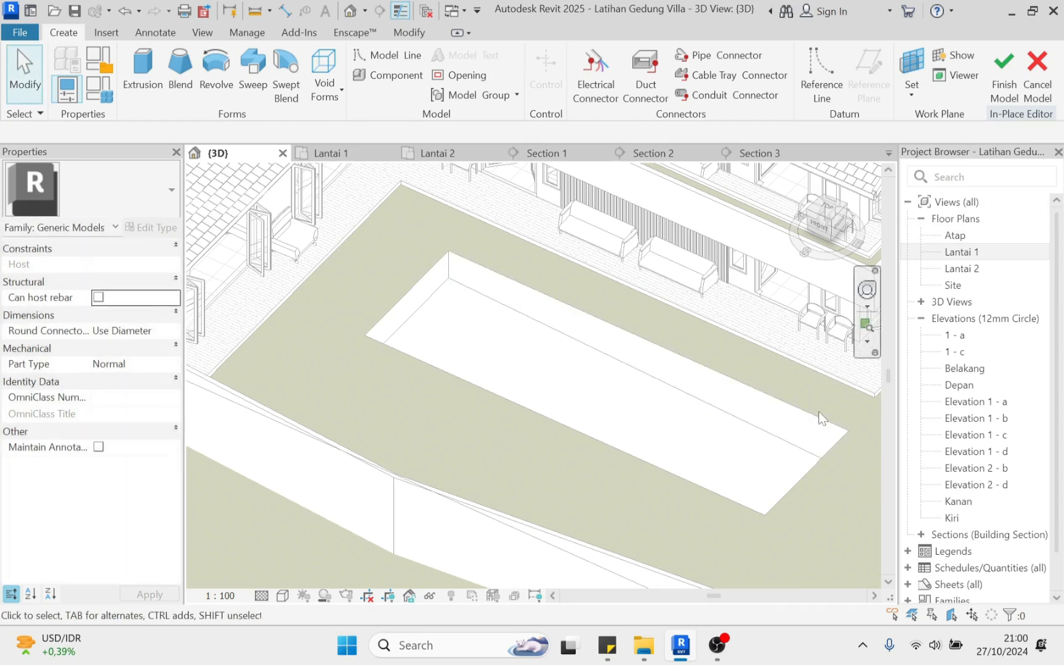
click(959, 55)
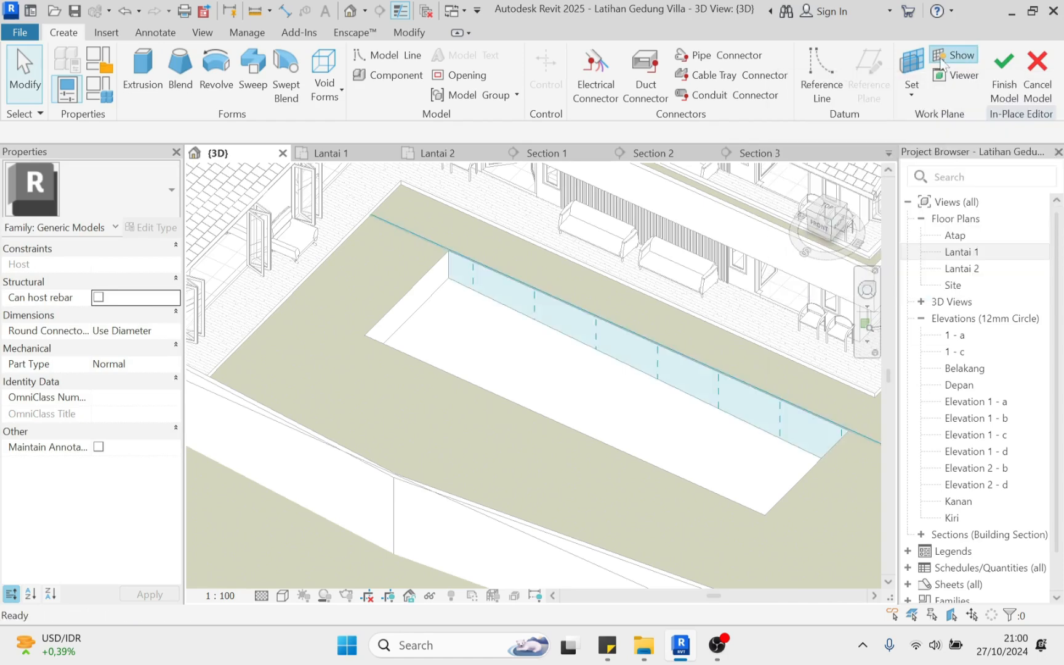
click(959, 55)
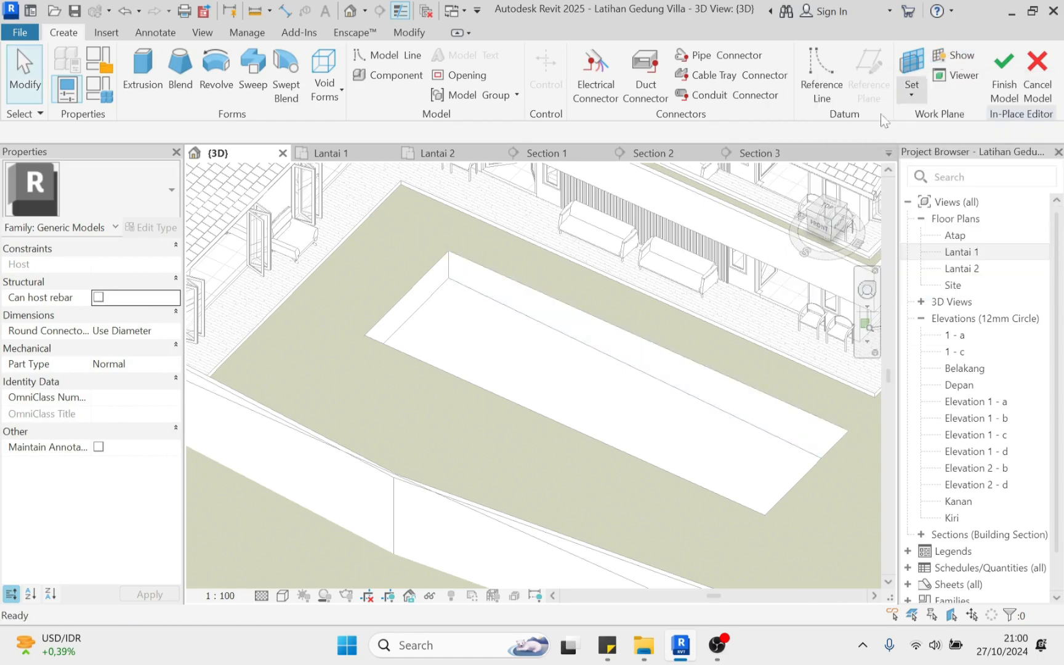
middle_drag(642, 381, 590, 389)
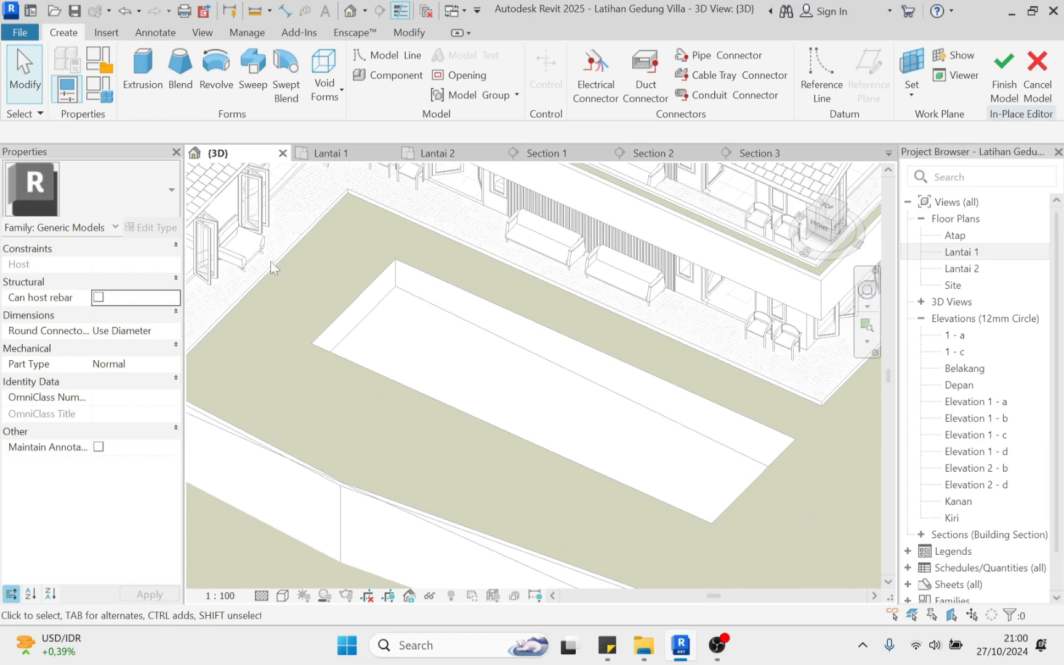
Start an extrusion and pick the sloping floor edge and both vertical end edges along the pool's long wall as sketch lines
click(143, 68)
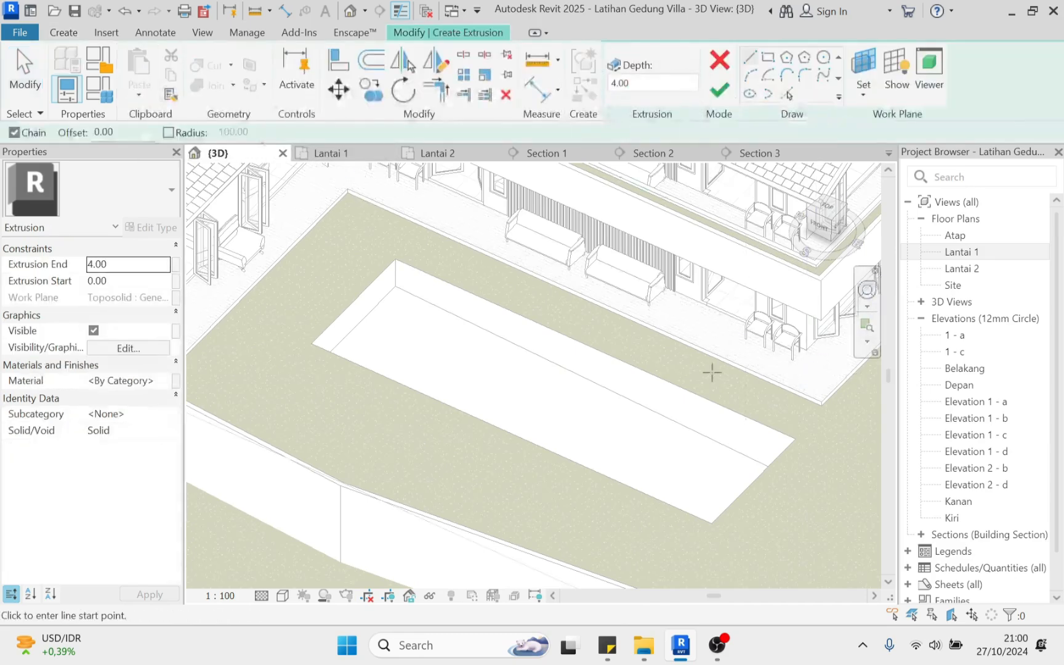
scroll(708, 373, up, 3)
click(787, 94)
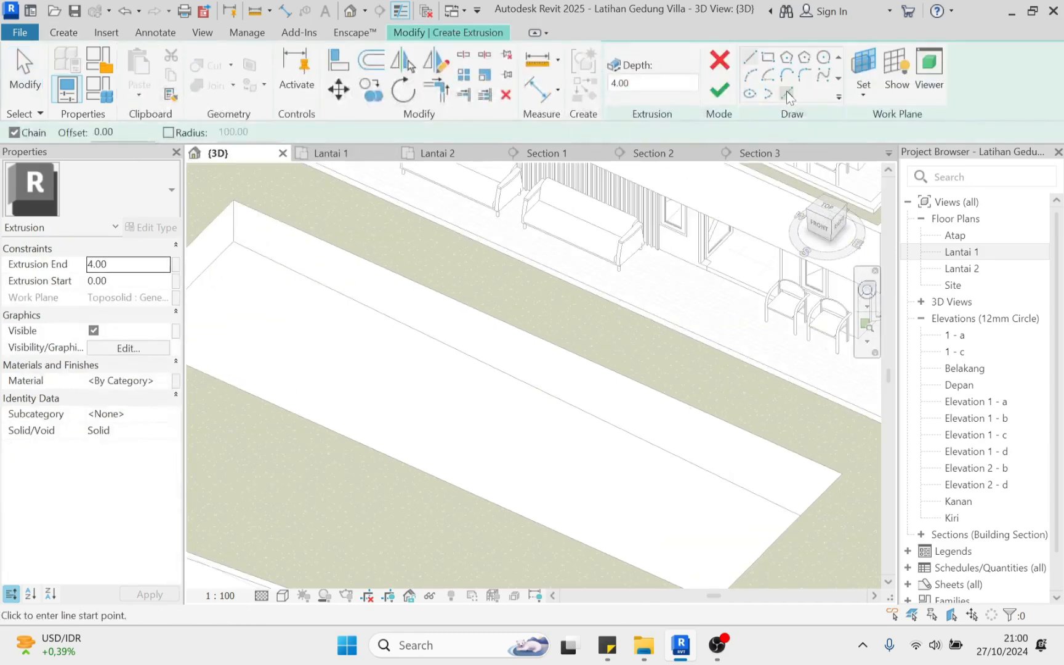
click(530, 391)
click(233, 234)
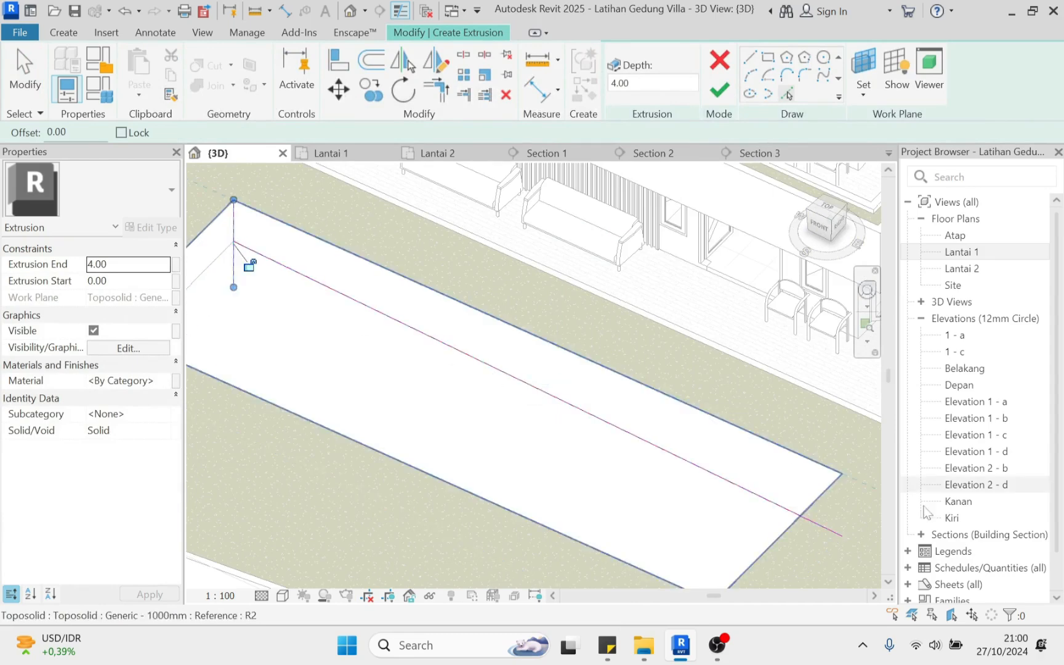
shift+middle_drag(791, 510, 924, 524)
middle_drag(606, 361, 431, 628)
scroll(741, 325, up, 1)
click(749, 380)
scroll(742, 363, down, 5)
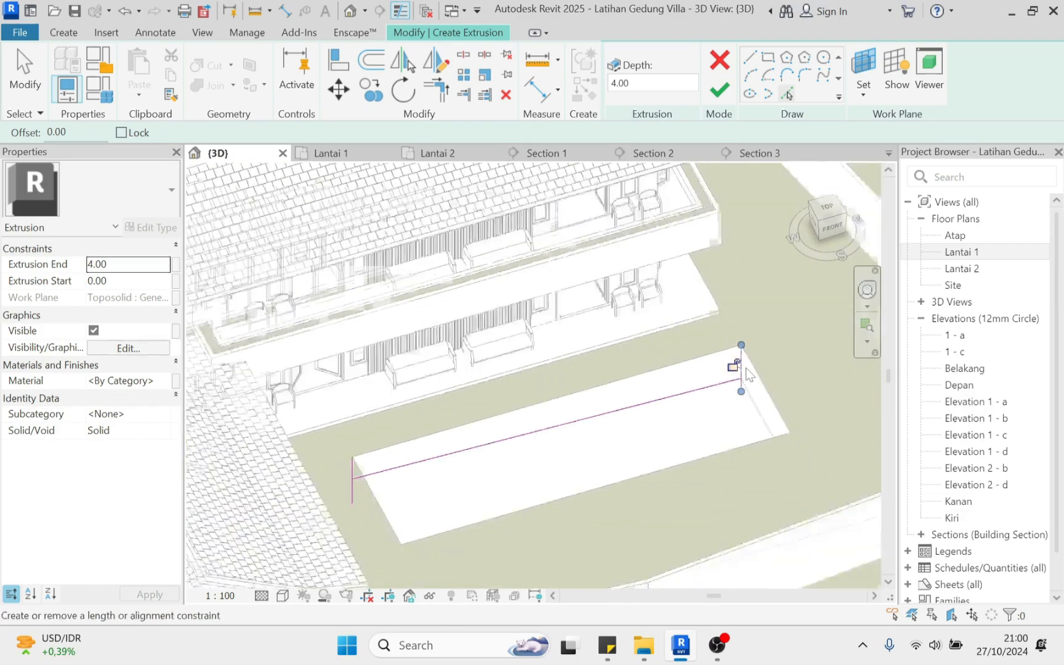
Trim the sloping floor line and both vertical end lines to clean corners at each end of the pool
scroll(502, 444, up, 5)
scroll(501, 438, up, 1)
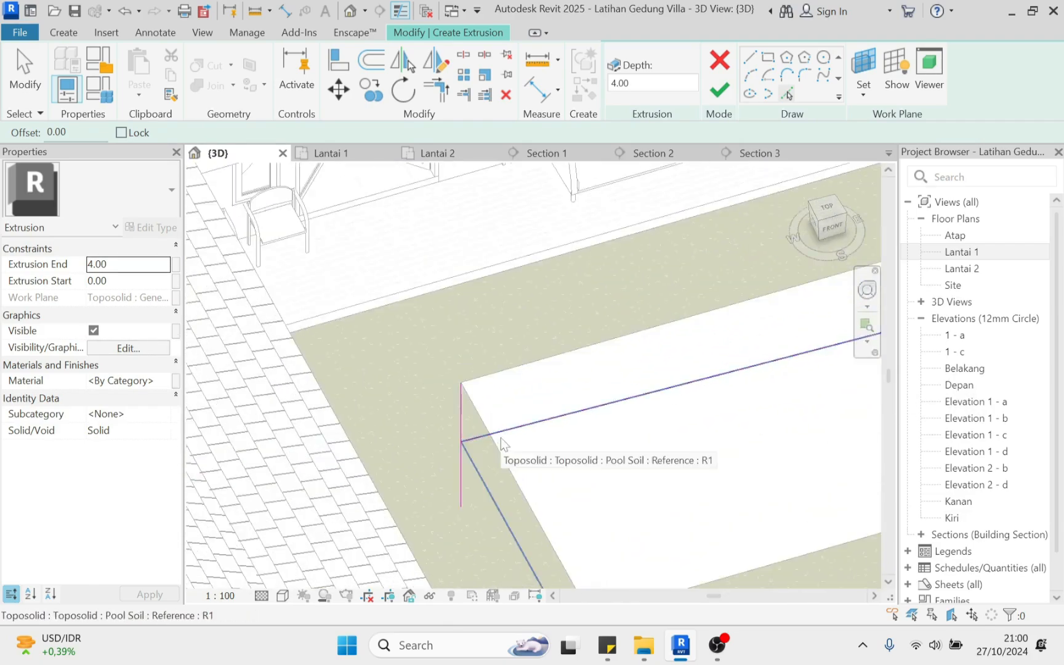
key(Escape)
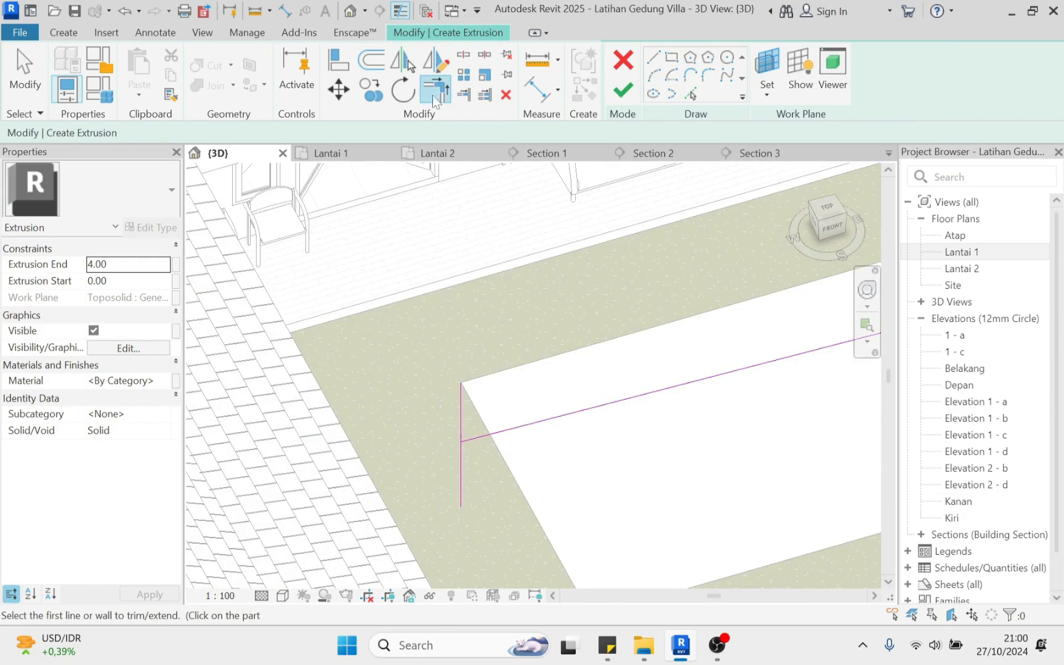
click(513, 423)
click(463, 416)
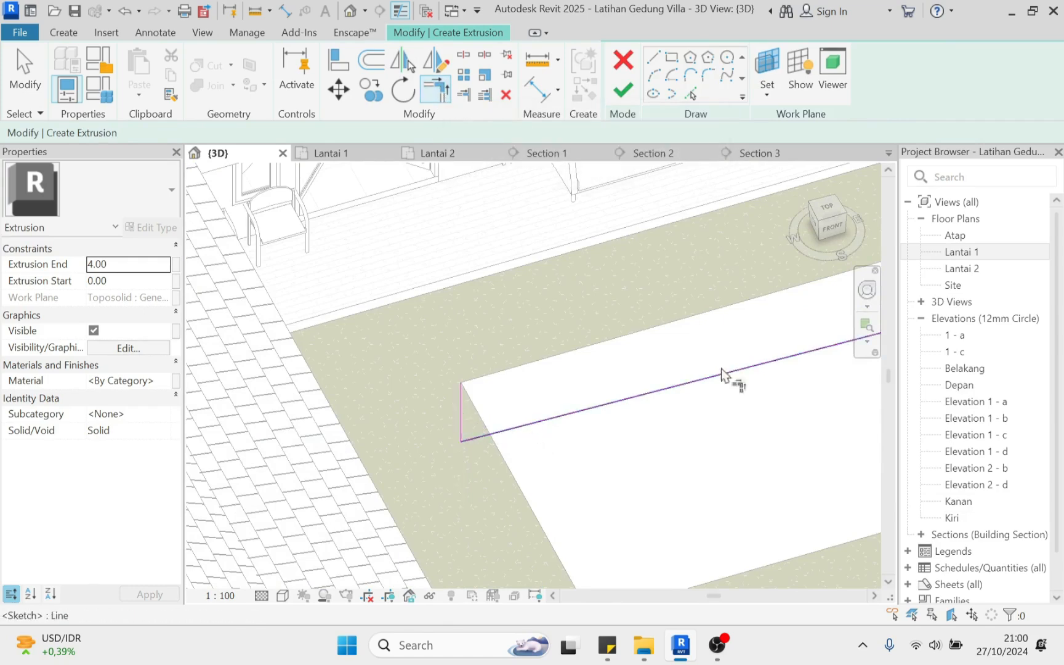
scroll(720, 394, down, 4)
middle_drag(710, 409, 701, 409)
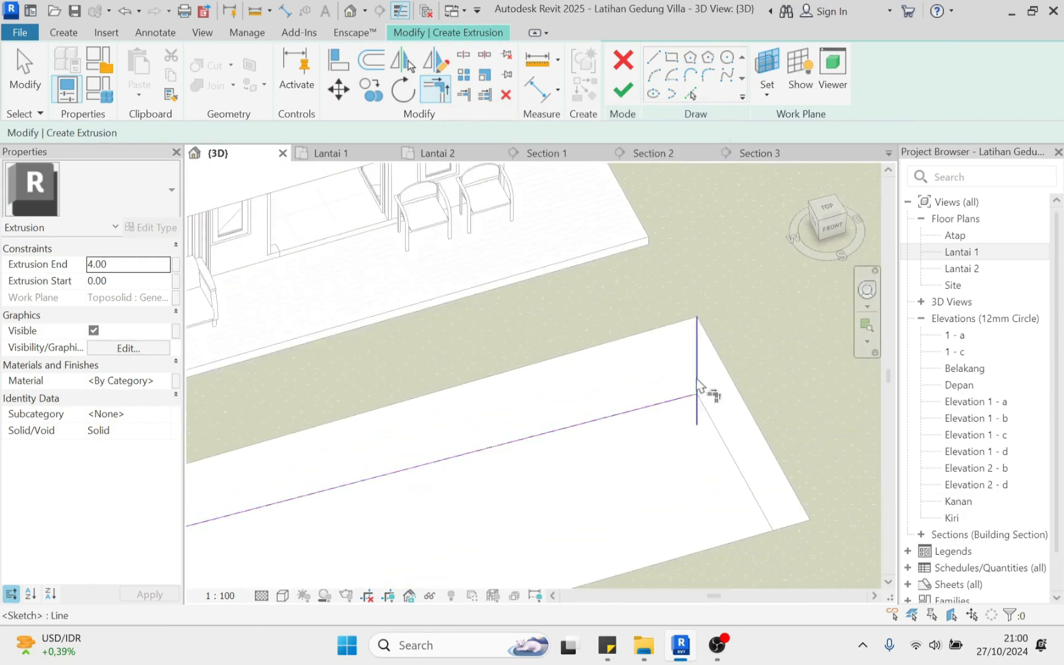
scroll(720, 371, down, 1)
shift+middle_drag(590, 448, 501, 465)
middle_drag(502, 465, 496, 345)
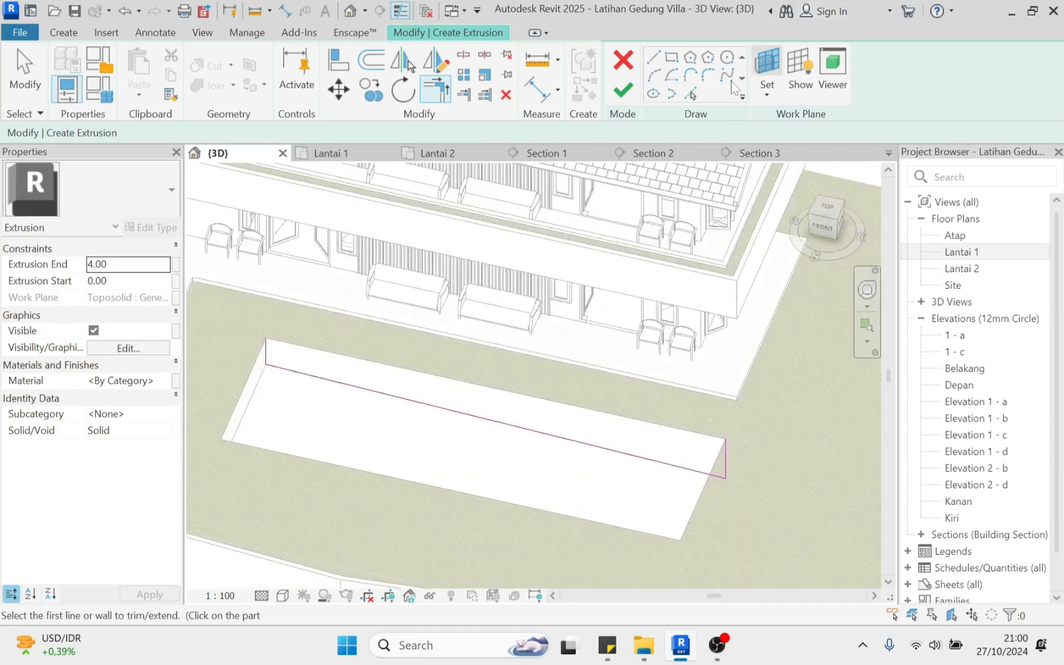
Create inner profile lines from both end edges and the sloping floor line with an offset of 20
click(692, 93)
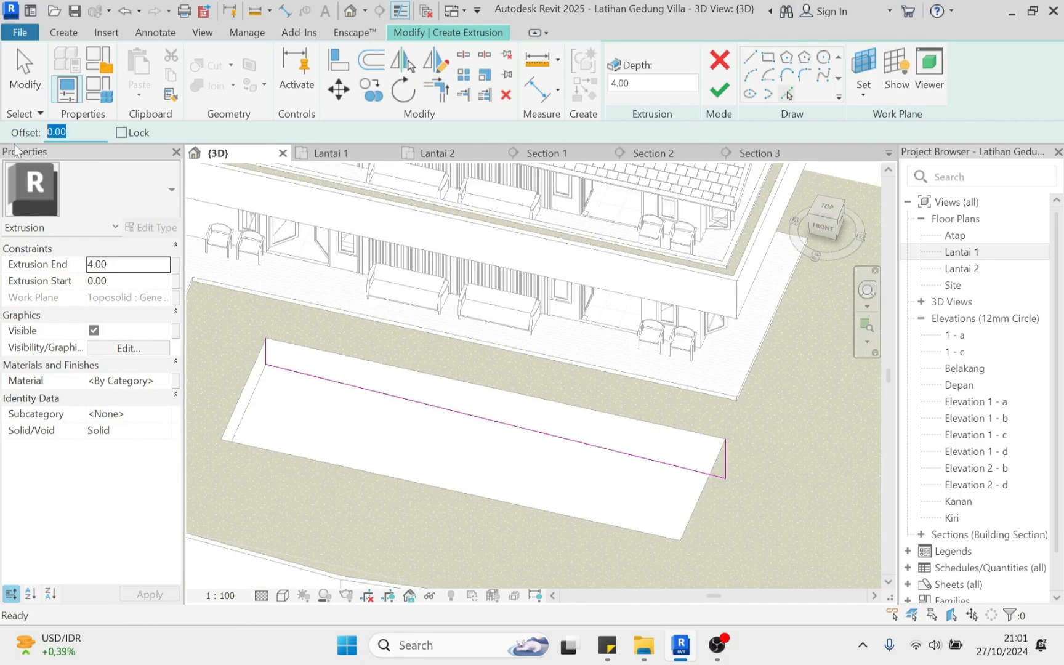
text(20)
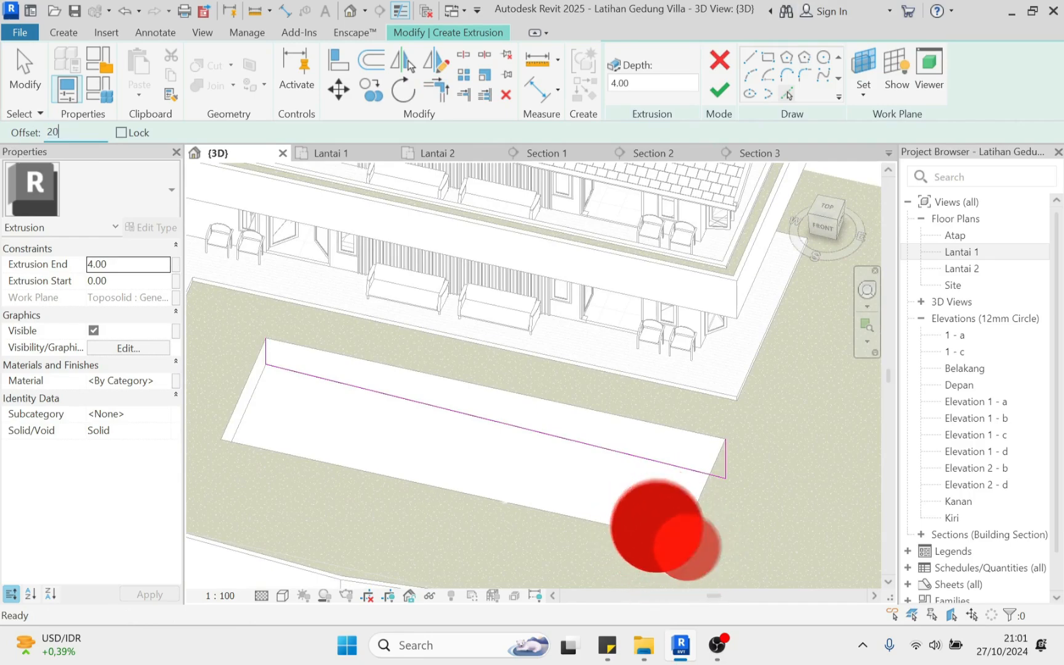
scroll(273, 355, up, 3)
scroll(272, 356, up, 2)
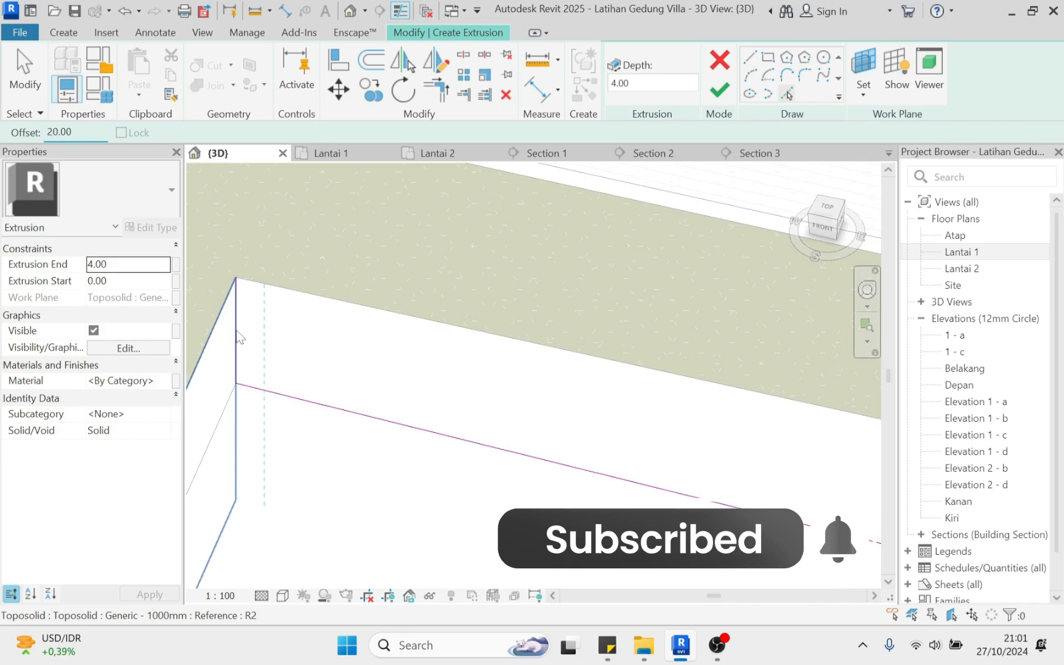
click(244, 333)
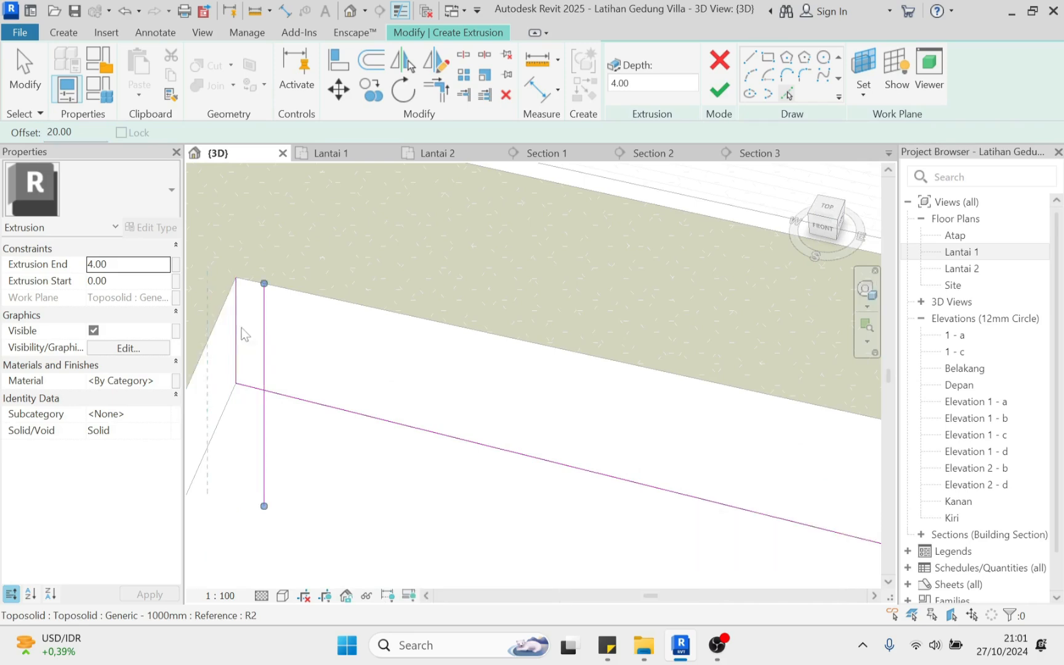
click(338, 407)
scroll(335, 404, down, 4)
scroll(777, 490, up, 5)
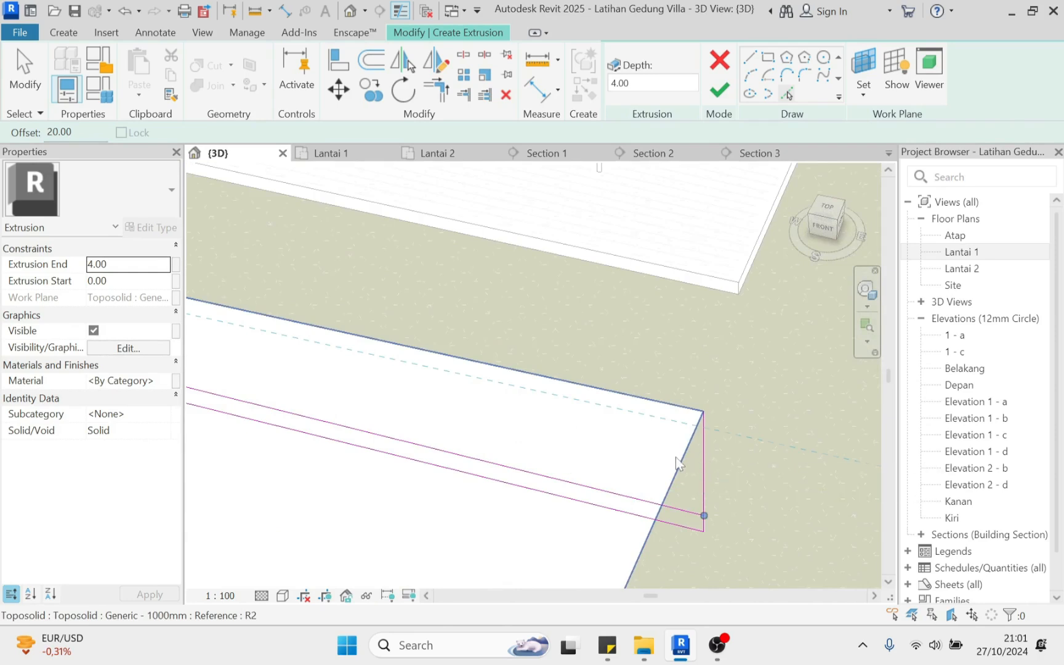
mouse_move(676, 457)
shift+middle_down()
mouse_move(748, 468)
mouse_move(803, 437)
mouse_move(572, 357)
shift+middle_up()
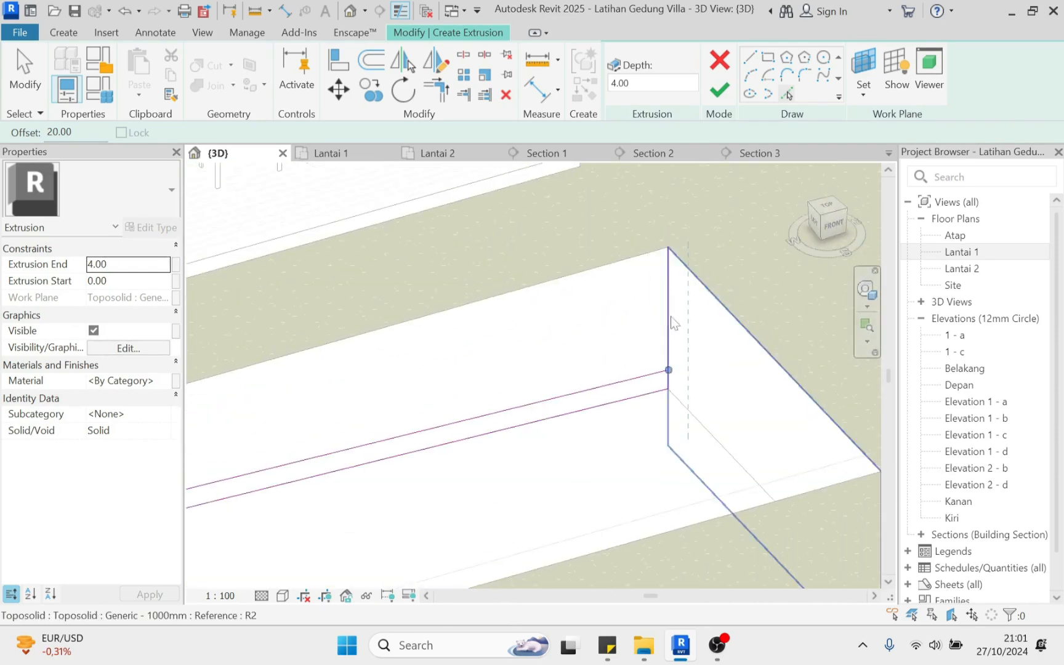
scroll(666, 316, down, 2)
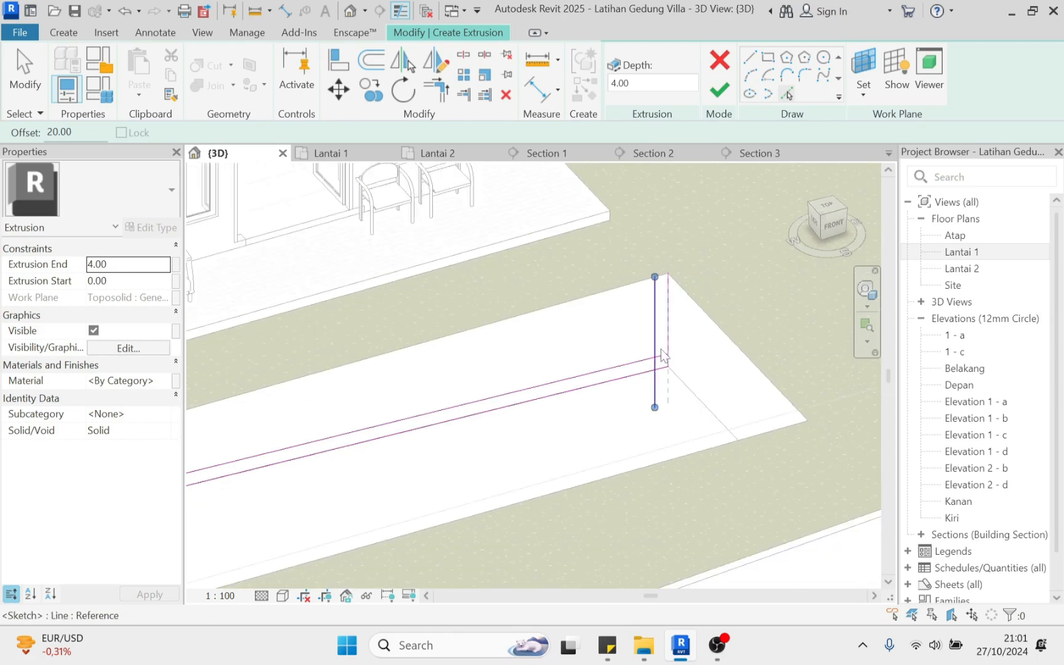
Trim the inner floor line to both inner vertical lines so they meet at corners
key(t)
key(r)
click(656, 345)
click(658, 366)
scroll(662, 370, down, 3)
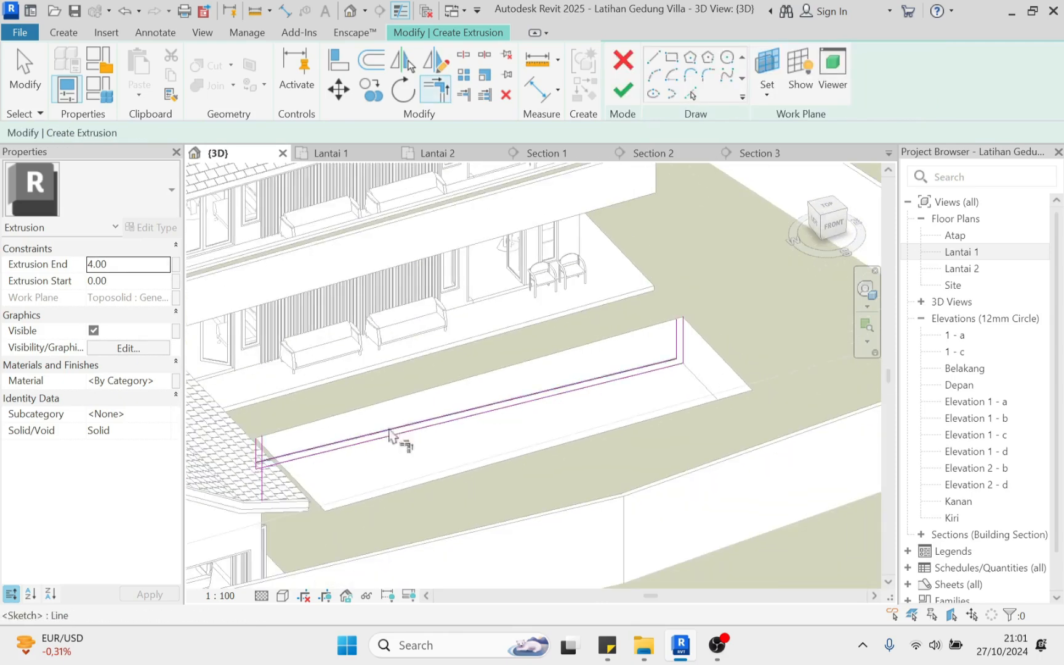
mouse_move(327, 463)
shift+middle_down()
mouse_move(226, 458)
mouse_move(245, 404)
shift+middle_up()
scroll(273, 361, up, 2)
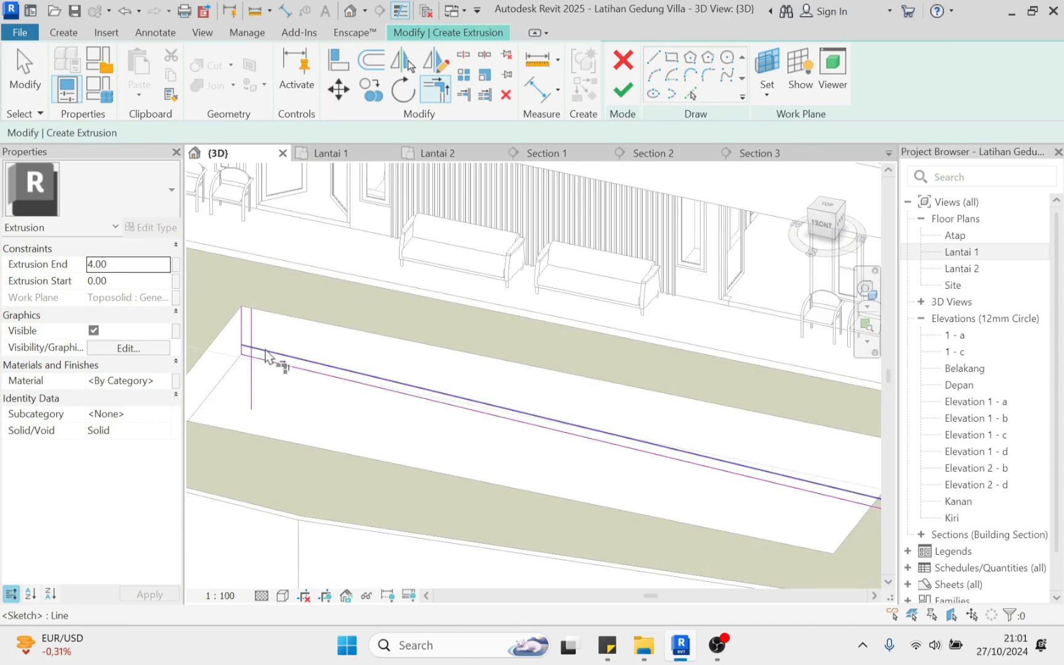
click(259, 340)
click(268, 356)
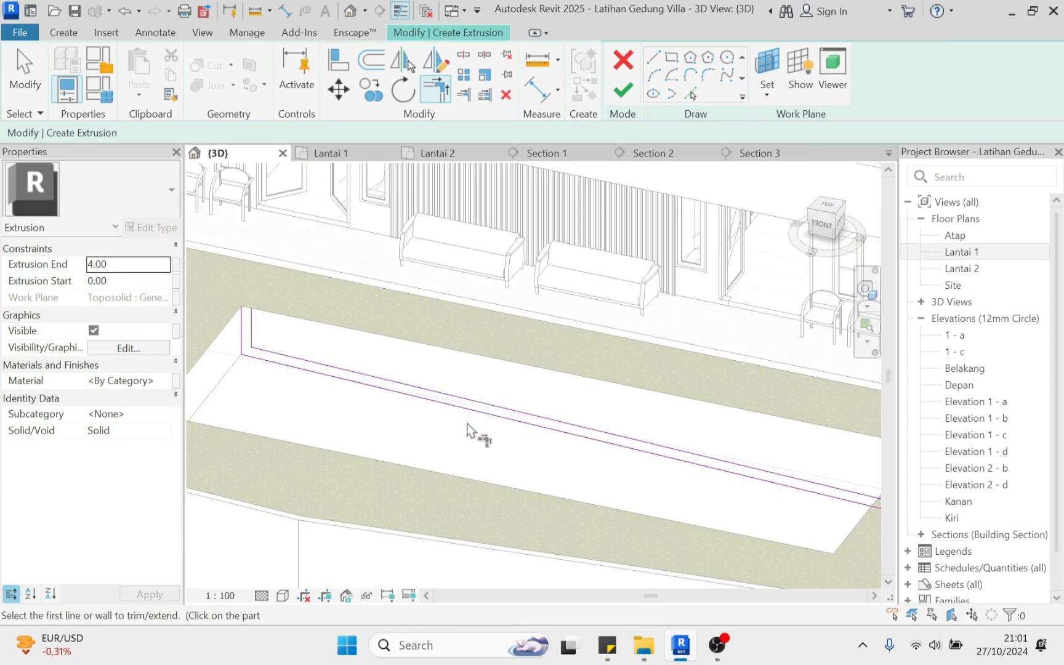
Pick the pool's upper long edge as a sketch line with zero offset
mouse_move(474, 432)
shift+middle_down()
mouse_move(532, 435)
mouse_move(482, 418)
mouse_move(524, 442)
mouse_move(639, 142)
shift+middle_up()
click(688, 95)
scroll(554, 333, up, 4)
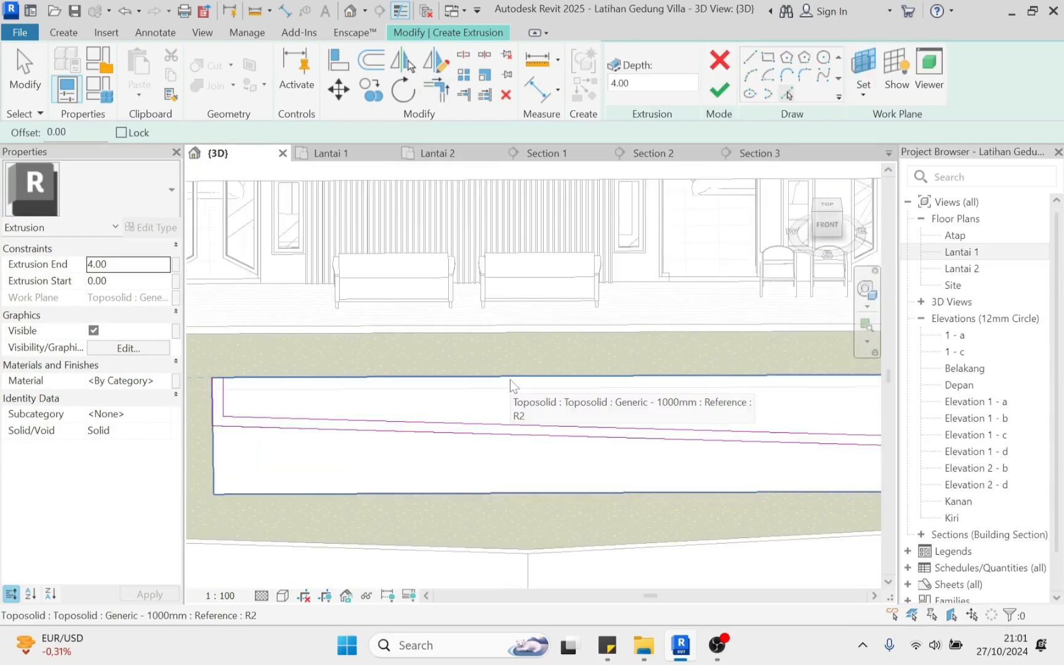
click(522, 378)
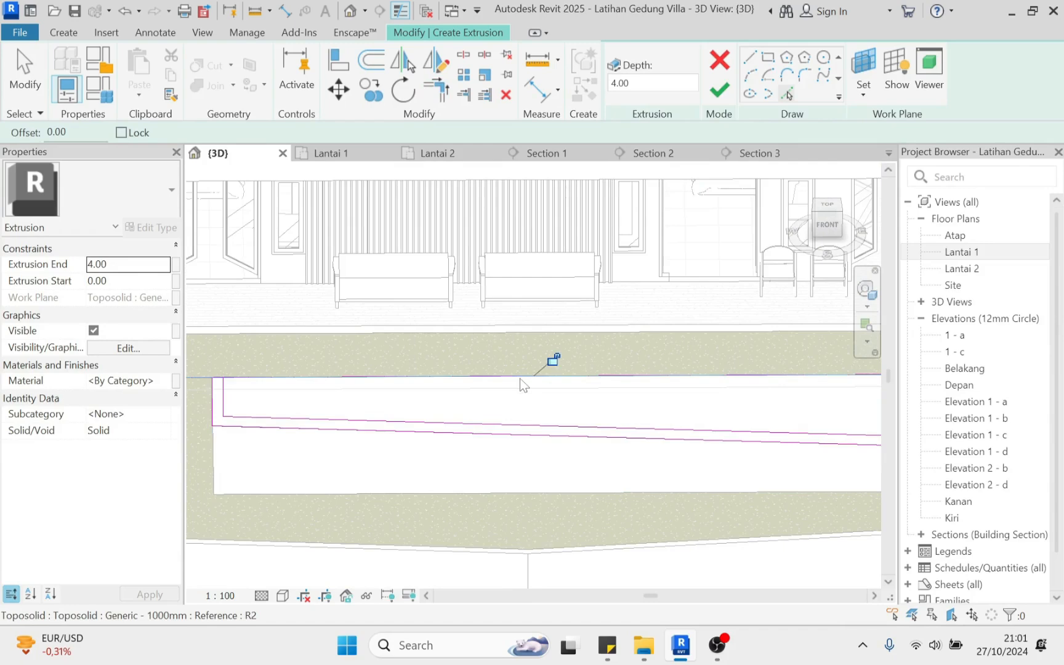
scroll(583, 389, down, 3)
key(Escape)
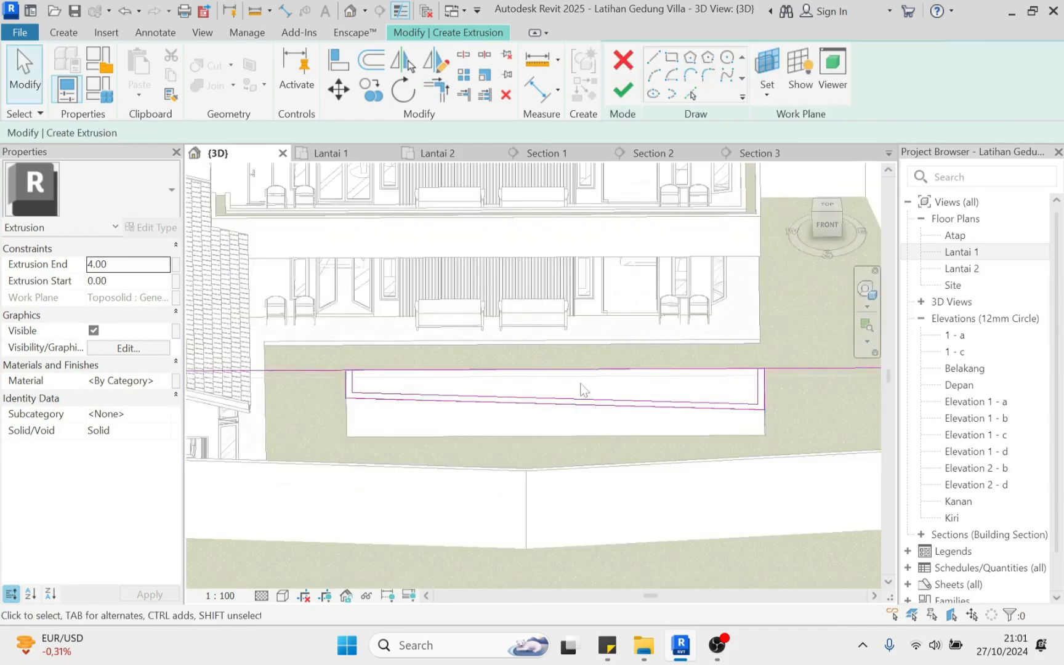
Split the top-edge line and trim its pieces to the wall lines to close the U-shaped profile, and finish the extrusion sketch
click(463, 54)
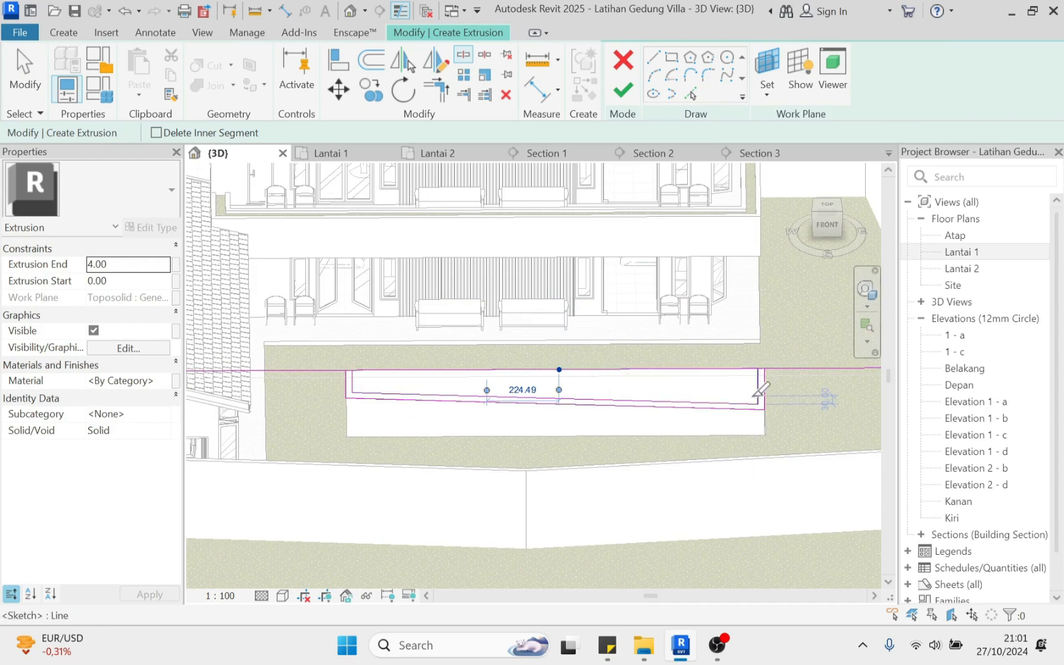
scroll(759, 388, up, 4)
key(t)
key(r)
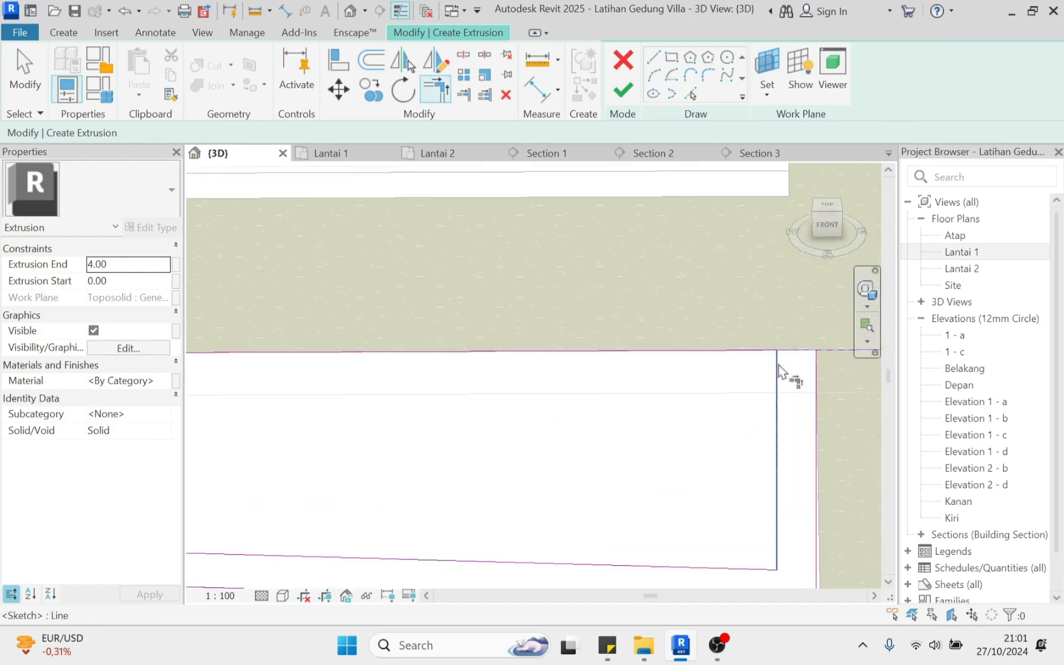
scroll(820, 388, down, 3)
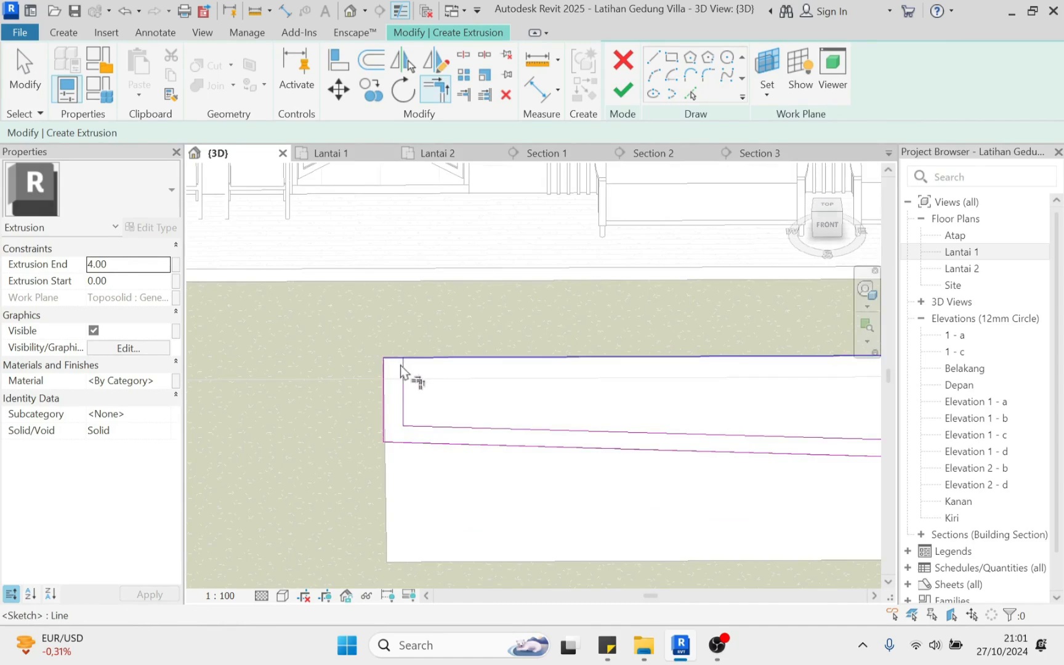
click(400, 363)
click(404, 369)
scroll(352, 378, down, 5)
shift+middle_drag(568, 436, 447, 453)
click(623, 91)
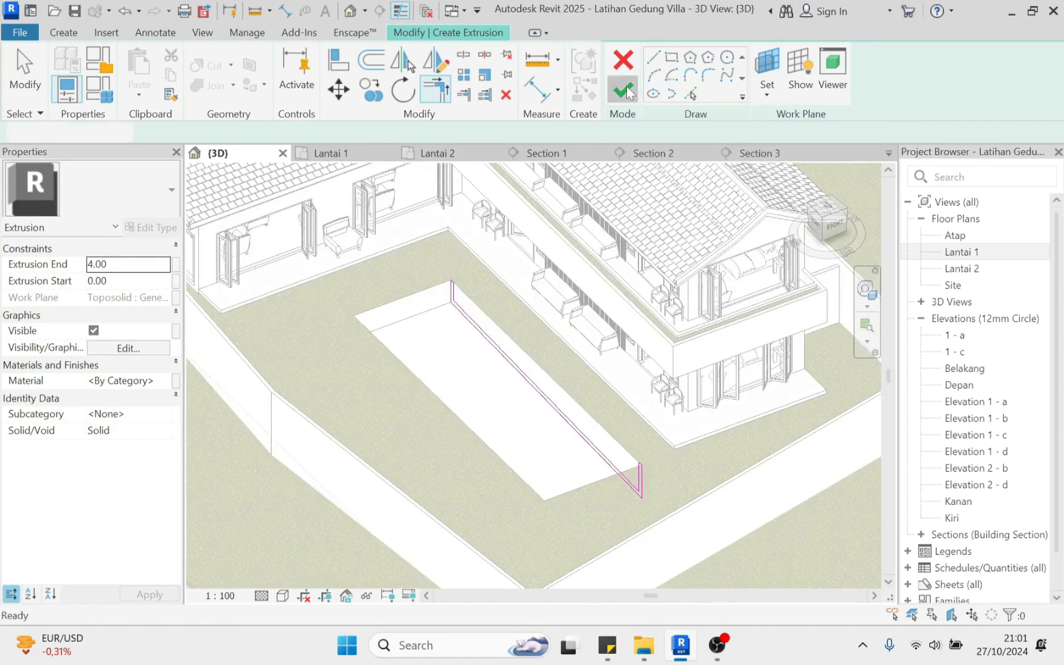
Stretch the U-shaped pool extrusion across to the pool's opposite long edge, giving it a depth of 410
scroll(545, 394, up, 3)
shift+middle_drag(545, 394, 522, 375)
scroll(554, 383, up, 5)
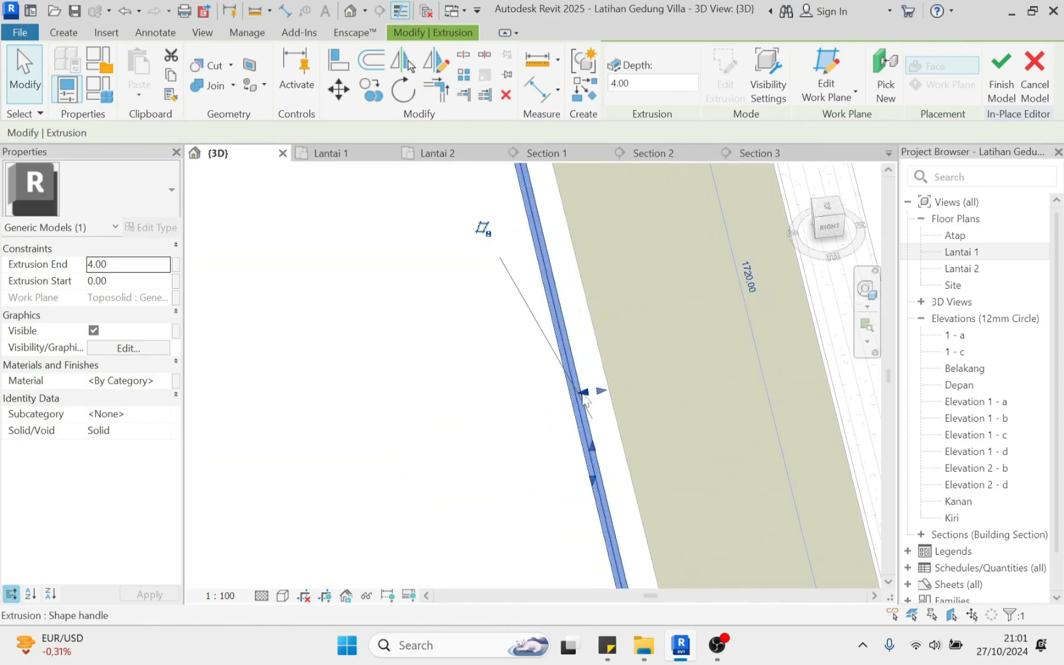
drag(579, 391, 438, 396)
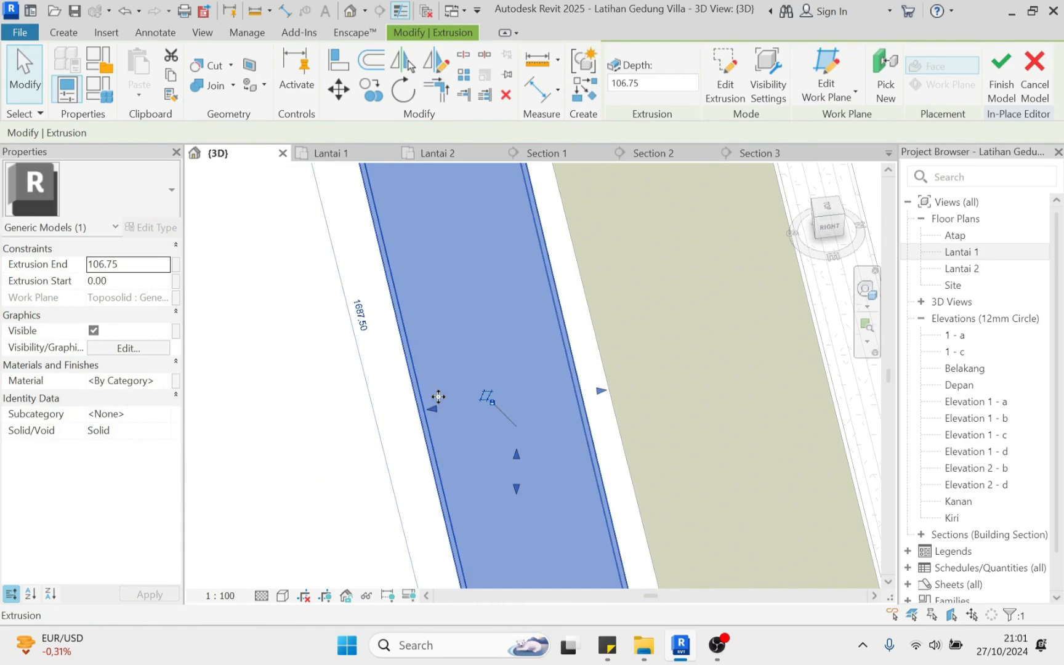
scroll(438, 397, down, 3)
mouse_move(437, 396)
shift+middle_down()
mouse_move(487, 439)
mouse_move(443, 452)
mouse_move(442, 419)
shift+middle_up()
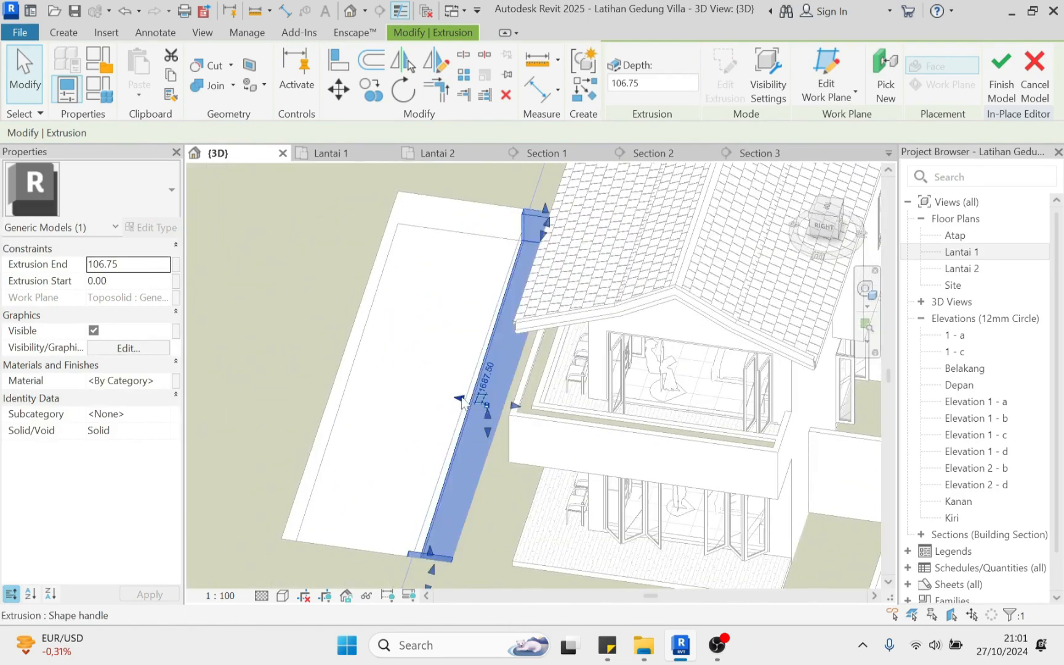
drag(463, 402, 337, 391)
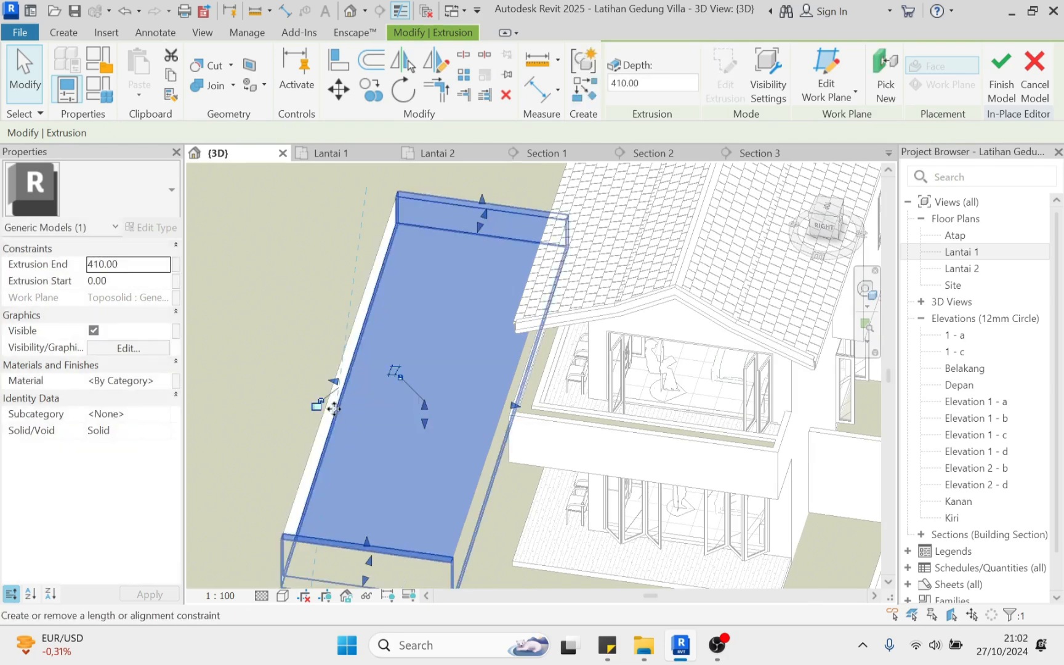
key(Escape)
Link the pool extrusion's material to a new instance family parameter named "Finishing & Structure Material"
click(364, 428)
shift+middle_drag(365, 434, 449, 428)
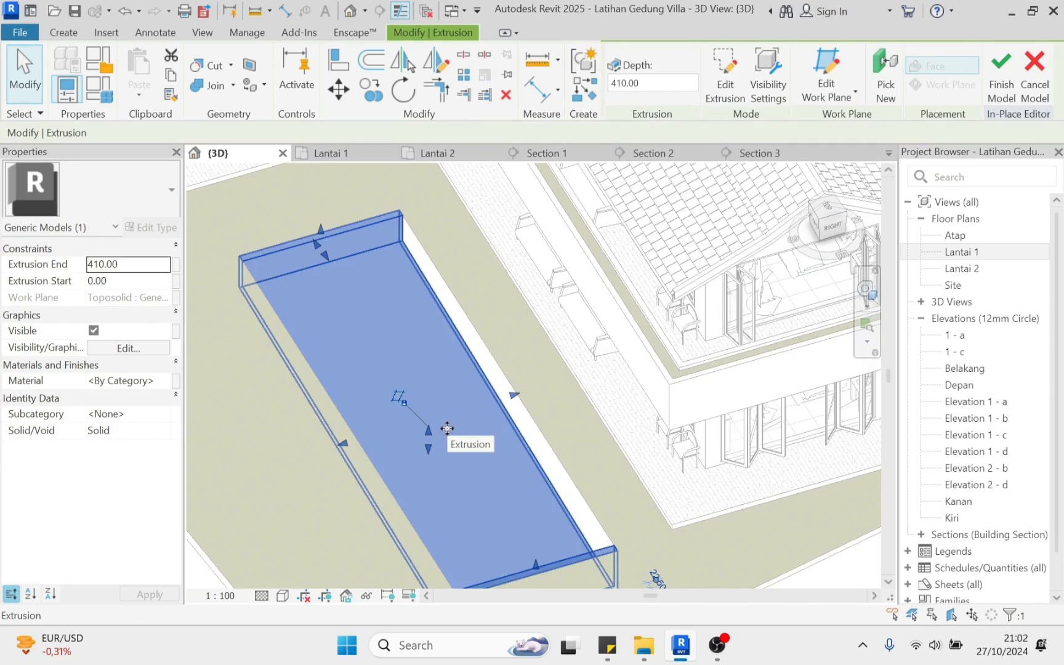
click(176, 381)
click(713, 451)
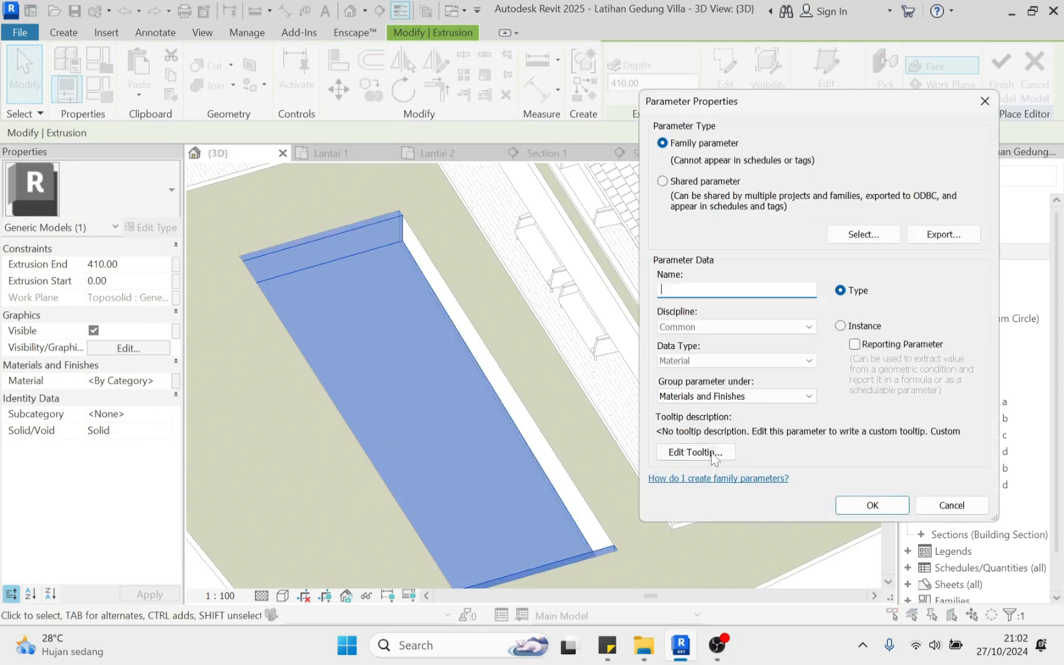
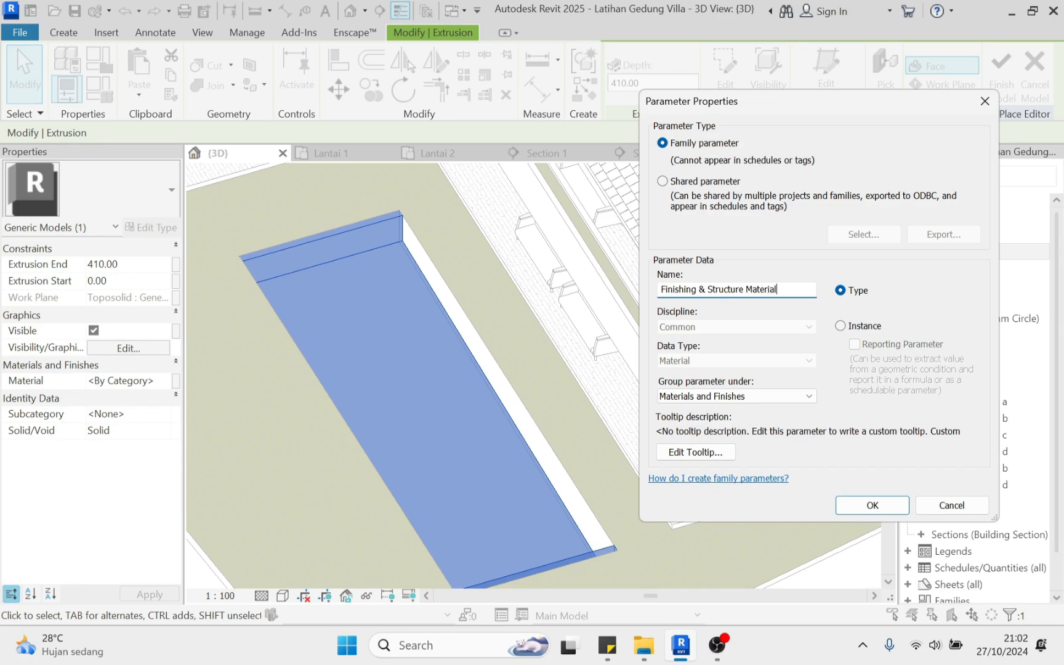
click(841, 326)
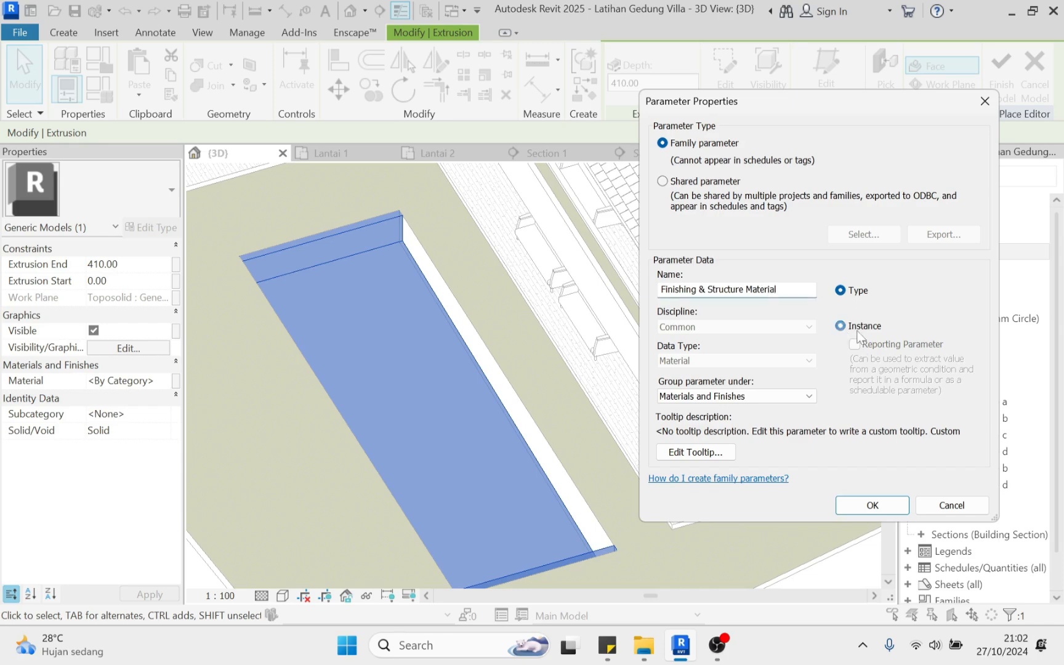
click(872, 505)
click(850, 491)
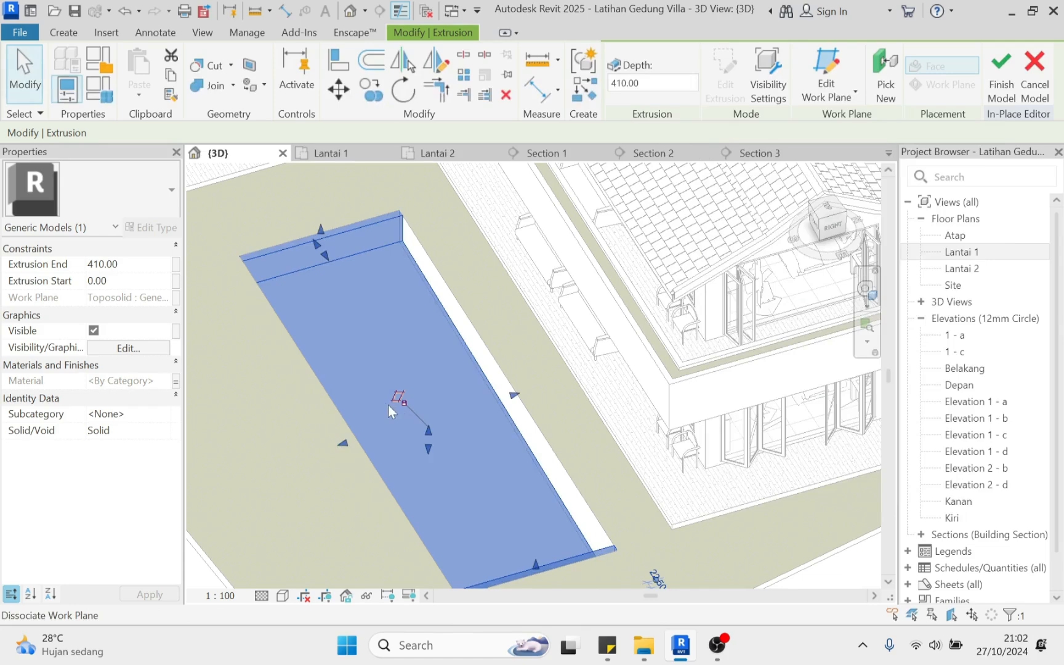
click(433, 406)
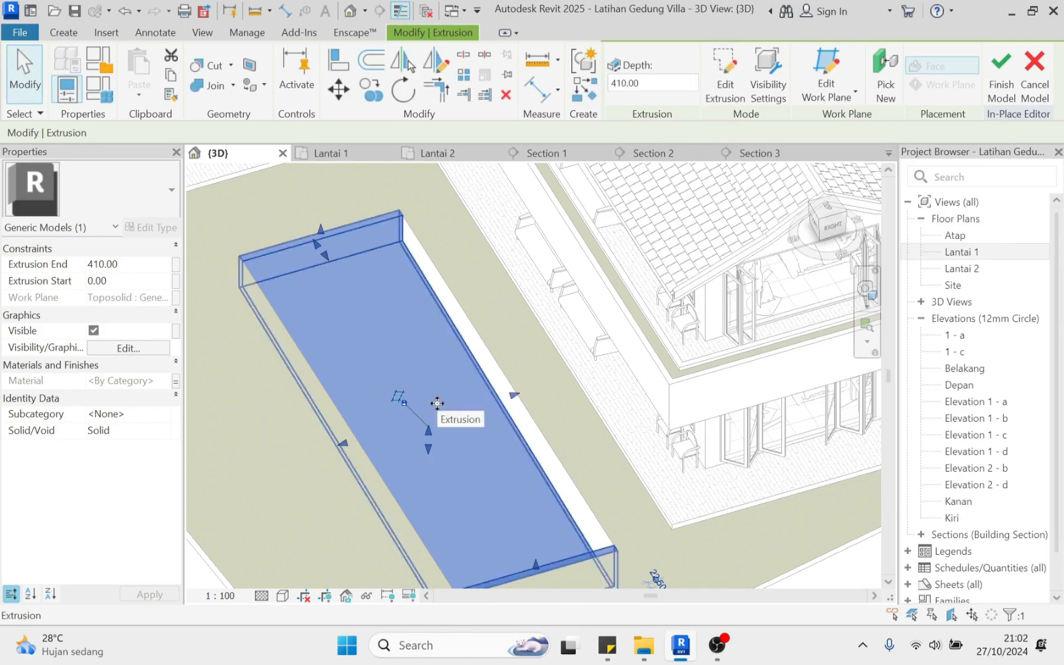
key(Escape)
Start a second extrusion and pick the pool's long-side floor edge, upper edge and vertical end edges as sketch lines with zero offset
shift+middle_drag(441, 389, 424, 244)
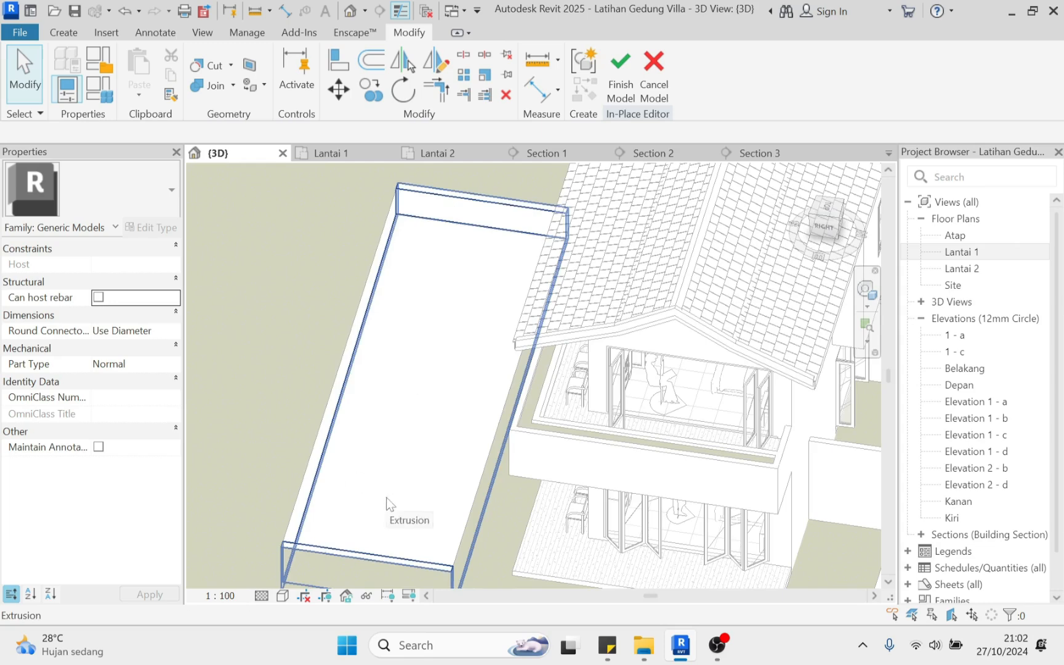
shift+middle_drag(386, 502, 522, 421)
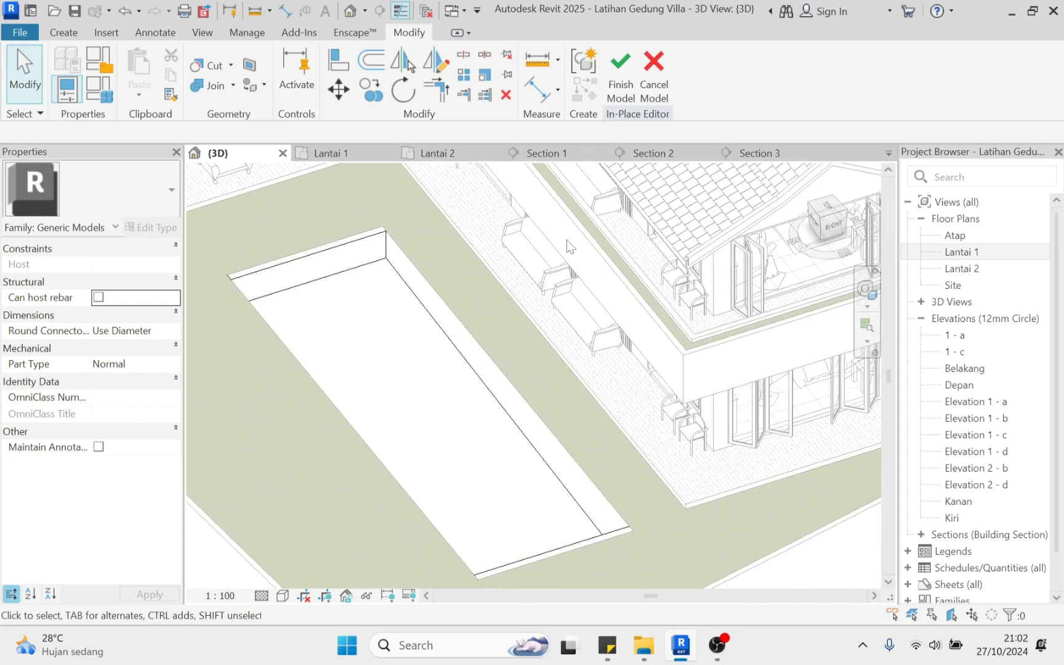
click(67, 33)
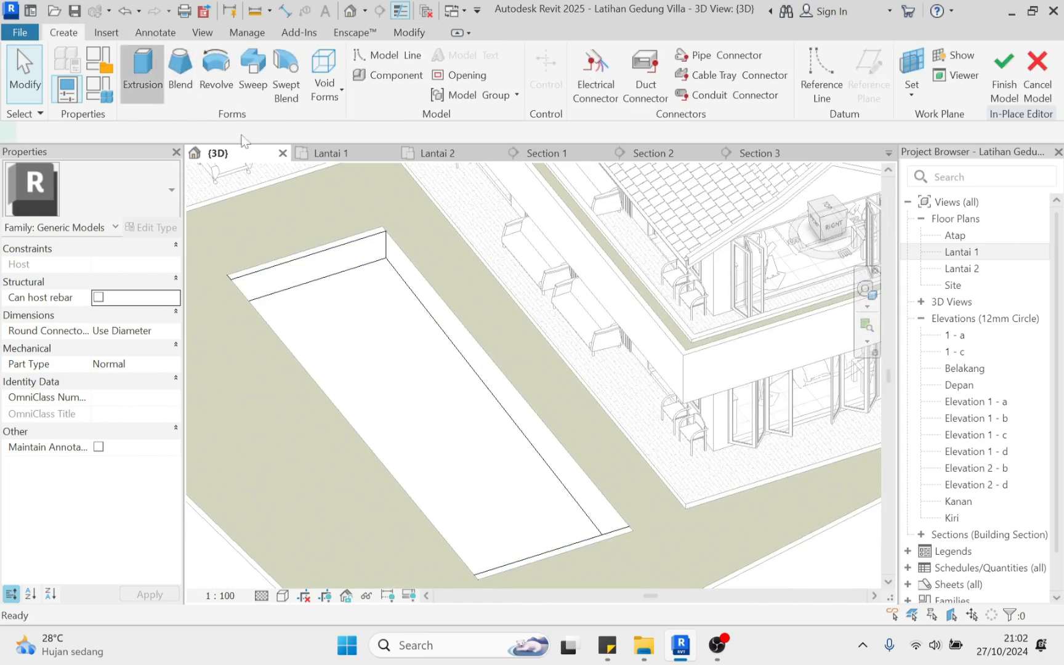
click(142, 71)
shift+middle_drag(552, 476, 607, 477)
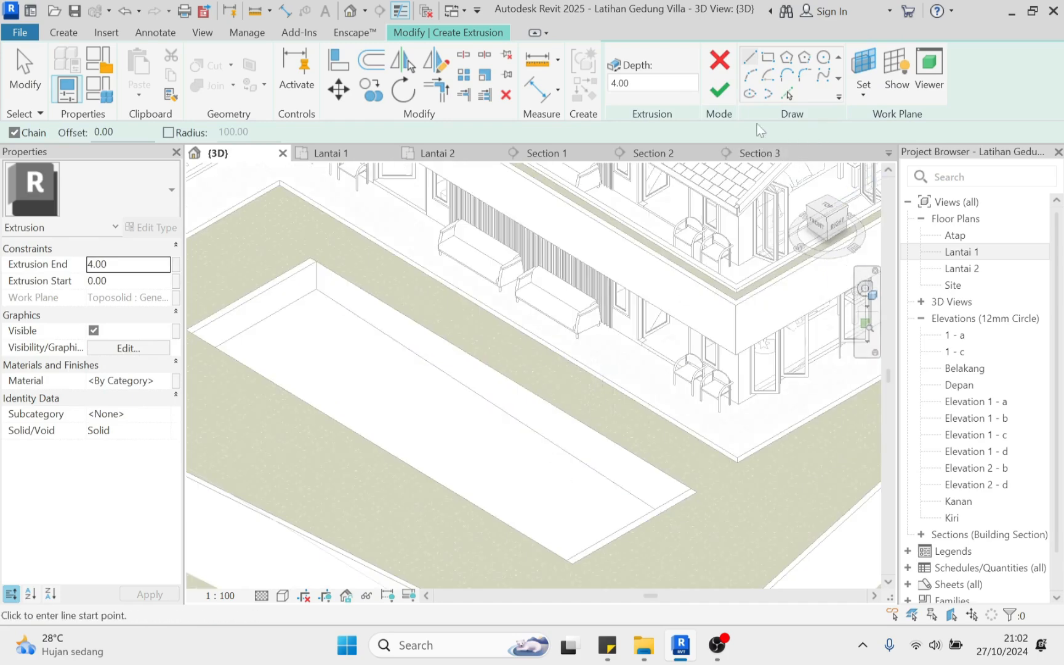
click(788, 93)
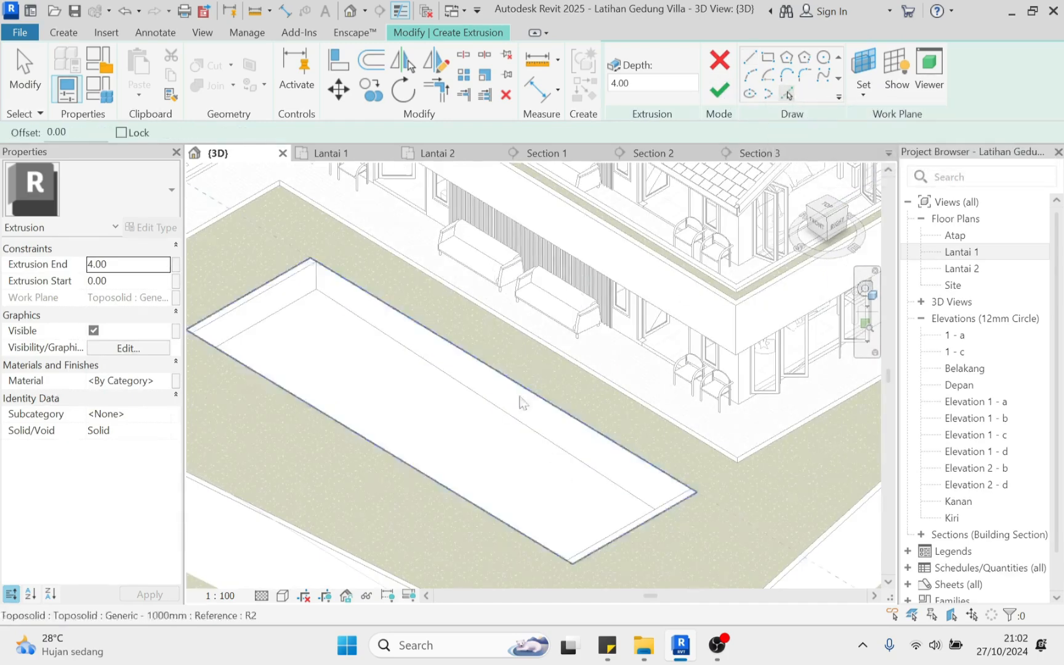
scroll(487, 414, up, 4)
click(489, 407)
scroll(490, 407, down, 3)
scroll(328, 275, up, 4)
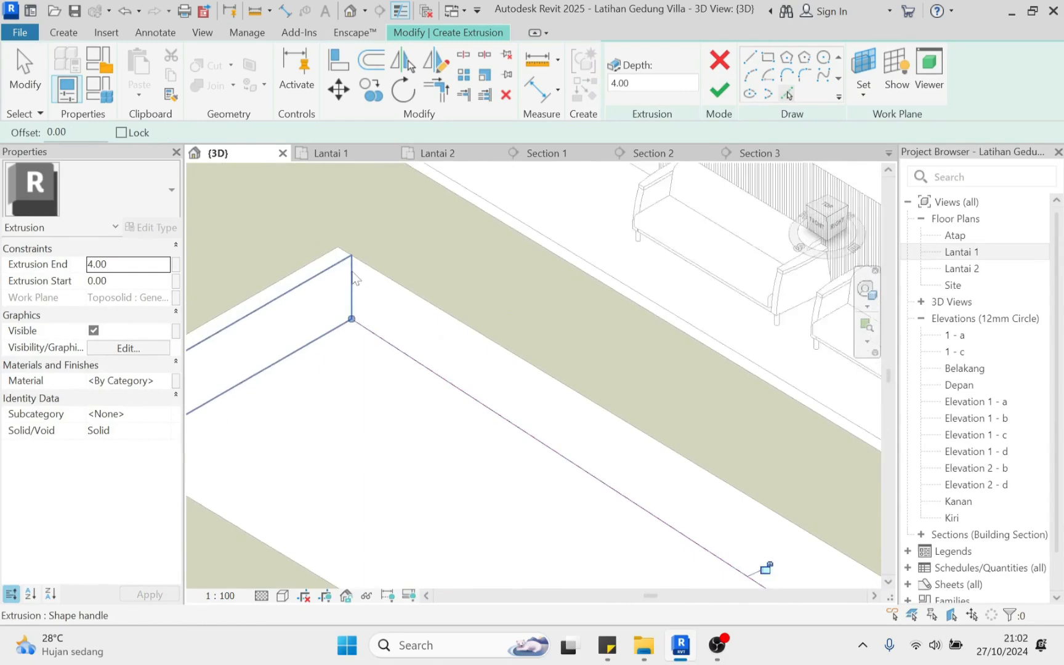
scroll(353, 288, down, 3)
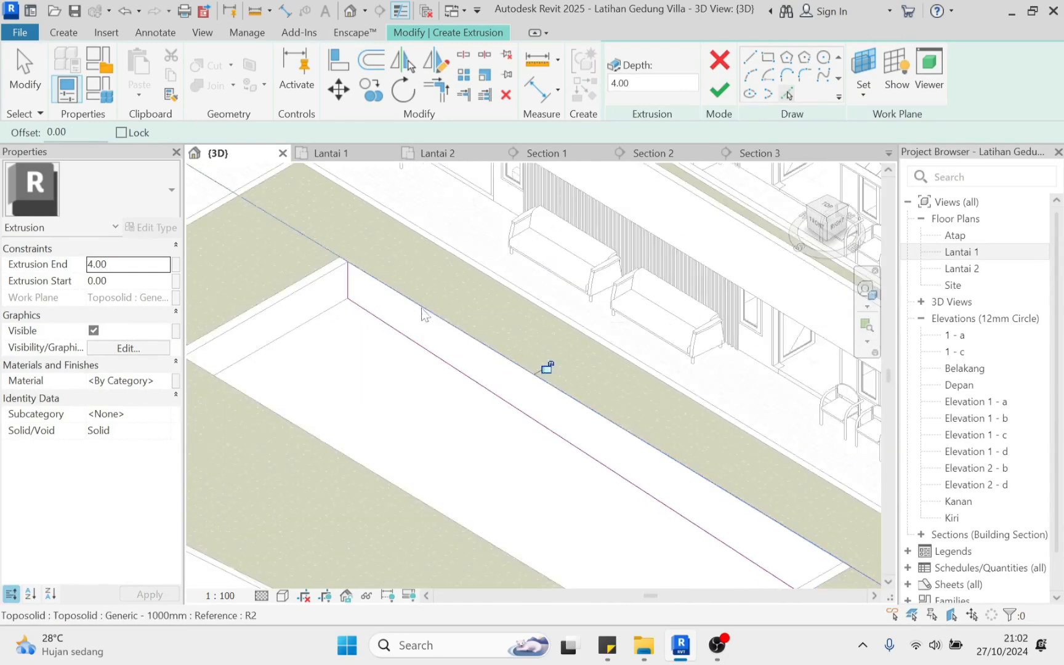
scroll(551, 400, down, 3)
mouse_move(608, 447)
shift+middle_down()
mouse_move(707, 463)
mouse_move(739, 453)
shift+middle_up()
scroll(659, 333, up, 2)
click(647, 305)
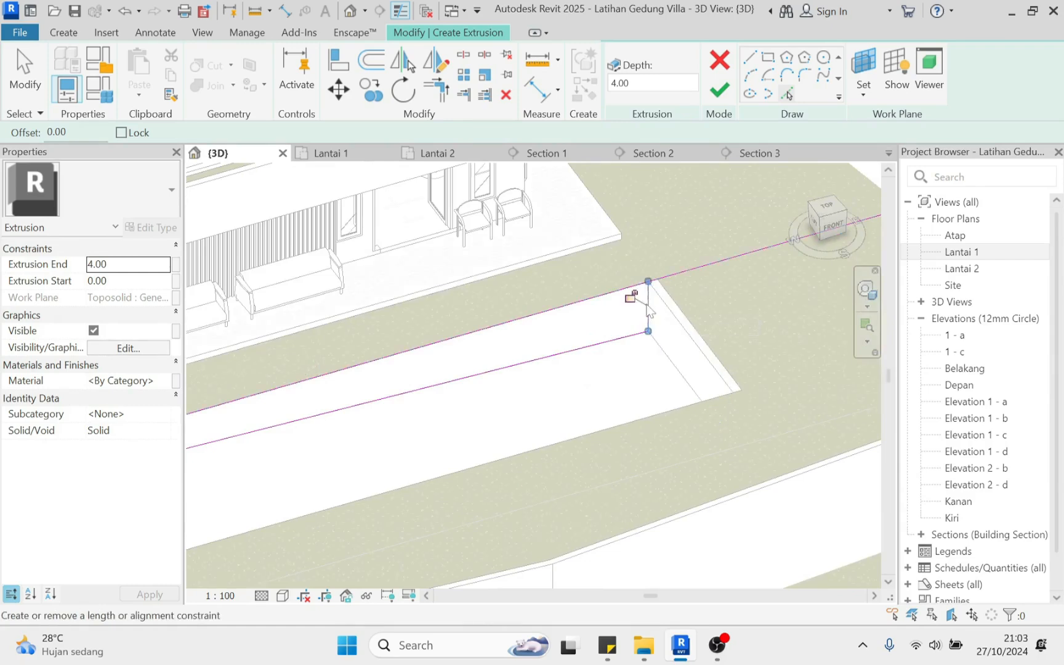
Trim the upper edge line to the vertical lines at both ends to close the side wall profile
scroll(647, 305, up, 2)
scroll(647, 310, up, 1)
key(t)
key(r)
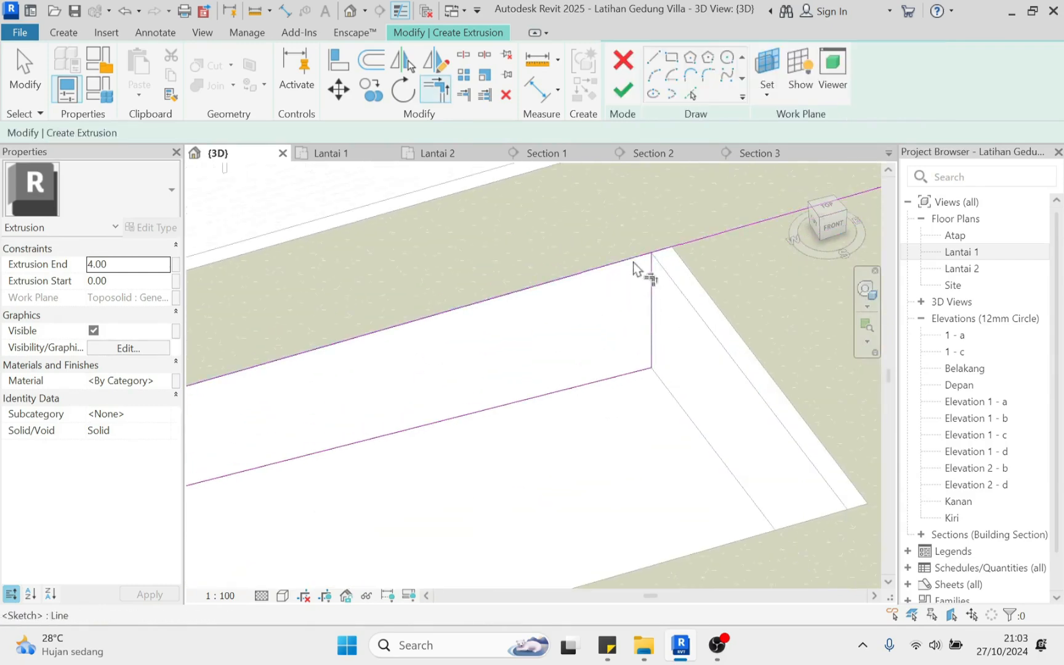
click(656, 323)
shift+middle_drag(656, 323, 298, 377)
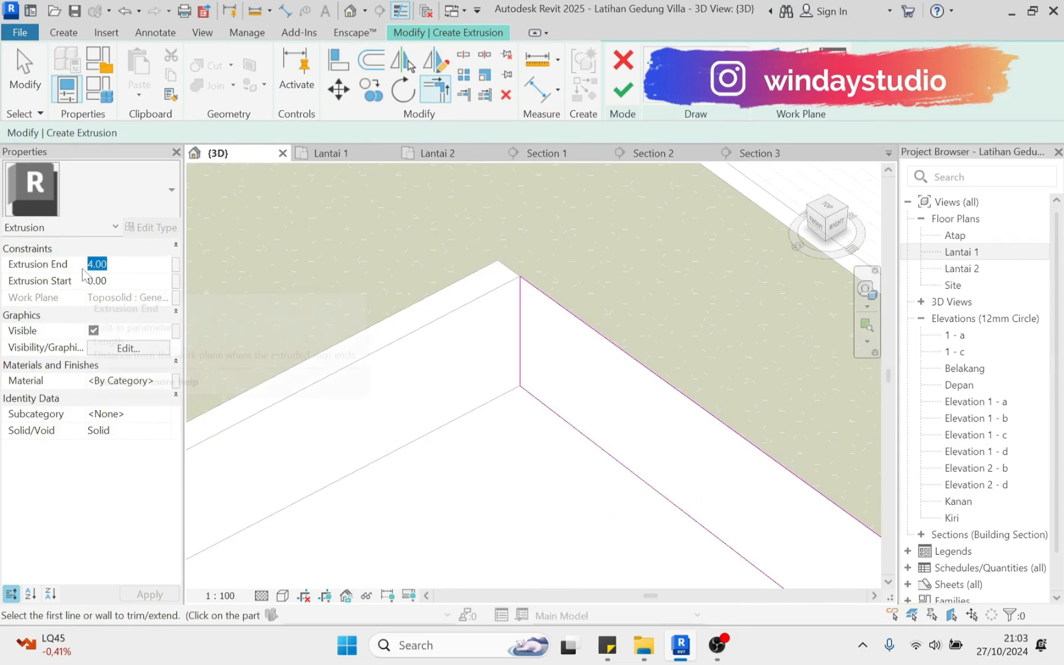
Set the side wall's extrusion end to 20 and finish the extrusion sketch
text(20)
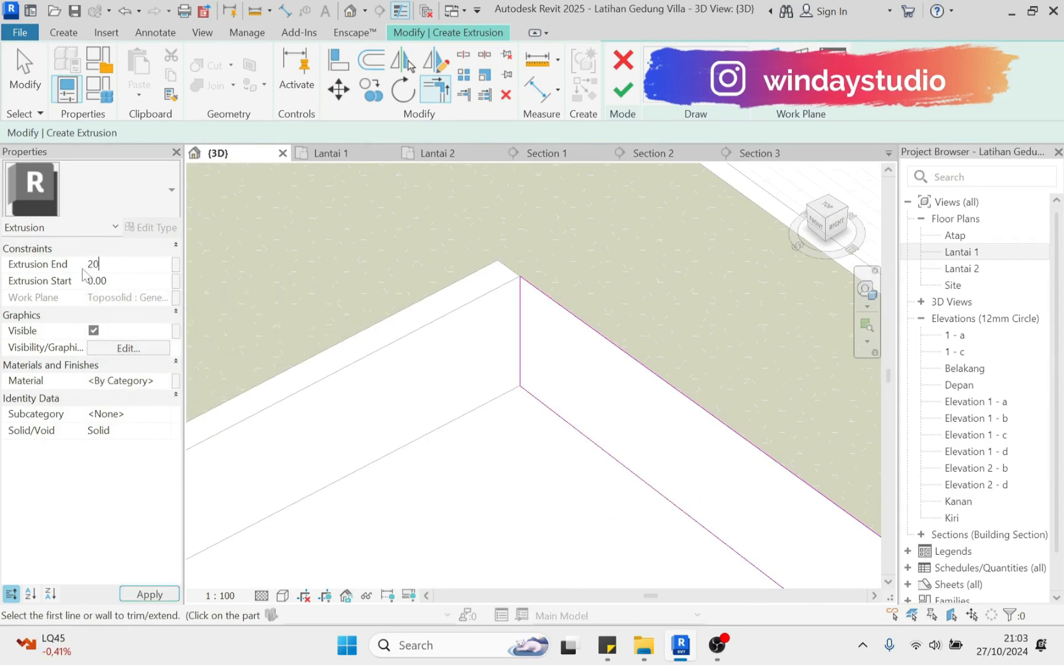
click(148, 595)
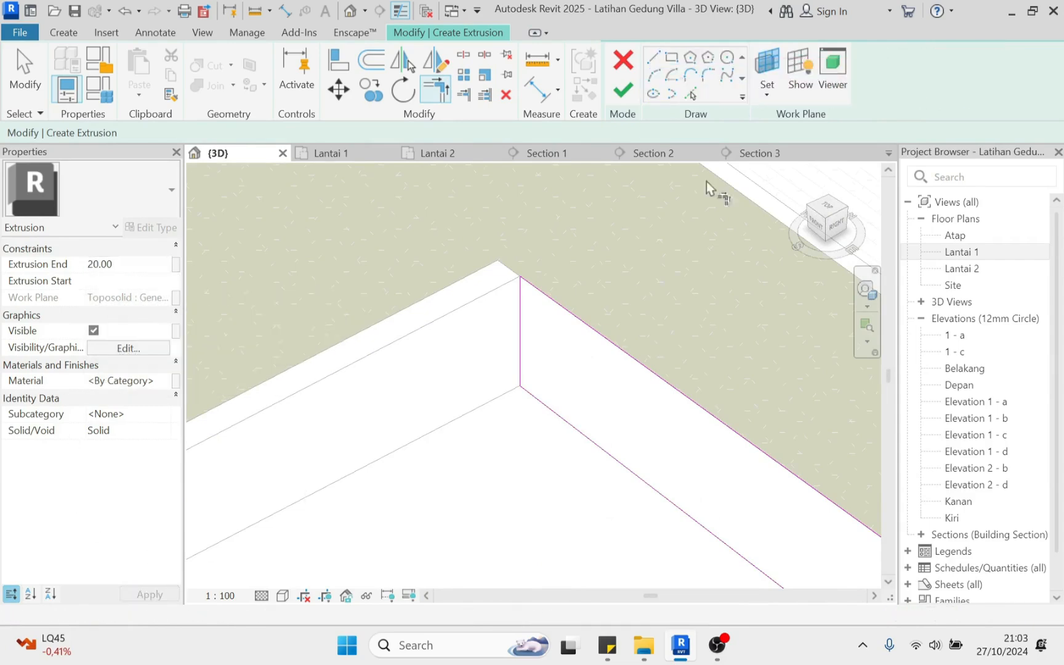
click(623, 92)
scroll(583, 451, down, 4)
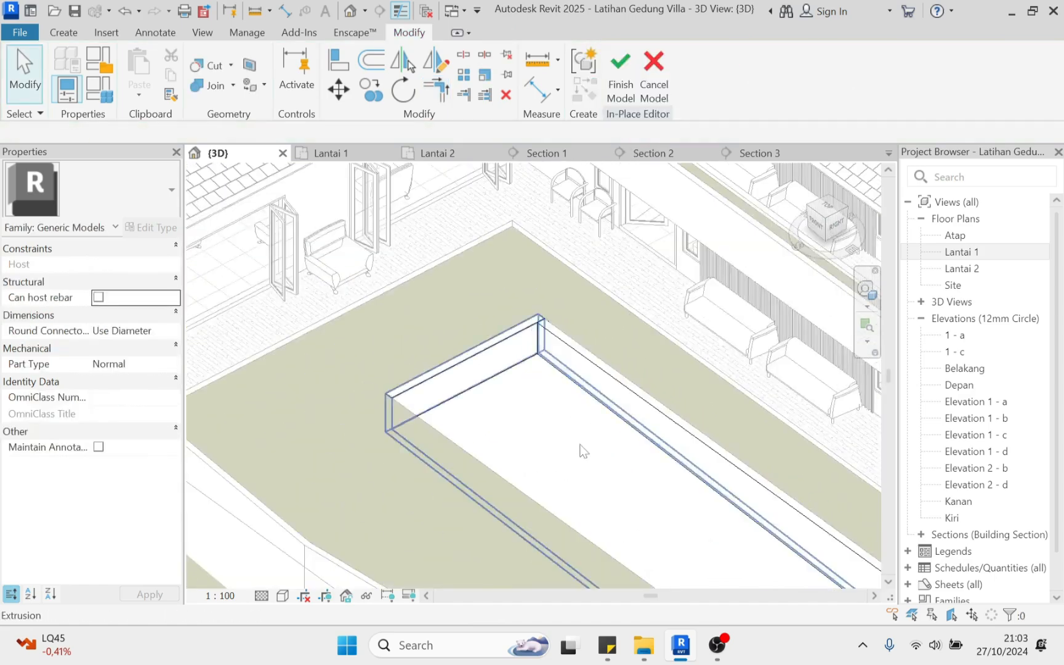
scroll(516, 320, up, 4)
shift+middle_drag(572, 369, 506, 462)
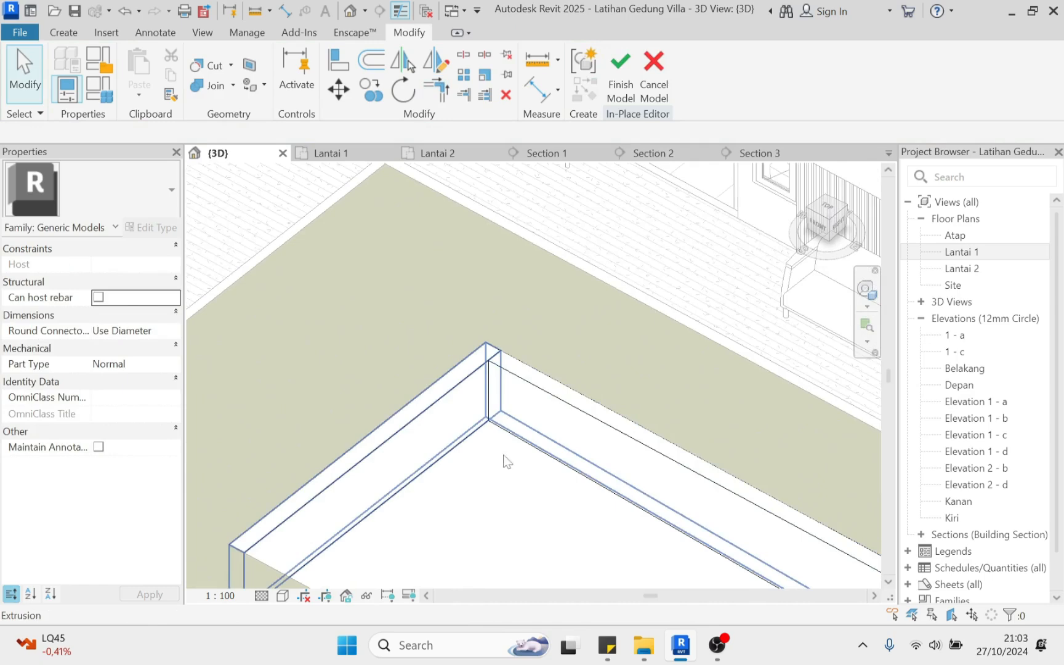
scroll(452, 401, down, 2)
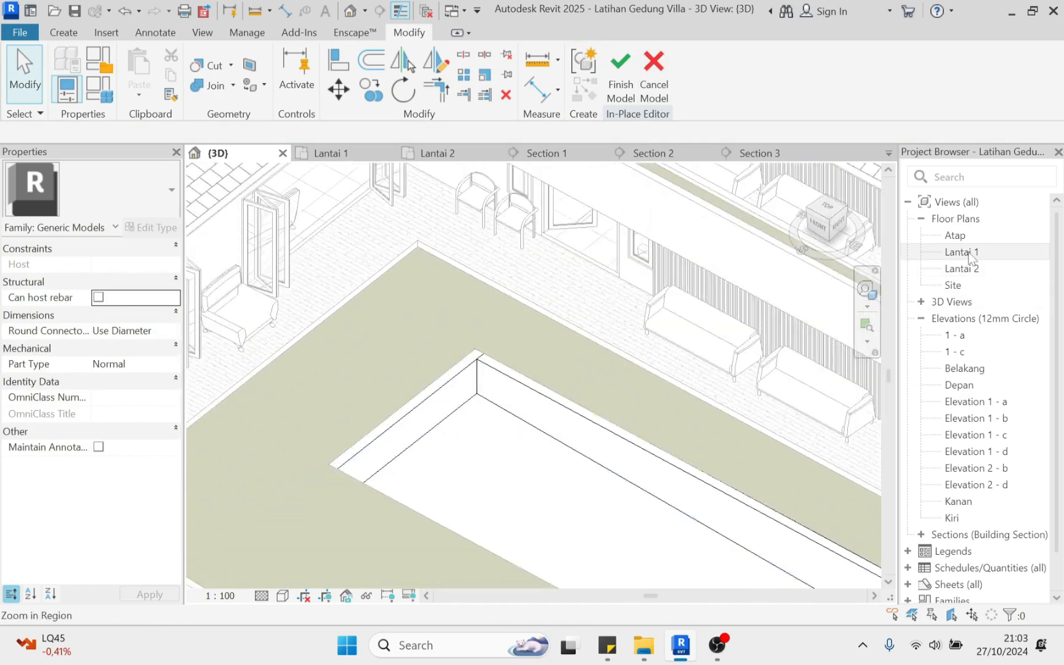
In the Site floor plan, copy the pool's long side wall to the opposite long side, using its end corner as the base point
double_click(953, 287)
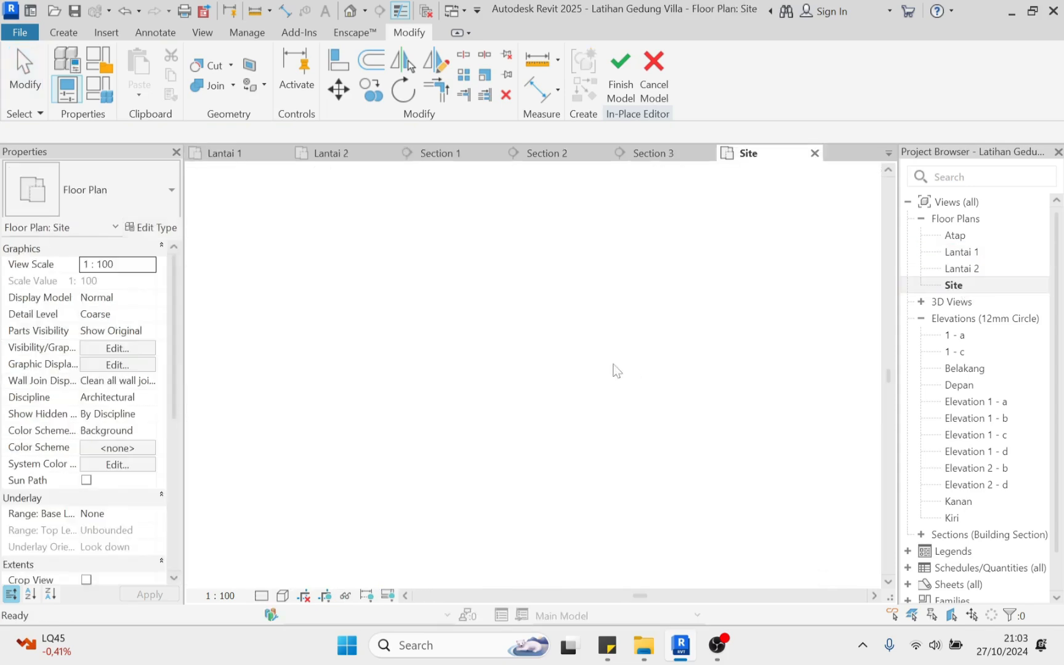
scroll(574, 393, up, 8)
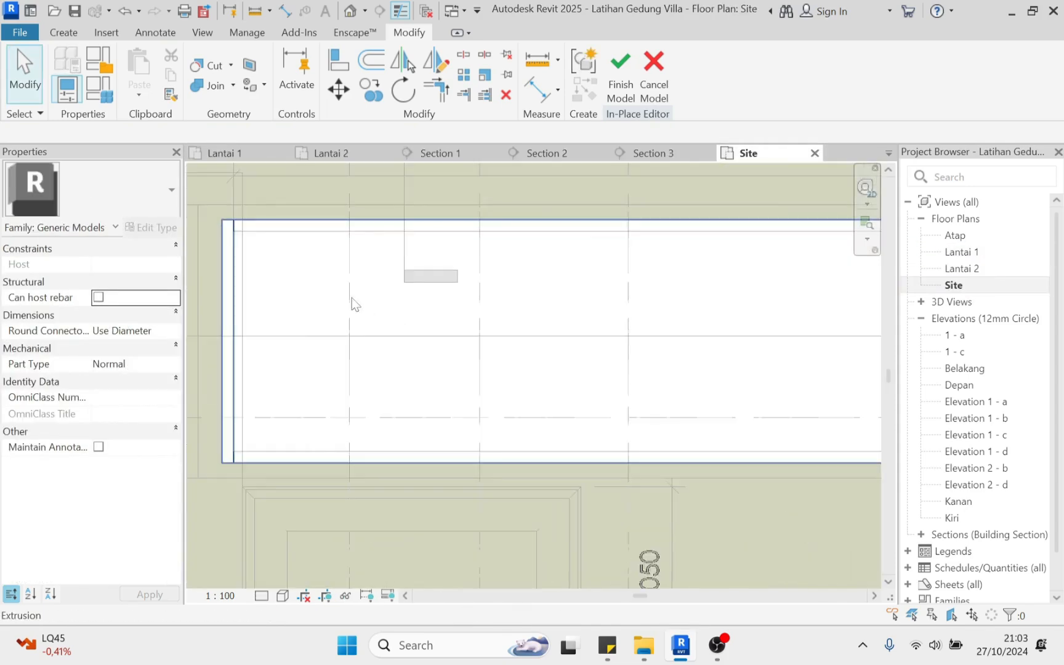
middle_drag(342, 283, 437, 302)
scroll(363, 247, up, 3)
click(369, 251)
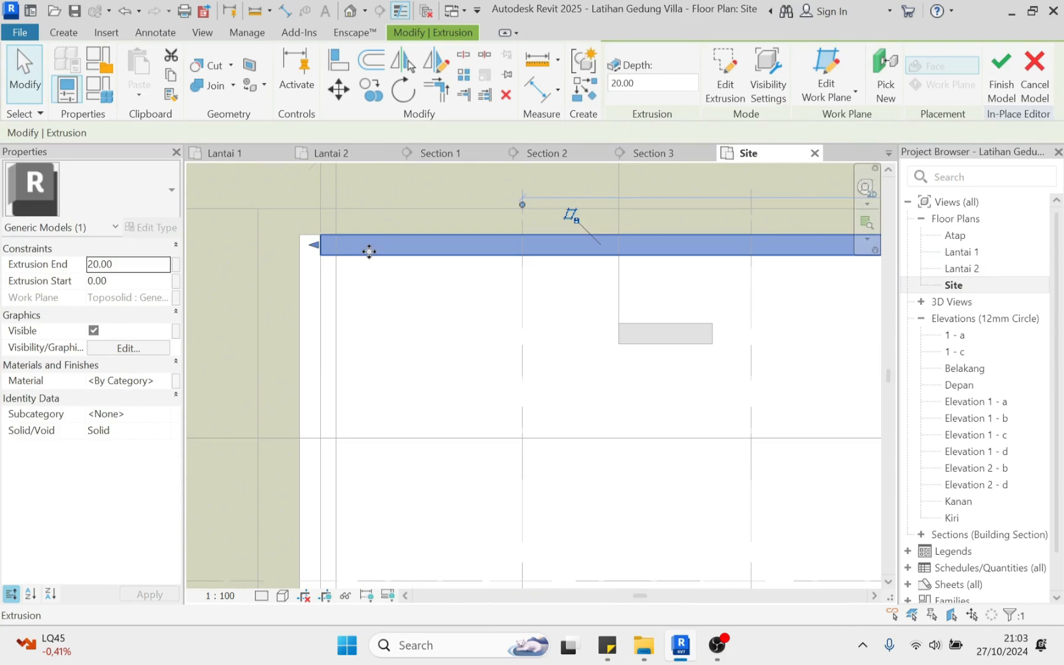
click(371, 90)
click(321, 259)
scroll(336, 284, down, 5)
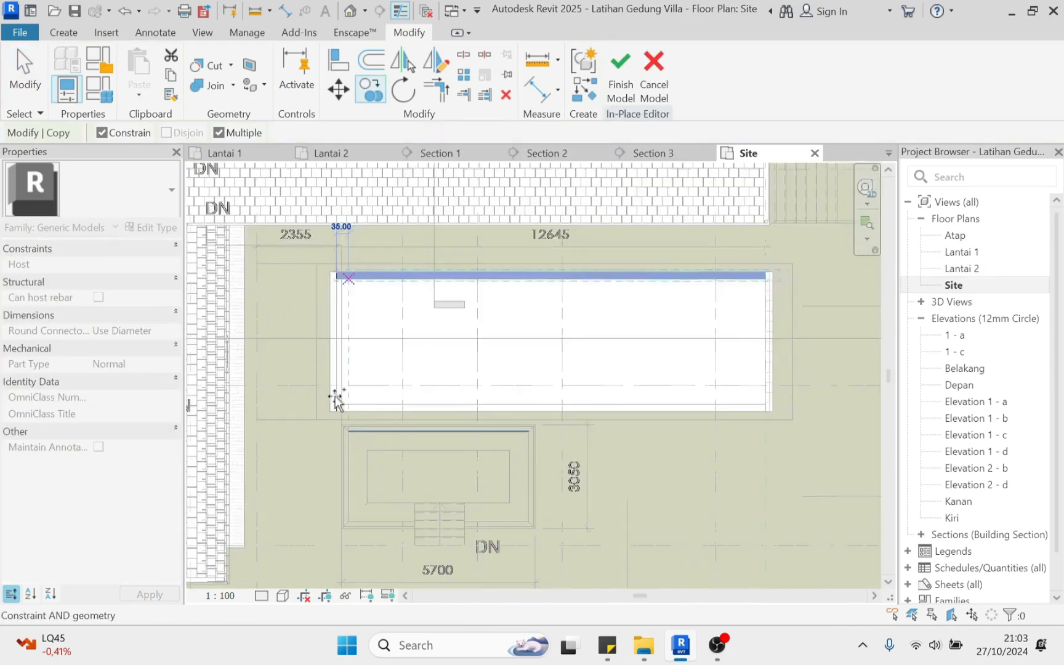
scroll(338, 404, up, 5)
scroll(323, 376, up, 3)
click(320, 418)
scroll(354, 412, down, 9)
key(Escape)
key(Escape)
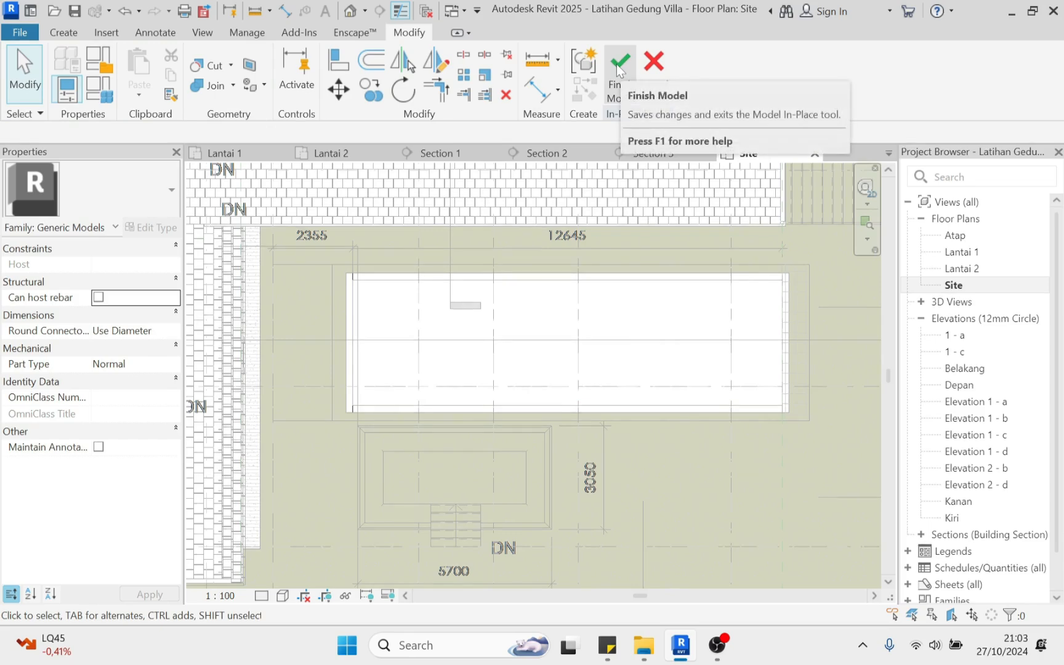
Return to the 3D view and join the U-shaped pool shell with the copied long side wall
click(351, 11)
shift+middle_drag(414, 401, 345, 373)
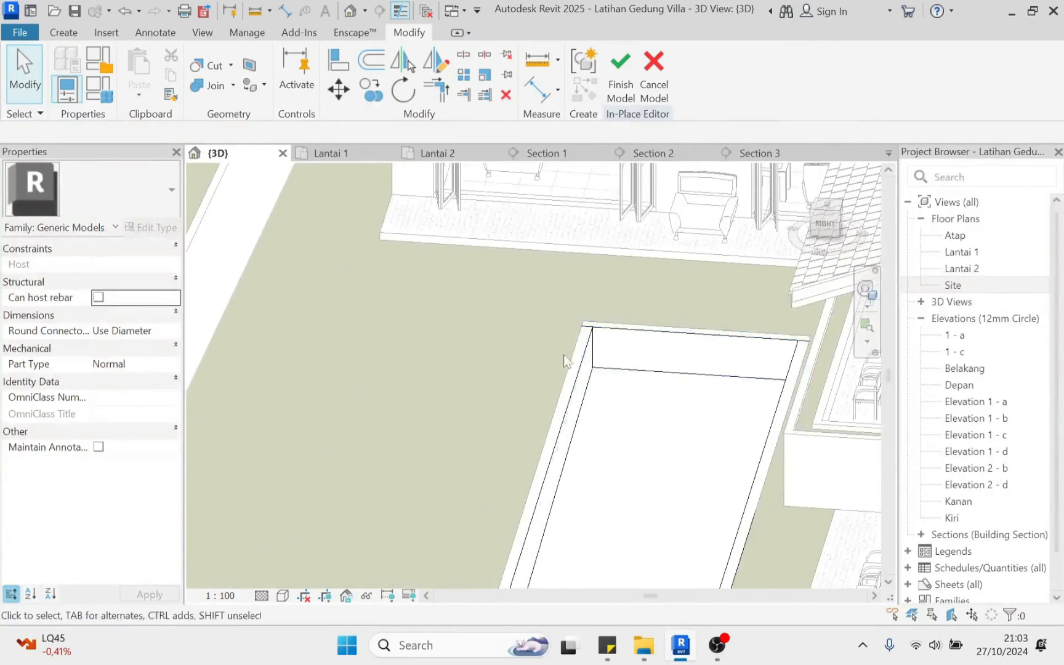
scroll(637, 332, up, 4)
click(637, 315)
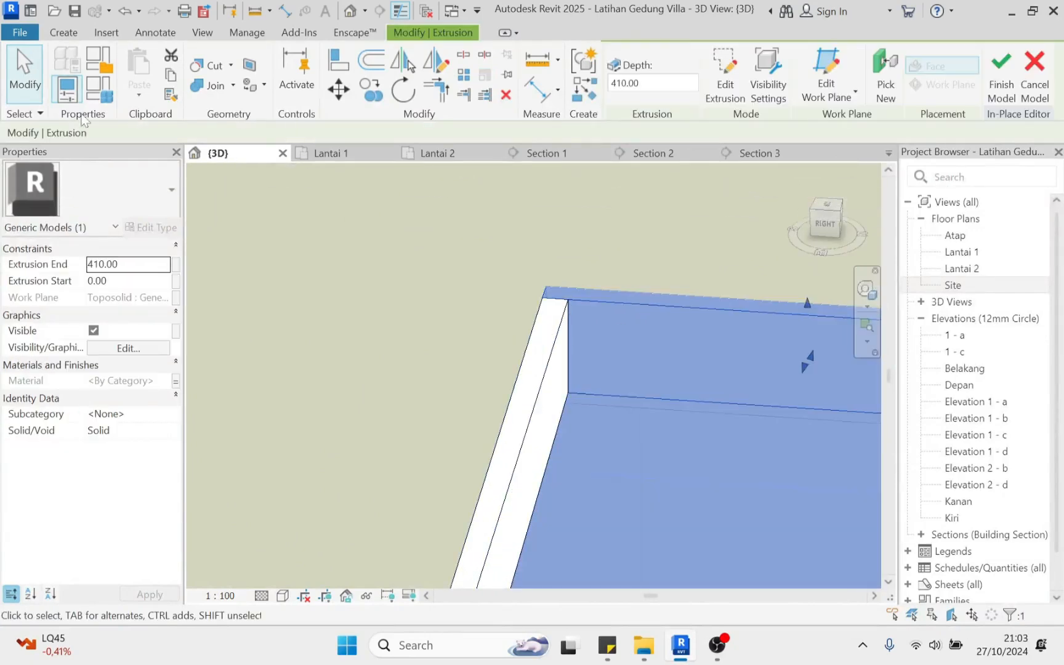
click(213, 85)
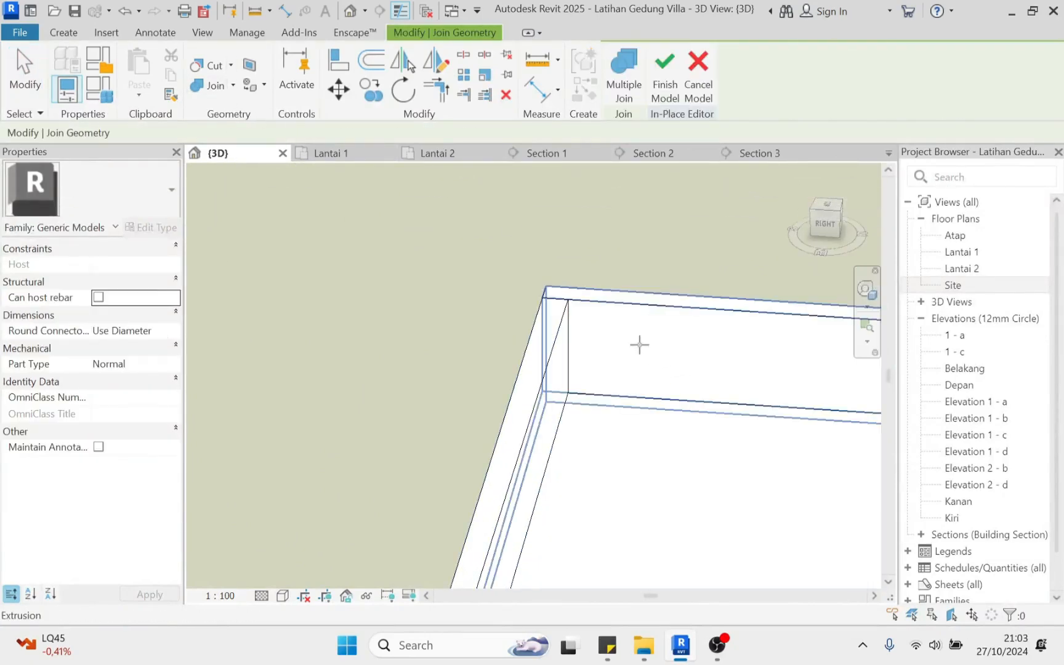
click(546, 369)
Join the long side wall nearest the villa with the U-shaped pool shell and end the Join command
scroll(551, 372, down, 5)
shift+middle_drag(557, 403, 739, 439)
scroll(565, 362, up, 5)
click(530, 333)
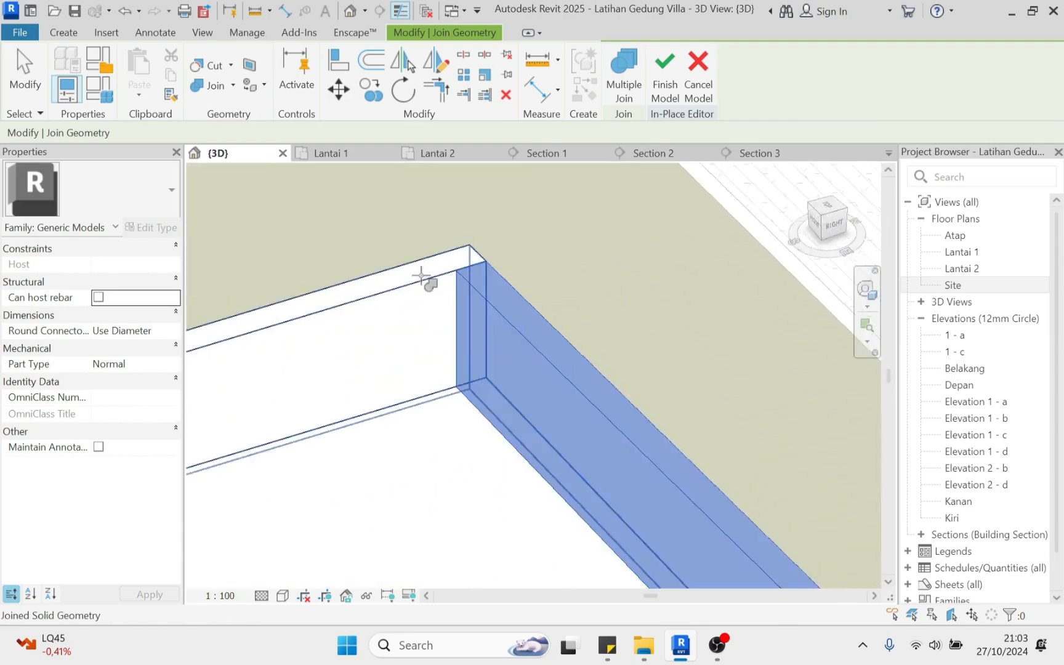
click(422, 275)
scroll(485, 320, down, 5)
key(Escape)
scroll(485, 333, down, 2)
scroll(545, 353, up, 3)
scroll(458, 385, down, 2)
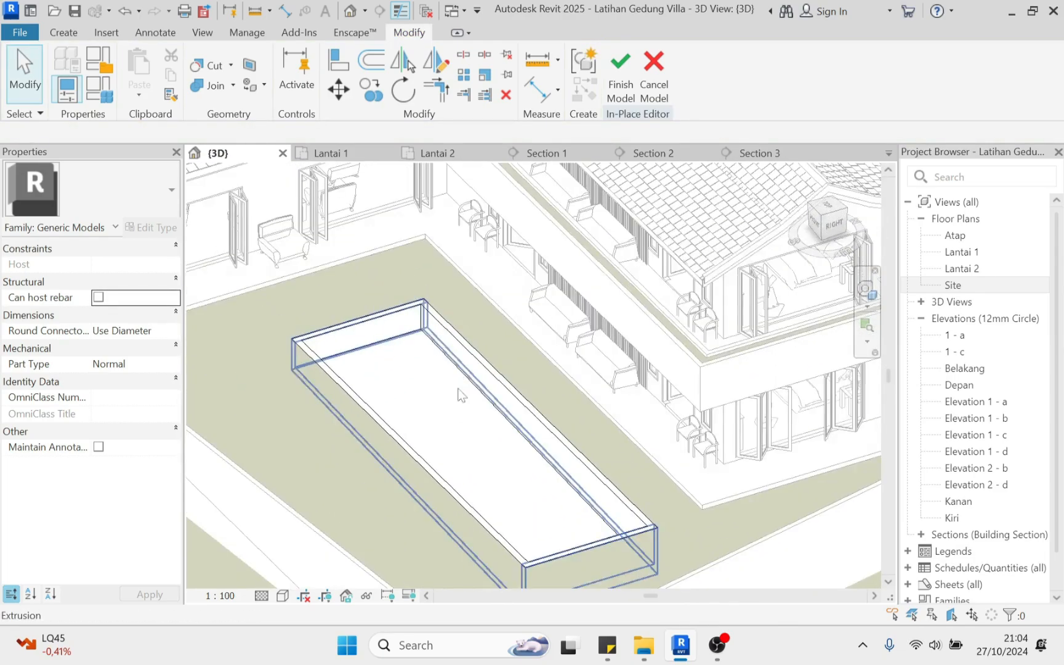
Associate the material of the pool's long side wall with the Finishing & Structure Material family parameter
click(450, 339)
shift+middle_drag(431, 444, 615, 482)
click(389, 431)
click(176, 380)
click(864, 491)
key(Escape)
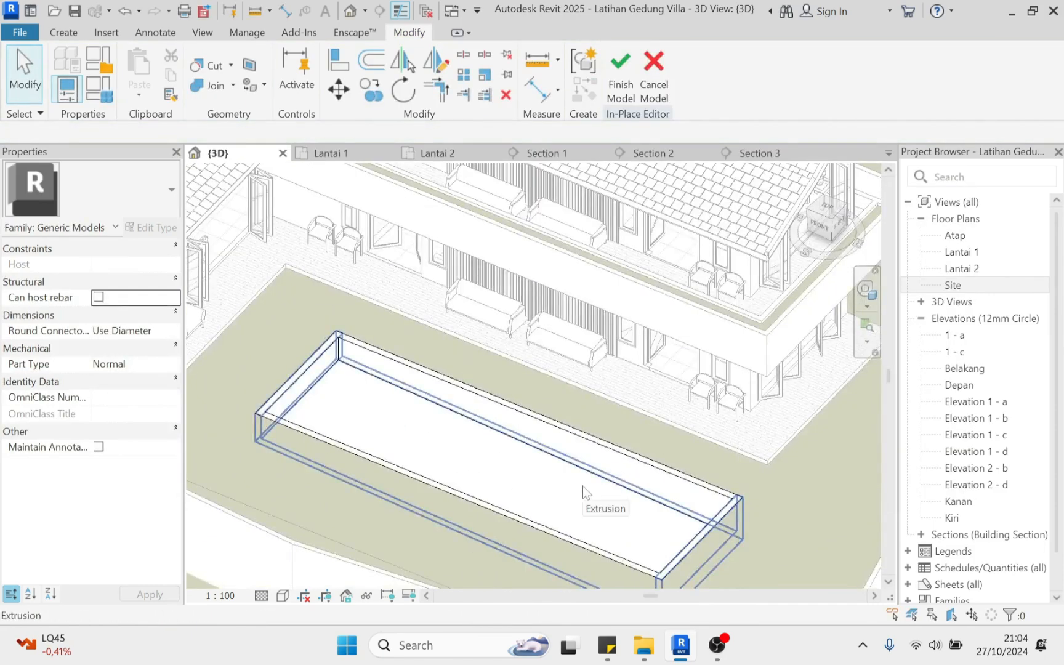
Start a water extrusion and pick the pool's sloping inner floor edge and both vertical corner edges as sketch lines
click(62, 36)
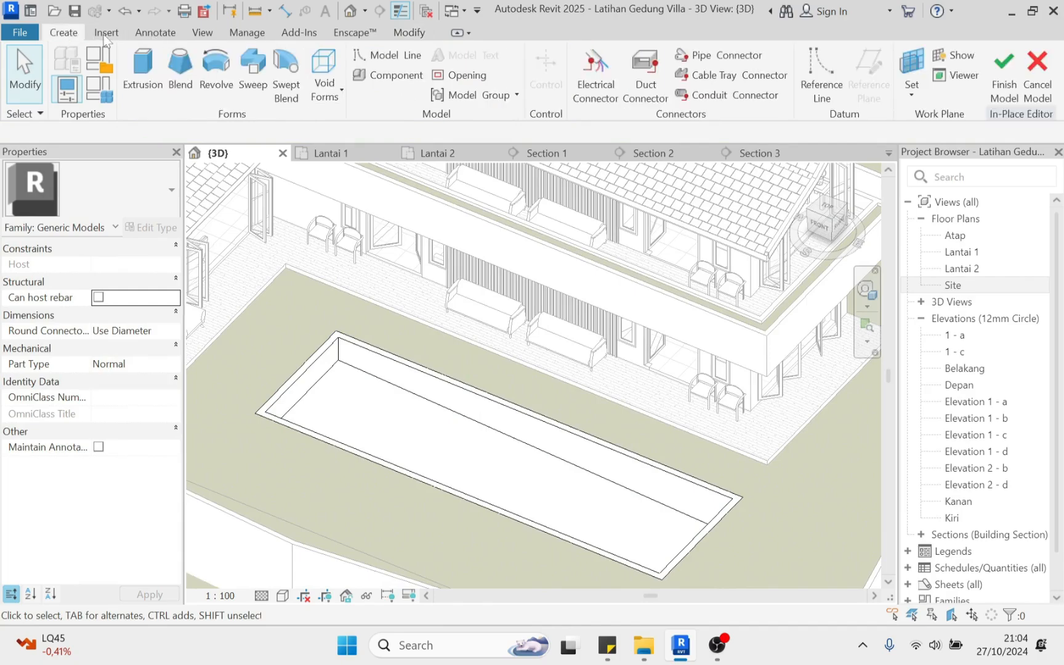
scroll(505, 412, up, 5)
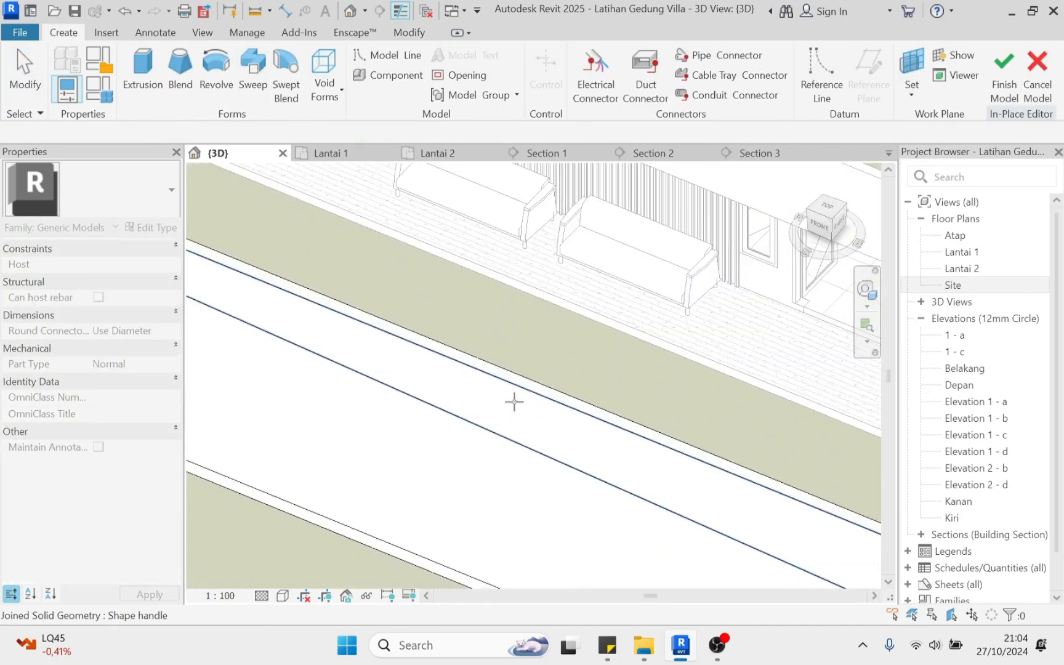
scroll(532, 420, down, 5)
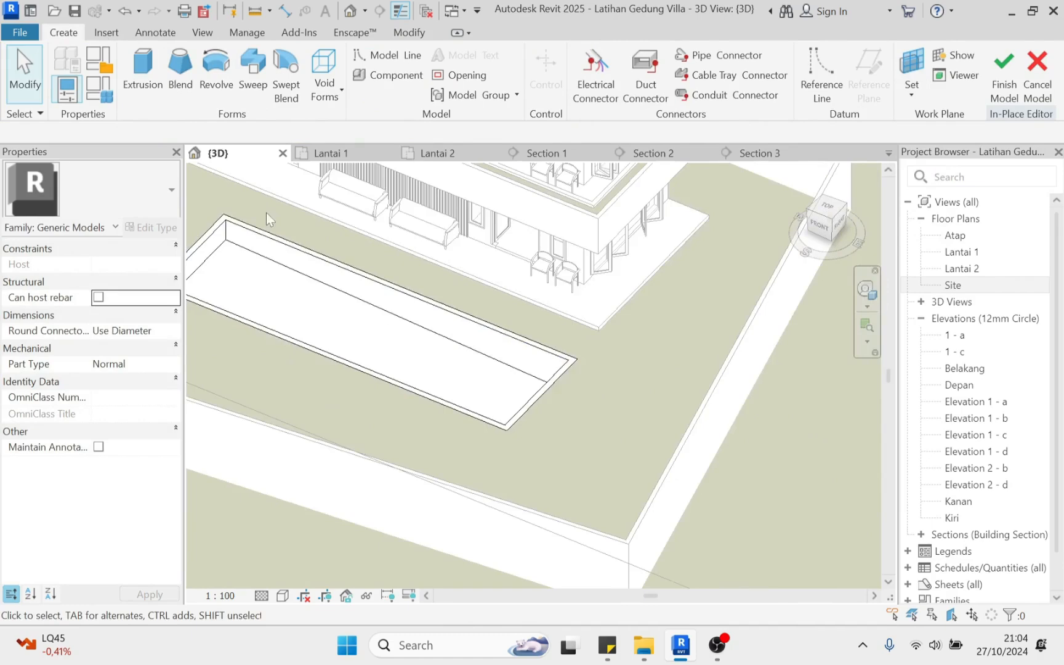
click(144, 72)
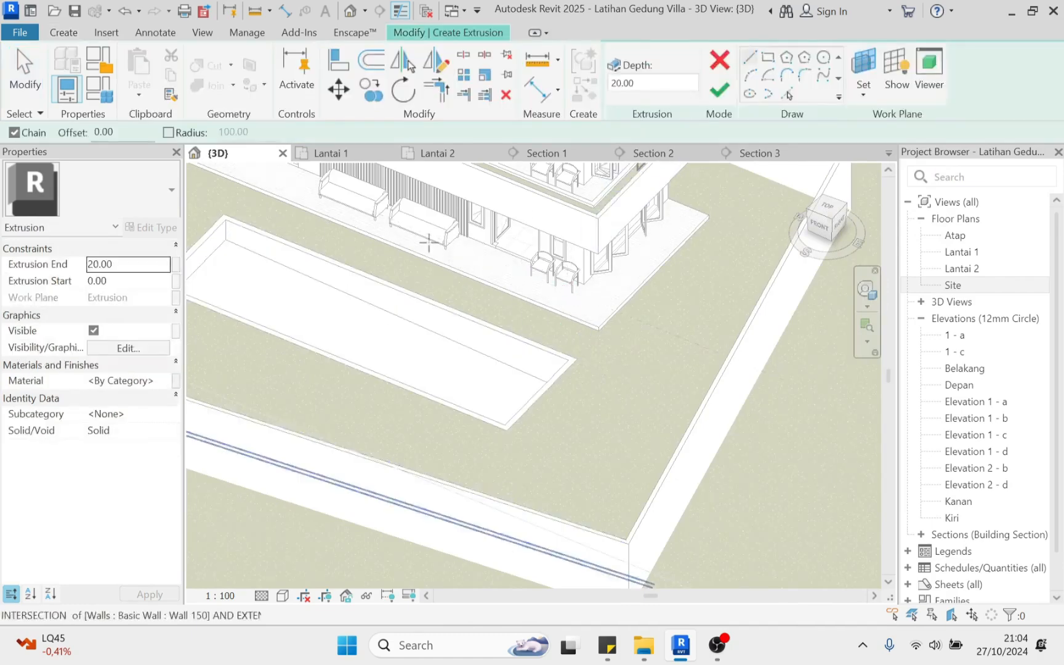
scroll(210, 240, up, 3)
click(788, 94)
scroll(271, 252, up, 4)
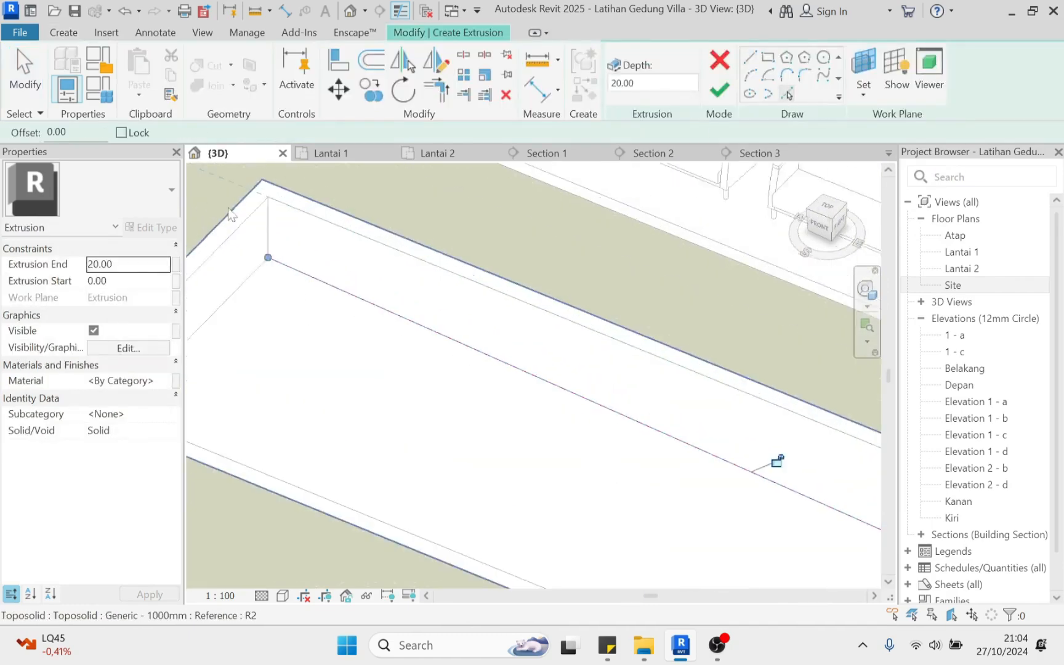
click(282, 235)
scroll(251, 229, down, 5)
shift+middle_drag(606, 394, 781, 419)
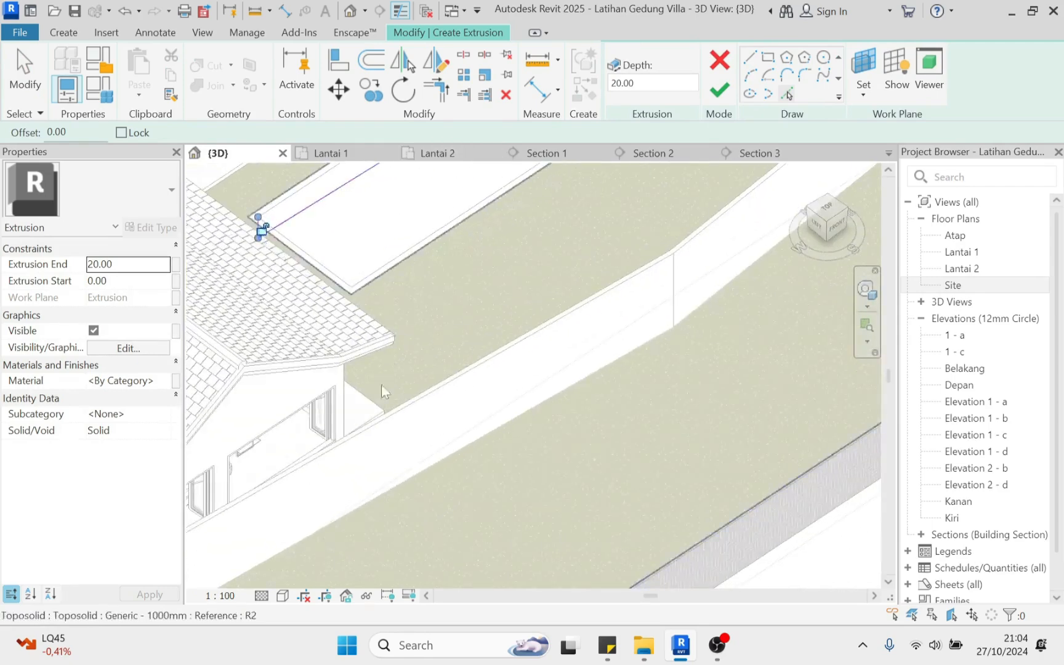
middle_drag(429, 288, 364, 574)
scroll(522, 305, up, 5)
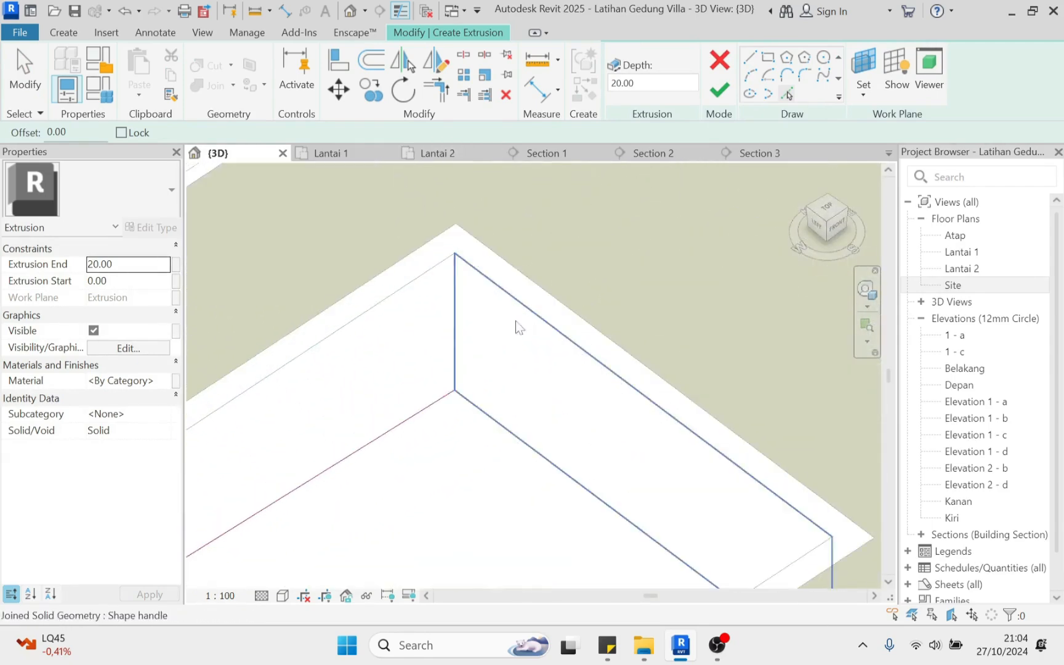
click(456, 308)
Add a sketch line offset 5 below the inner top edge of the pool's long wall nearest the villa
scroll(516, 297, down, 3)
scroll(479, 351, up, 5)
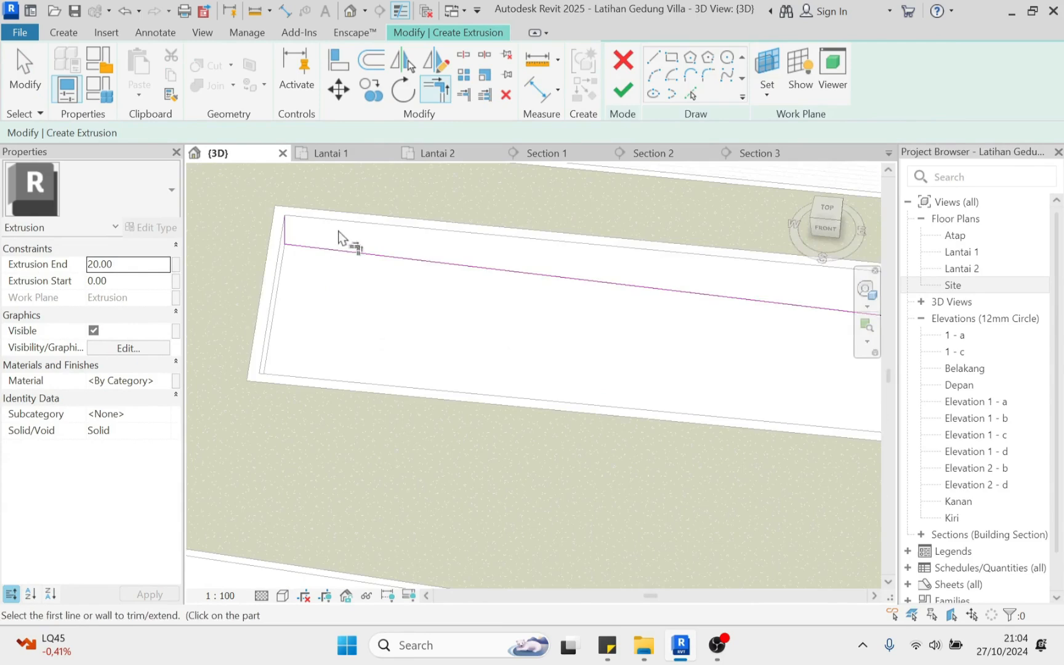
middle_drag(340, 237, 302, 294)
click(692, 94)
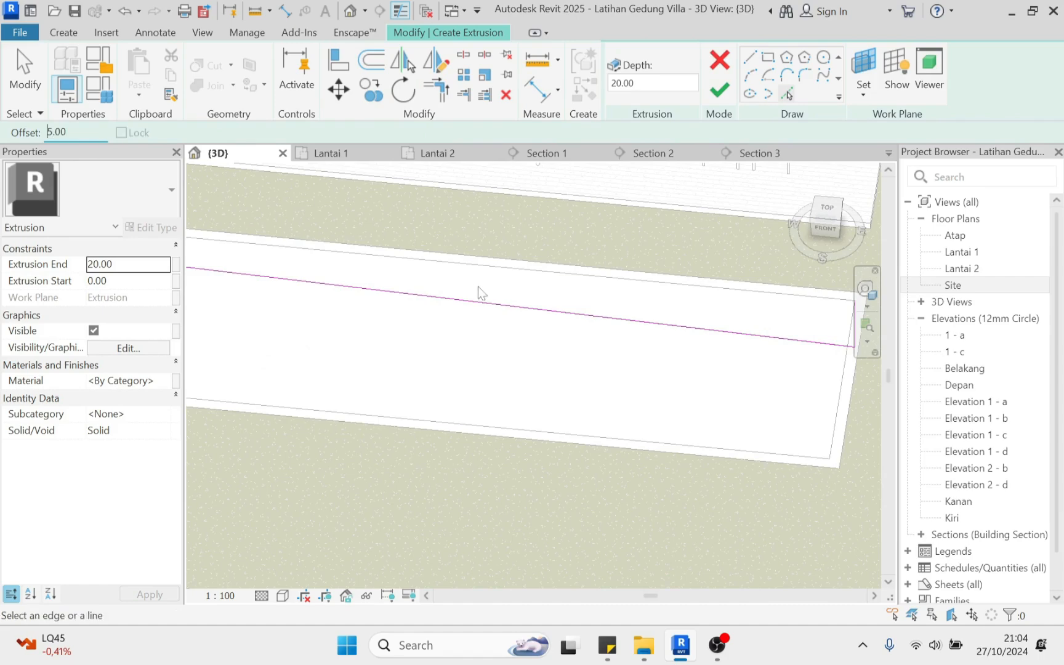
scroll(473, 283, up, 3)
click(490, 253)
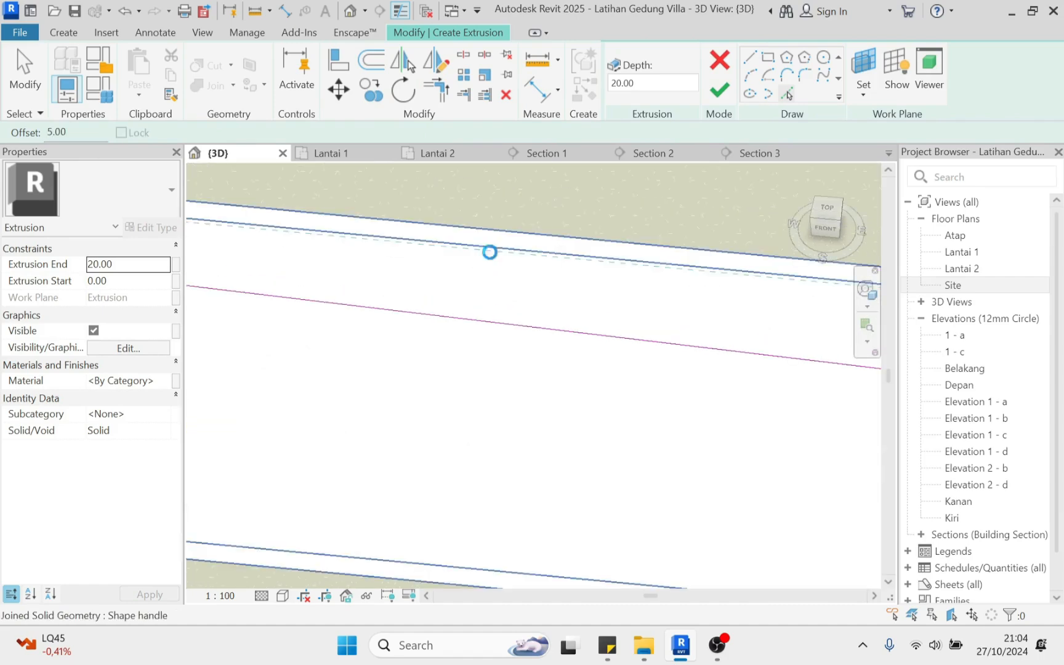
Trim the water surface line to the vertical sketch lines at both ends of the pool to close the profile
scroll(523, 282, down, 3)
middle_drag(264, 268, 341, 286)
scroll(301, 268, up, 3)
scroll(301, 268, up, 2)
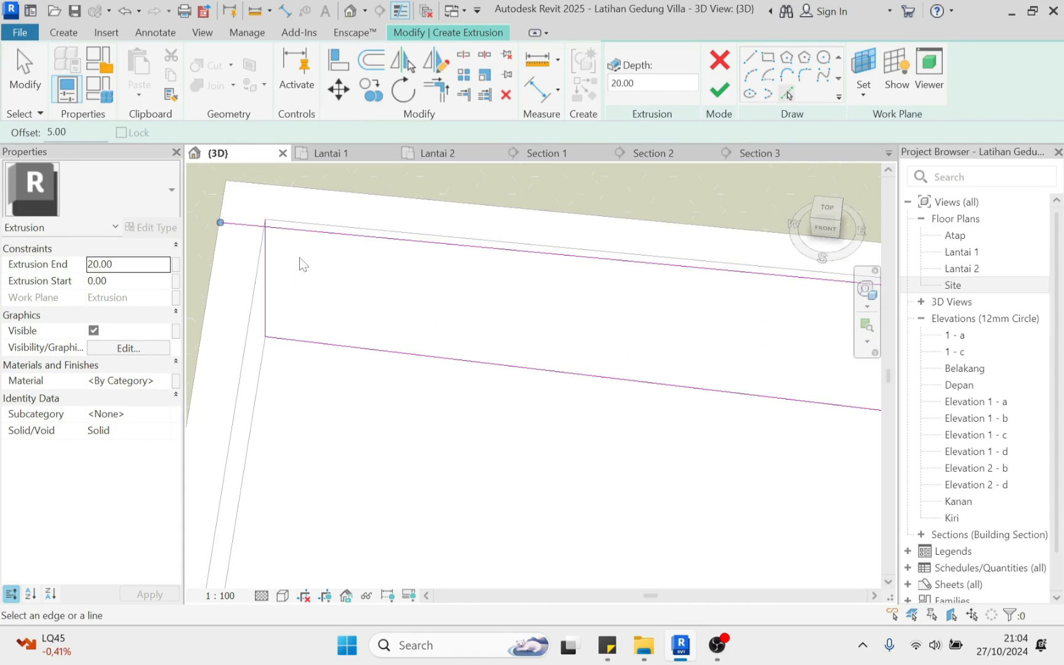
key(t)
key(r)
click(264, 254)
scroll(192, 263, down, 3)
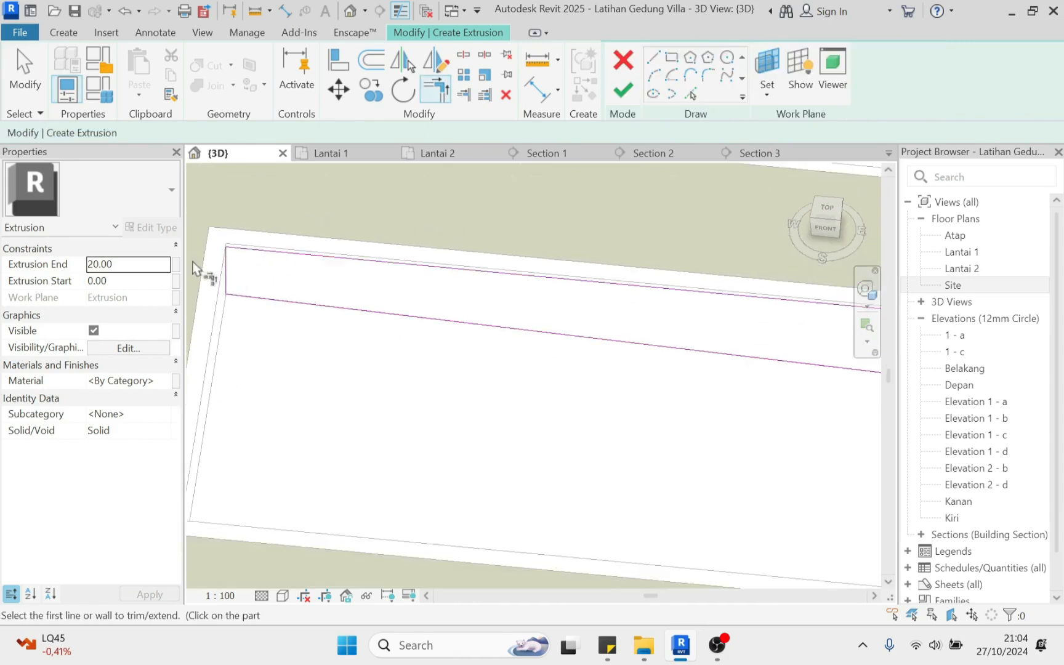
middle_drag(749, 332, 271, 291)
scroll(537, 285, up, 2)
scroll(538, 285, up, 1)
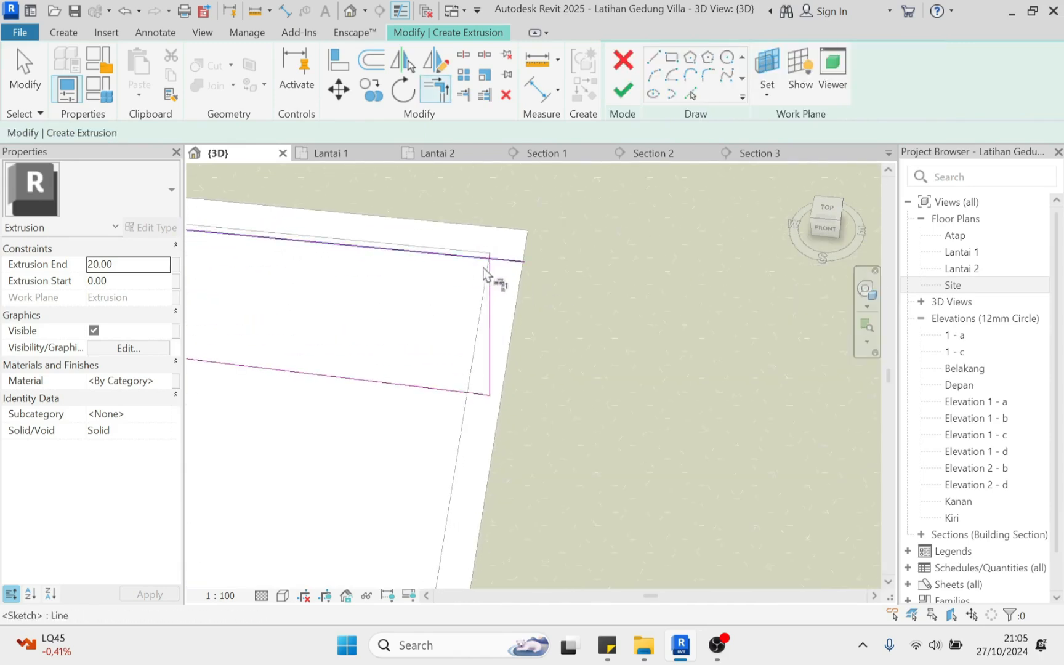
click(490, 282)
click(487, 265)
scroll(535, 293, down, 3)
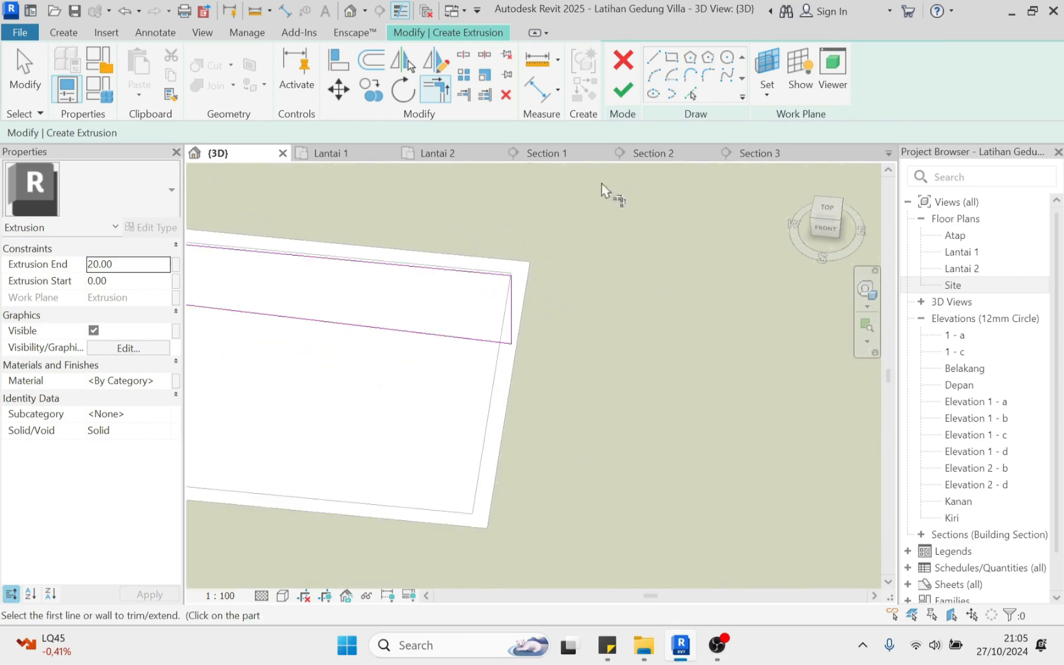
Finish the water sketch and set its extrusion end to 100
click(623, 93)
scroll(540, 306, down, 2)
shift+middle_drag(540, 306, 364, 290)
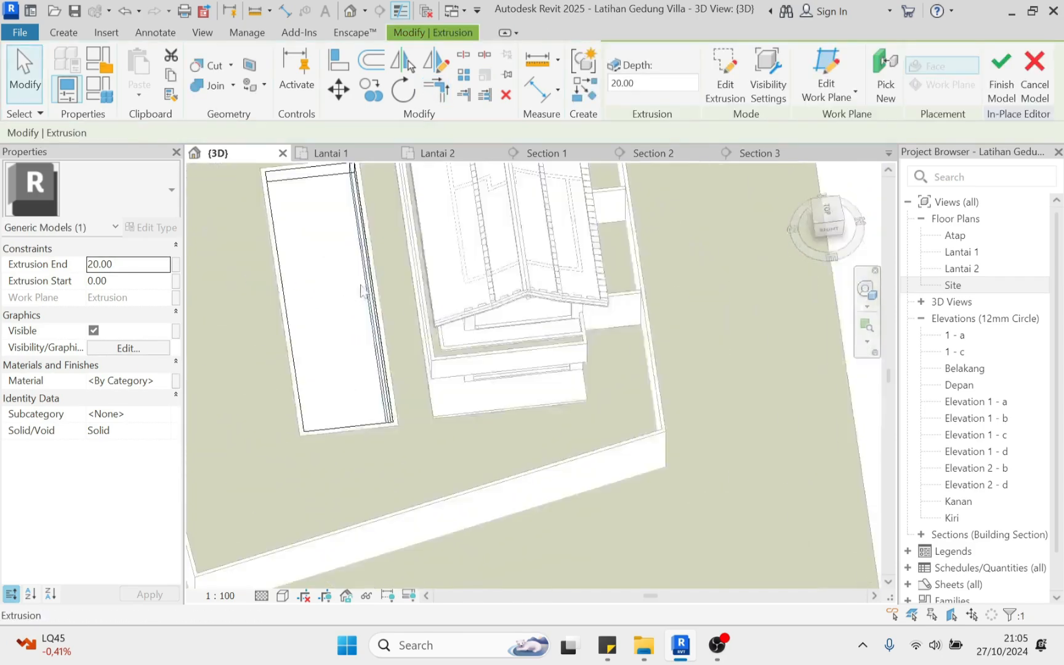
scroll(362, 291, up, 5)
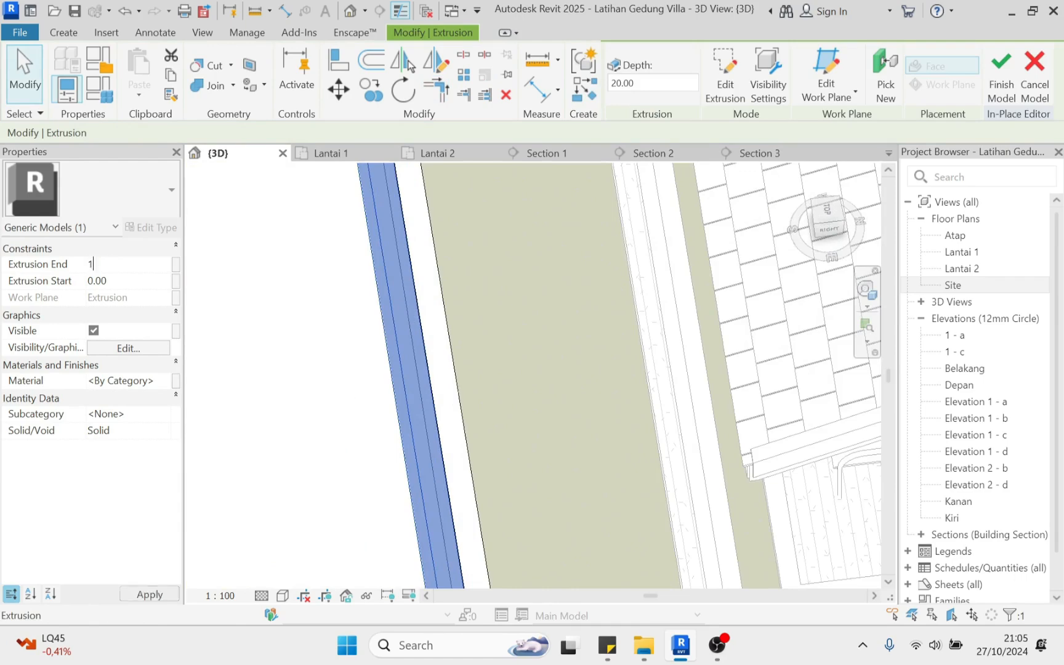
text(00)
scroll(349, 368, down, 3)
scroll(427, 388, up, 4)
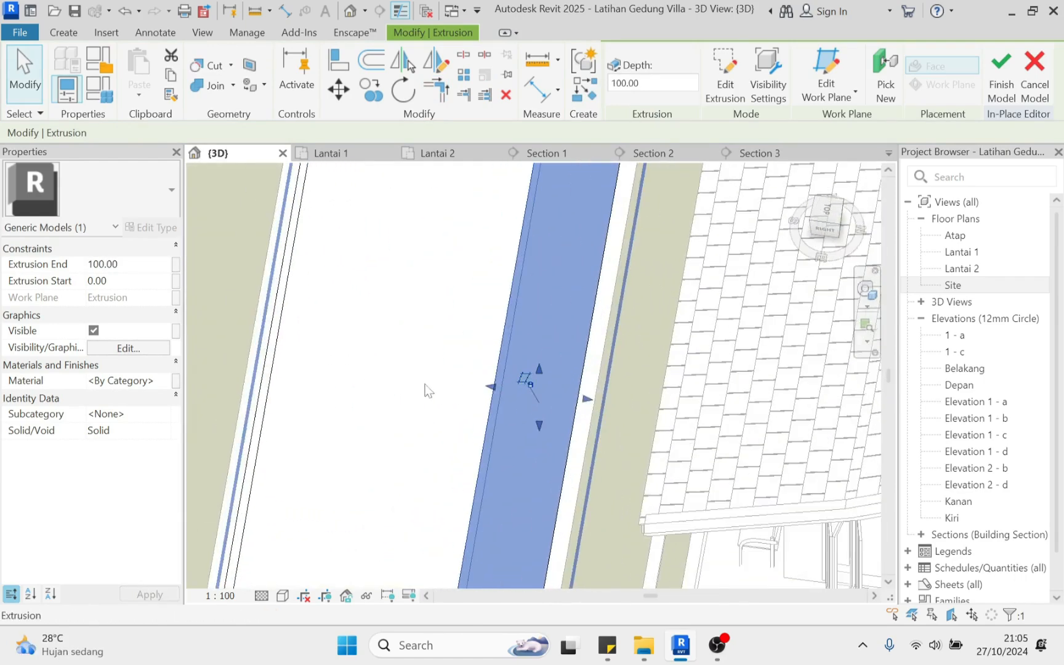
Stretch the water extrusion across the pool to the opposite long inner wall, to an extrusion end of 370
drag(492, 391, 268, 361)
scroll(367, 325, down, 2)
scroll(368, 326, down, 3)
key(Escape)
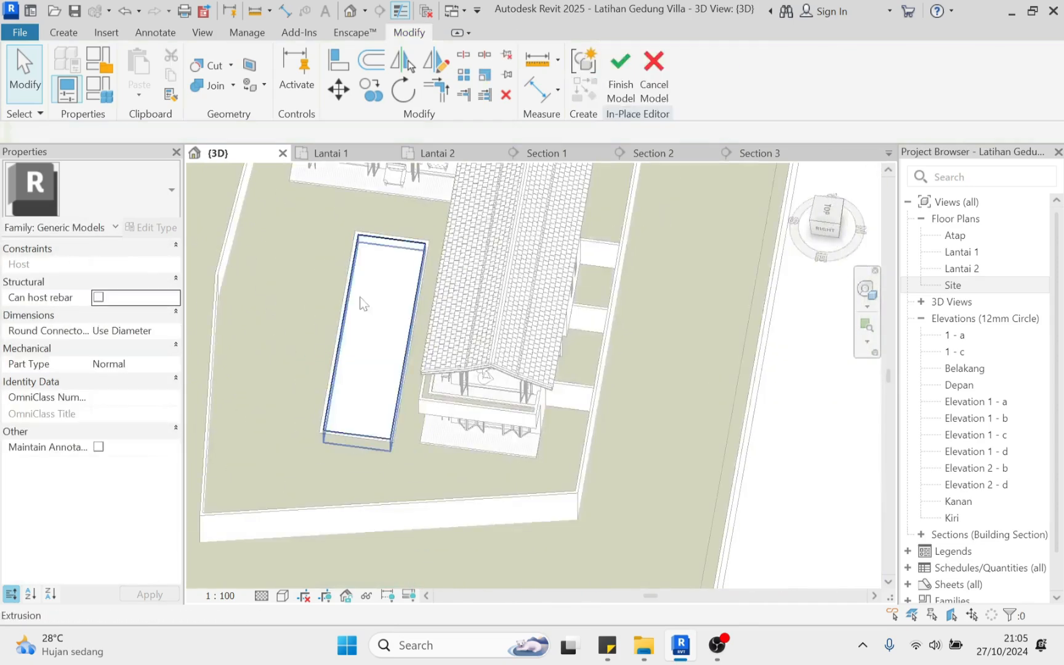
Associate the water extrusion's material with a new type family parameter named Water and finish the in-place model
click(361, 303)
click(175, 381)
click(712, 454)
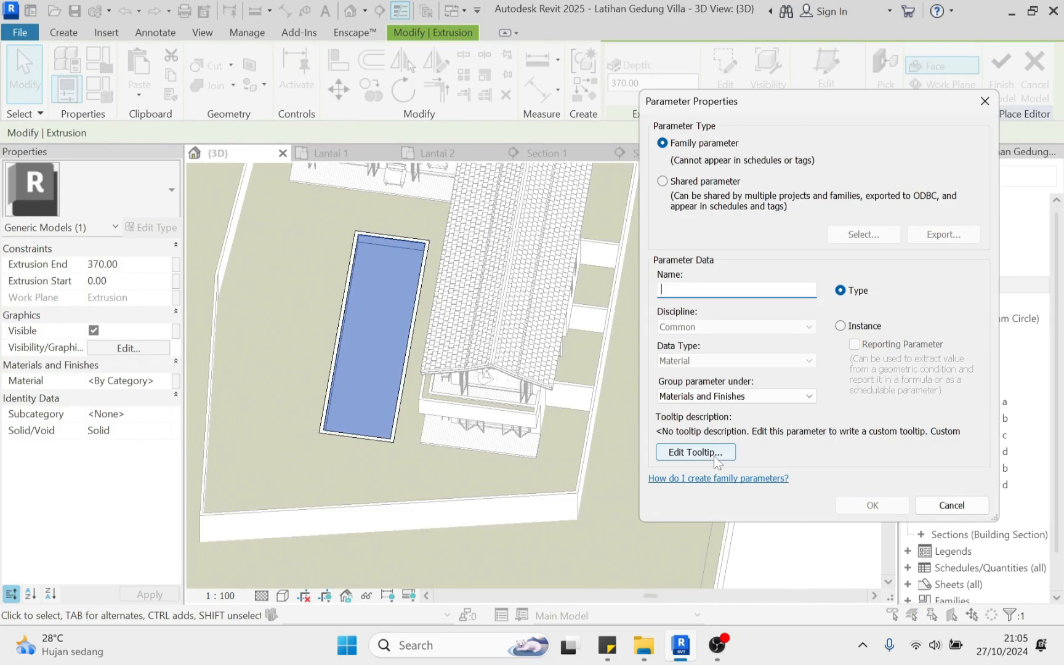
text(Water)
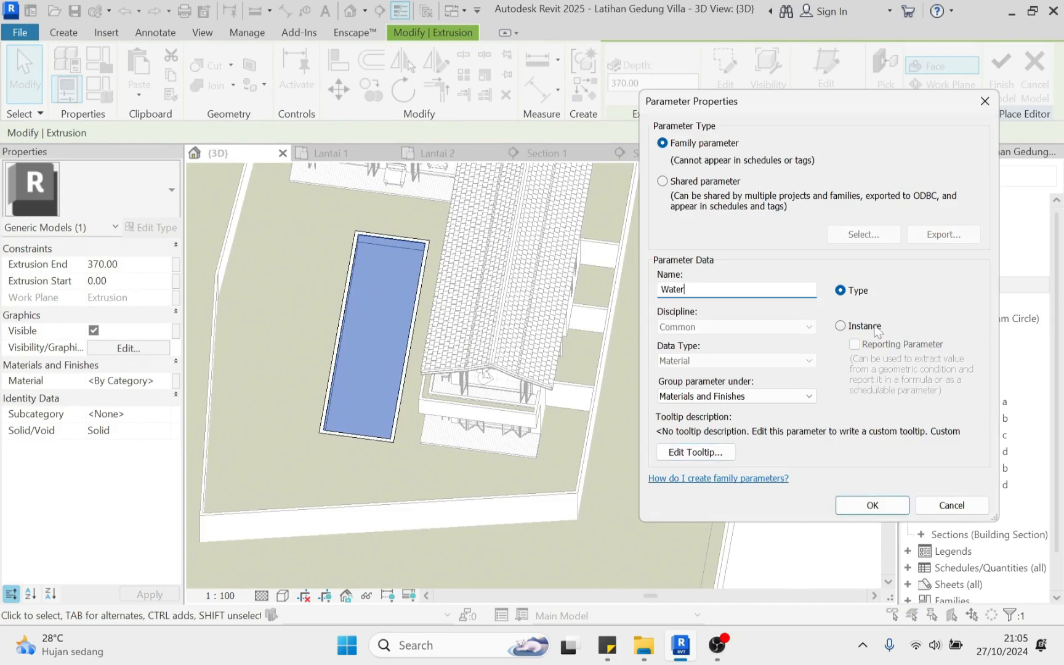
click(869, 505)
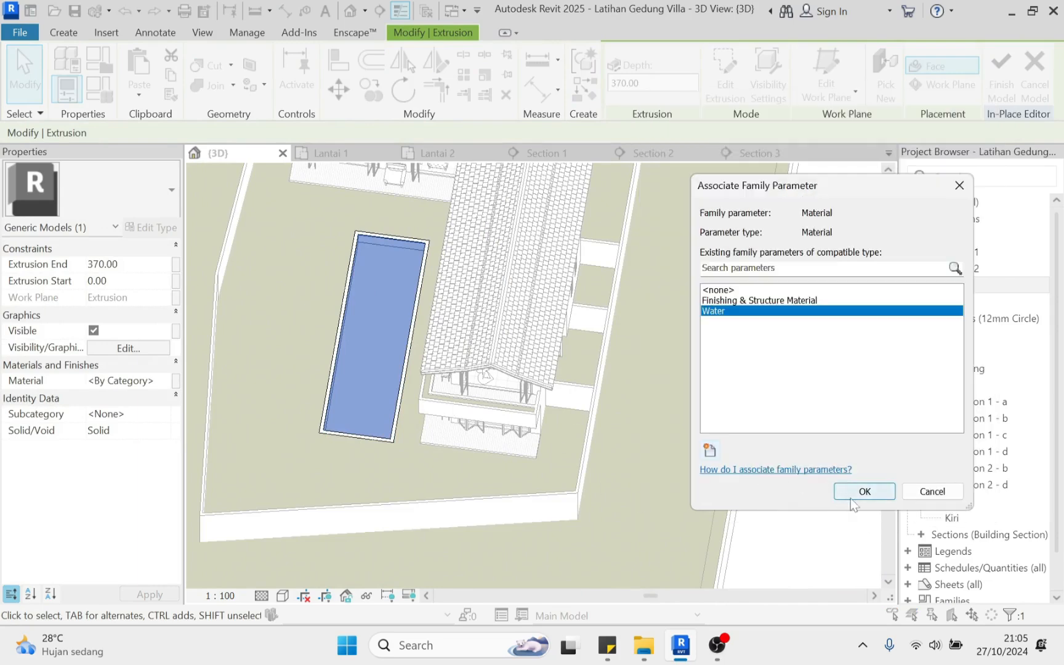
click(851, 495)
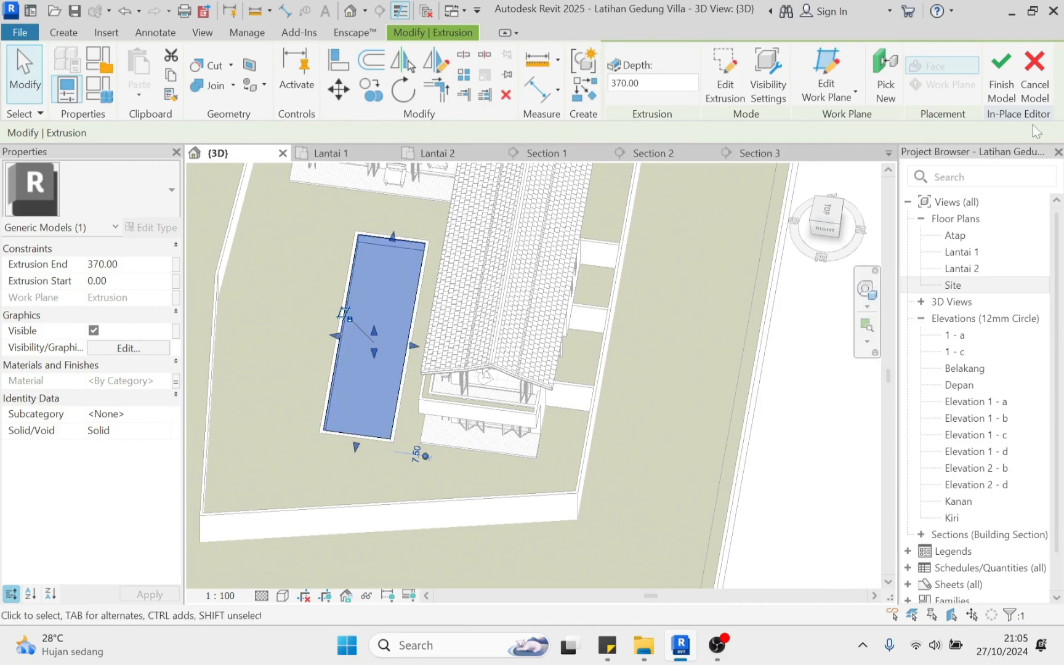
click(1002, 79)
Select the finished pool model, open the material choice for its Water parameter and create a new material
scroll(364, 378, down, 3)
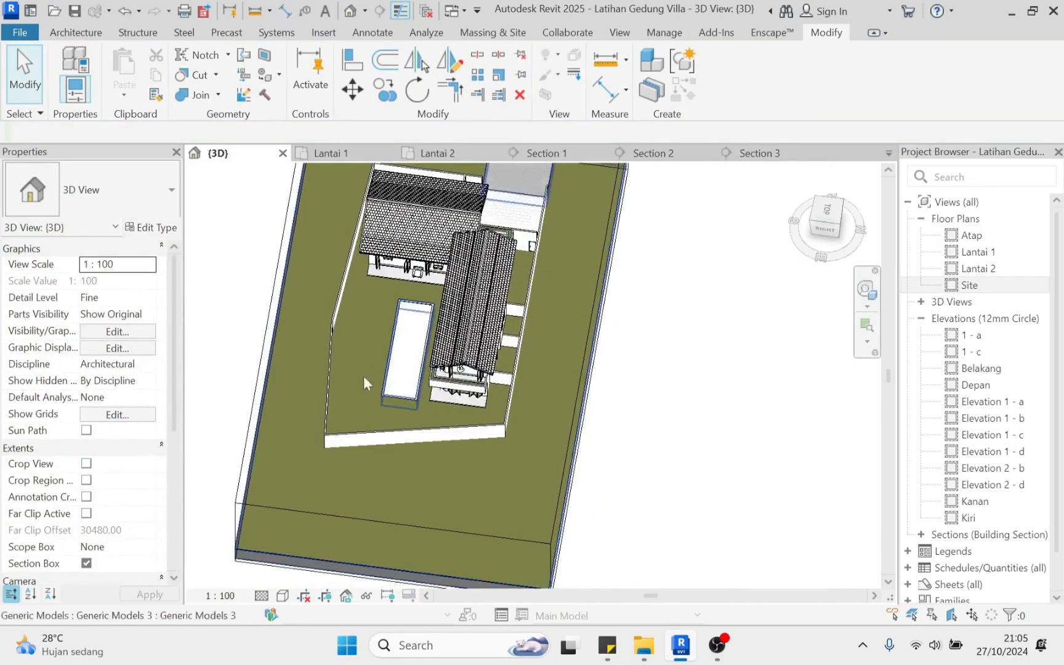
scroll(362, 376, up, 5)
shift+middle_drag(520, 392, 556, 337)
middle_drag(522, 302, 528, 350)
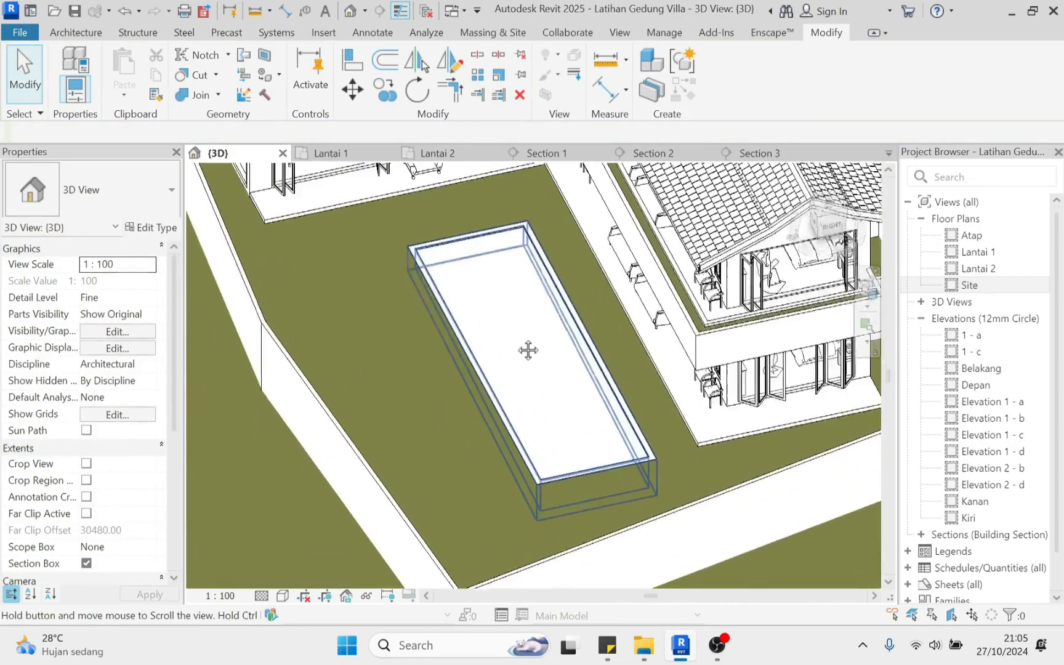
scroll(506, 285, up, 8)
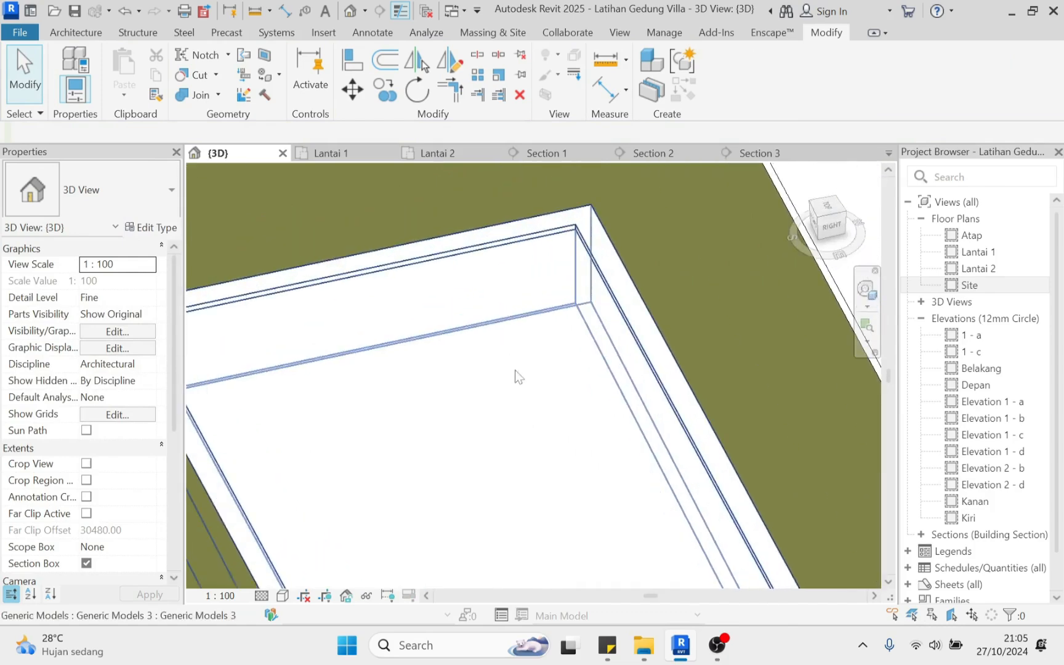
click(515, 376)
click(132, 332)
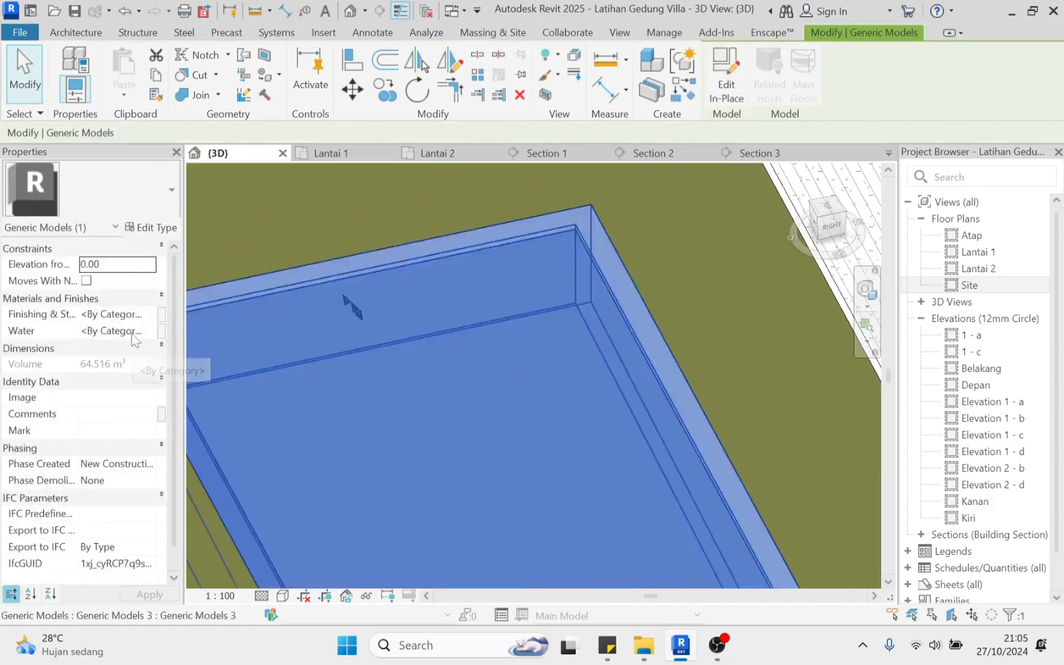
click(154, 330)
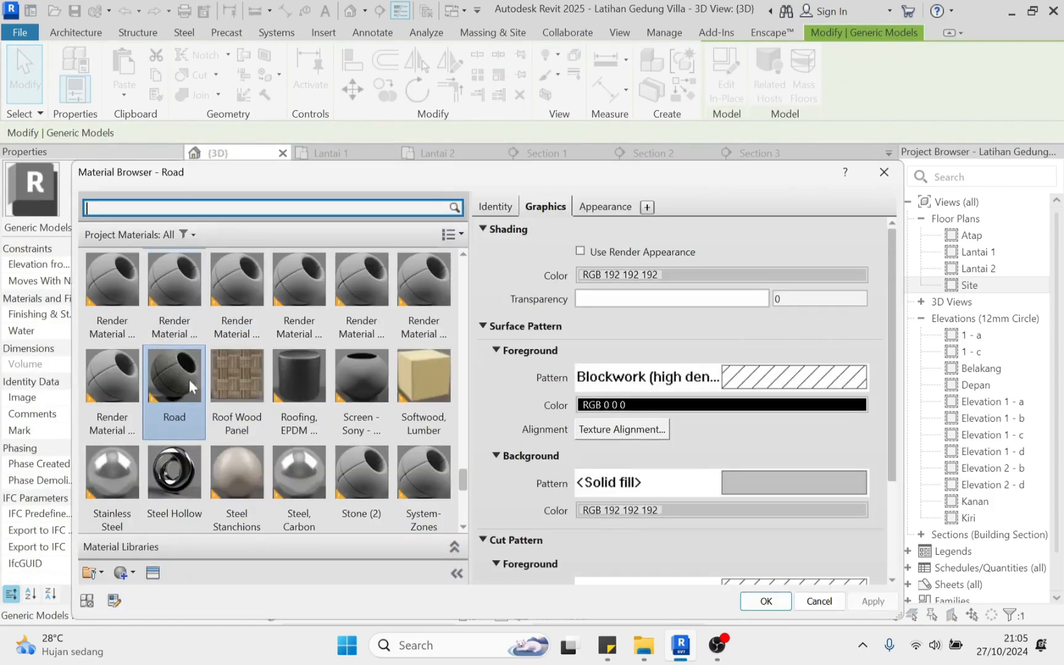
click(131, 573)
click(170, 594)
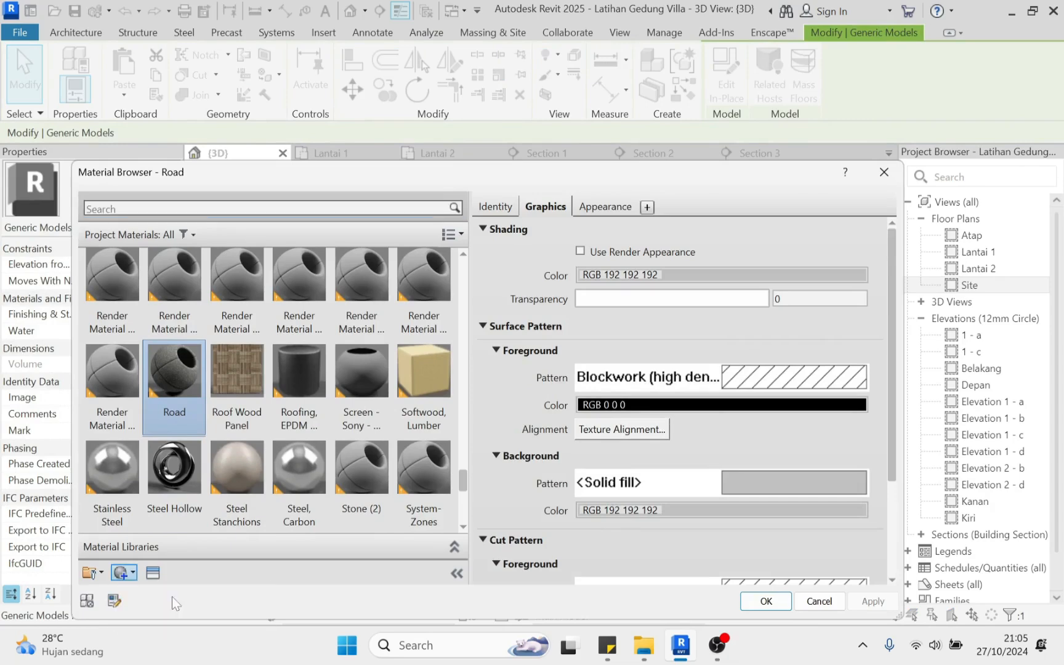
Rename the Default New Material to Water
right_click(306, 402)
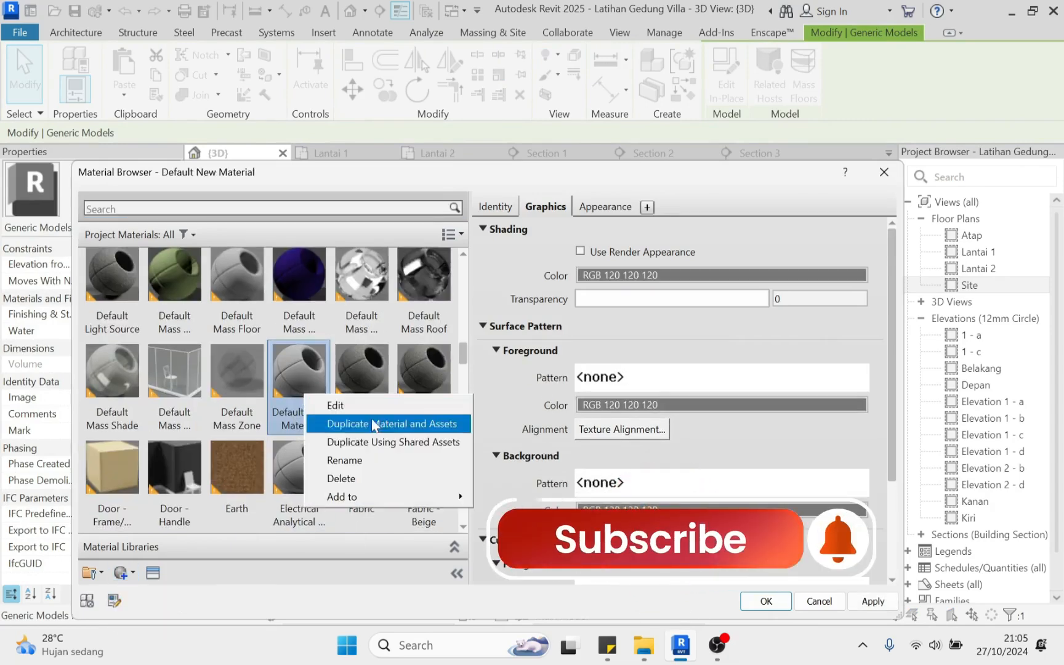
click(371, 405)
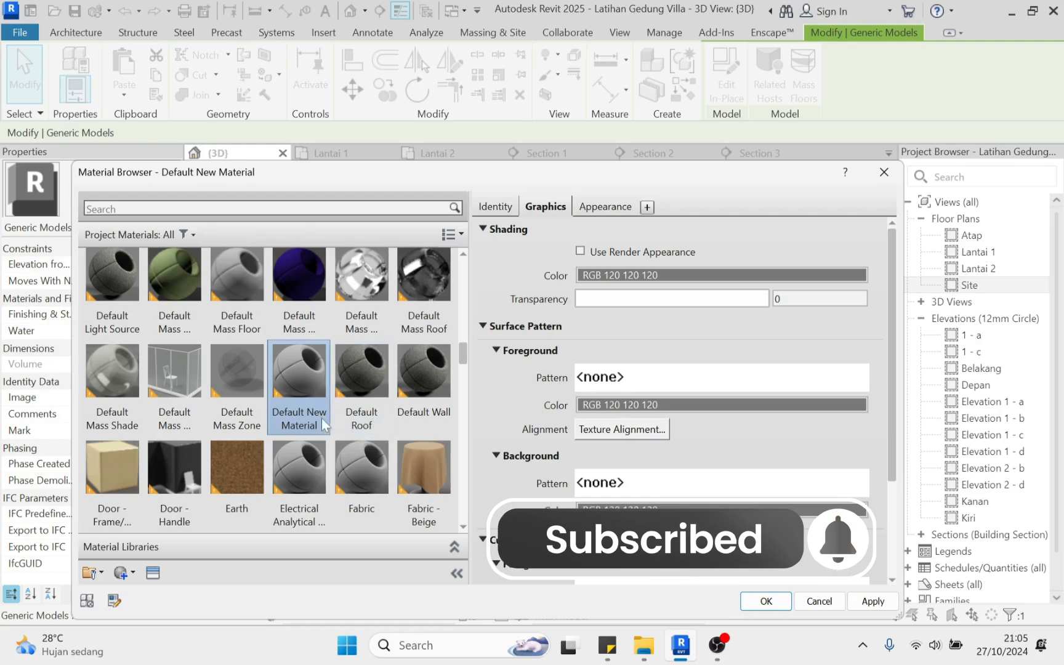
right_click(299, 411)
click(357, 474)
text(W)
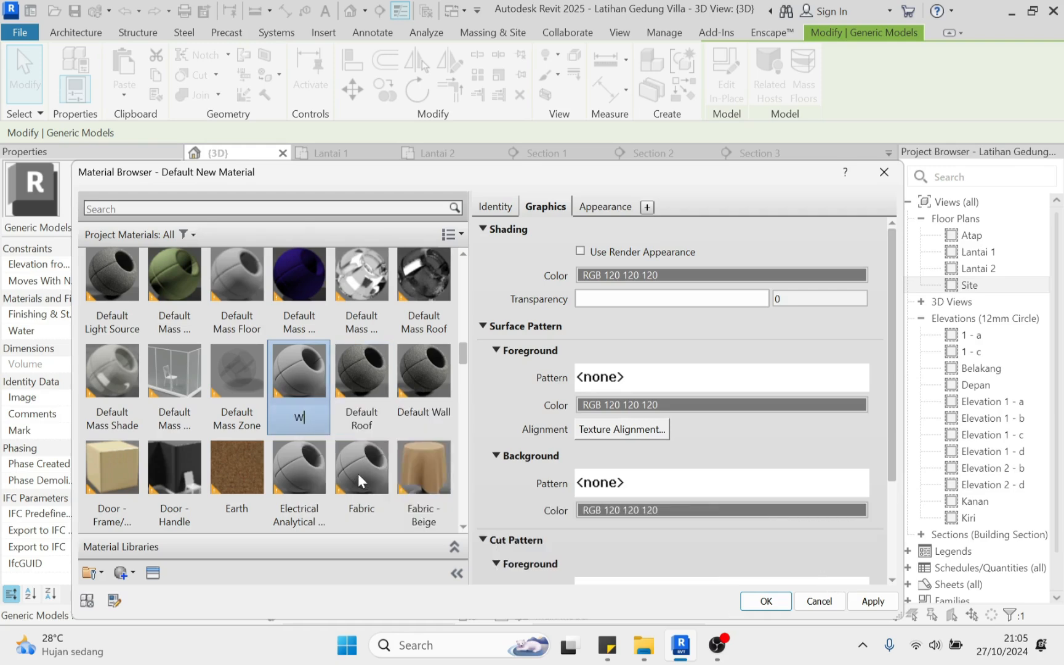
text(ater)
key(Return)
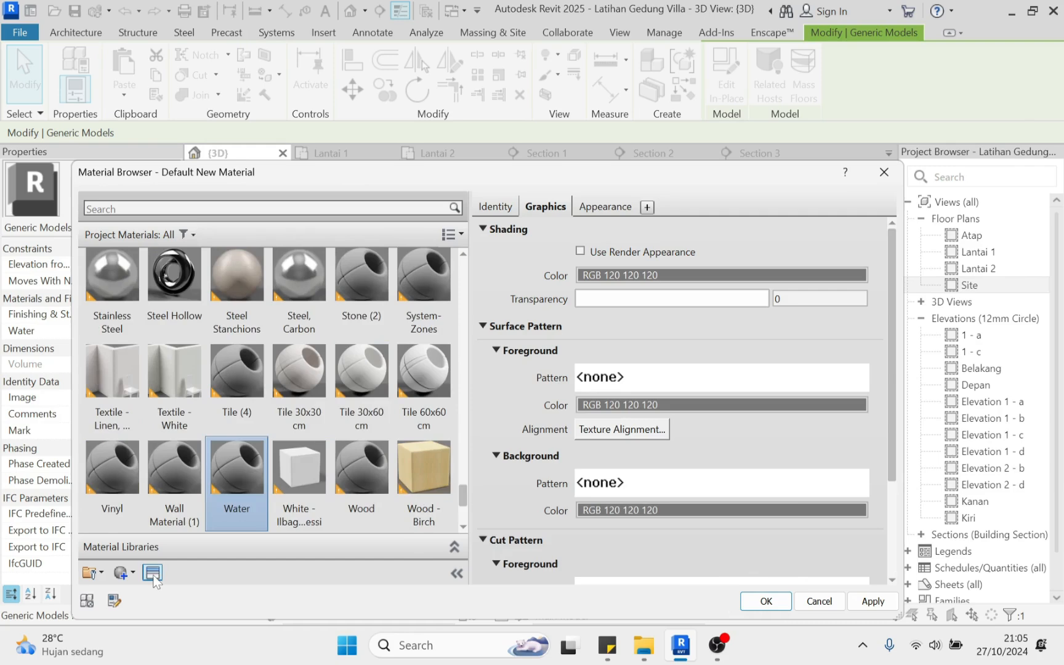
Search the asset library for water and replace the Water material's appearance with the Water - Swimming Pool asset from the Liquid category
click(153, 574)
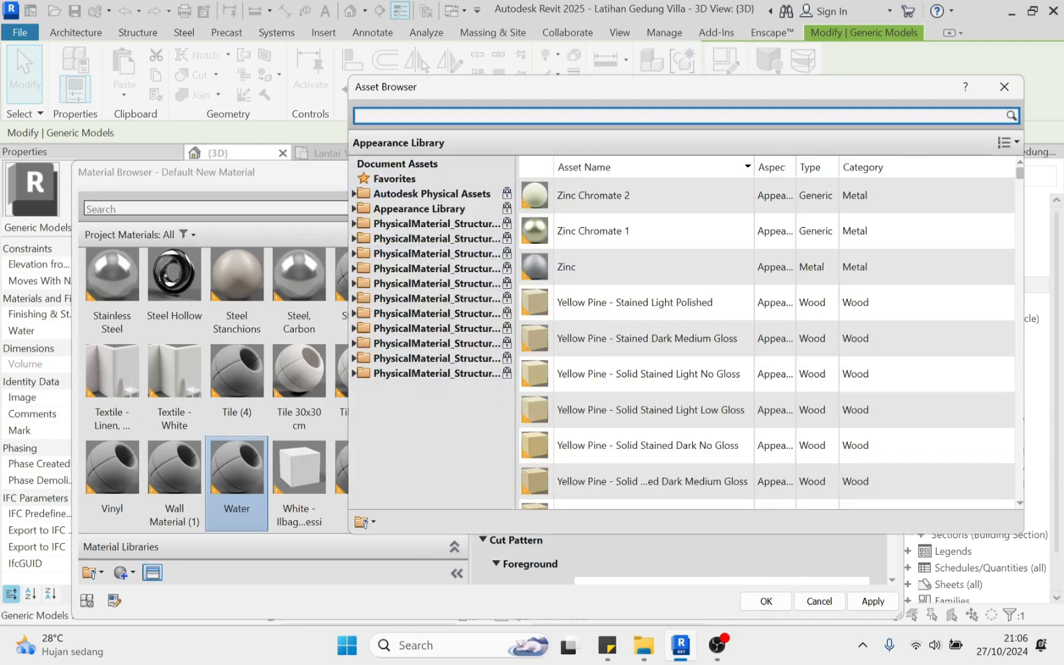
text(wATER)
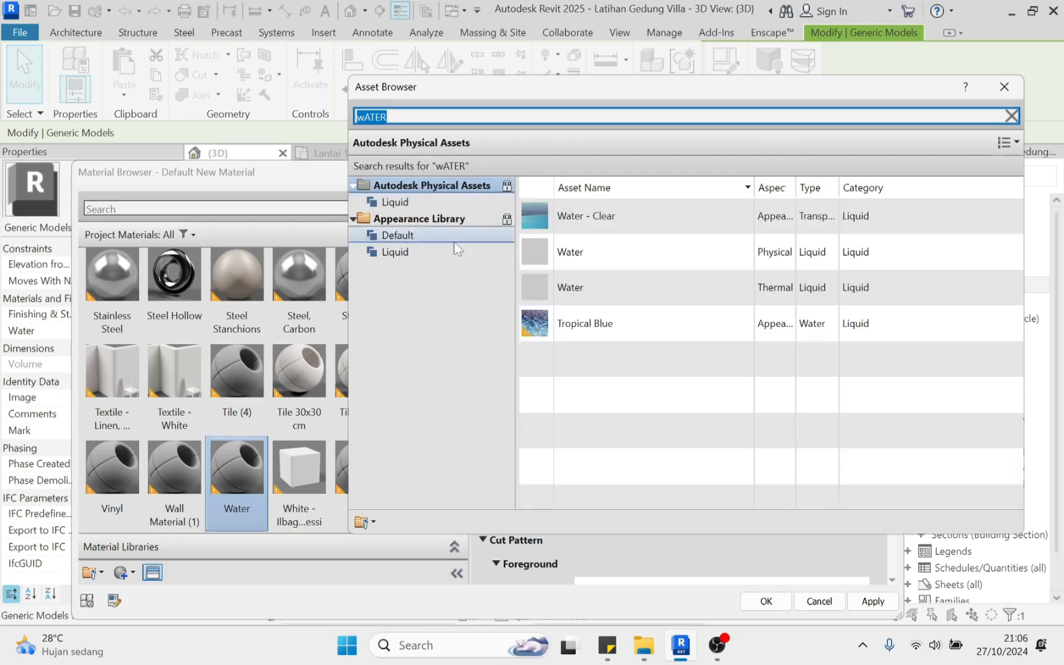
click(390, 254)
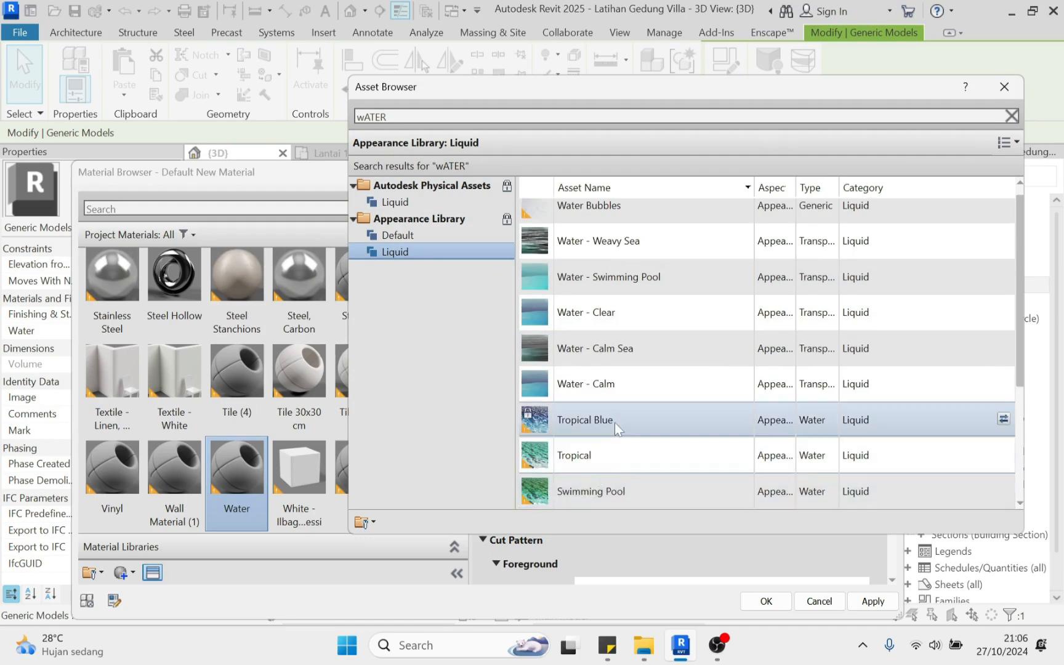
click(1004, 278)
click(1005, 86)
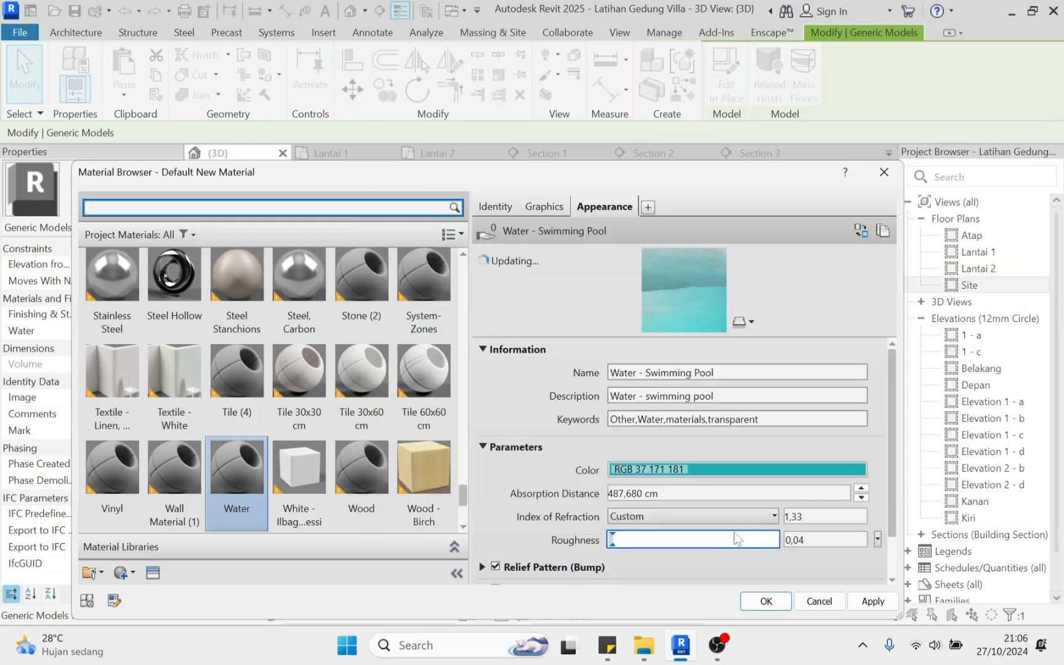
Make the Water material's shading use its render appearance
click(495, 206)
click(544, 207)
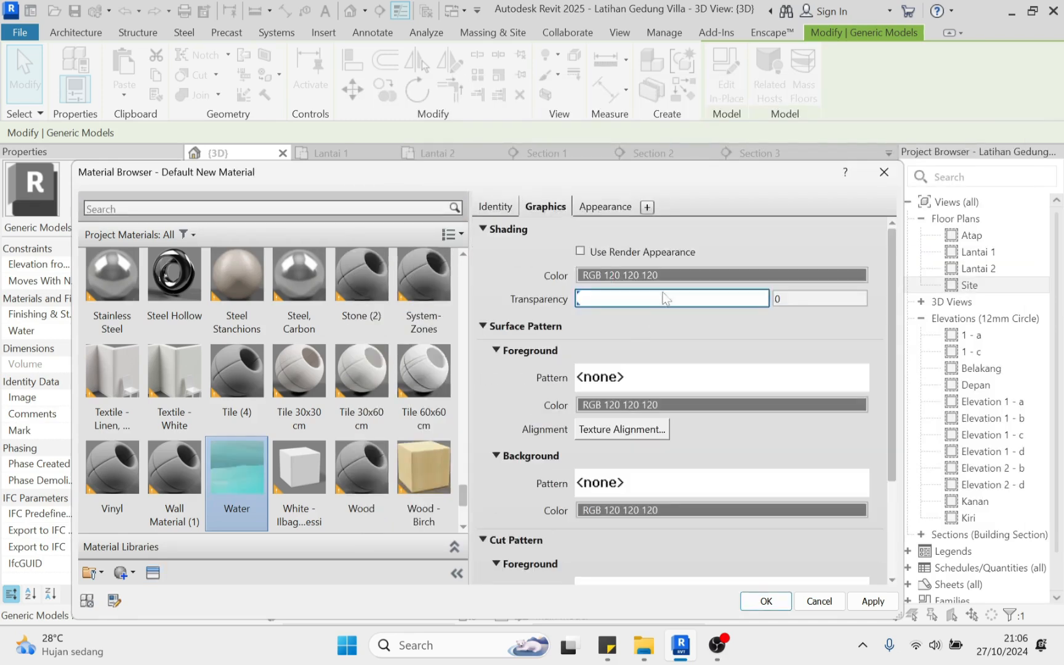
click(580, 251)
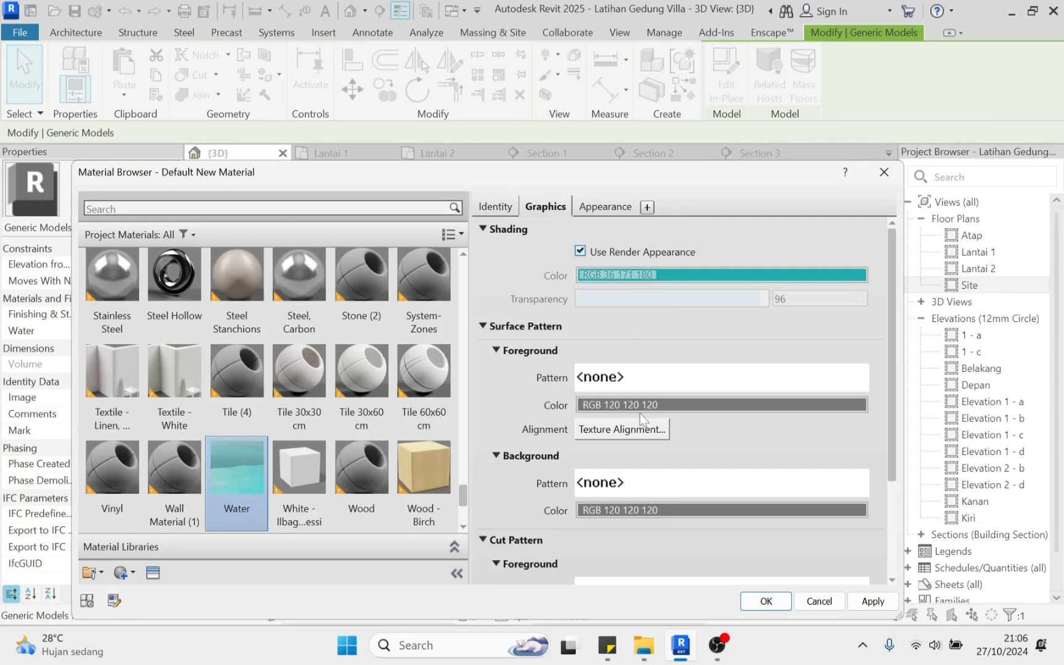
Set the Water material's cut pattern foreground to Solid fill in light cyan RGB 153 255 255 and accept the material
scroll(643, 425, down, 3)
scroll(653, 457, up, 1)
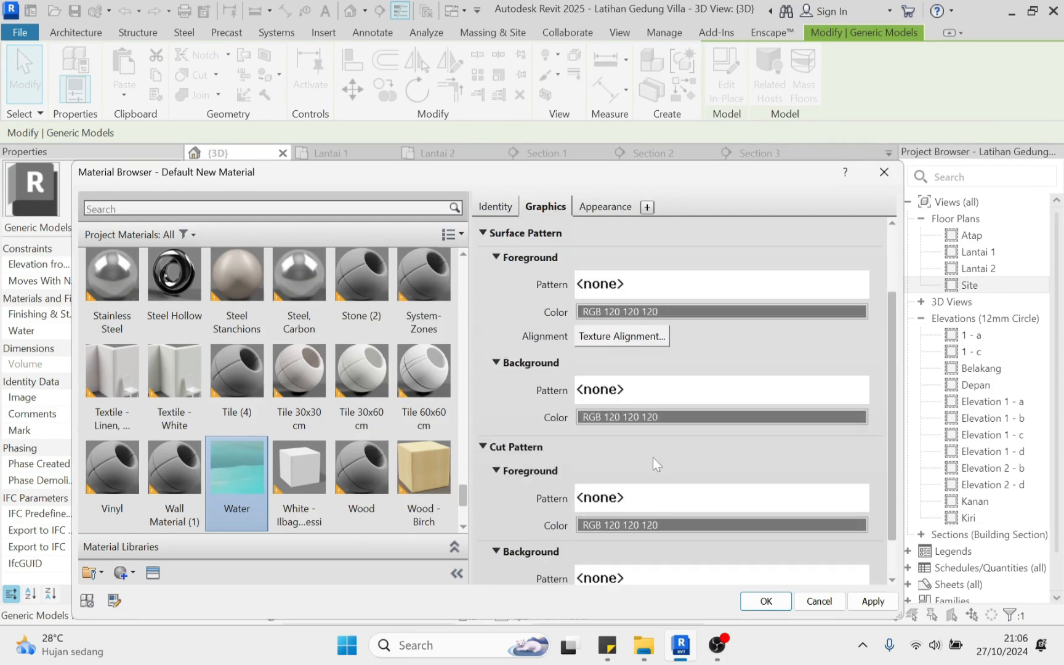
scroll(653, 459, down, 1)
click(704, 459)
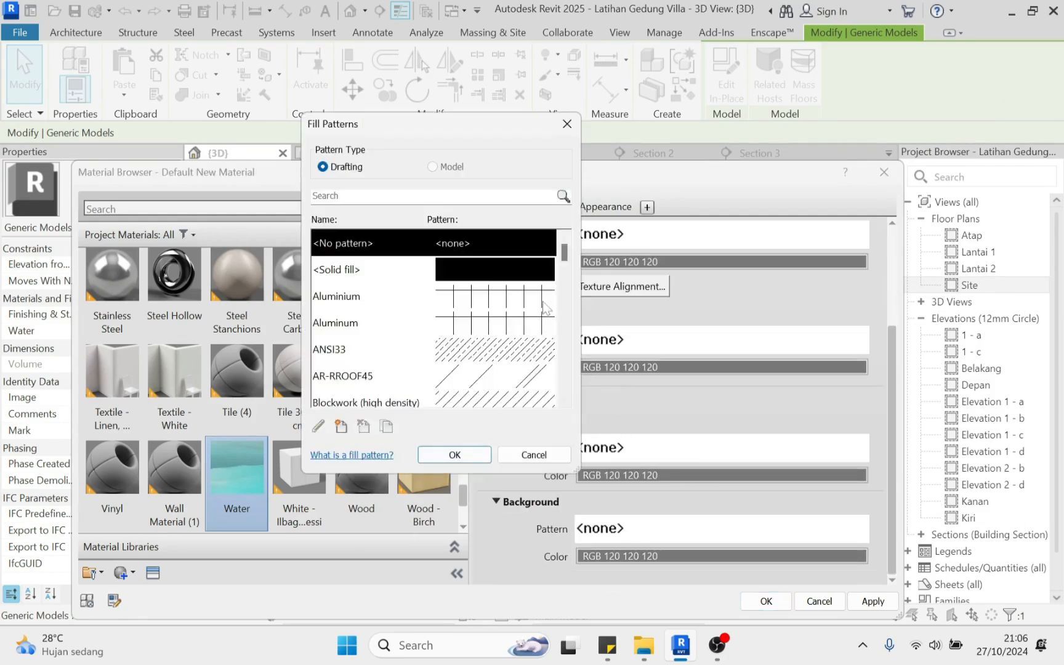
click(513, 269)
click(449, 454)
click(679, 475)
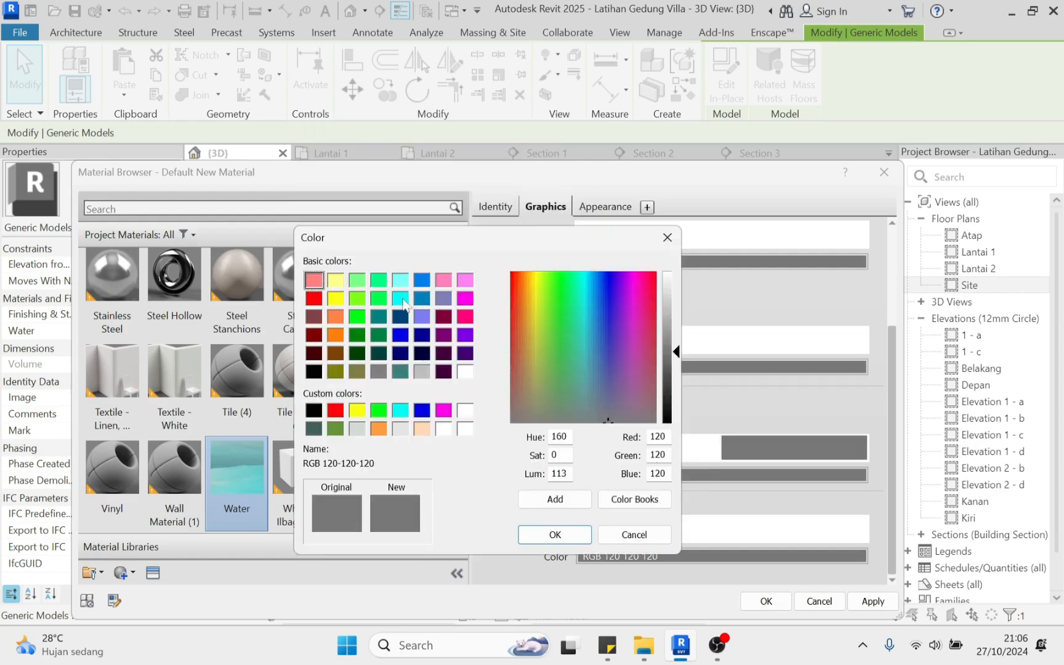
click(401, 299)
drag(676, 354, 677, 301)
click(553, 535)
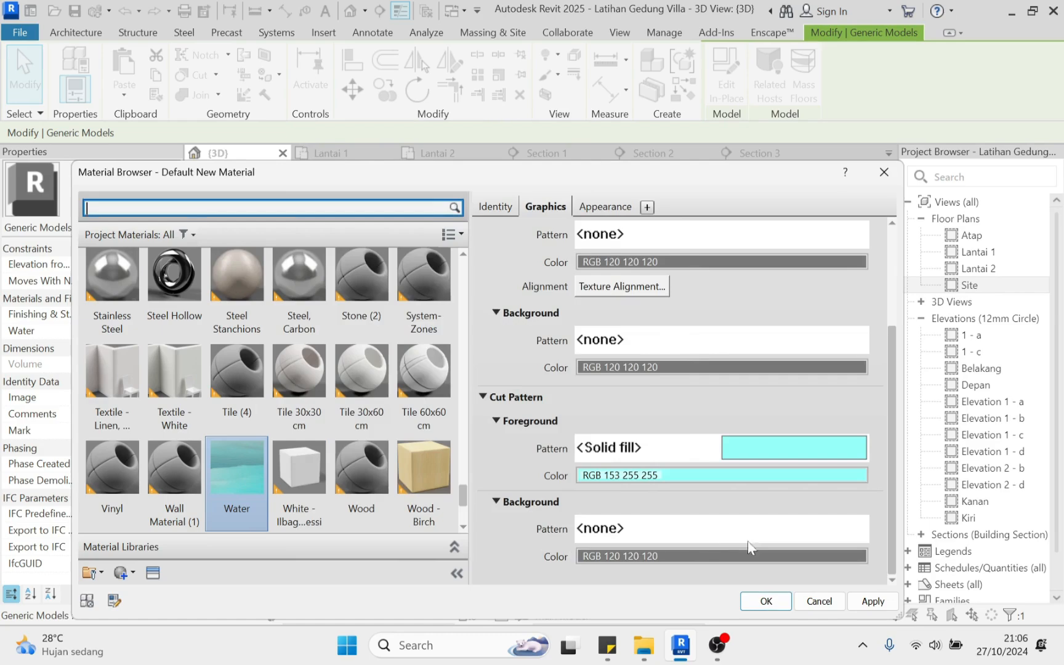
click(765, 601)
Reselect the pool model and open the material assigned to its Water parameter for editing
scroll(677, 431, down, 4)
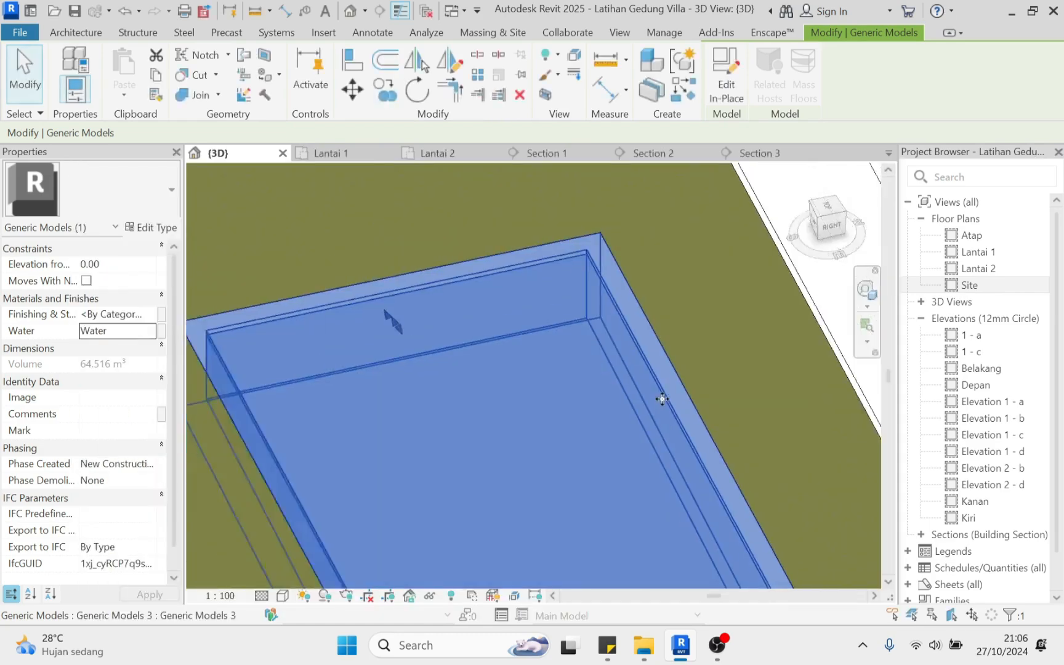
scroll(530, 429, up, 4)
key(Escape)
click(689, 299)
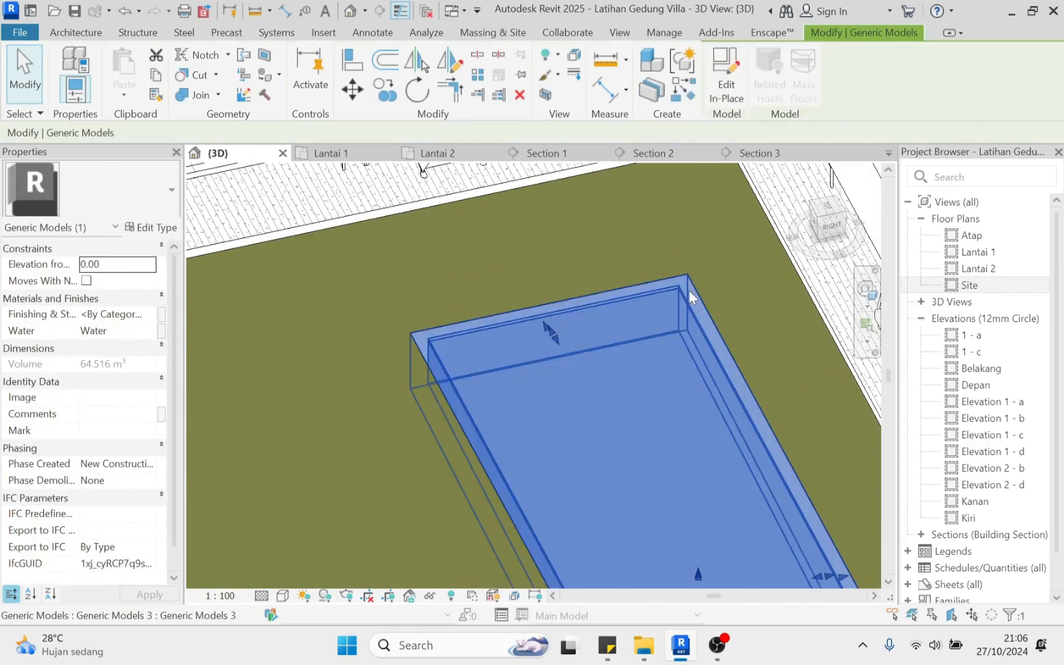
key(Escape)
click(632, 425)
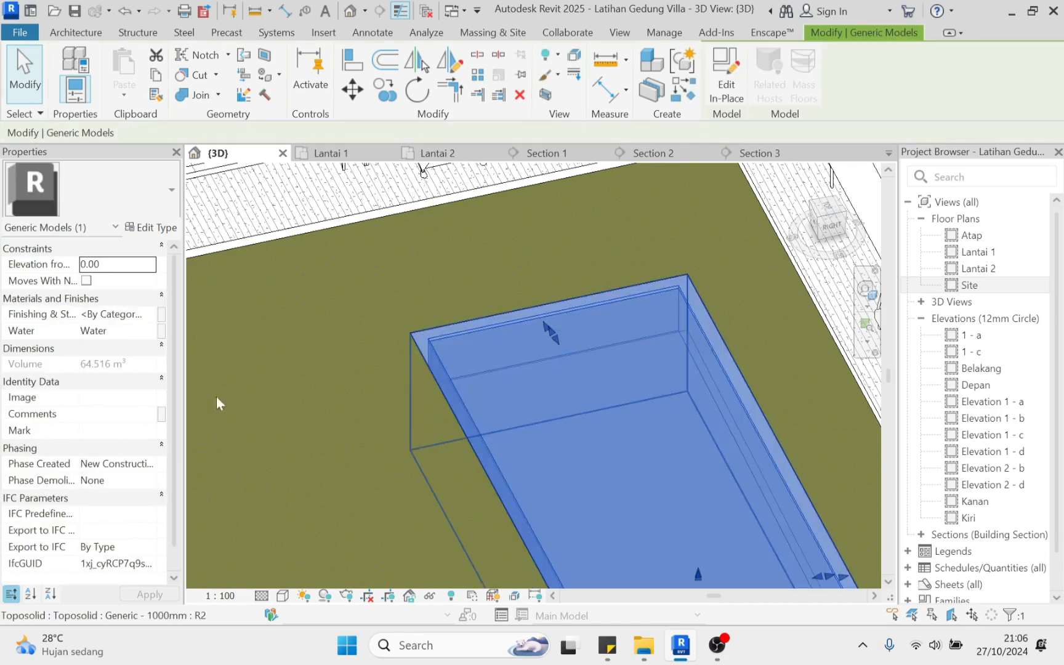
click(132, 330)
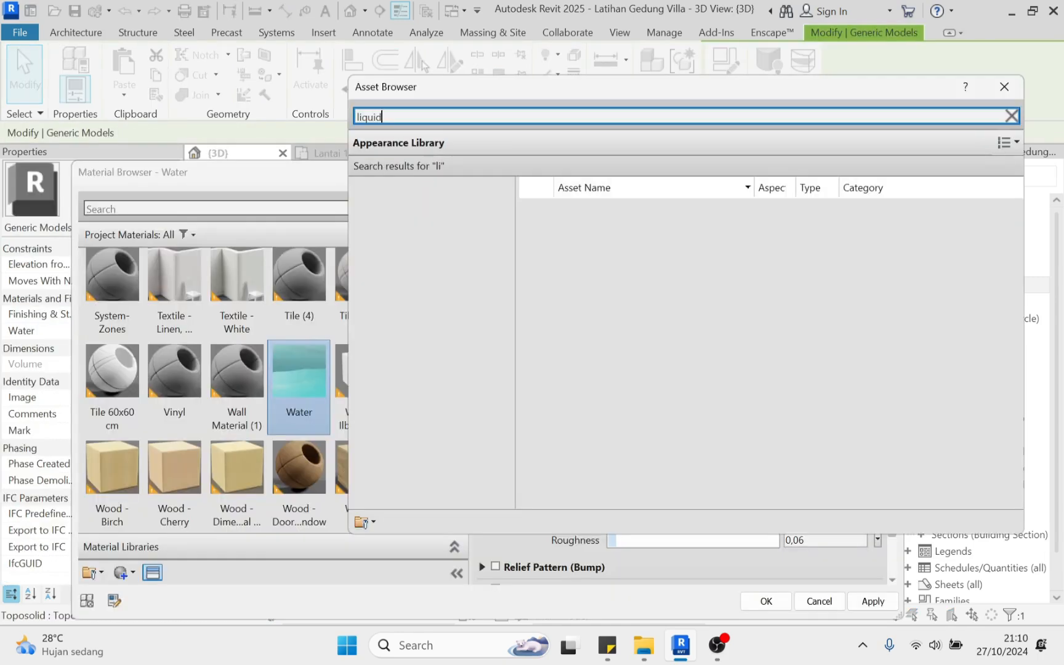
Search the assets for liquid and replace the Water material's appearance with the Swimming Pool asset from the Appearance Library's Liquid category
key(Return)
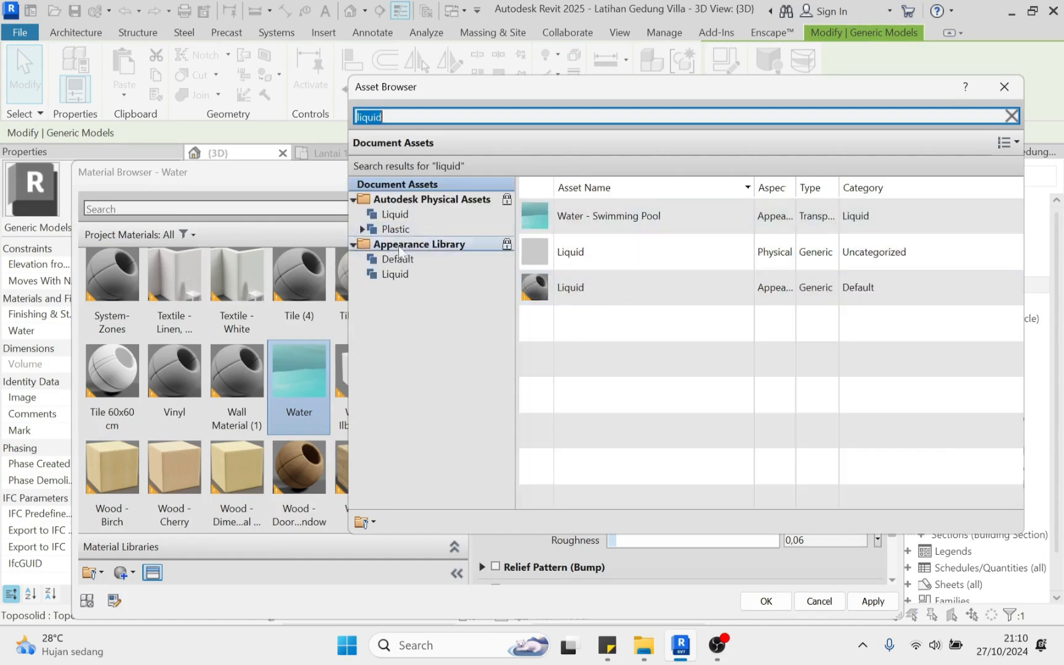
click(397, 275)
scroll(600, 443, down, 3)
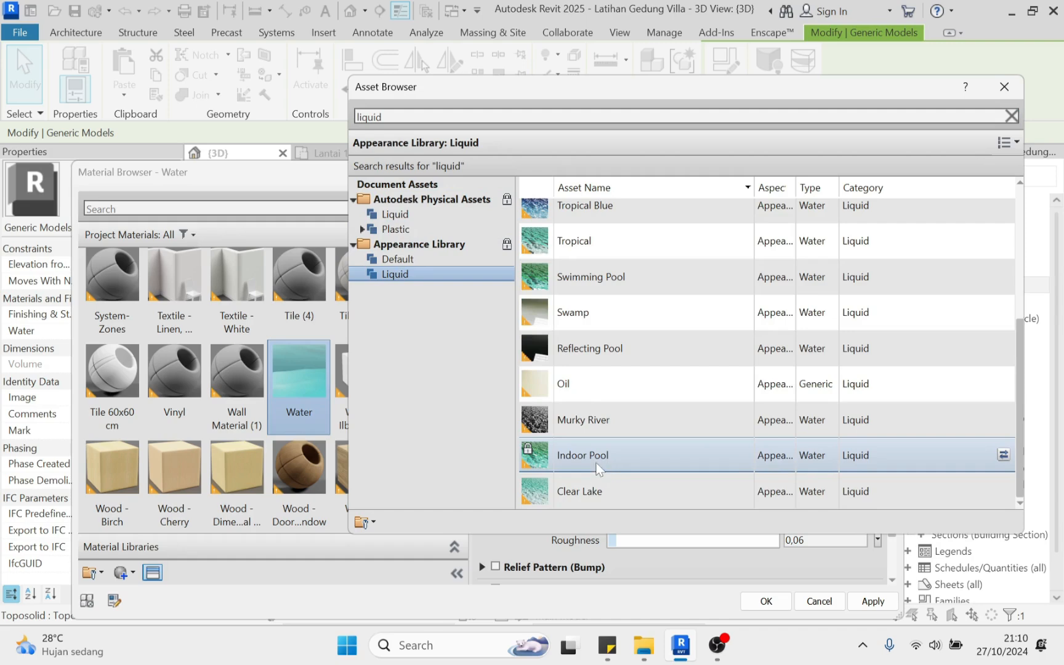
click(603, 458)
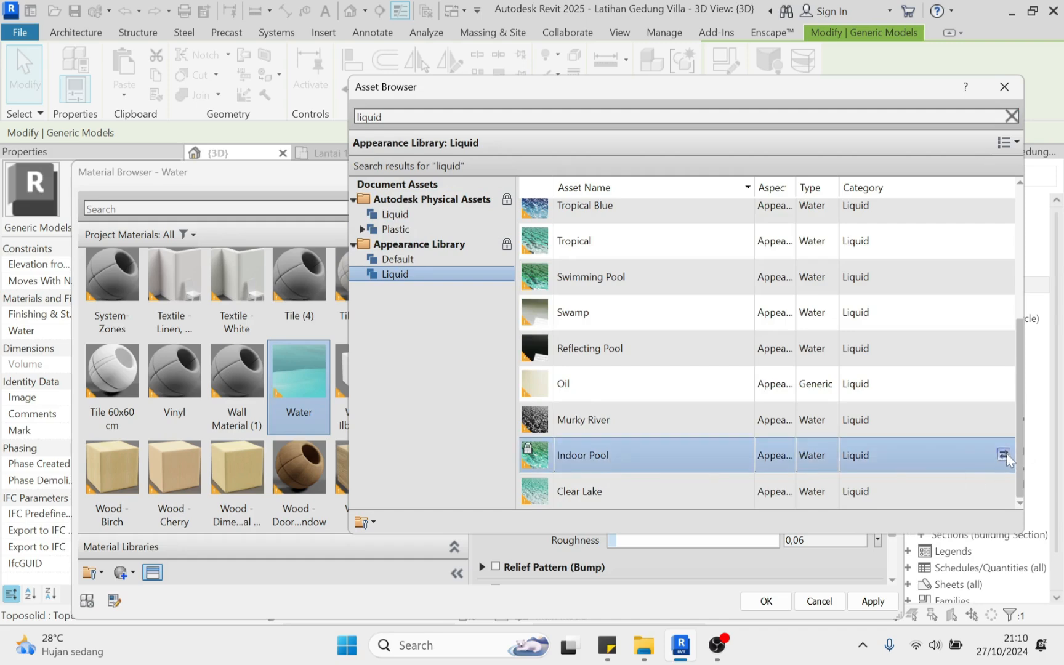
click(1012, 116)
scroll(963, 218, up, 1)
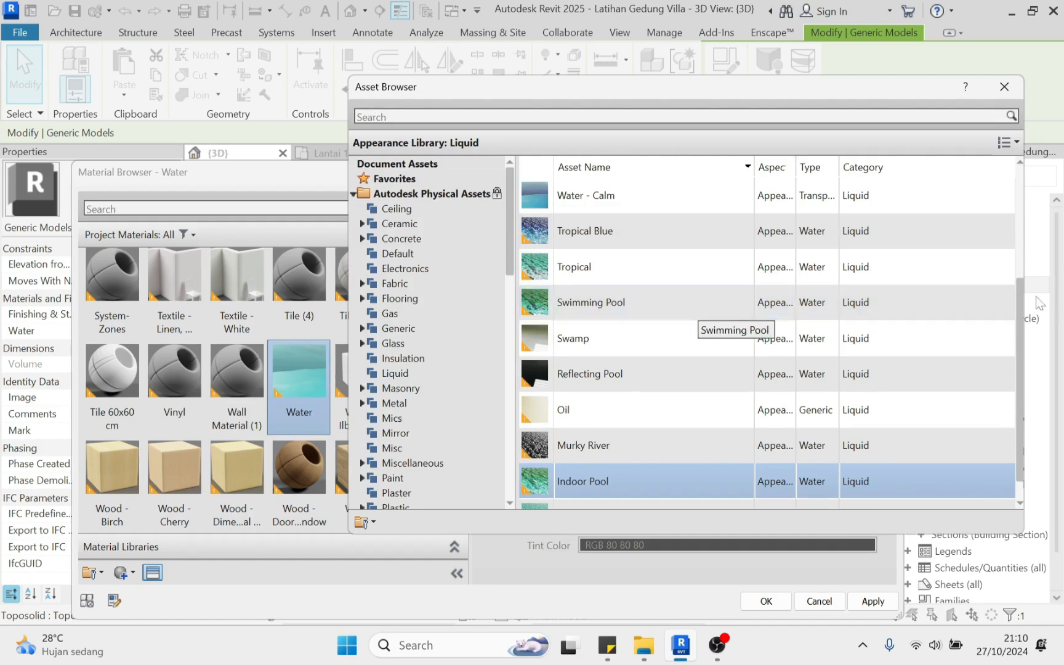
click(1004, 301)
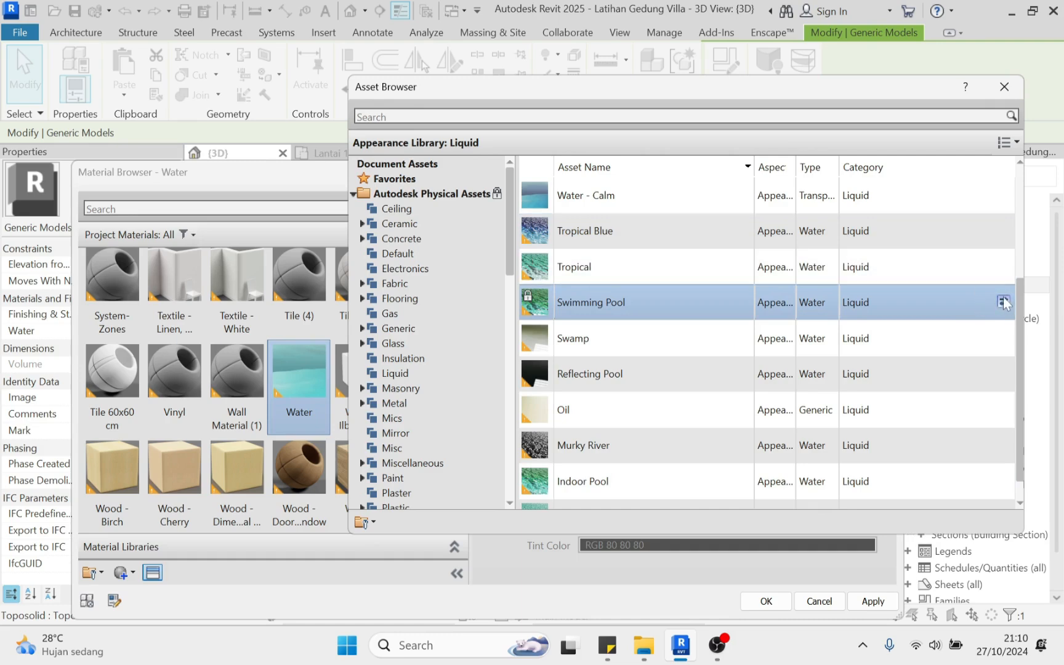
click(1005, 87)
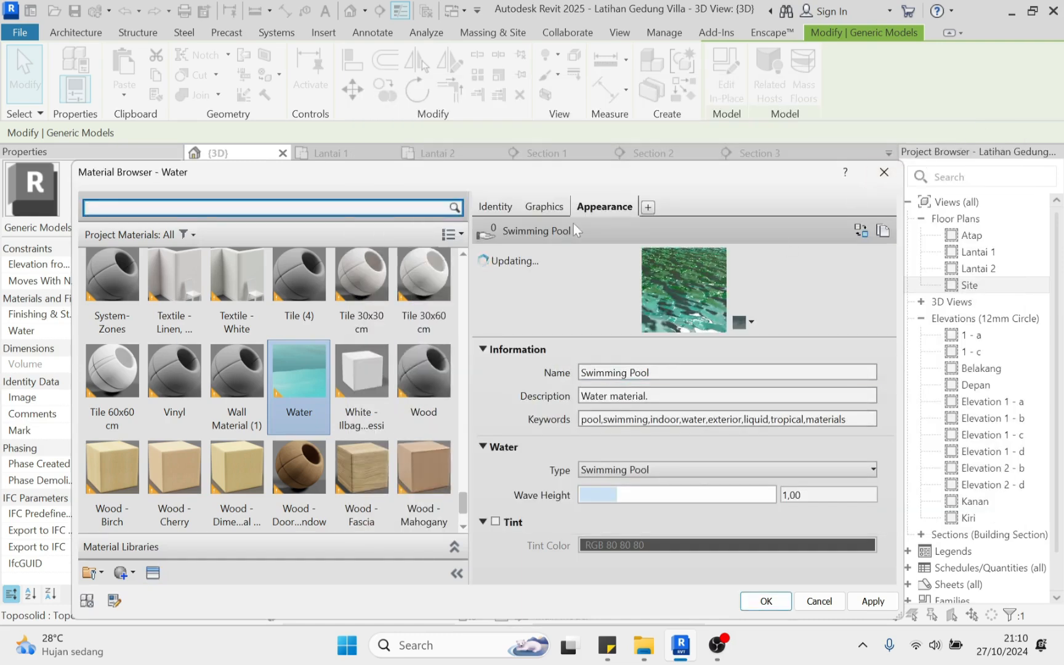
Turn off the render appearance for the Water material's shading, set its transparency to 25 and apply the material
click(545, 207)
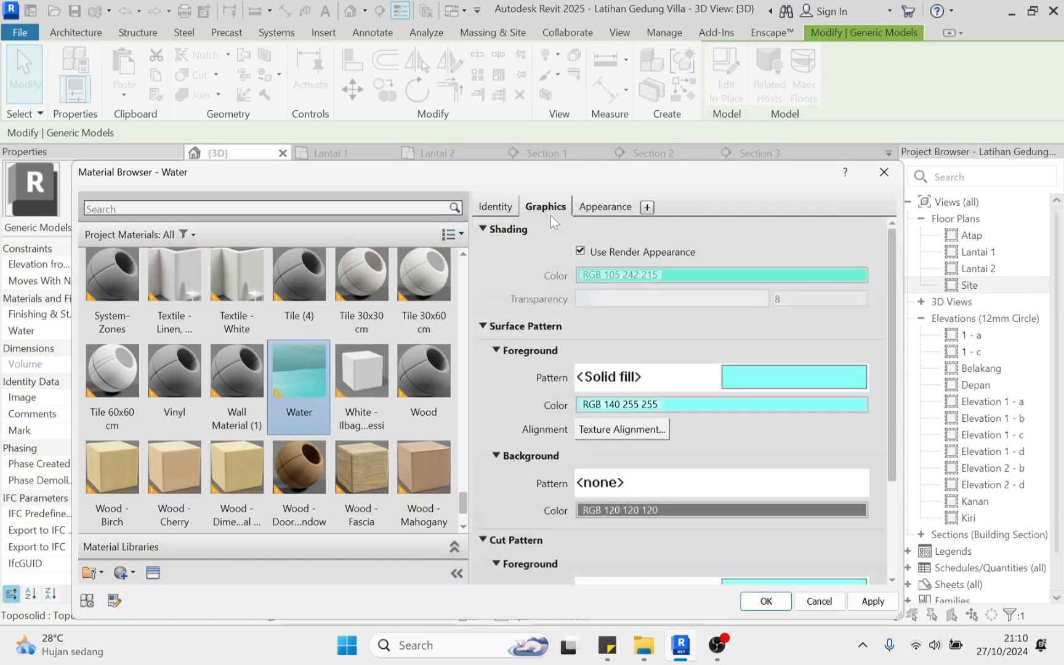
click(612, 208)
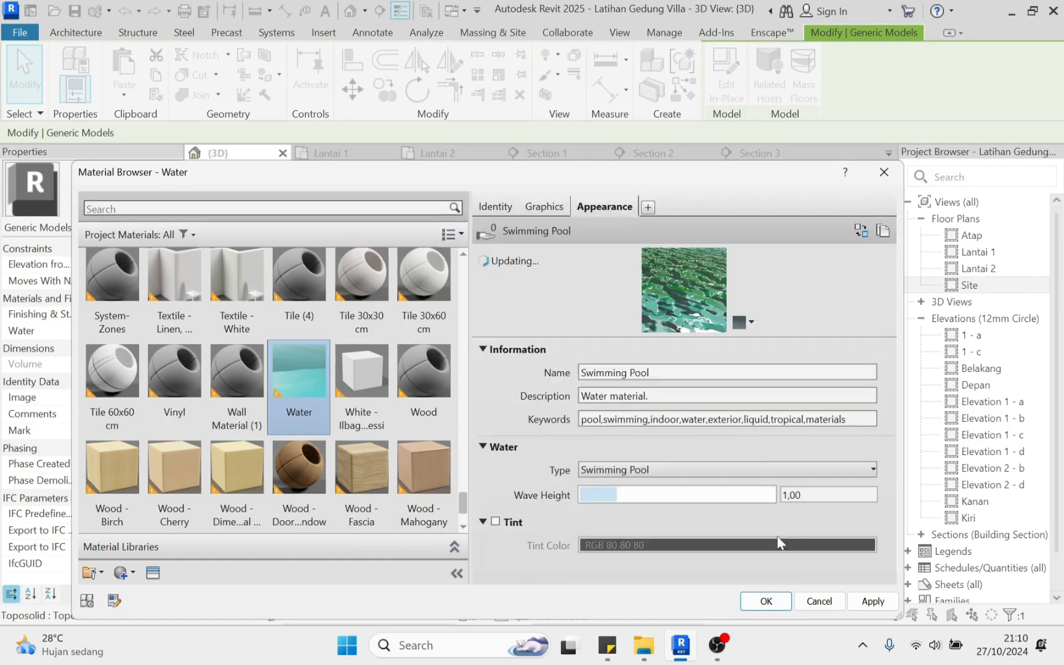
click(772, 607)
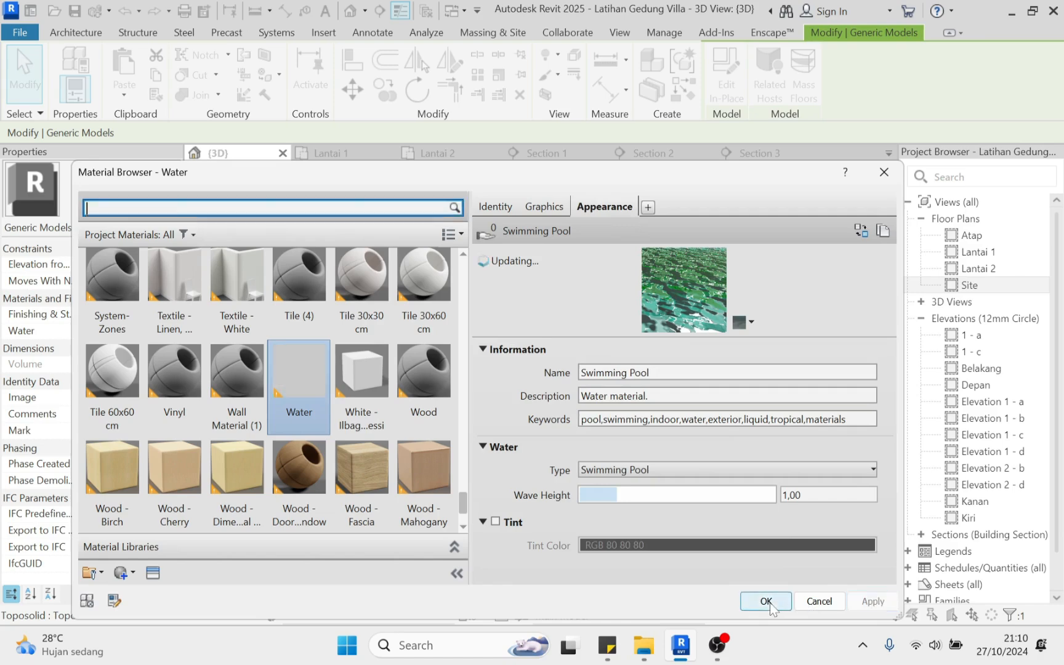
click(549, 208)
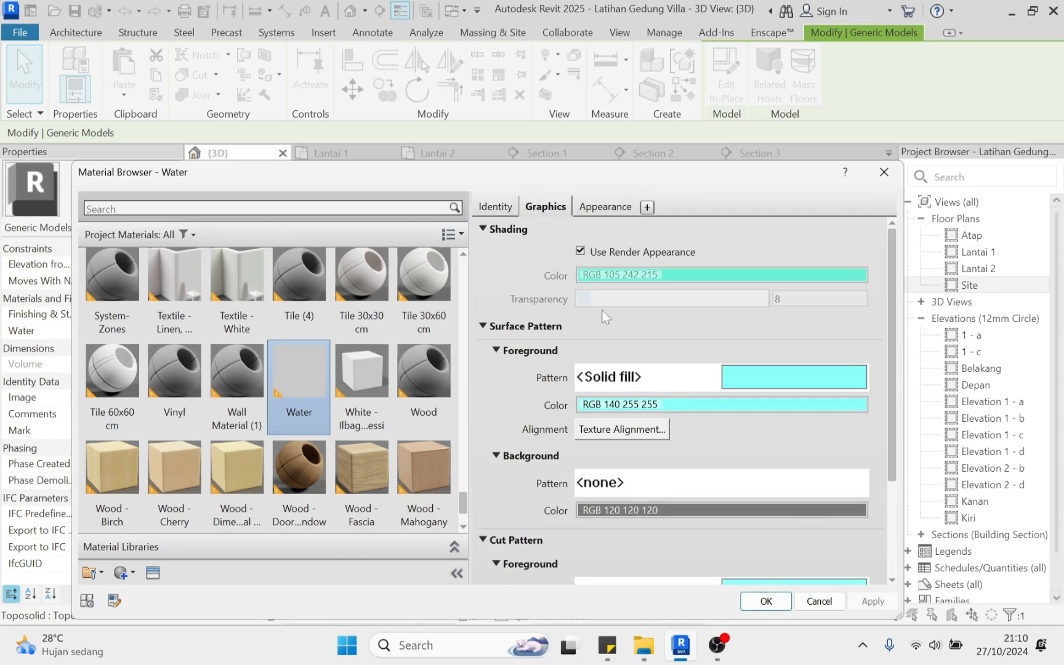
click(580, 251)
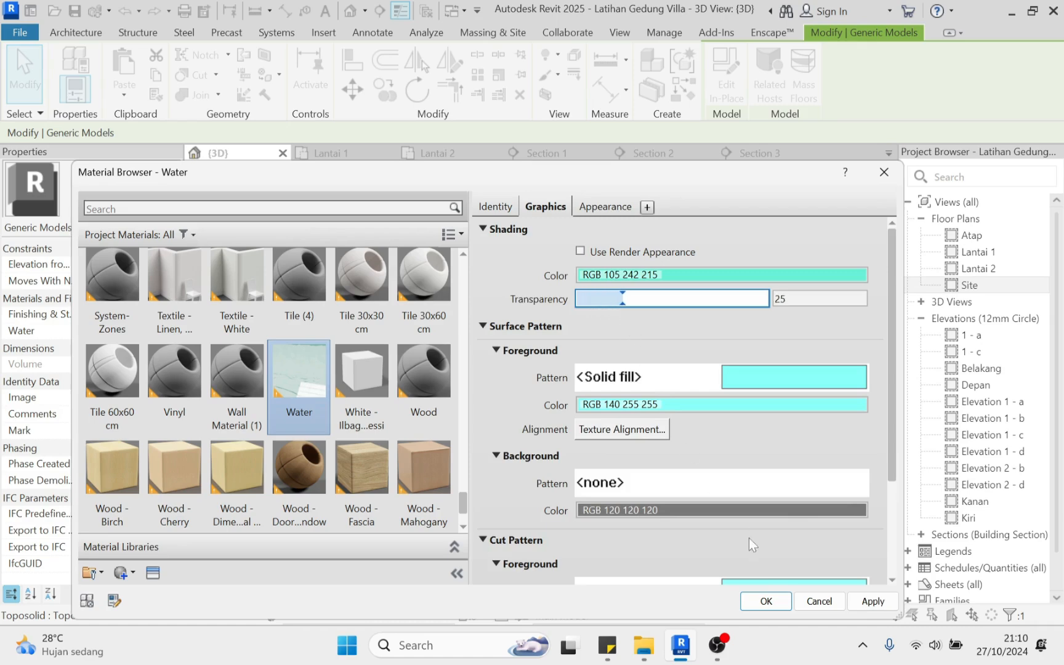
click(871, 601)
click(766, 602)
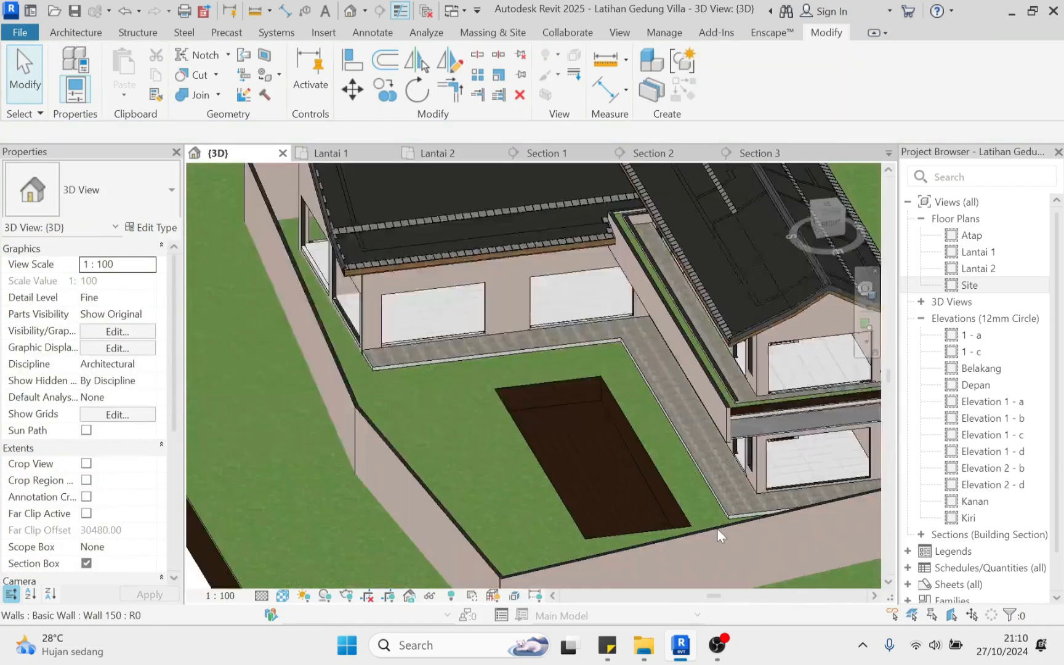
Examine the pool and its water in the 3D view and in the Section 3 view along with the level lines
scroll(717, 529, down, 3)
shift+middle_drag(600, 508, 653, 508)
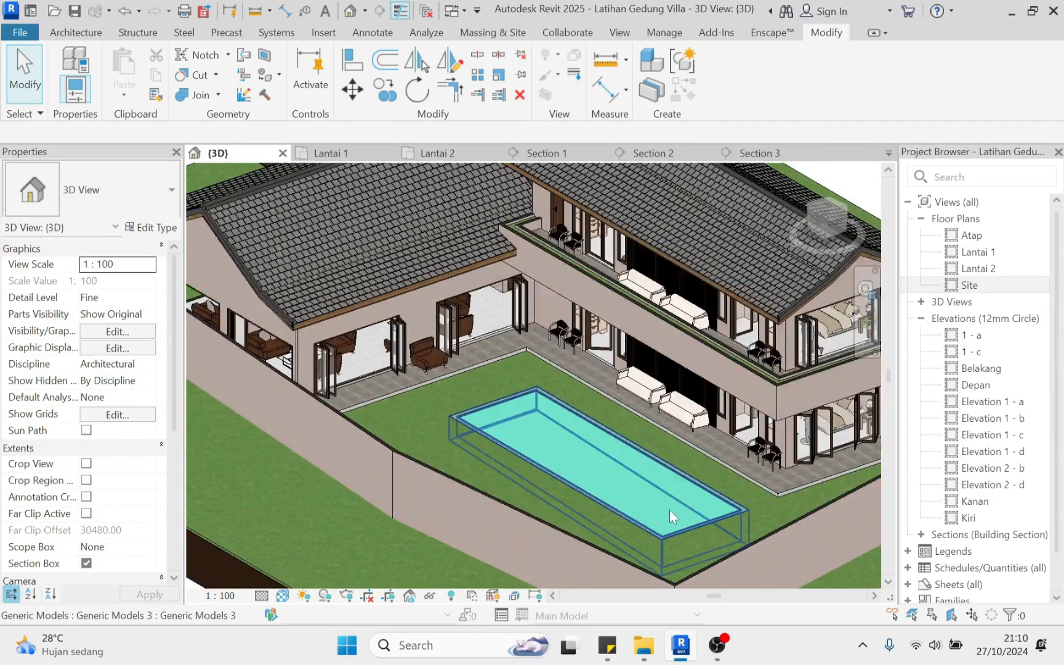
scroll(384, 413, up, 5)
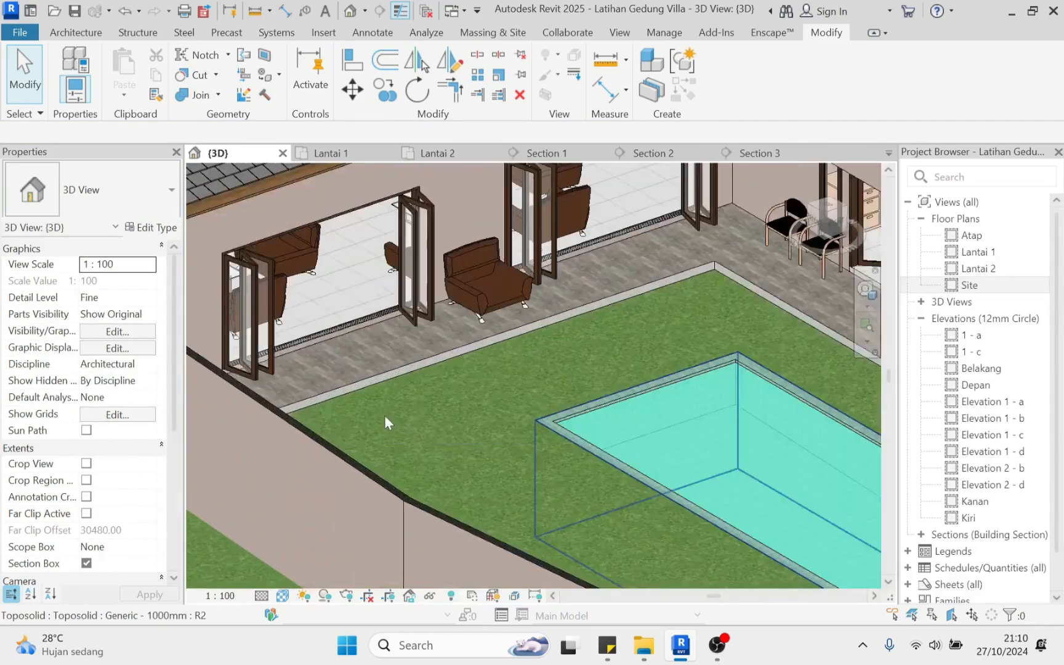
shift+middle_drag(387, 410, 449, 427)
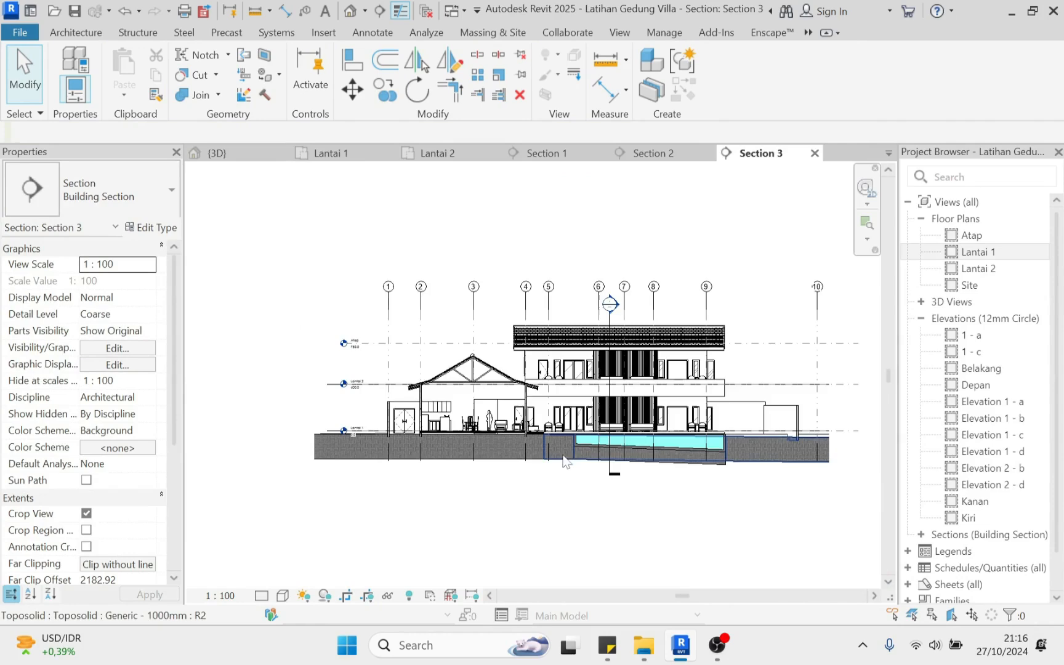
scroll(328, 383, up, 3)
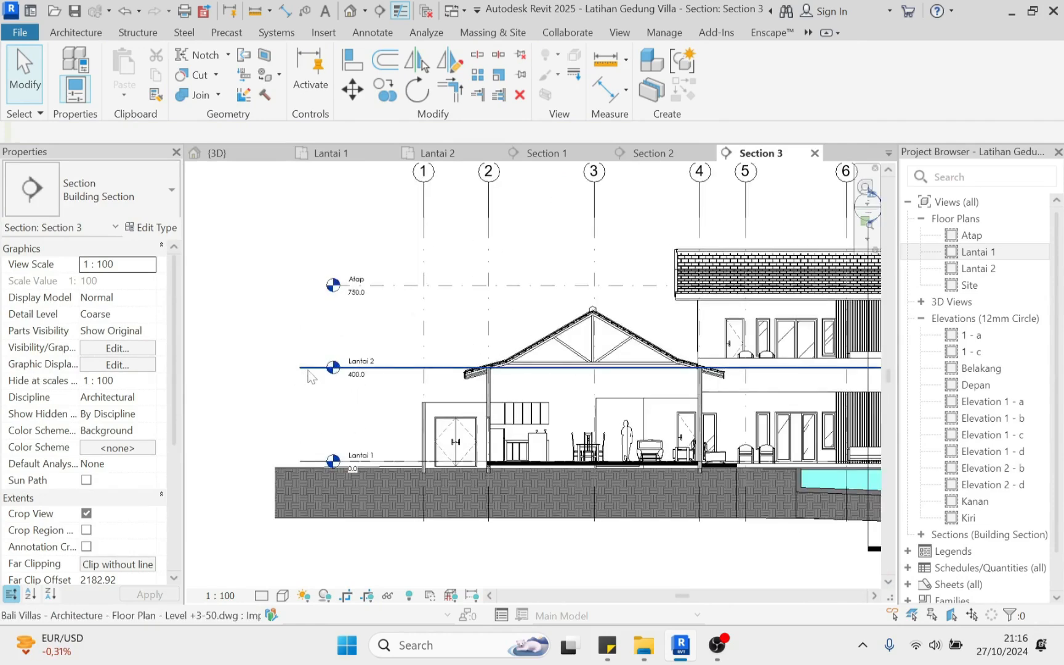
click(308, 369)
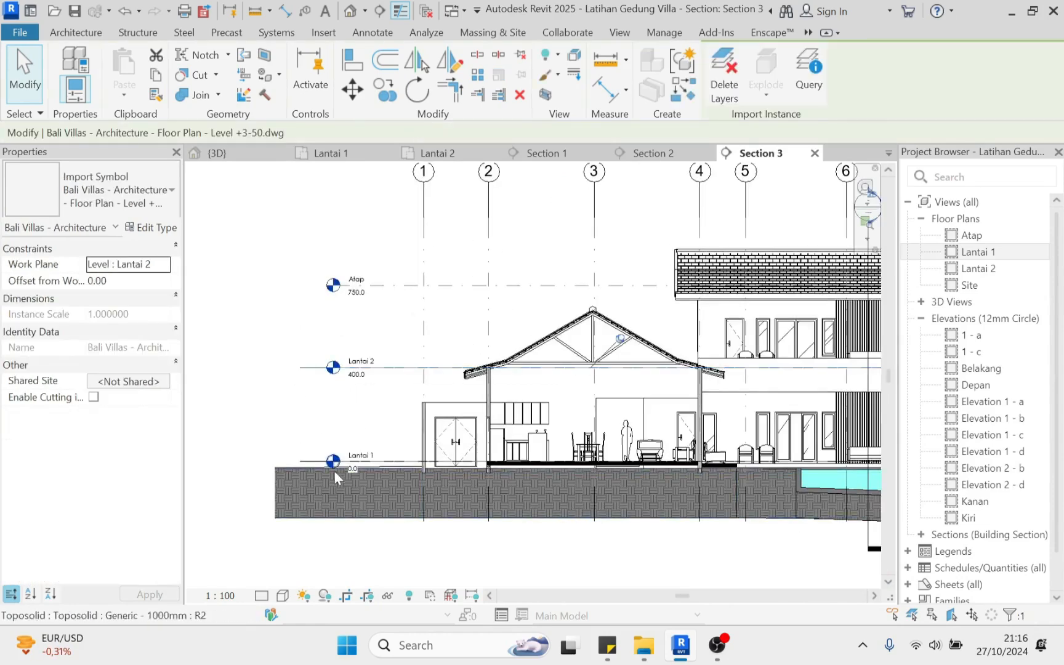
scroll(307, 466, down, 3)
middle_drag(307, 466, 267, 467)
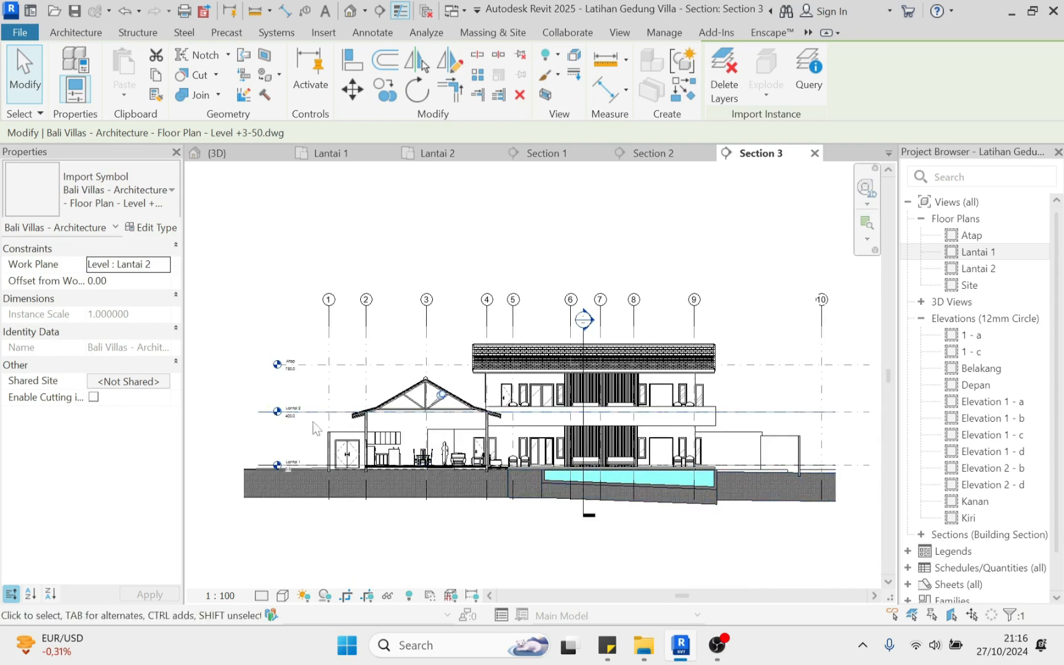
click(234, 419)
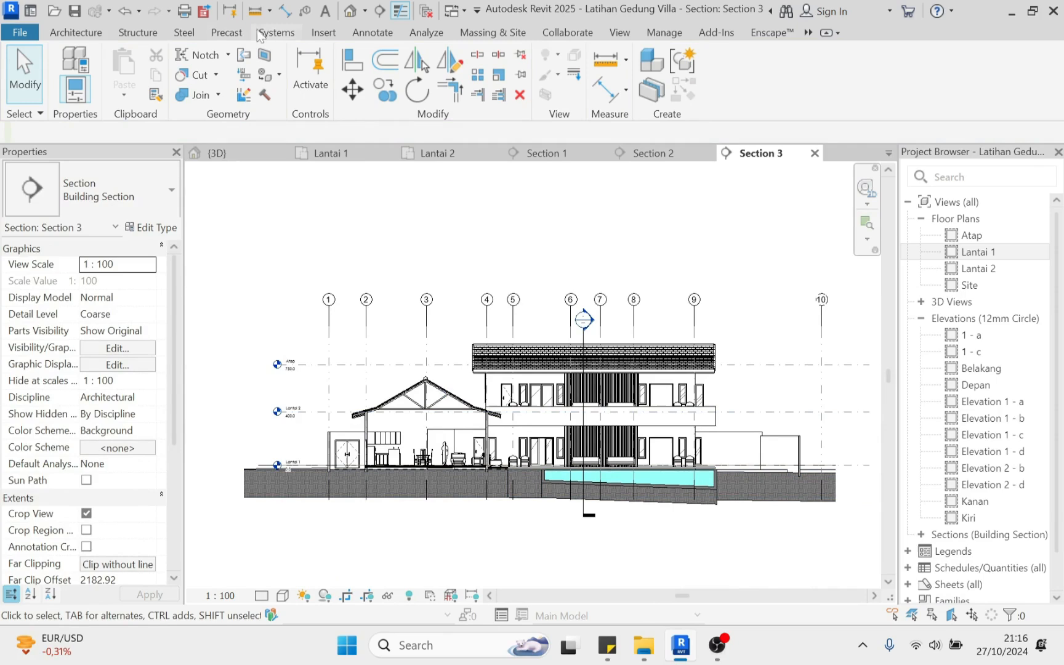
Start a masking region in Section 3 and draw a wavy spline through the ground hatch, extending past both ends of the site
click(352, 33)
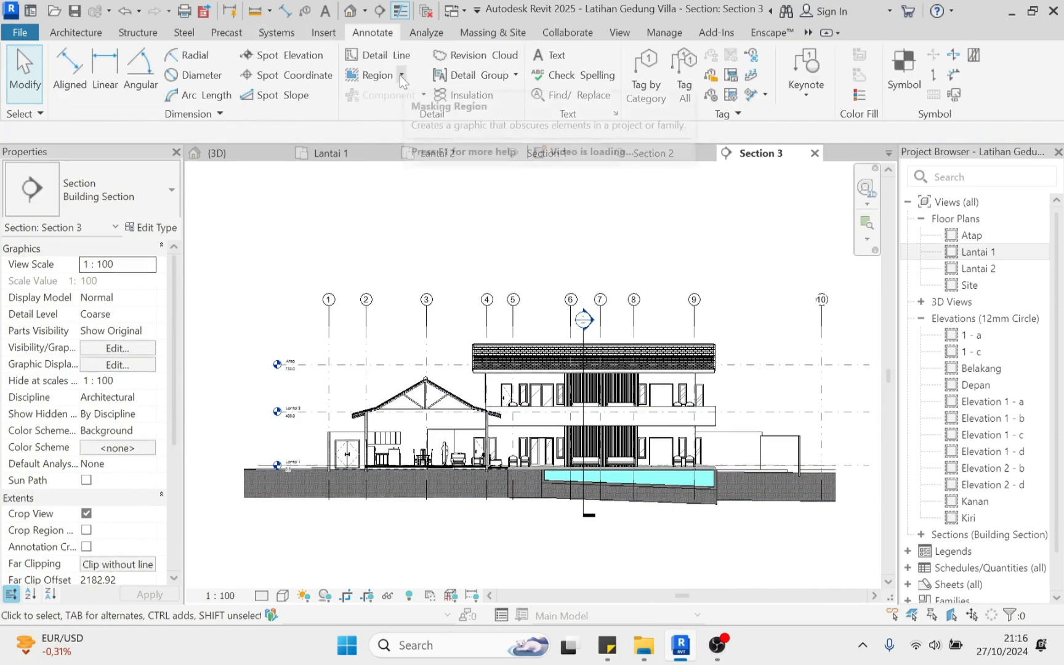
click(399, 76)
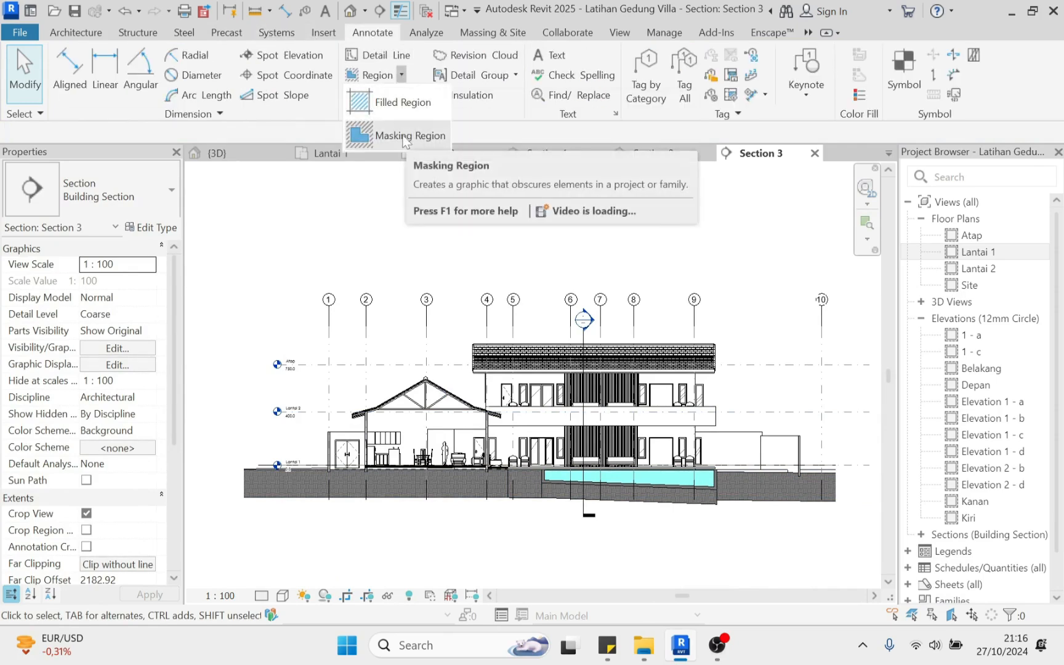
click(406, 137)
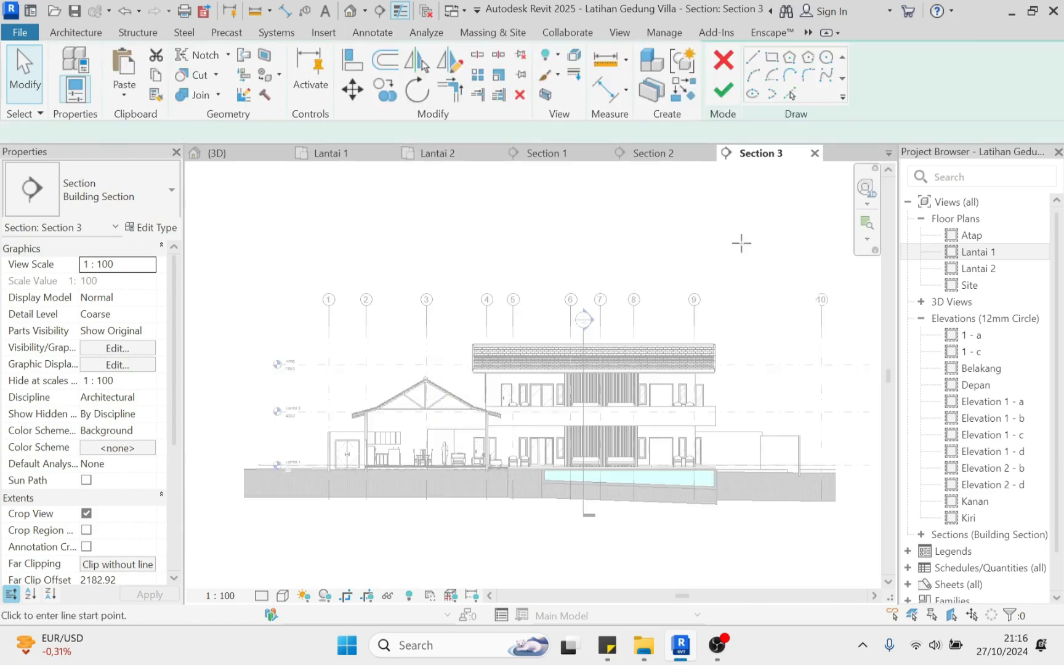
click(827, 77)
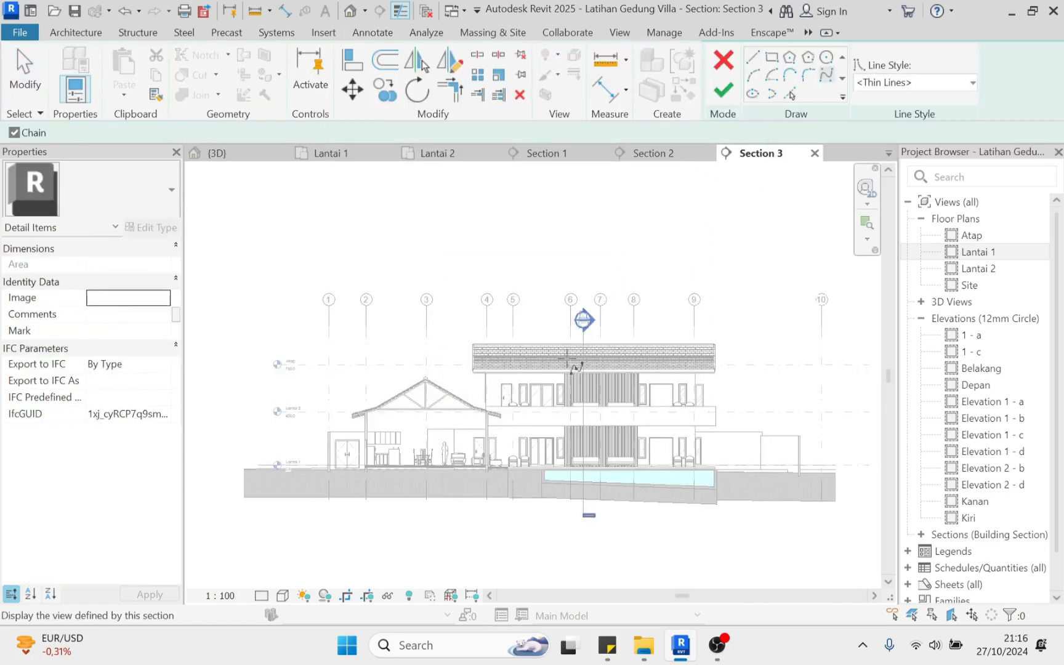
scroll(250, 494, up, 5)
click(209, 487)
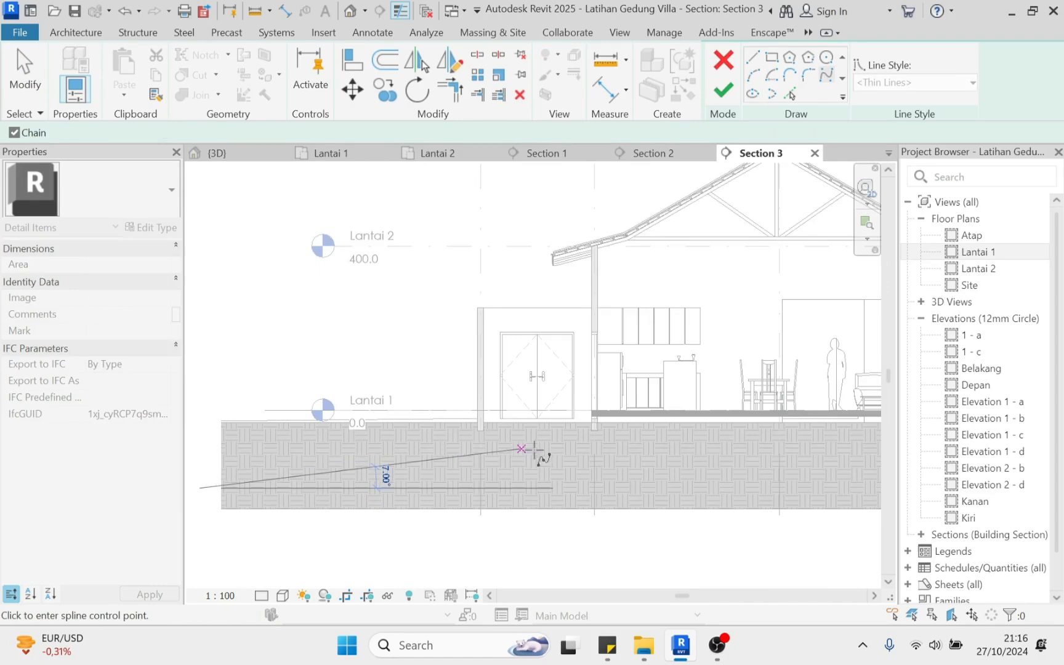
scroll(413, 456, down, 3)
scroll(430, 452, down, 1)
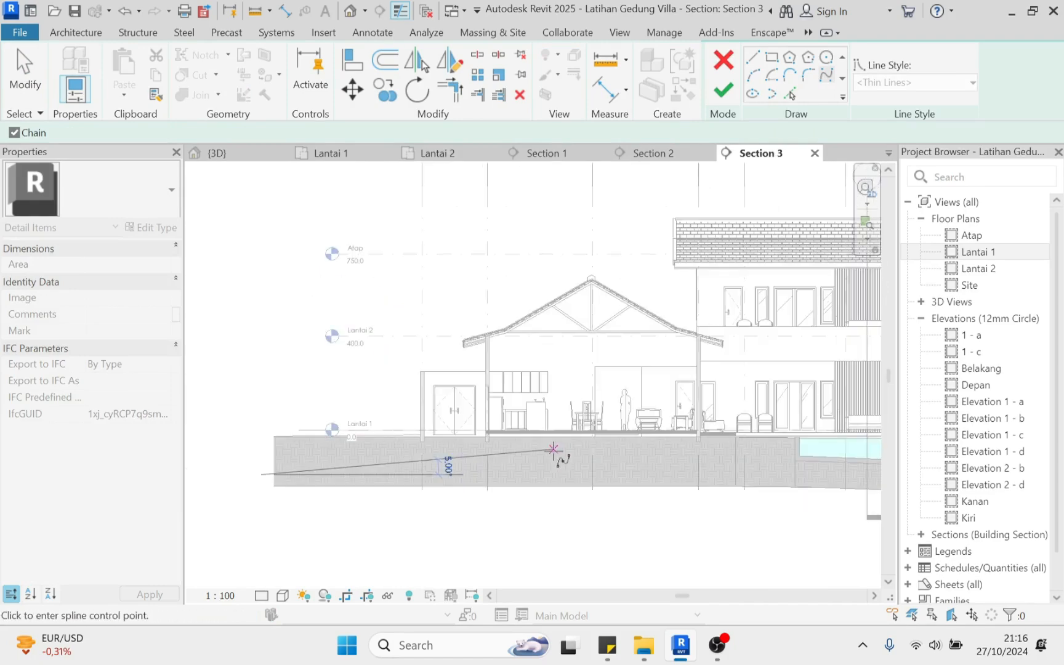
click(553, 450)
click(798, 475)
middle_drag(865, 488, 424, 470)
scroll(712, 490, up, 1)
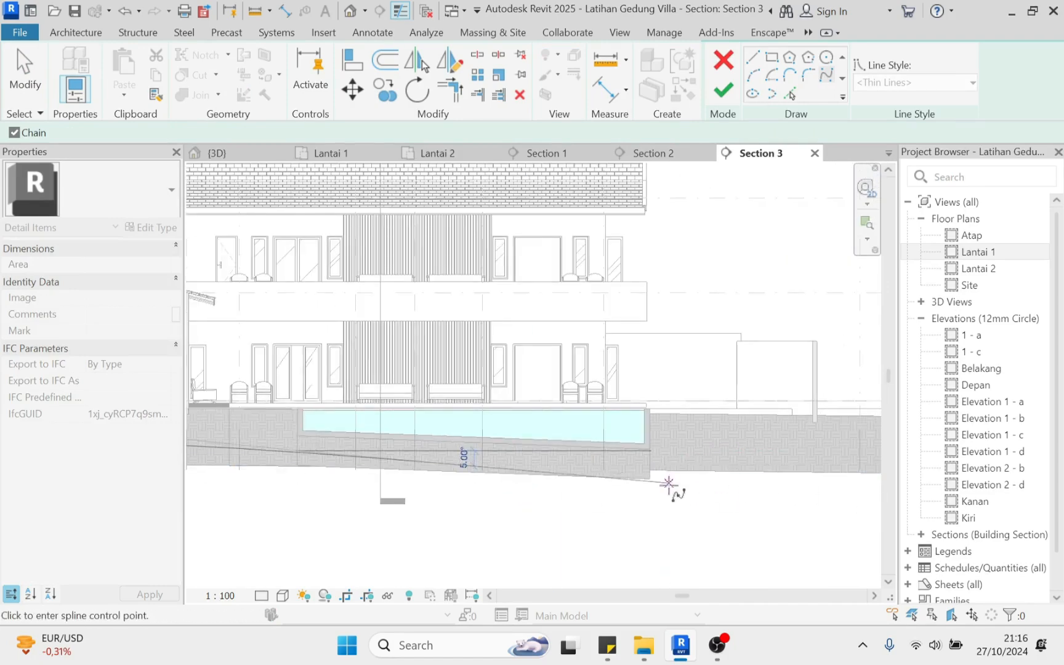
click(671, 483)
middle_drag(862, 453, 620, 485)
click(678, 473)
key(Escape)
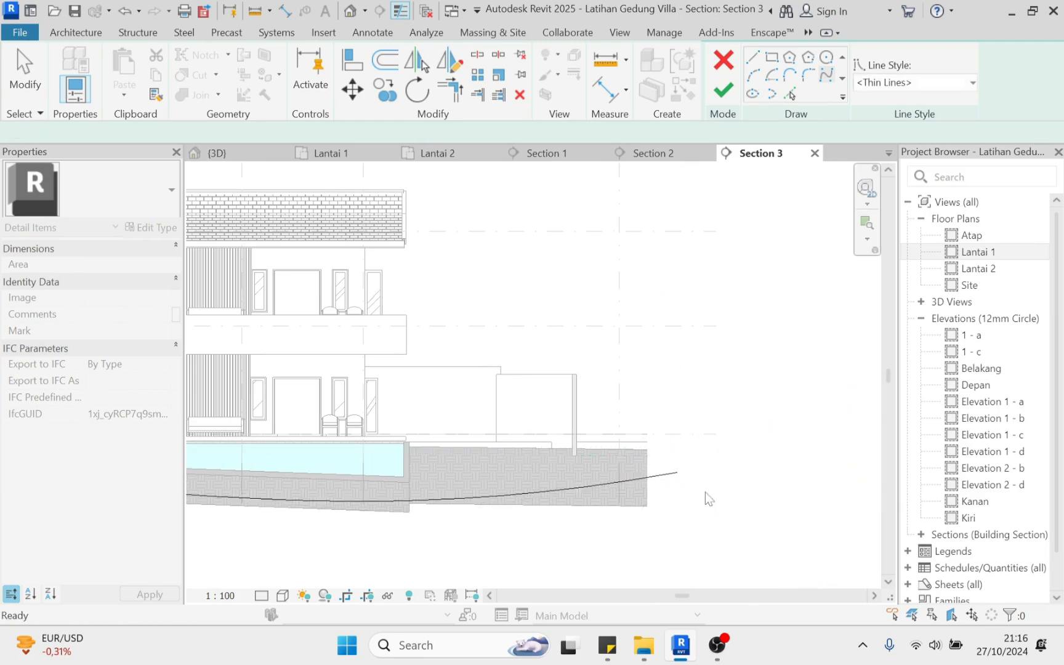
scroll(527, 534, down, 3)
middle_drag(468, 523, 795, 473)
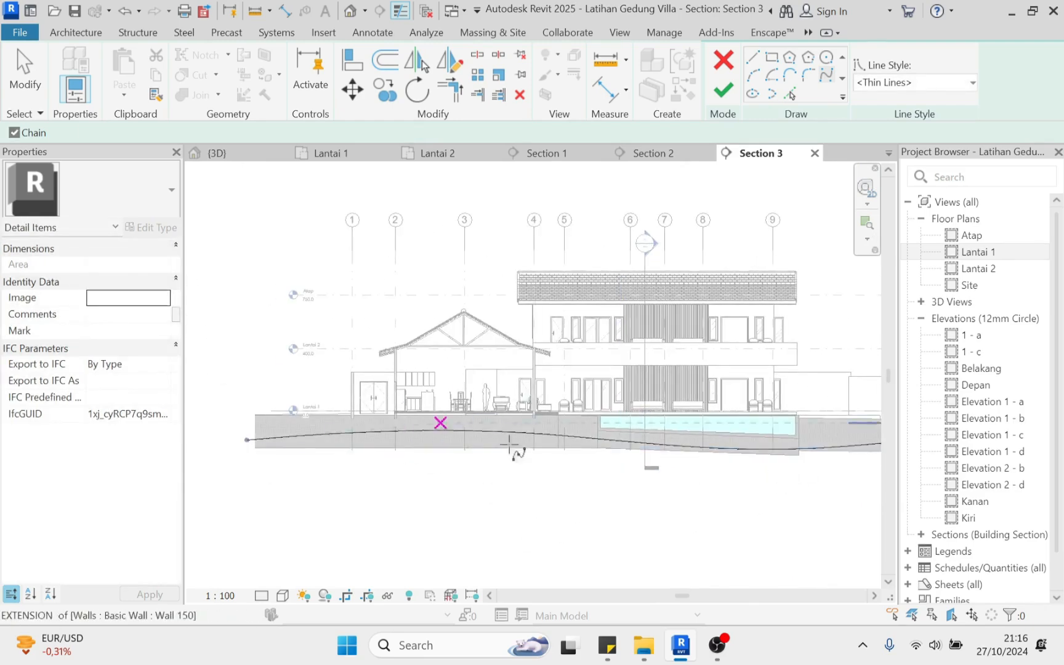
Set the wavy spline's line style to <Demolished>
click(801, 426)
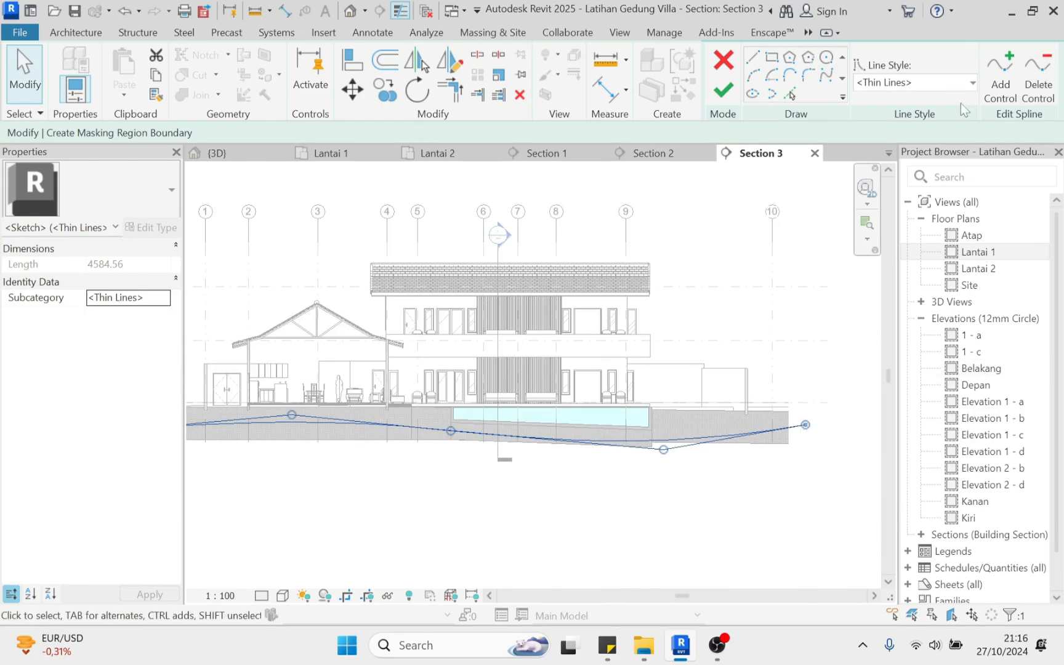
click(953, 83)
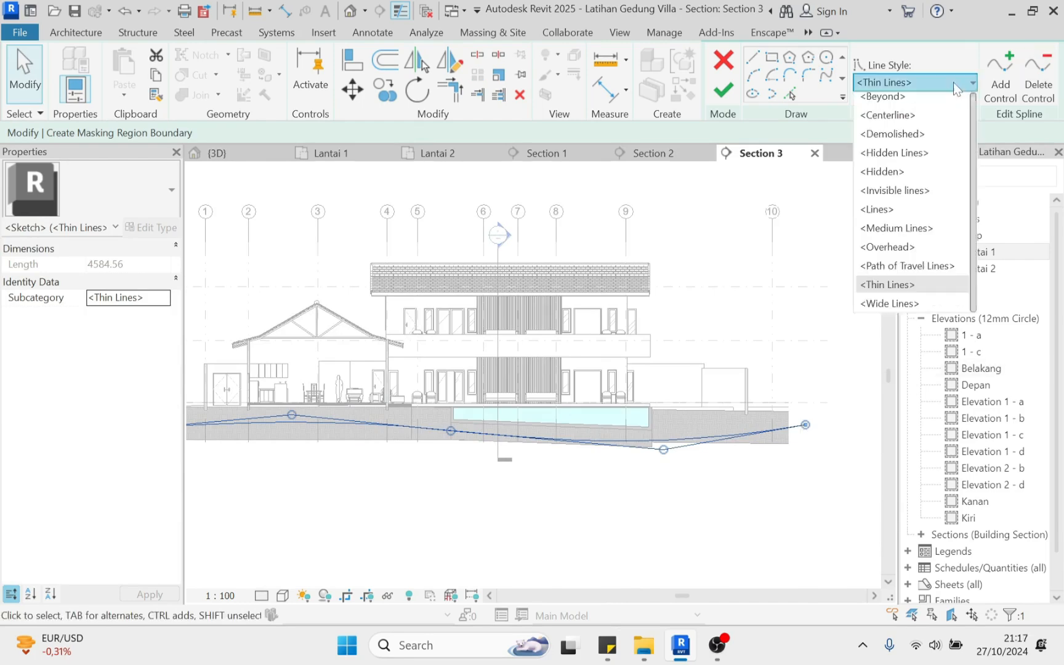
click(930, 140)
click(609, 480)
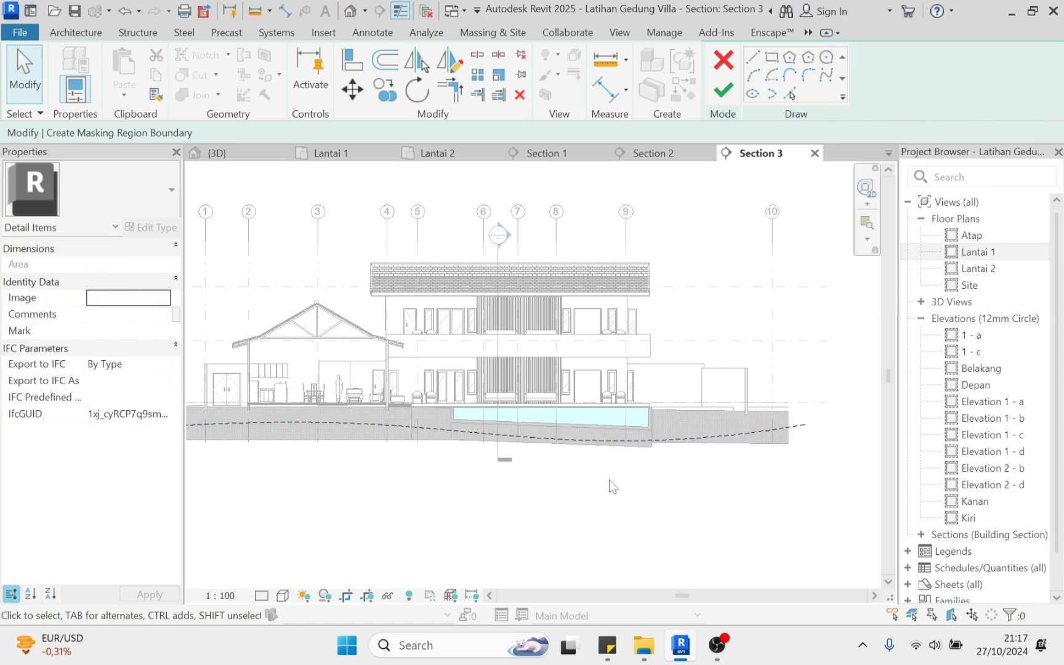
Change the wavy spline's line style to <Hidden Lines>
click(781, 425)
click(905, 83)
click(896, 158)
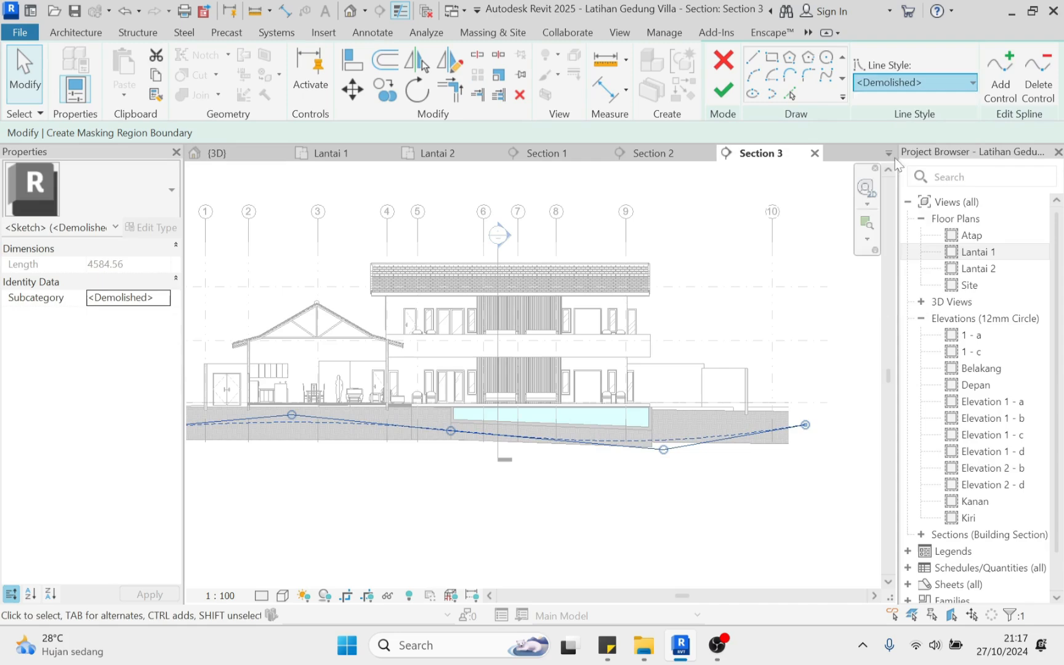
click(782, 480)
Close the boundary with straight lines below the ground: a vertical about 290 long at the spline's pool-side end, a long base, and a closing side
scroll(765, 474, up, 1)
scroll(765, 474, up, 2)
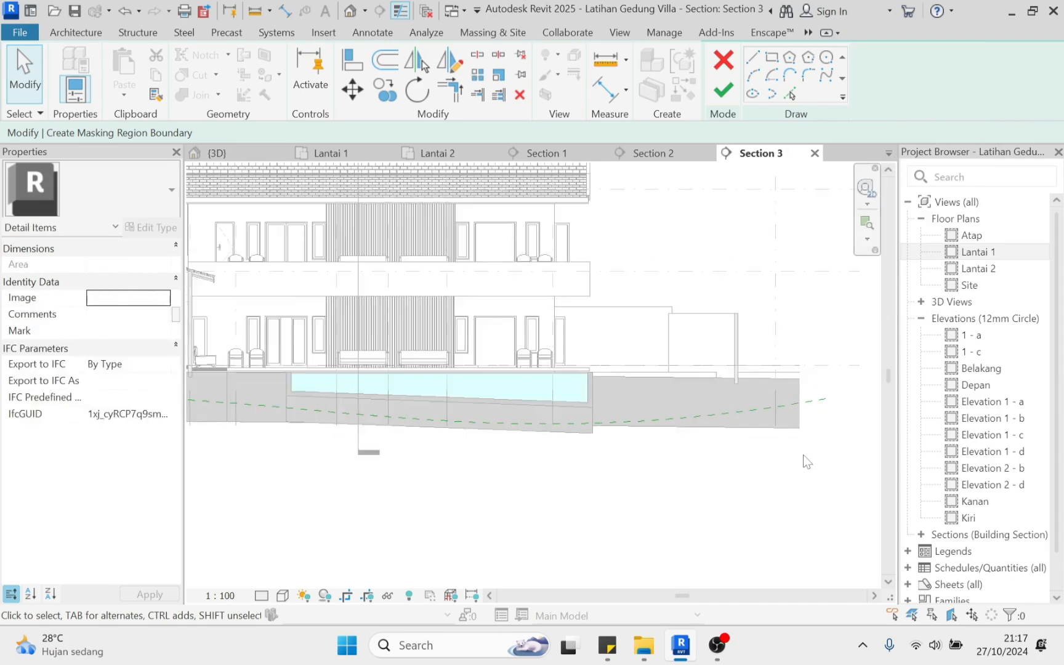
click(792, 397)
click(753, 57)
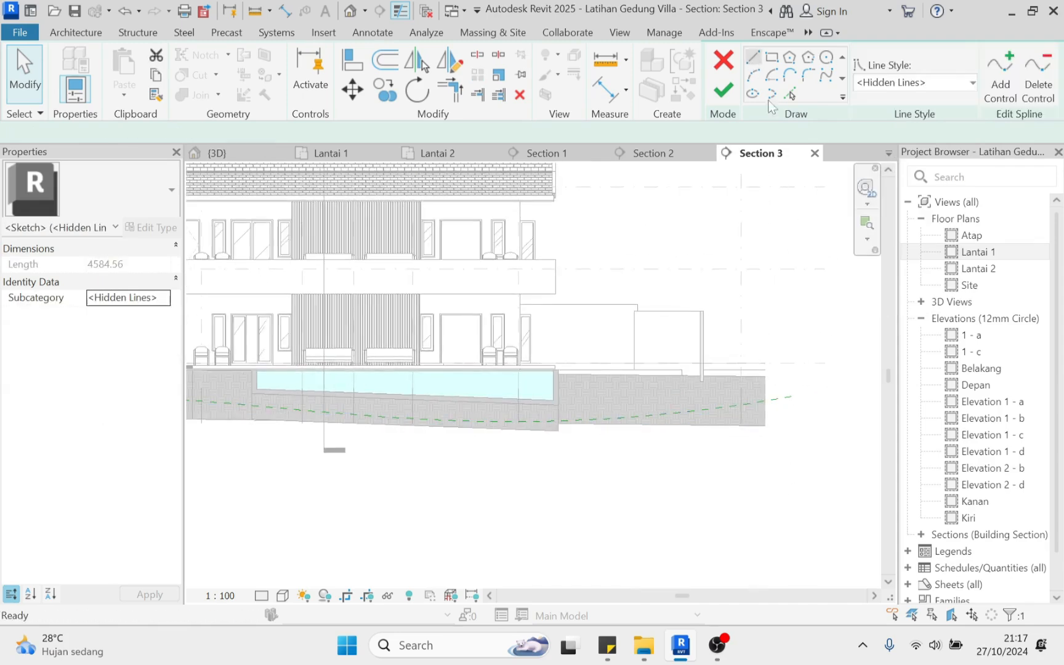
click(790, 395)
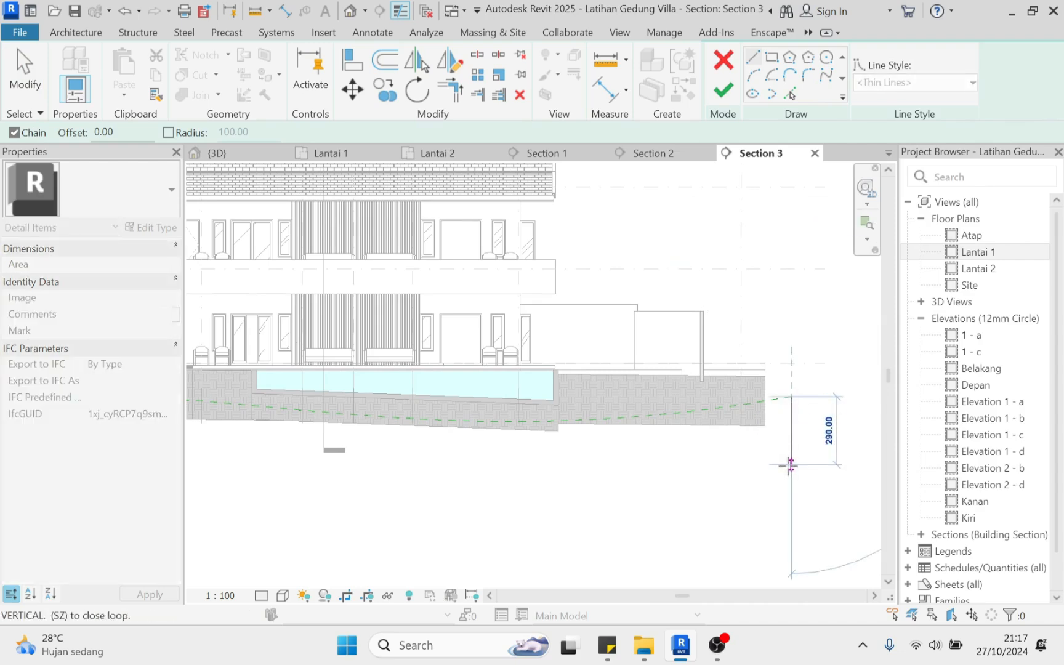
click(791, 468)
middle_drag(339, 471, 843, 471)
scroll(516, 452, up, 1)
scroll(516, 452, up, 1)
click(514, 451)
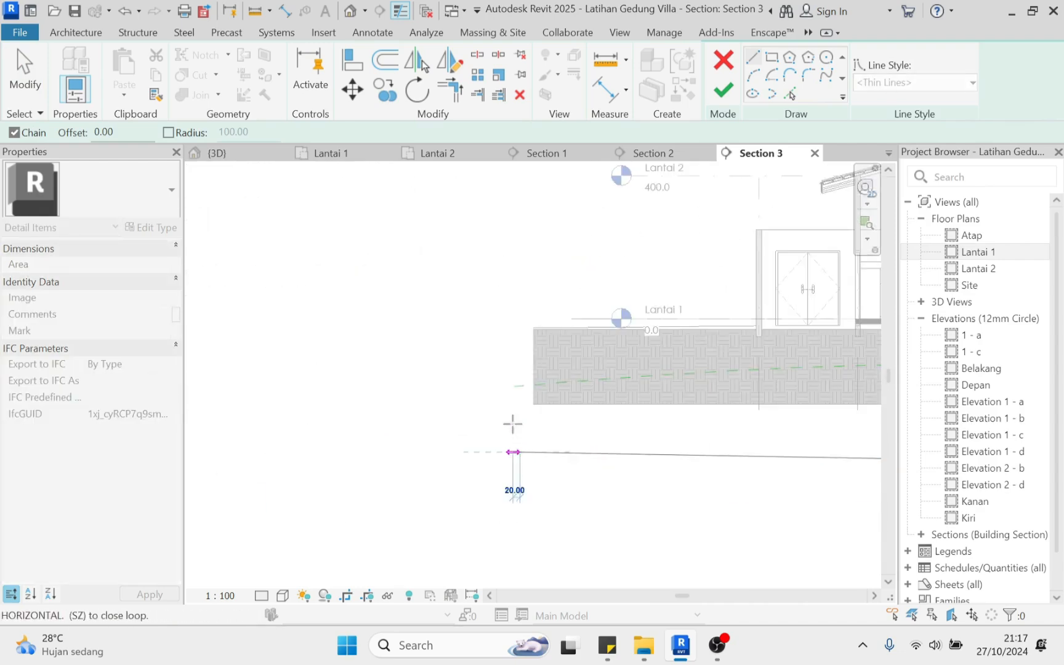
scroll(511, 384, up, 6)
click(511, 381)
scroll(412, 296, down, 2)
scroll(418, 389, down, 5)
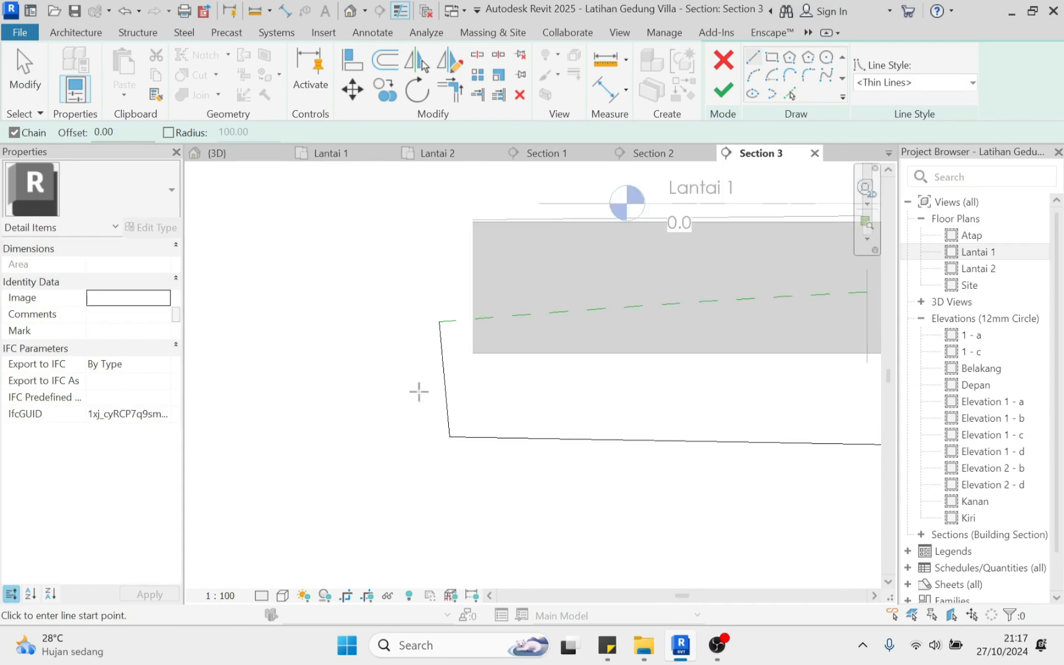
key(Escape)
Finish the masking region so it covers the ground hatch beneath the wavy dashed line
scroll(598, 418, up, 2)
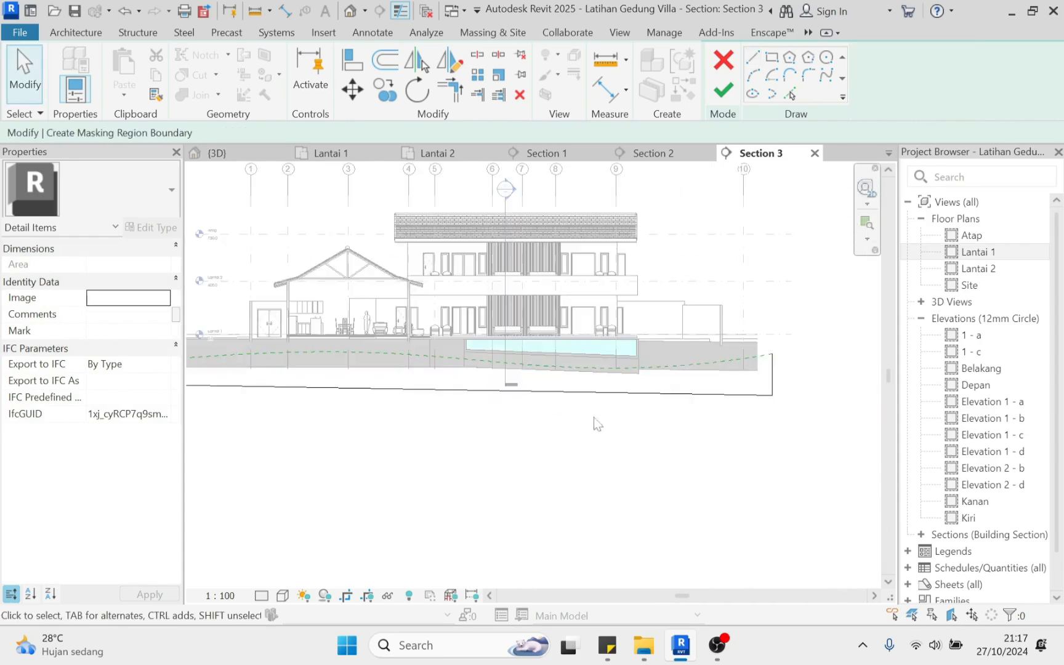
middle_drag(511, 407, 577, 412)
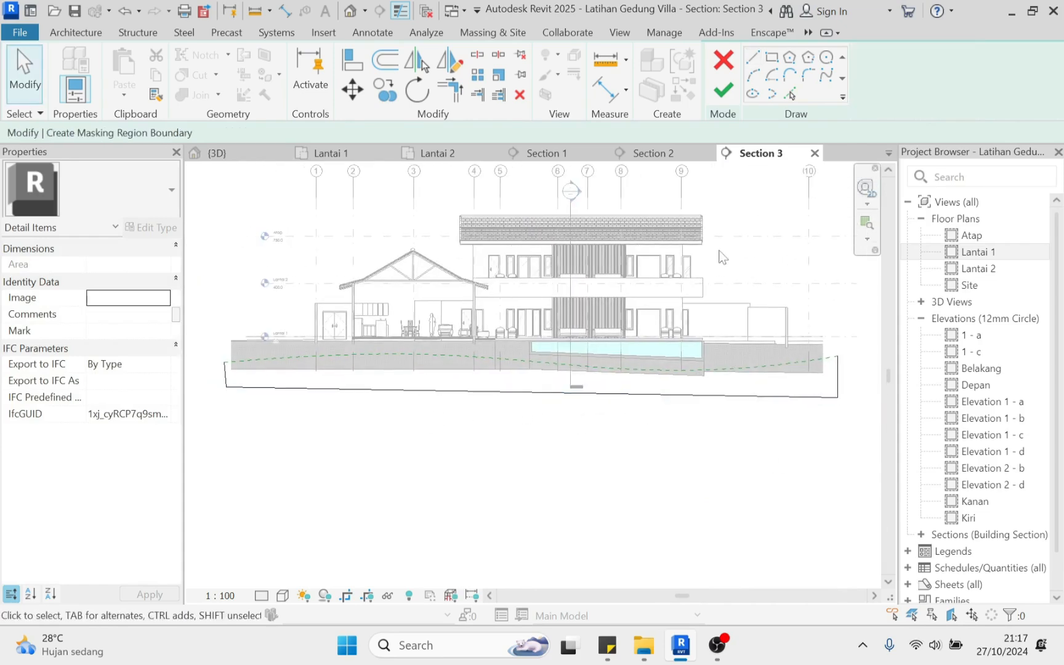
click(724, 93)
click(691, 490)
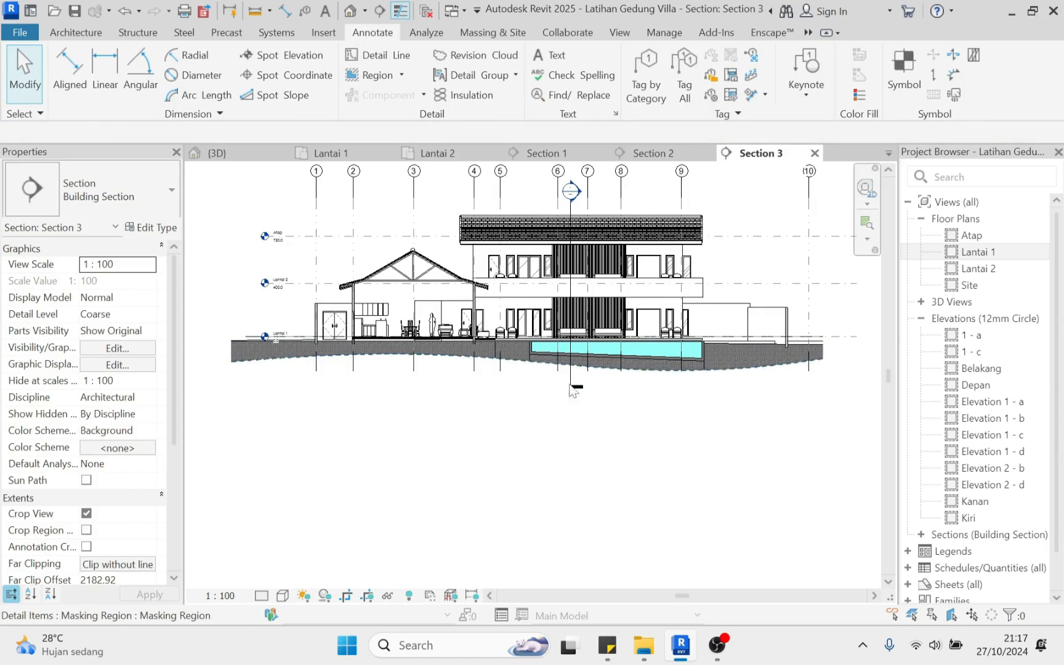
scroll(571, 390, up, 3)
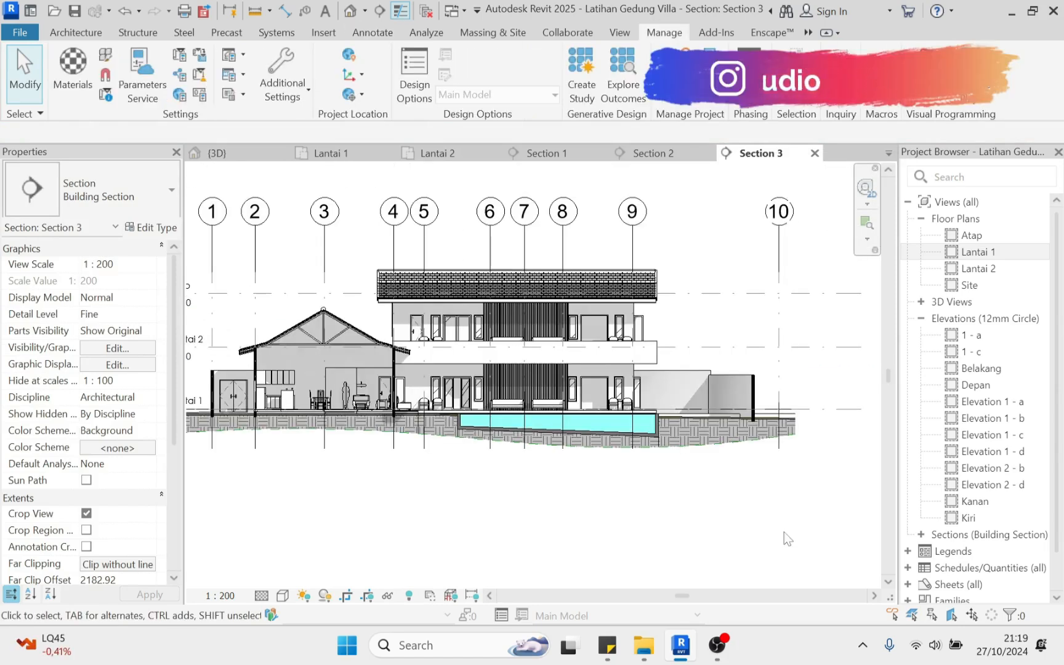